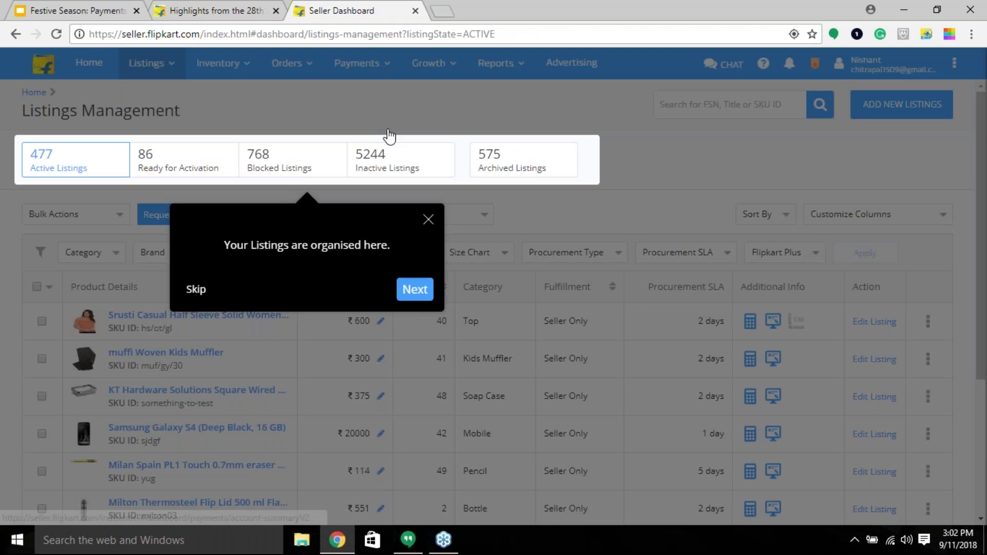
- Dismiss the listings tour and open the Payments Overview page
left_click(364, 60)
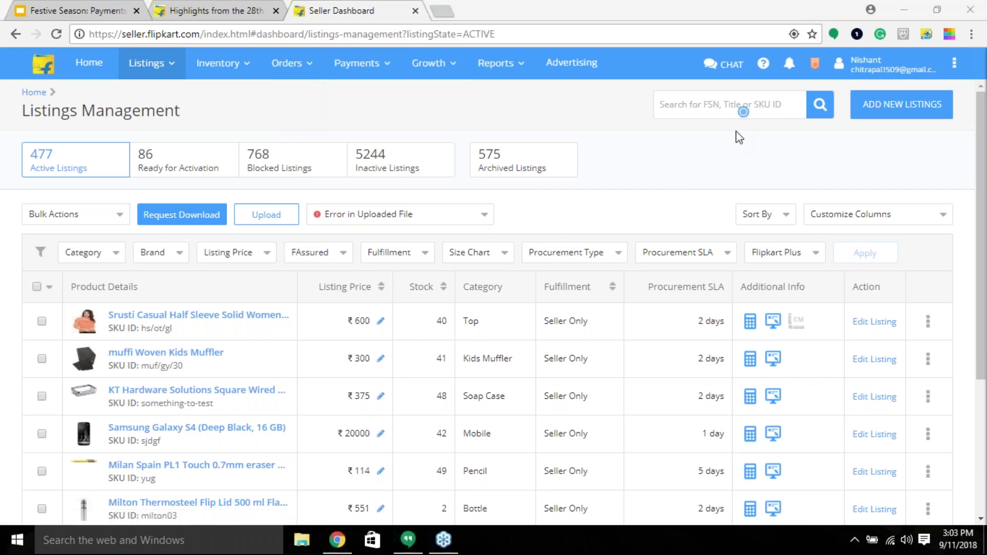
mouse_move(366, 80)
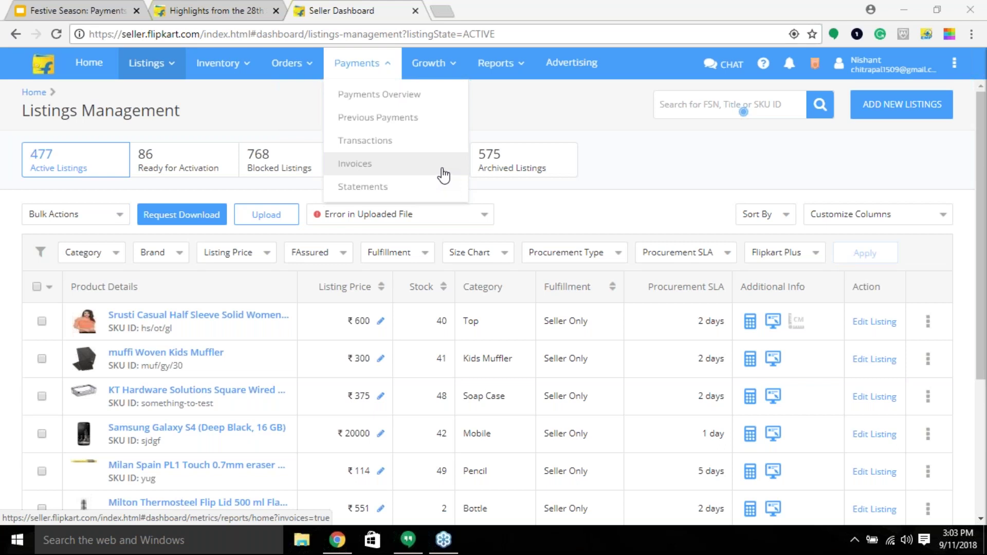
left_click(413, 186)
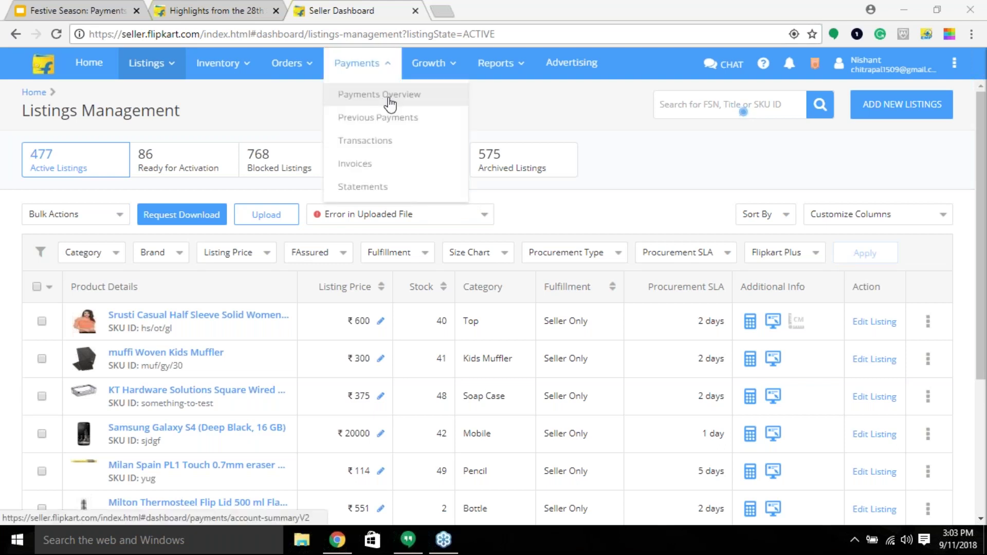
left_click(389, 103)
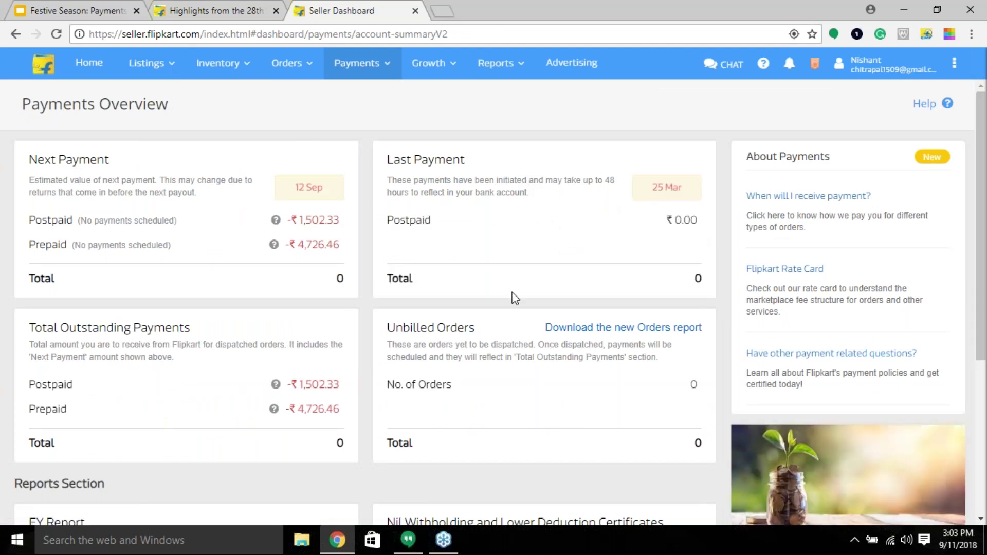
- Examine the payment summary cards and the Reports Section on the Payments Overview page
scroll(578, 322, "down", 1)
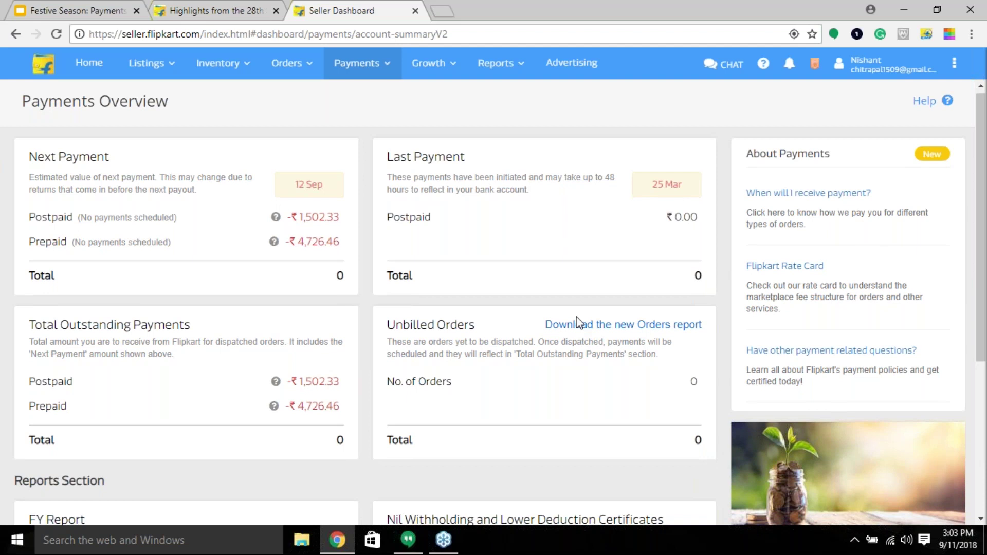
scroll(578, 322, "down", 4)
scroll(578, 323, "down", 1)
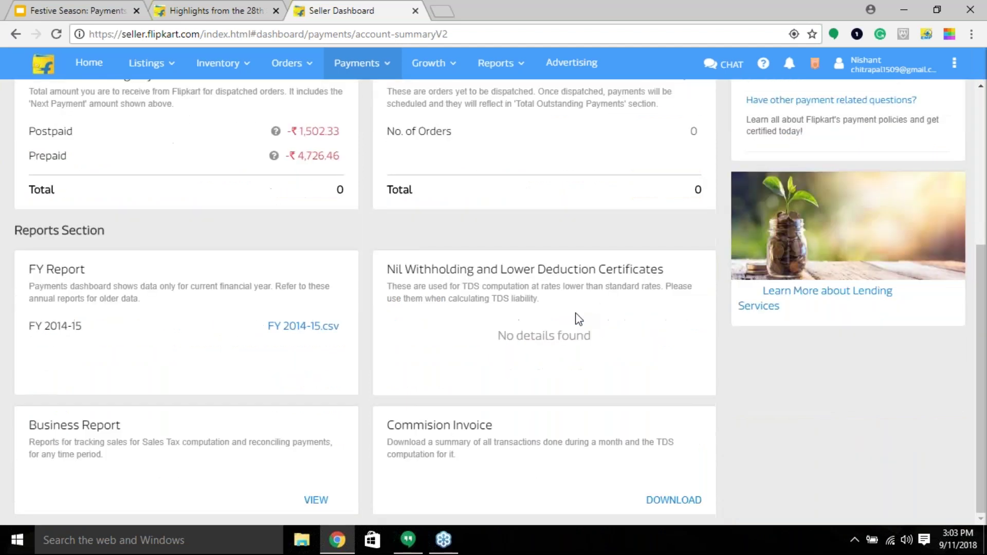
scroll(564, 343, "up", 5)
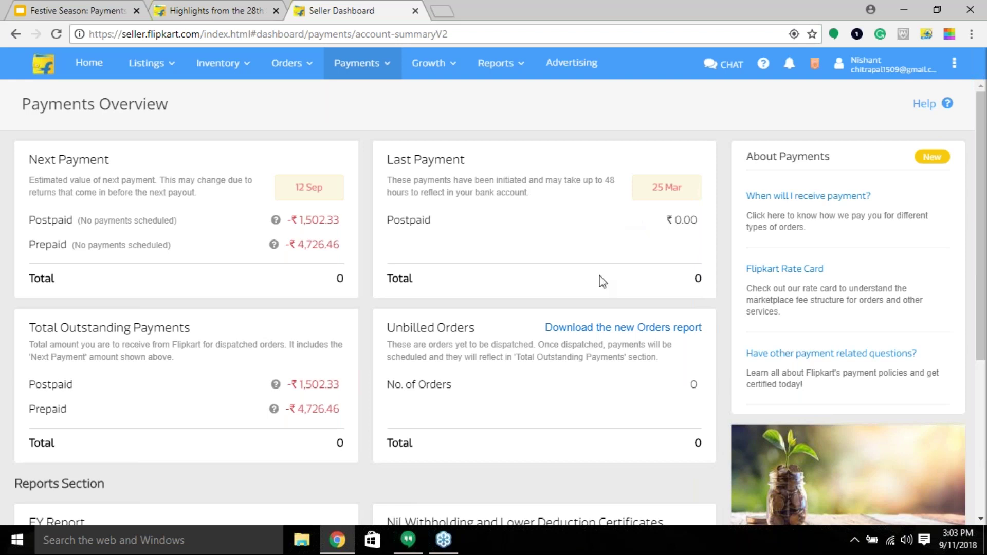
scroll(506, 252, "down", 1)
scroll(506, 252, "down", 1)
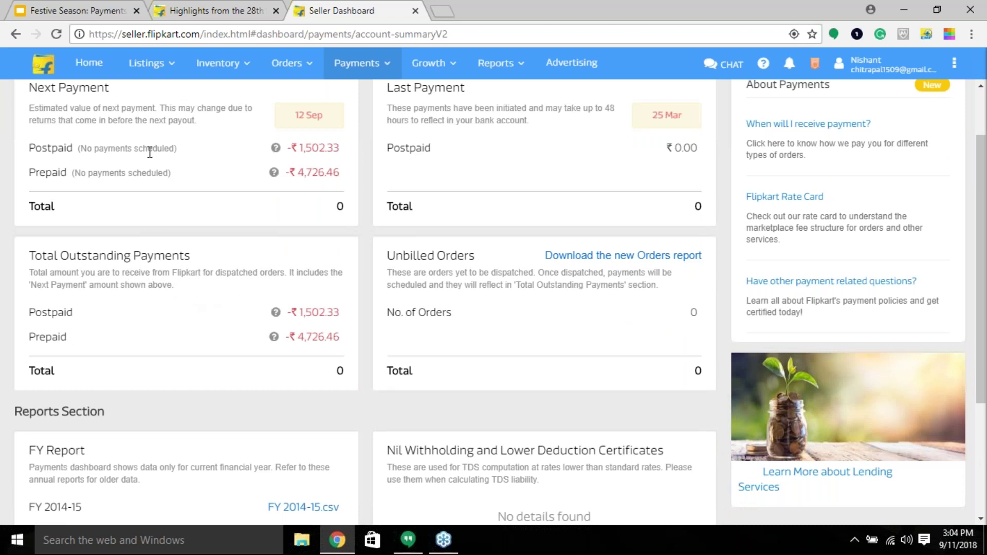
mouse_move(166, 65)
scroll(652, 382, "down", 1)
scroll(652, 383, "down", 3)
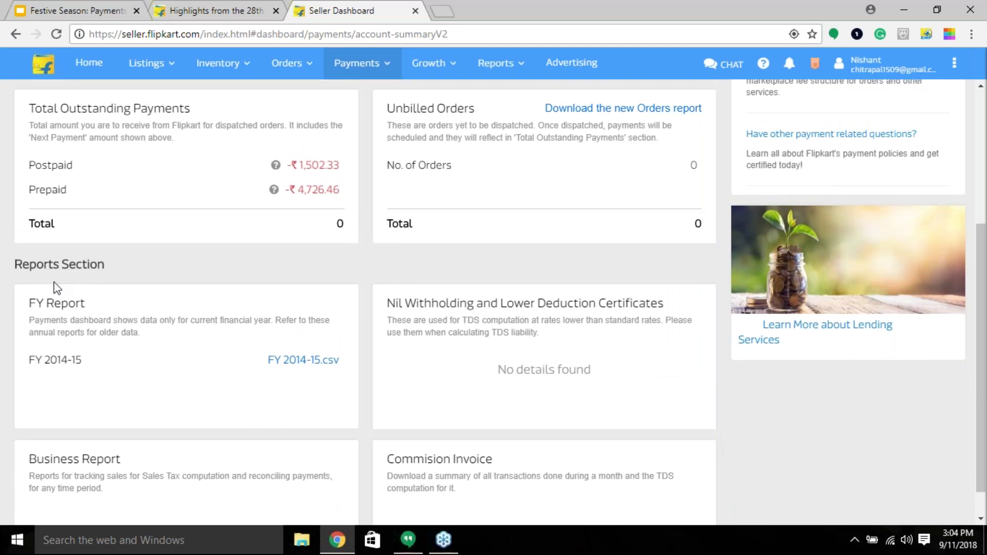
scroll(56, 287, "down", 1)
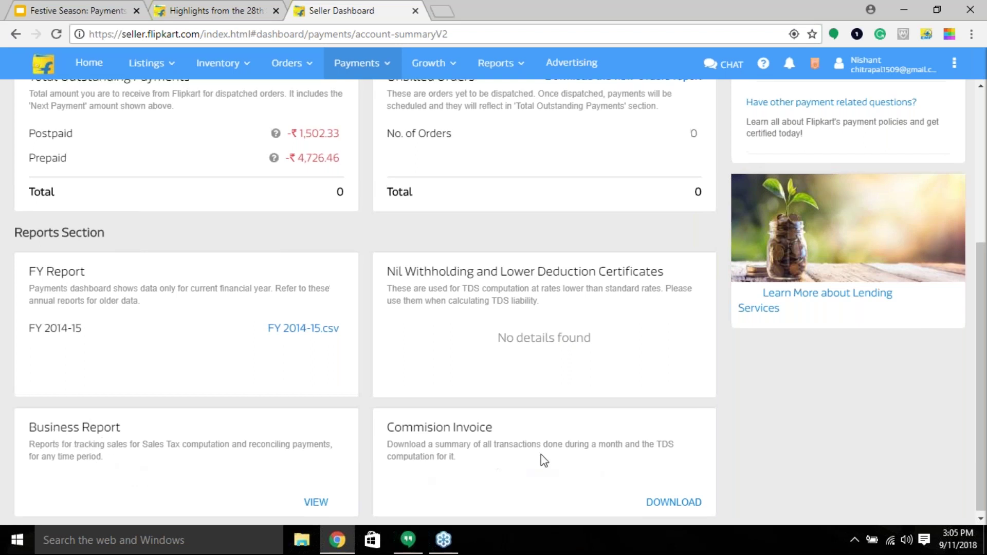
scroll(544, 461, "up", 5)
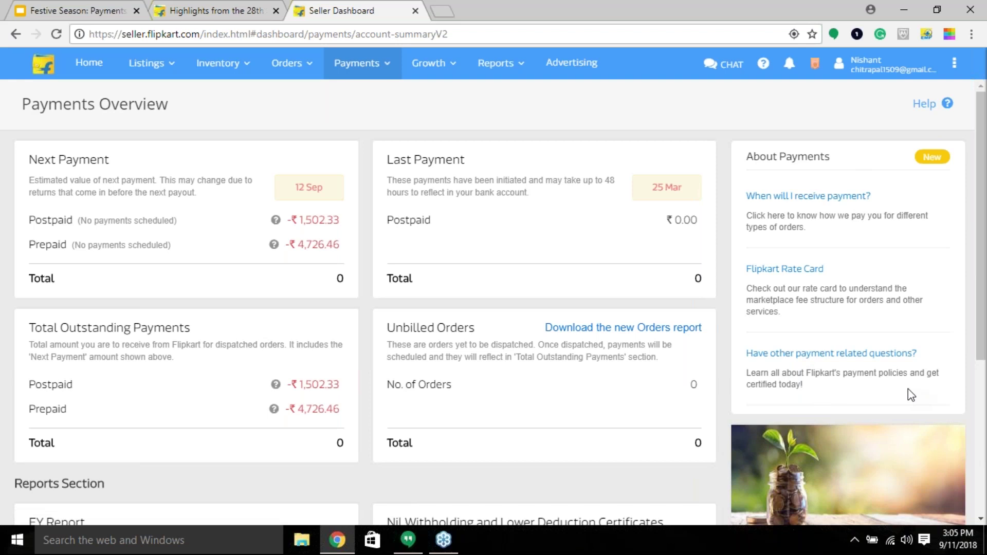
- Open the "Have other payment related questions?" link in a new tab and look through the course's chapters
right_click(912, 356)
left_click(915, 366)
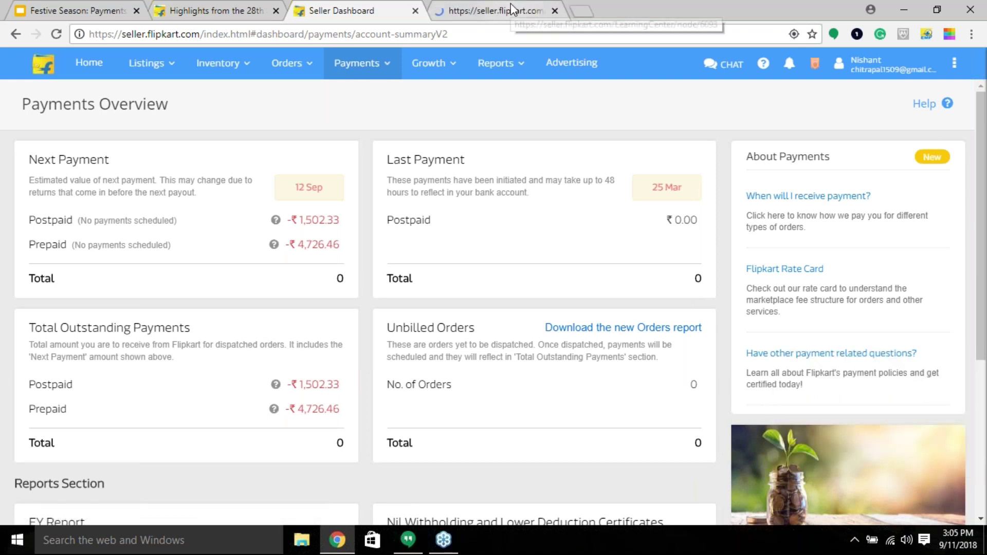
left_click(512, 5)
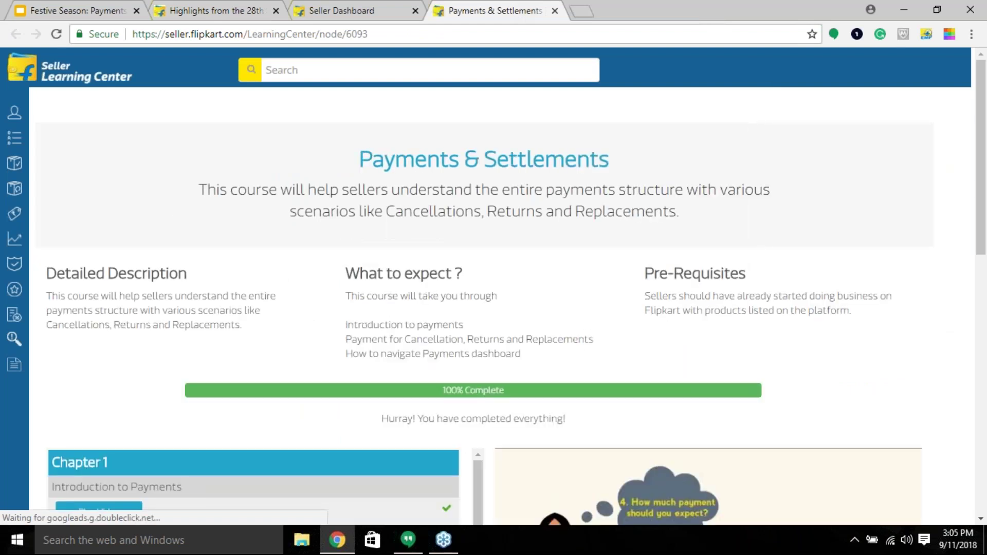
scroll(301, 234, "down", 7)
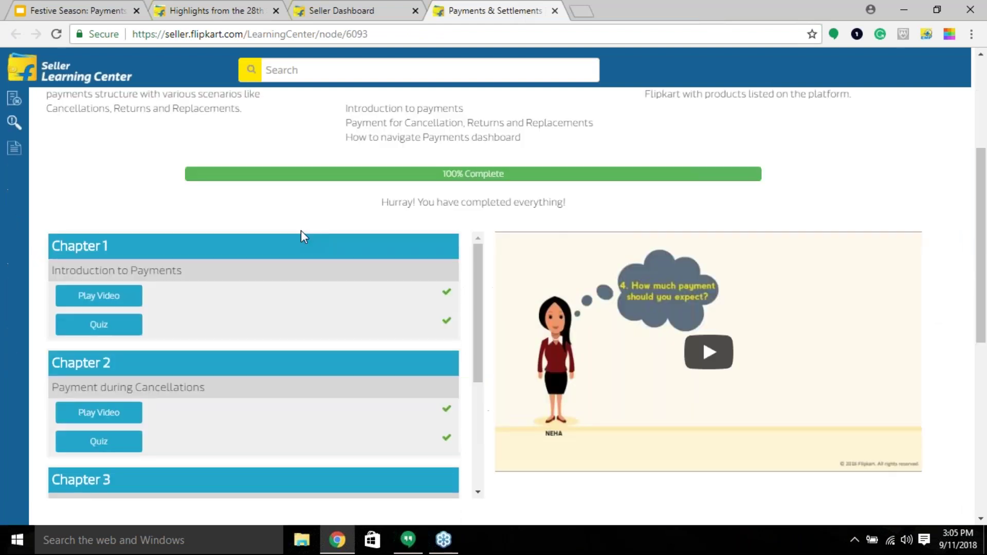
scroll(338, 375, "up", 7)
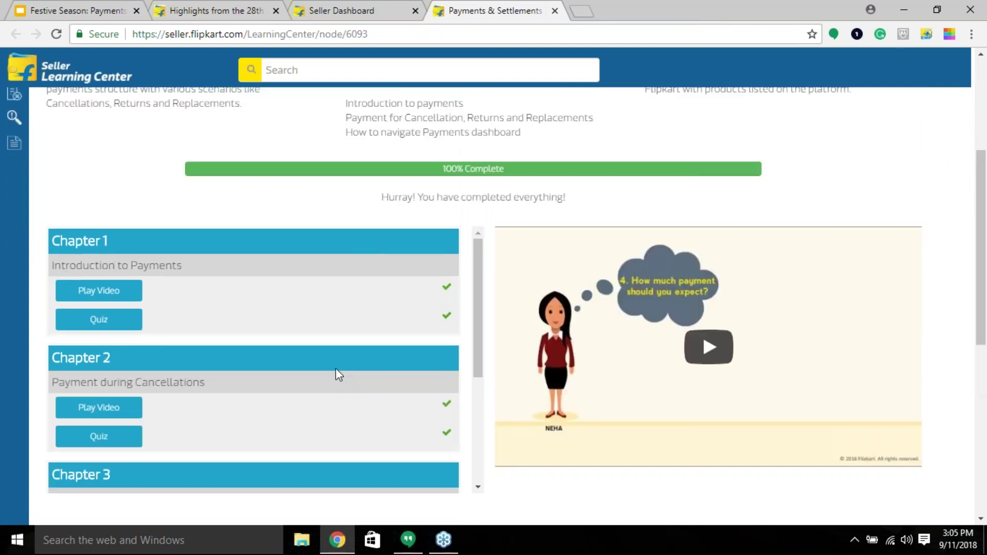
- Return to the Seller Dashboard and open the "When will I receive payment?" information
left_click(371, 14)
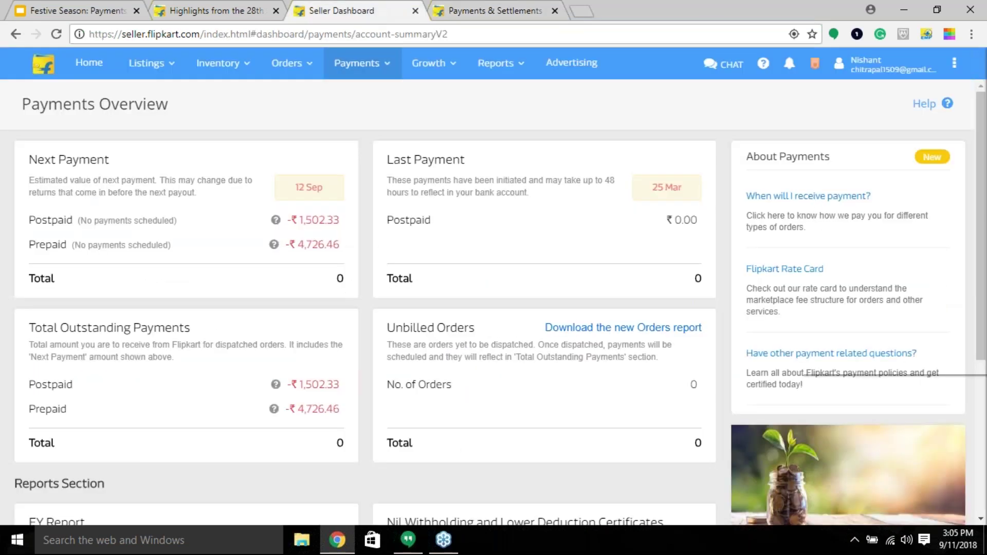
right_click(820, 200)
left_click(840, 199)
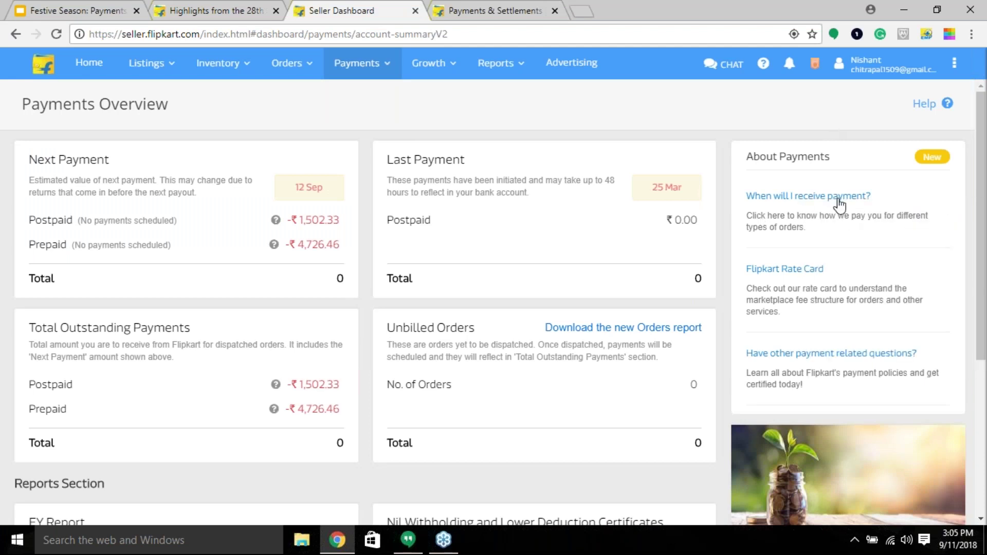
right_click(785, 198)
left_click(785, 198)
left_click(785, 198)
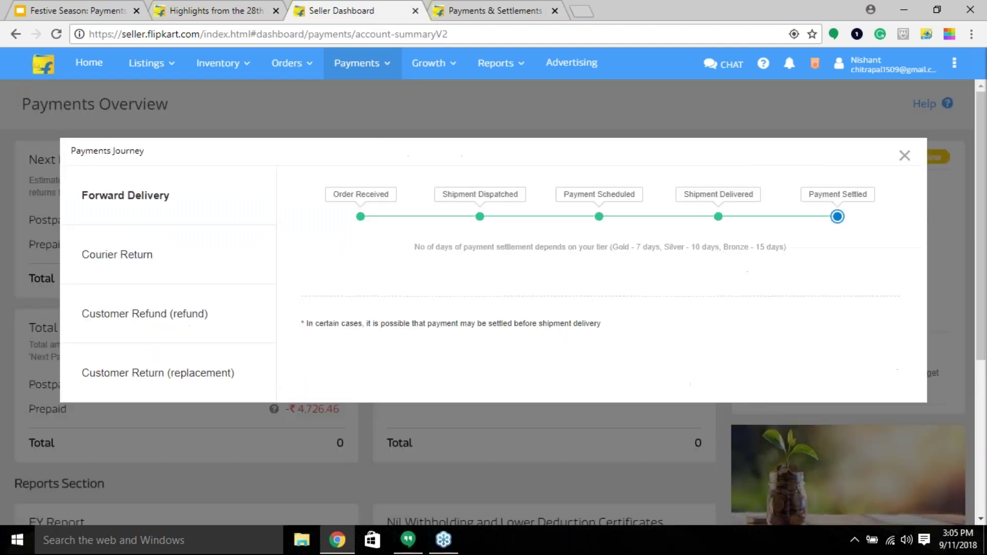
- Highlight the Forward Delivery note on how many settlement days apply to each seller tier
left_click_drag(612, 246, 662, 242)
left_click(666, 262)
left_click_drag(662, 247, 615, 244)
left_click(681, 250)
left_click_drag(815, 247, 410, 247)
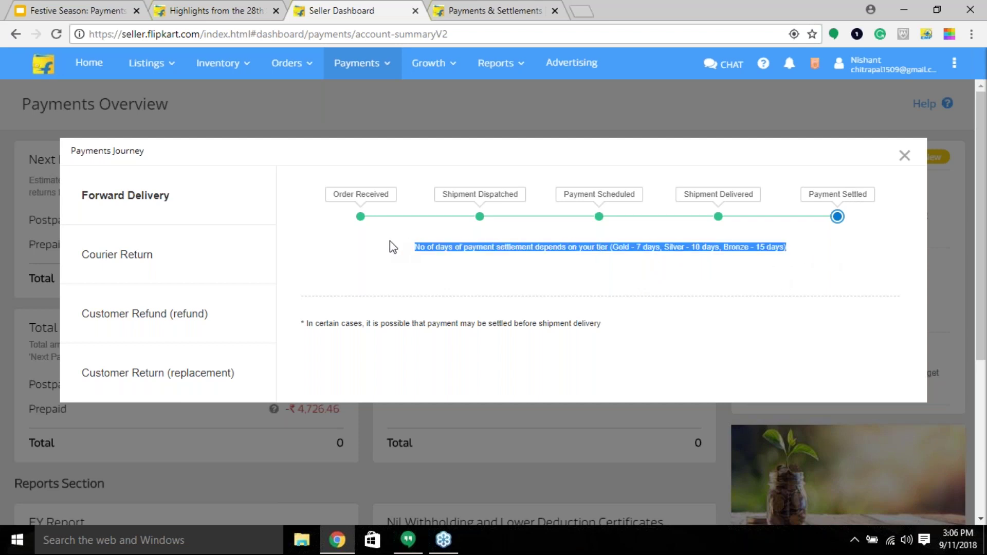
- View the Courier Return, Customer Refund (refund) and Customer Return (replacement) payment journeys, closing the Payments Journey window when done
left_click(130, 257)
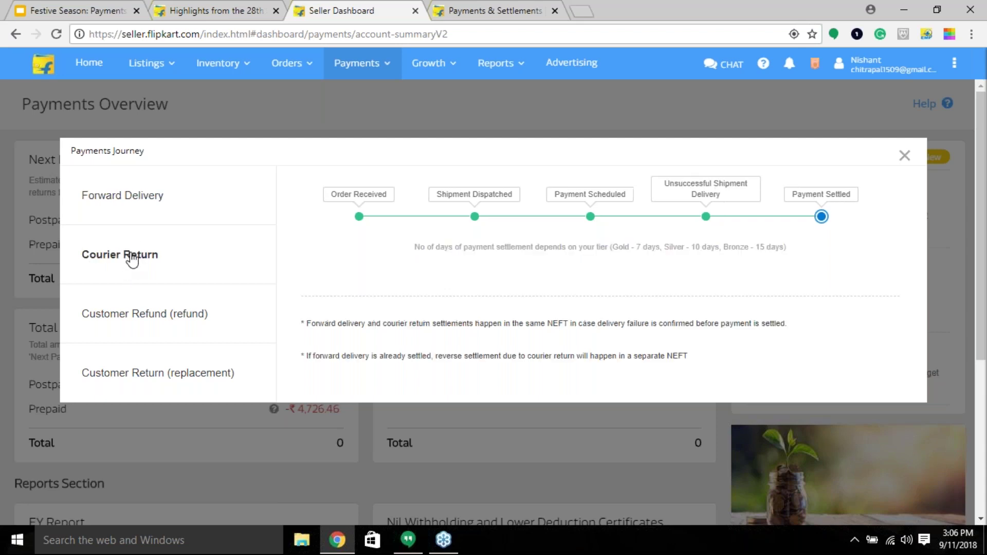
left_click(140, 319)
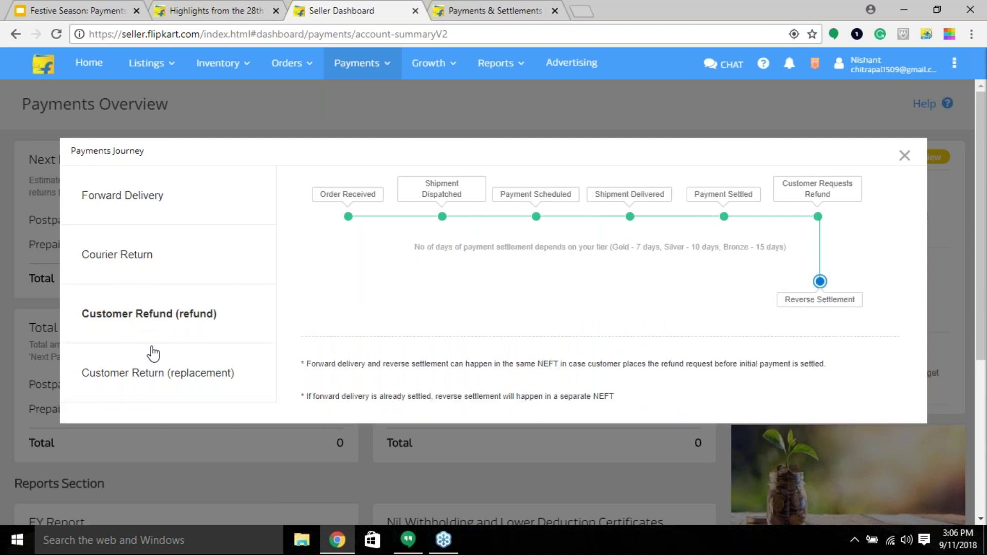
left_click(148, 379)
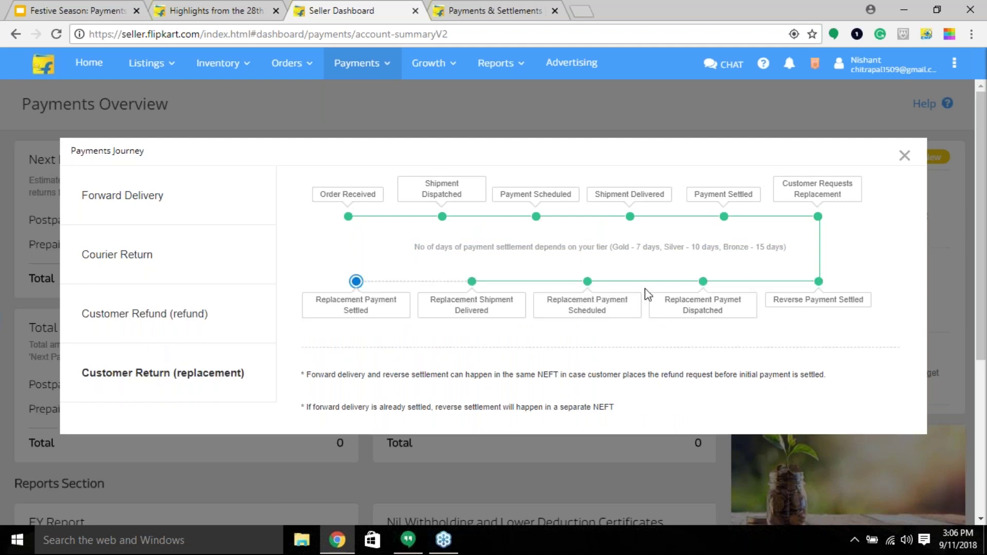
left_click(154, 262)
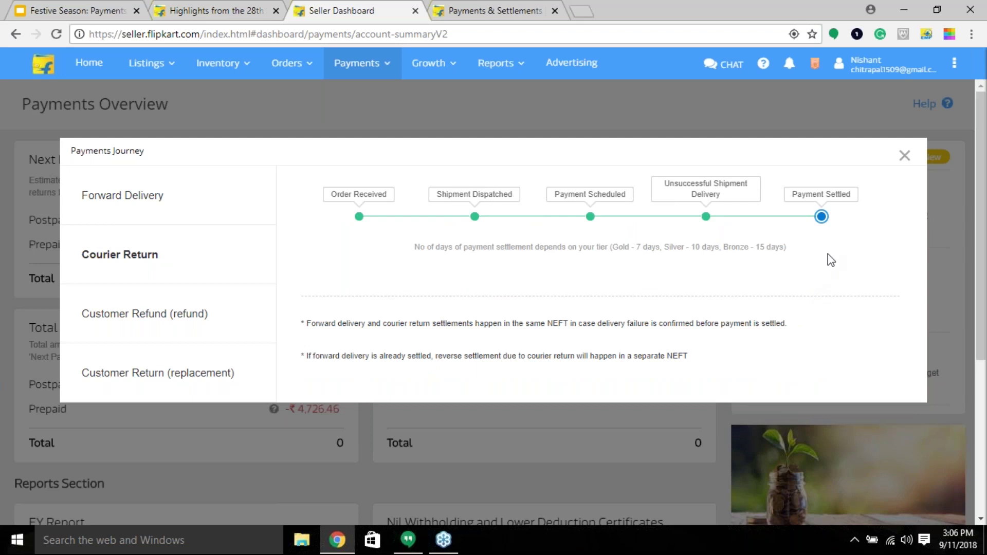
left_click(153, 321)
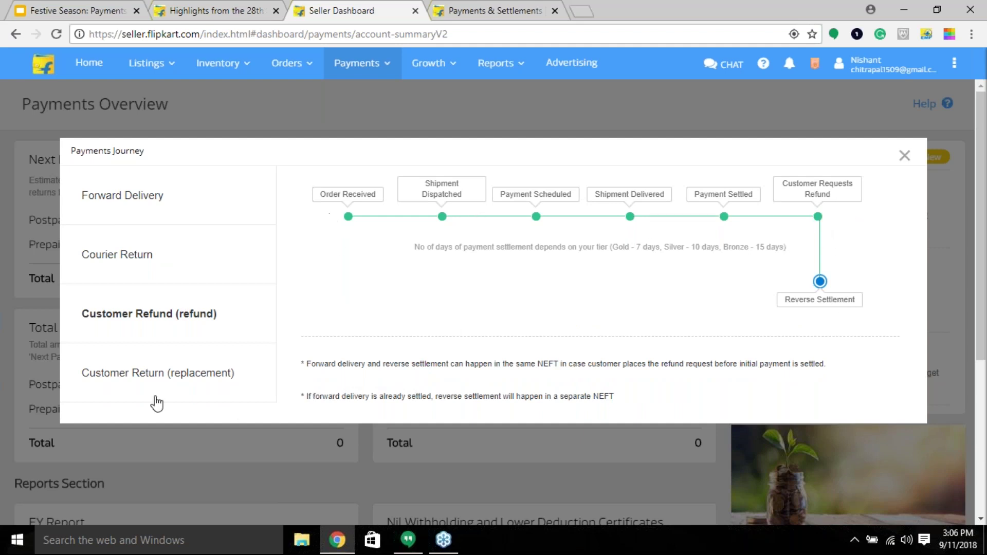
left_click(164, 375)
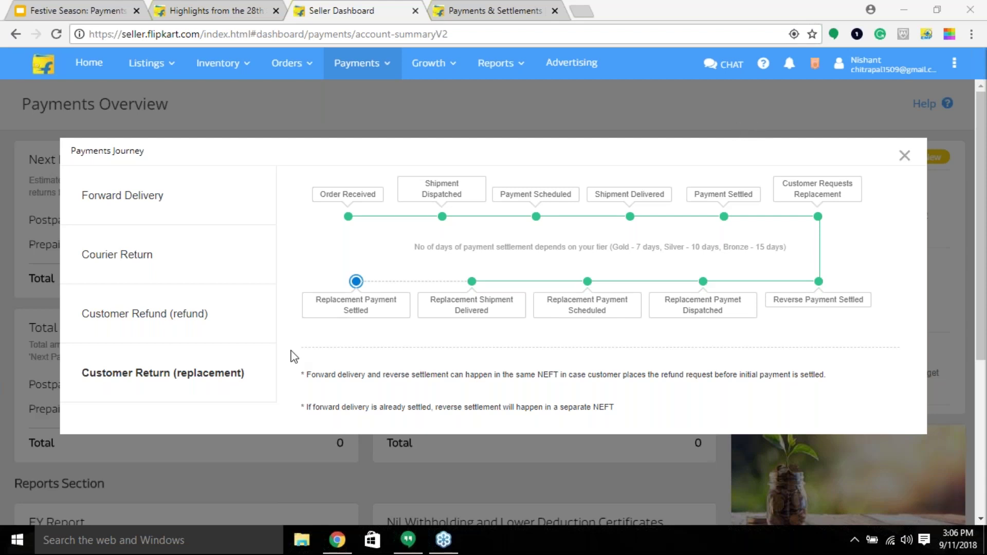
left_click(904, 155)
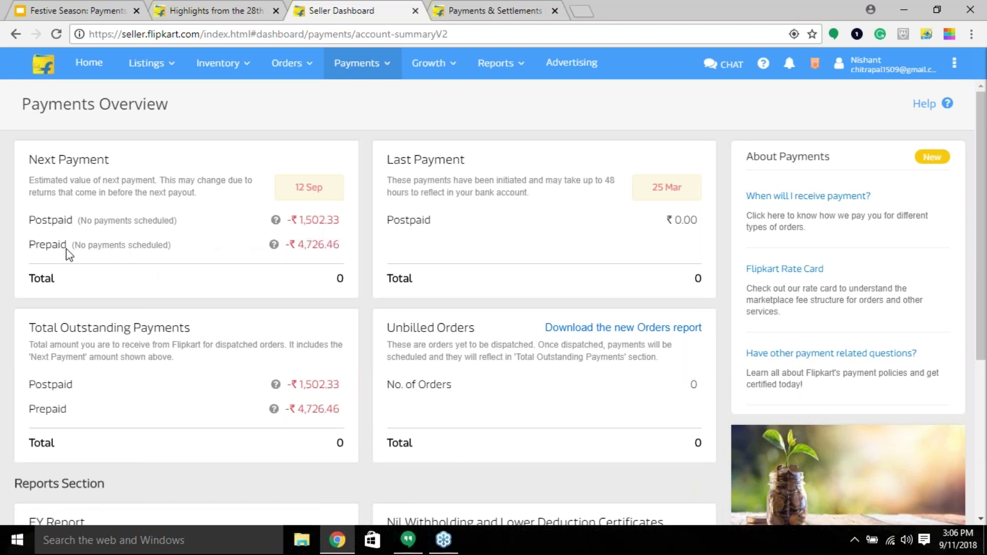
- Open the postpaid breakdown of the next payment and look over its transaction sections
left_click(326, 222)
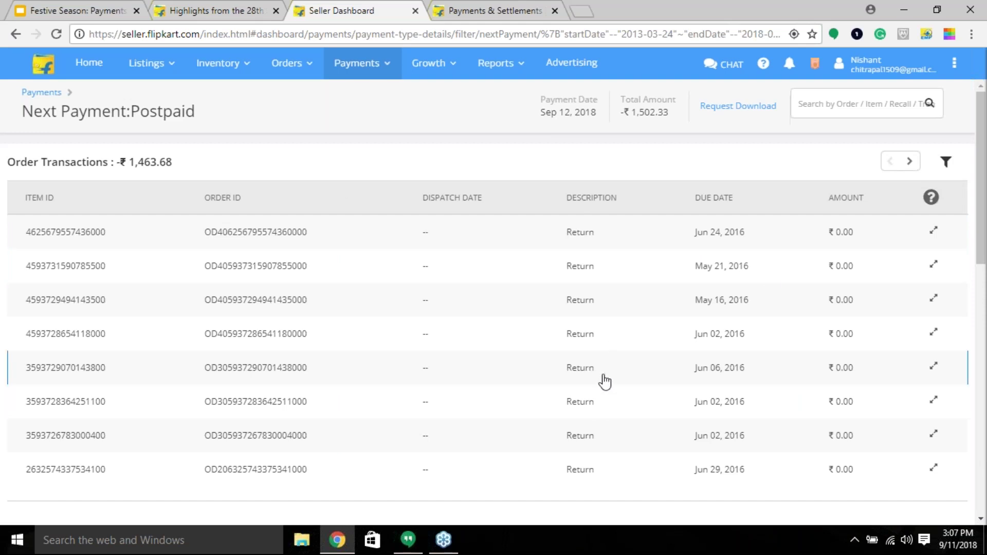
scroll(555, 359, "down", 1)
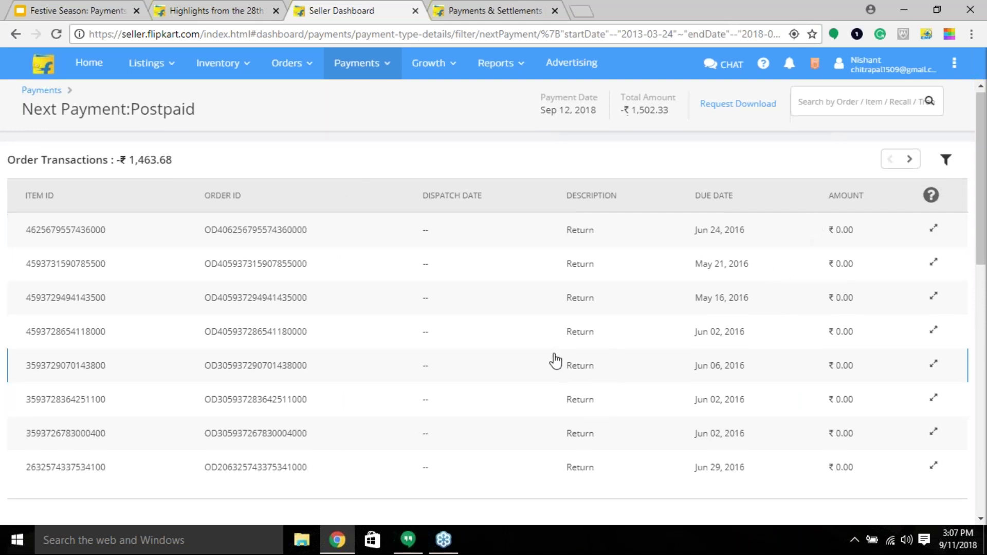
scroll(555, 359, "down", 4)
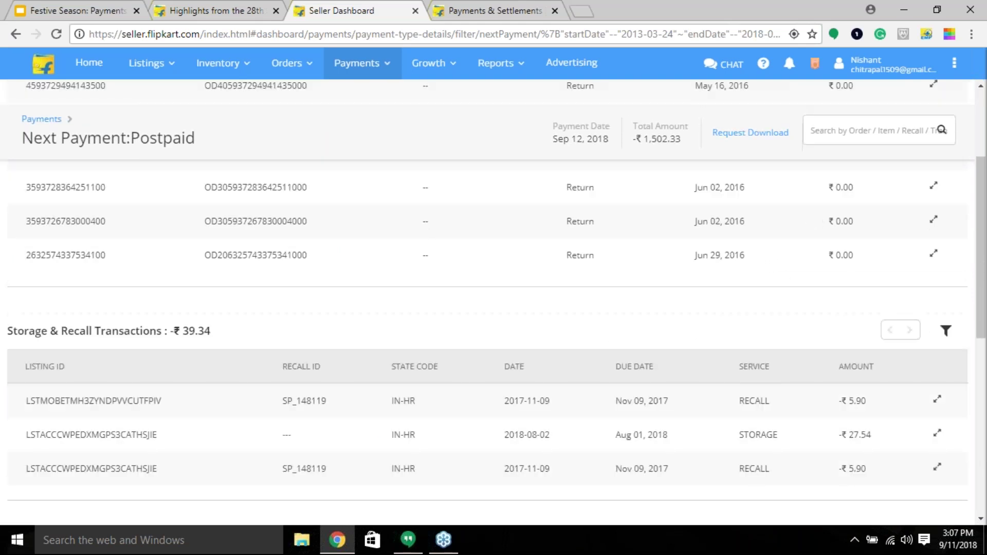
scroll(557, 360, "down", 1)
scroll(557, 360, "down", 2)
scroll(557, 360, "up", 7)
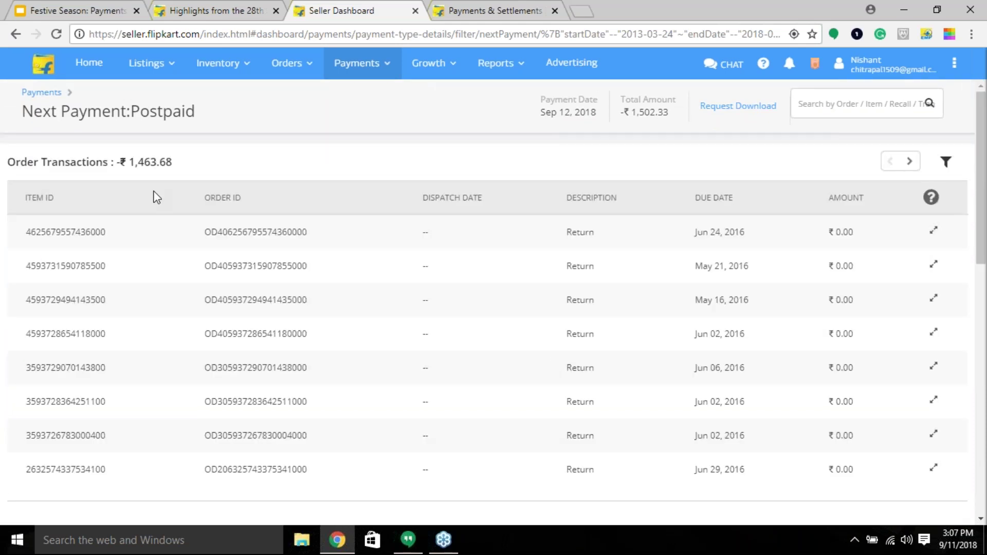
- Examine the Storage & Recall, Non Order SPF and TDS transactions in the postpaid payment breakdown
scroll(231, 349, "down", 1)
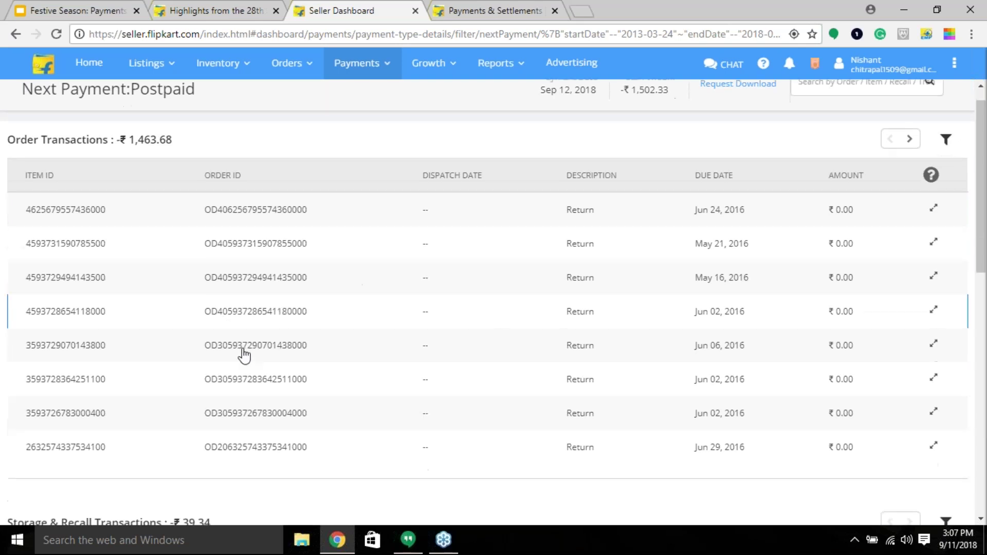
scroll(244, 354, "down", 5)
left_click_drag(40, 276, 9, 275)
left_click(170, 280)
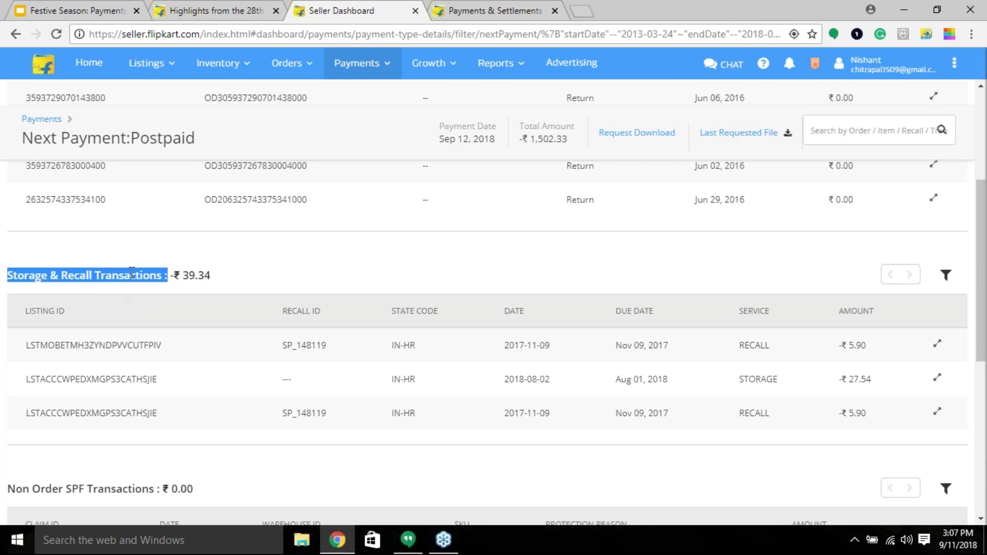
left_click(412, 278)
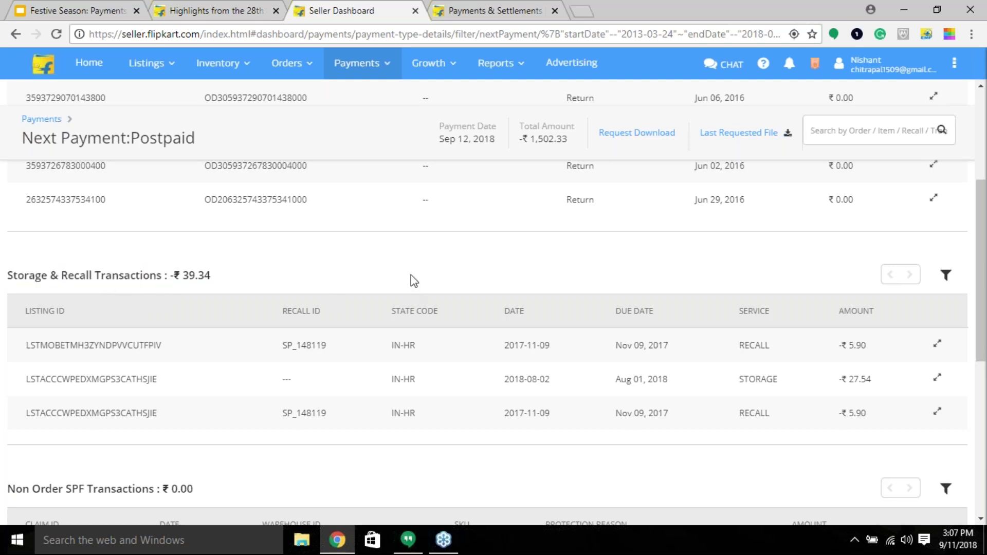
scroll(214, 295, "down", 1)
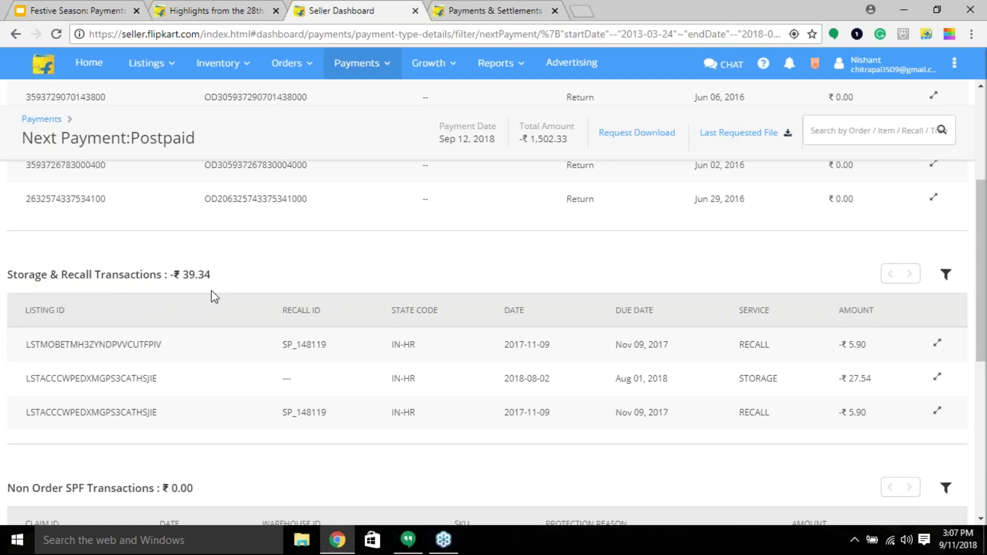
scroll(211, 291, "down", 3)
scroll(211, 293, "down", 3)
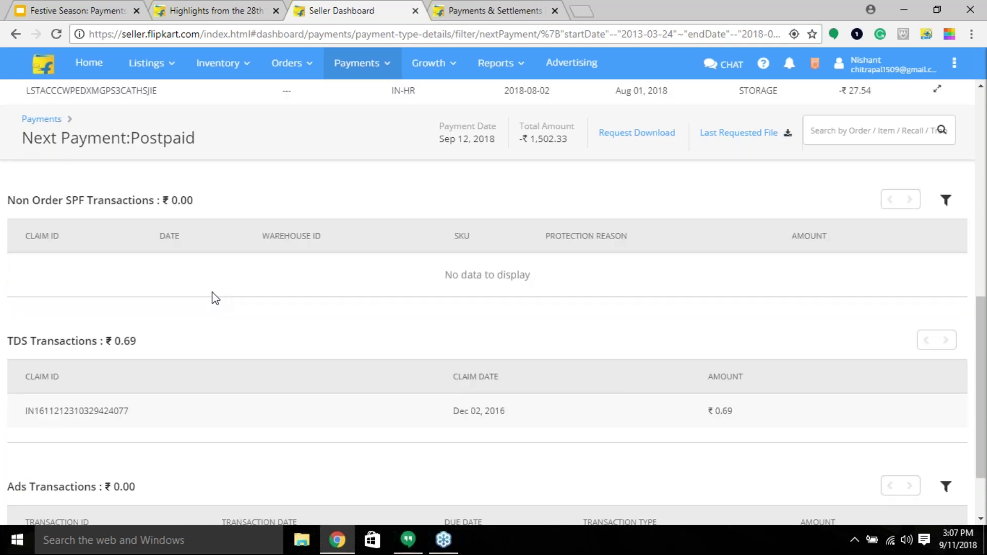
- Look through the remaining sections of the next postpaid payment and highlight the Ads Transactions heading
scroll(152, 220, "down", 1)
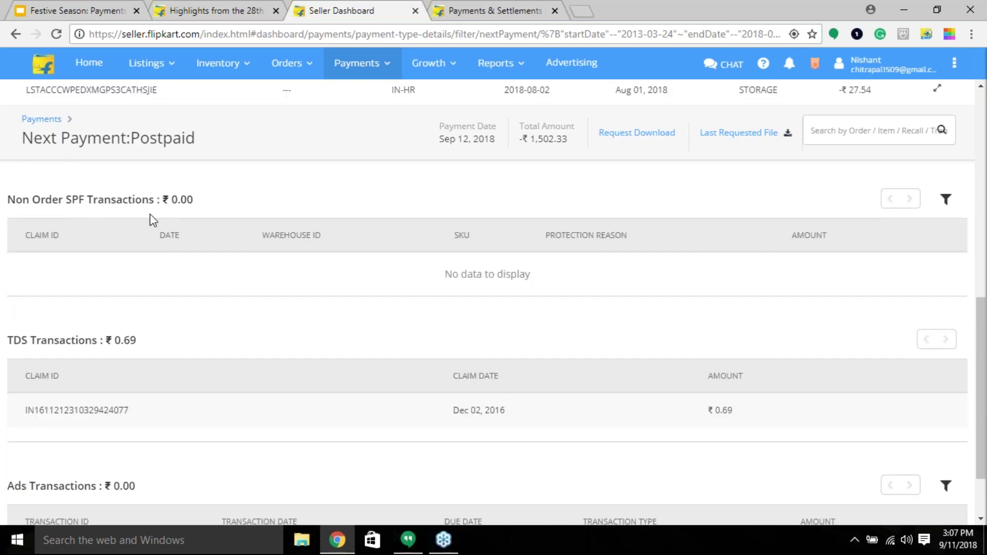
scroll(153, 280, "down", 2)
scroll(204, 352, "down", 1)
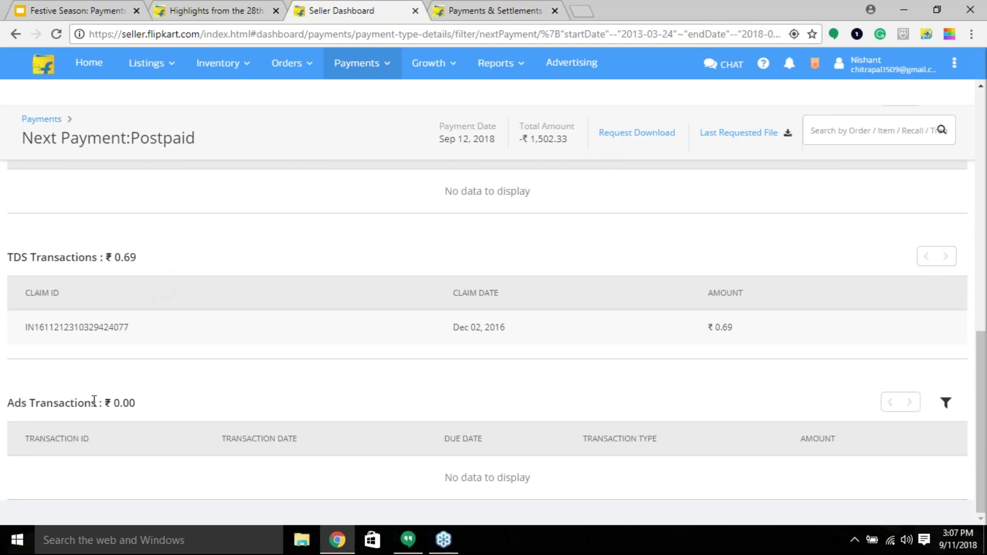
left_click_drag(67, 403, 3, 403)
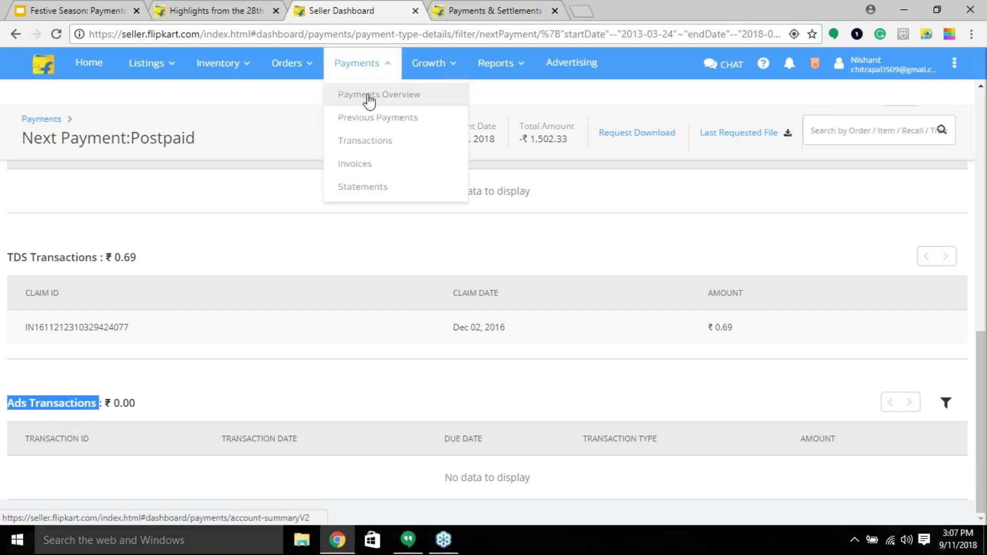
- Return to the Payments Overview and open the postpaid breakdown of the Total Outstanding Payments
left_click(368, 95)
scroll(617, 241, "up", 3)
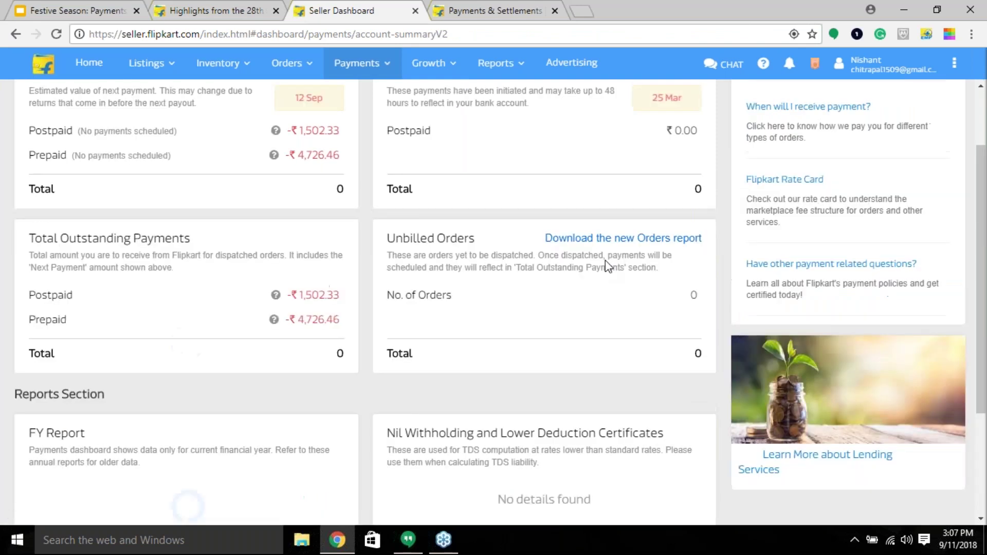
scroll(605, 260, "up", 1)
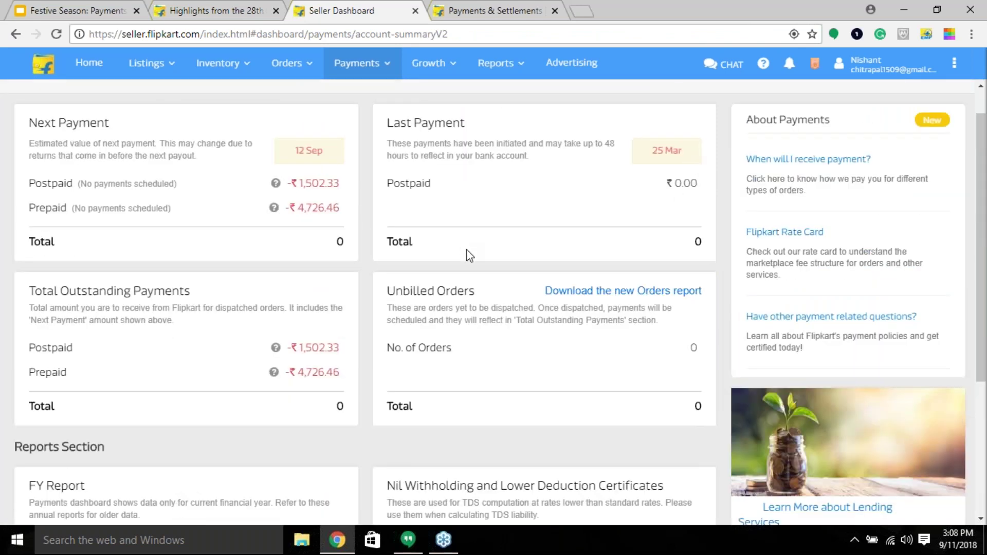
scroll(469, 255, "down", 1)
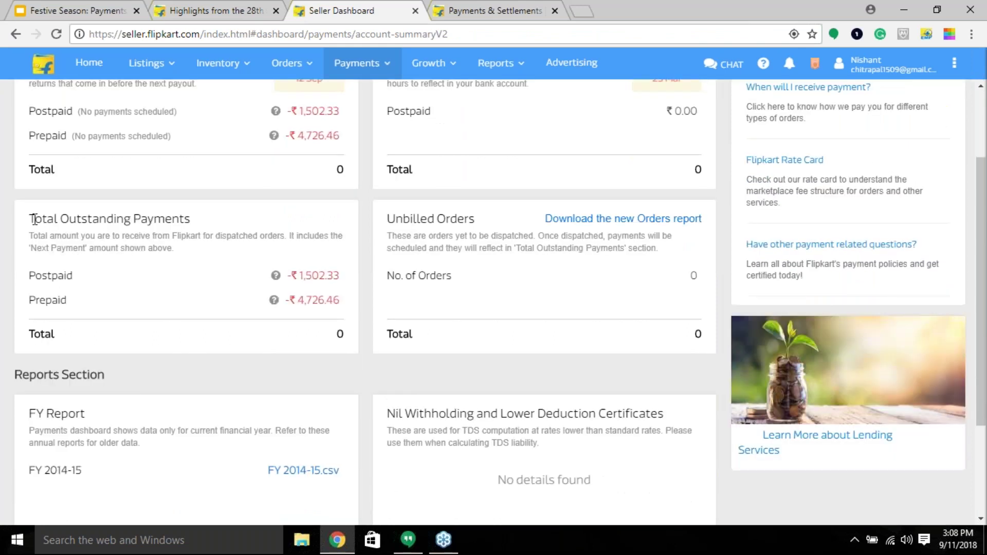
left_click(314, 275)
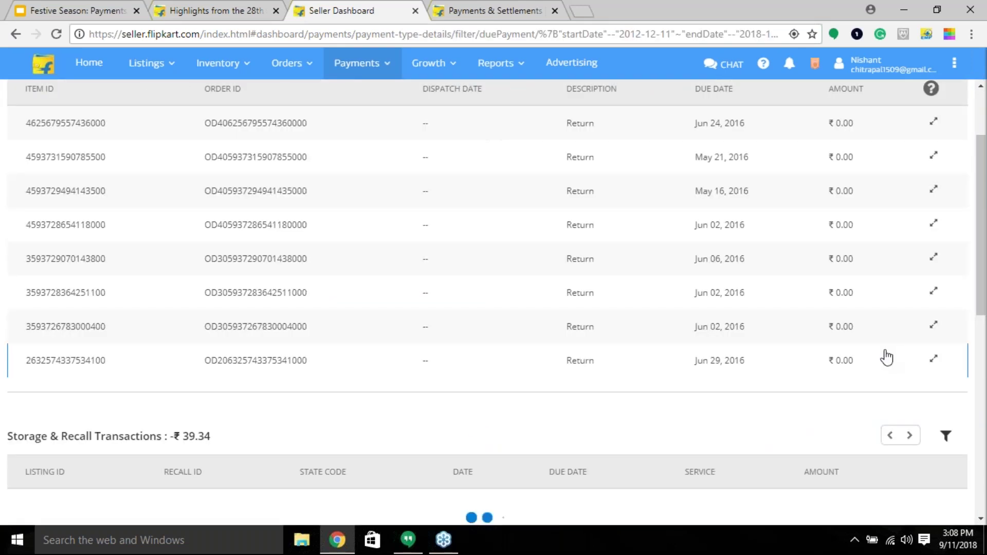
scroll(271, 249, "up", 2)
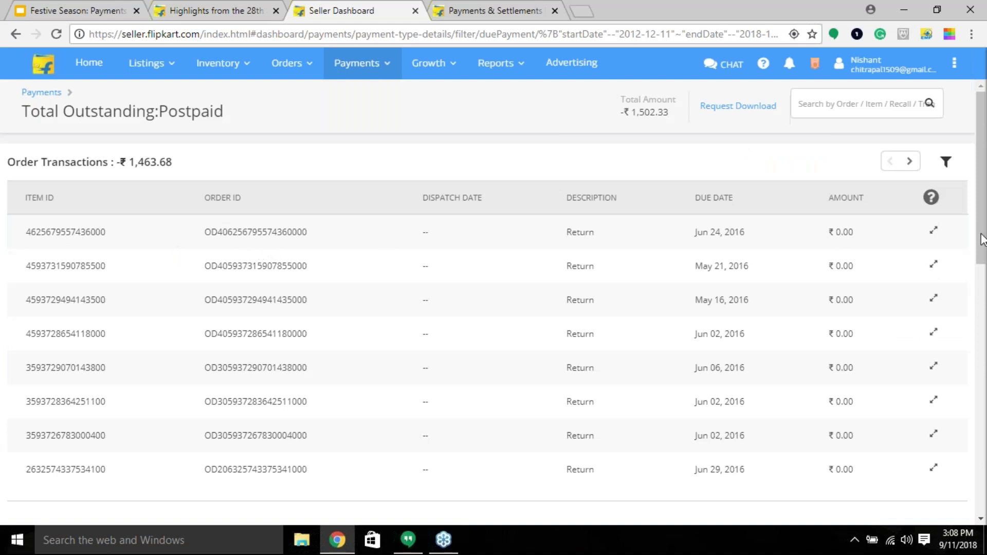
- Open the Order Item History of the first order transaction and highlight its sale and transaction details
left_click(936, 233)
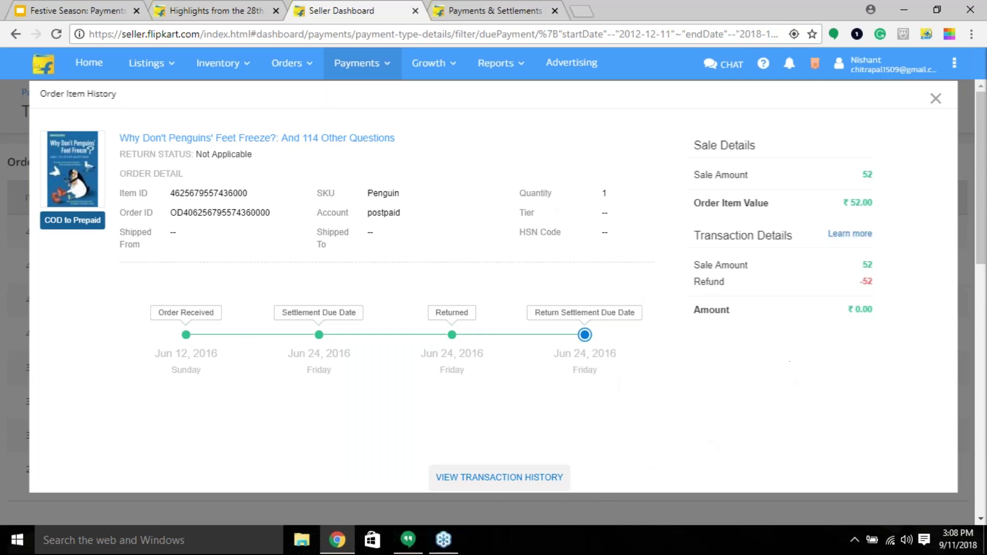
left_click_drag(698, 175, 905, 271)
left_click(885, 389)
left_click_drag(893, 318, 837, 326)
left_click(839, 365)
triple_click(848, 236)
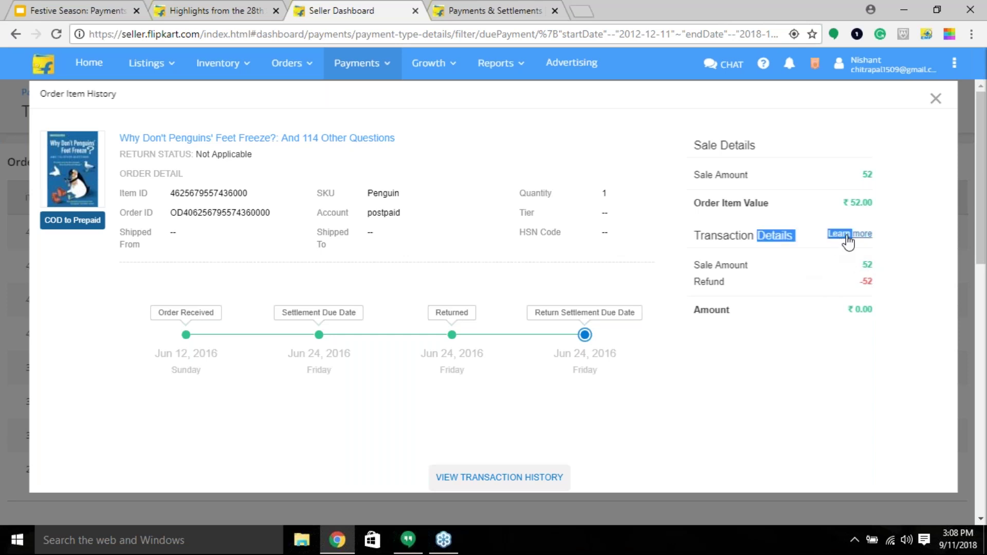
left_click(907, 249)
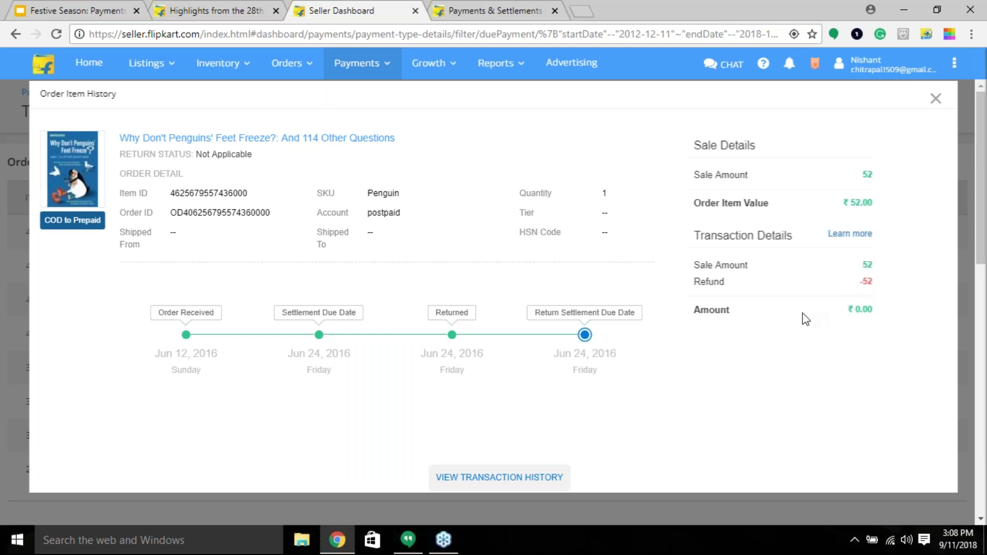
- View the order item's full transaction history, closing the Order Item History window when done
left_click(509, 479)
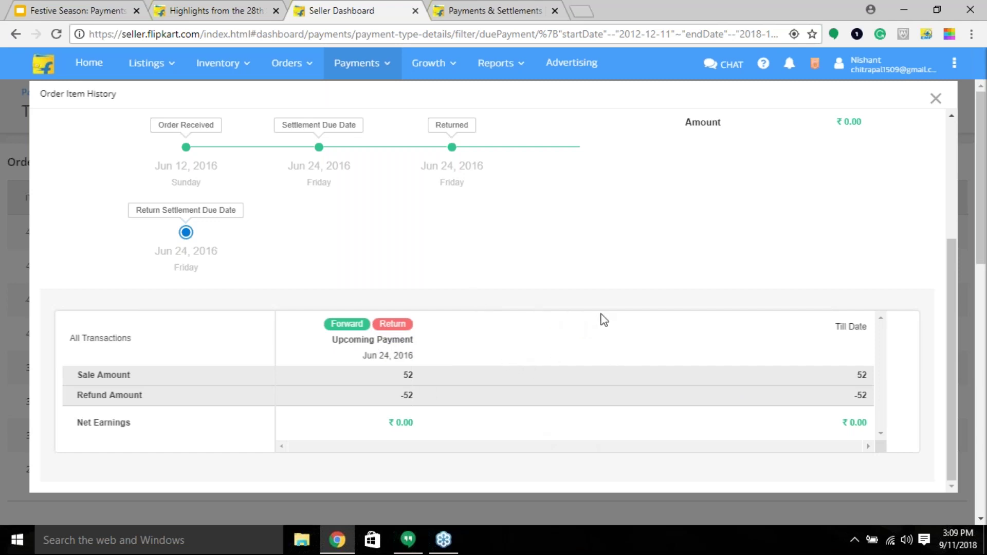
scroll(453, 404, "up", 1)
scroll(453, 401, "up", 4)
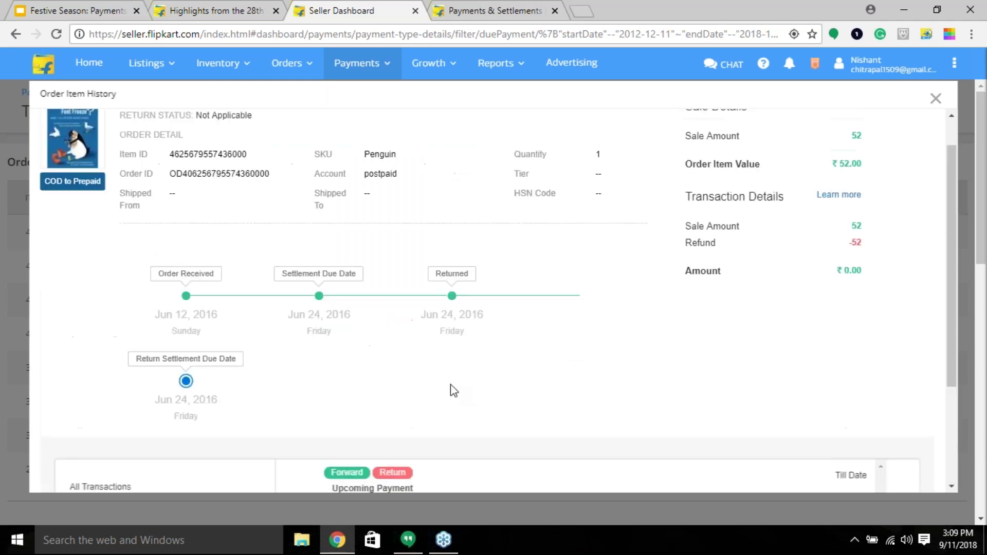
left_click(970, 112)
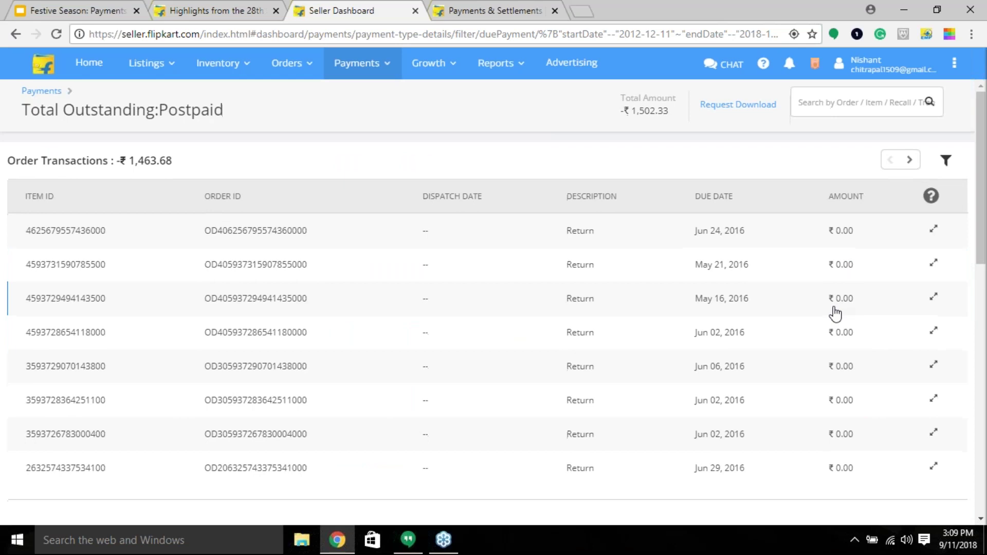
- View the details of the first recall entry under Storage & Recall Transactions, closing the window when done
scroll(835, 312, "down", 4)
scroll(365, 321, "up", 4)
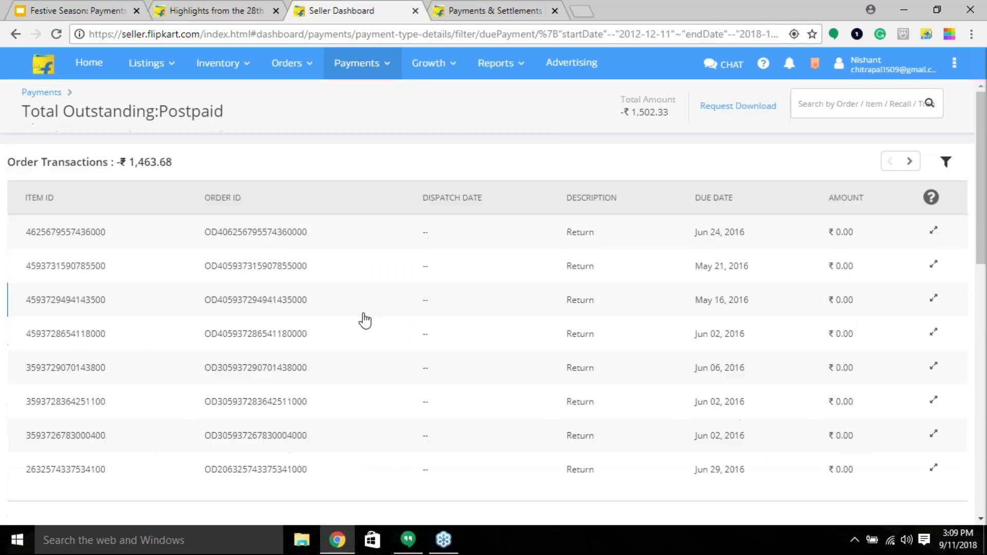
scroll(365, 320, "down", 4)
scroll(542, 392, "down", 1)
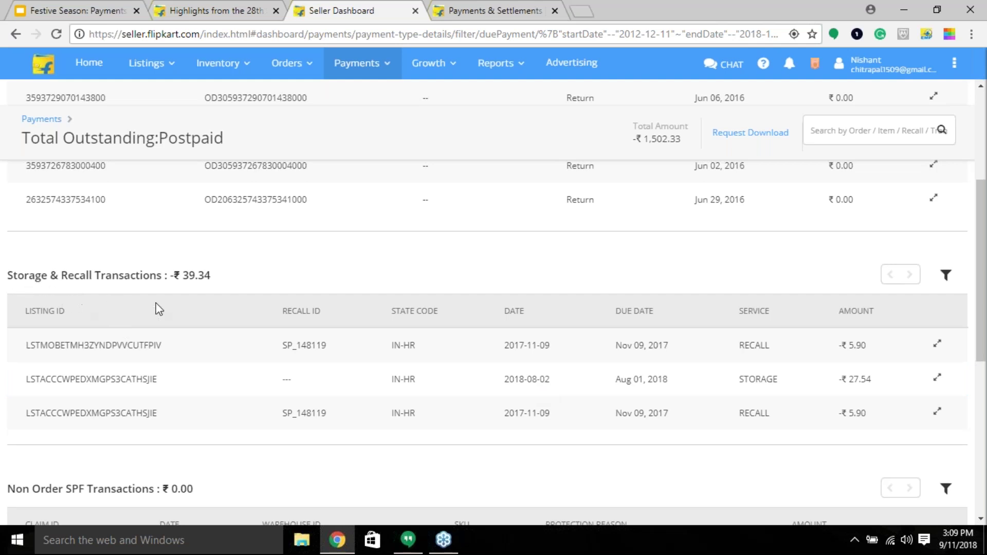
left_click(939, 345)
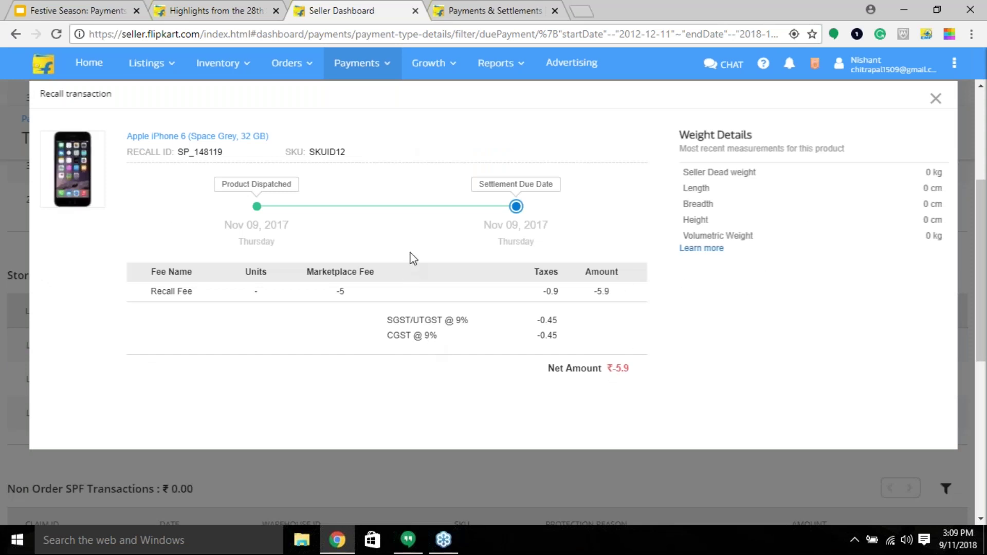
left_click(936, 99)
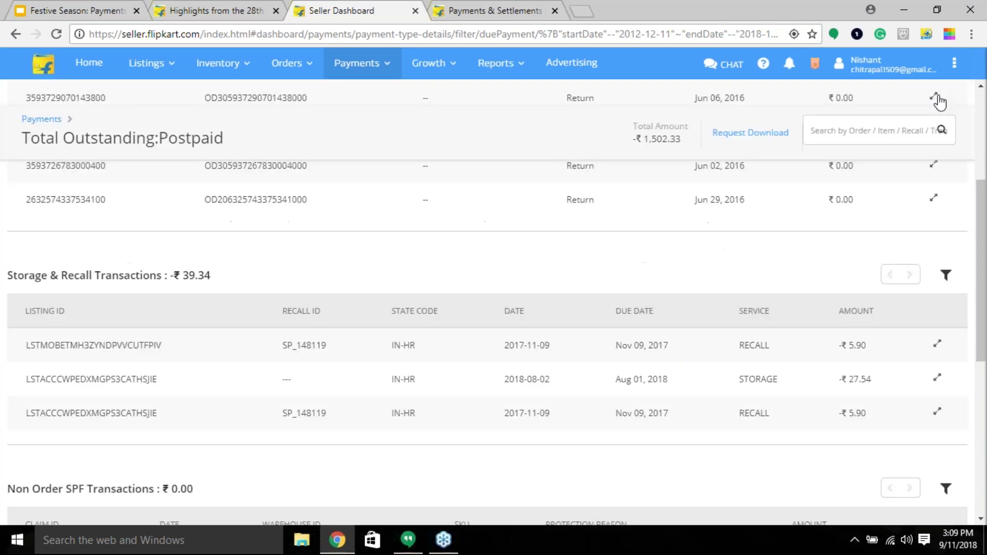
- Point out the order, item and recall search field of the outstanding postpaid breakdown and return to the Payments Overview
scroll(653, 337, "up", 1)
scroll(643, 303, "up", 5)
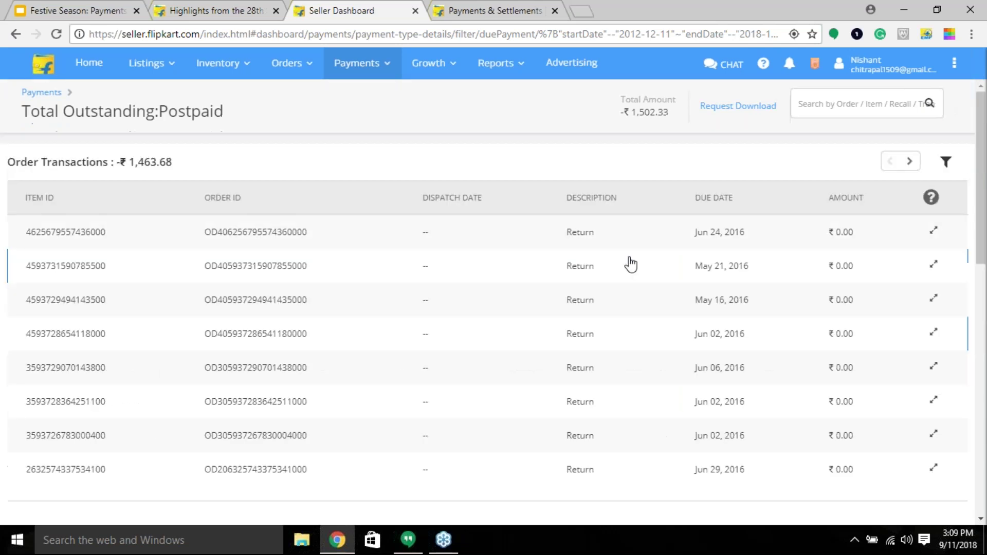
left_click(853, 106)
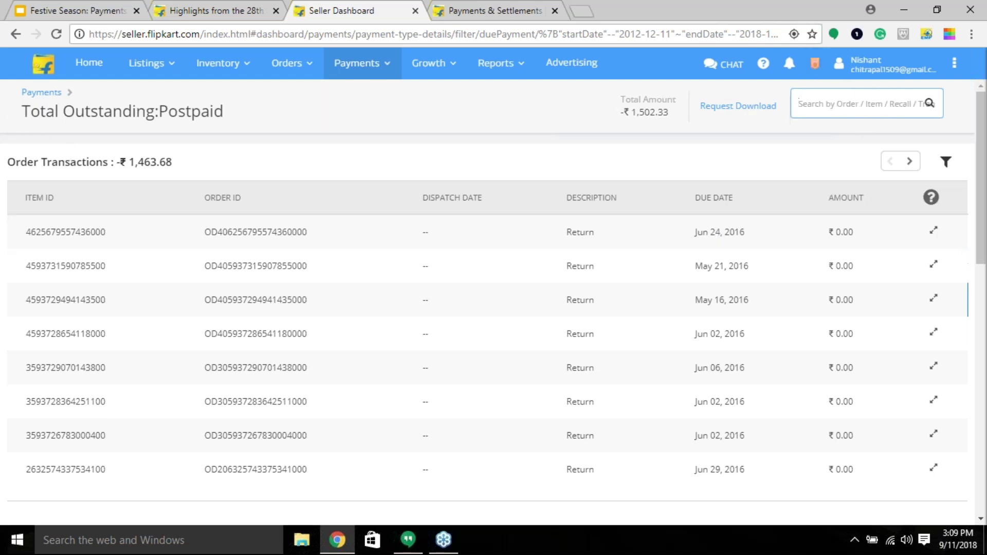
left_click(41, 93)
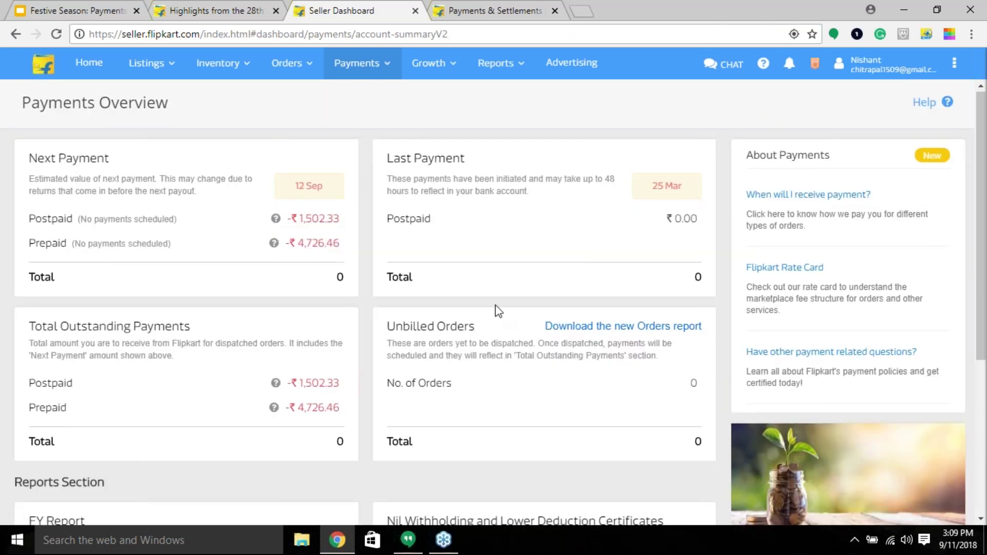
- Highlight the Unbilled Orders heading on the Payments Overview, clearing the selection when done
scroll(497, 310, "down", 2)
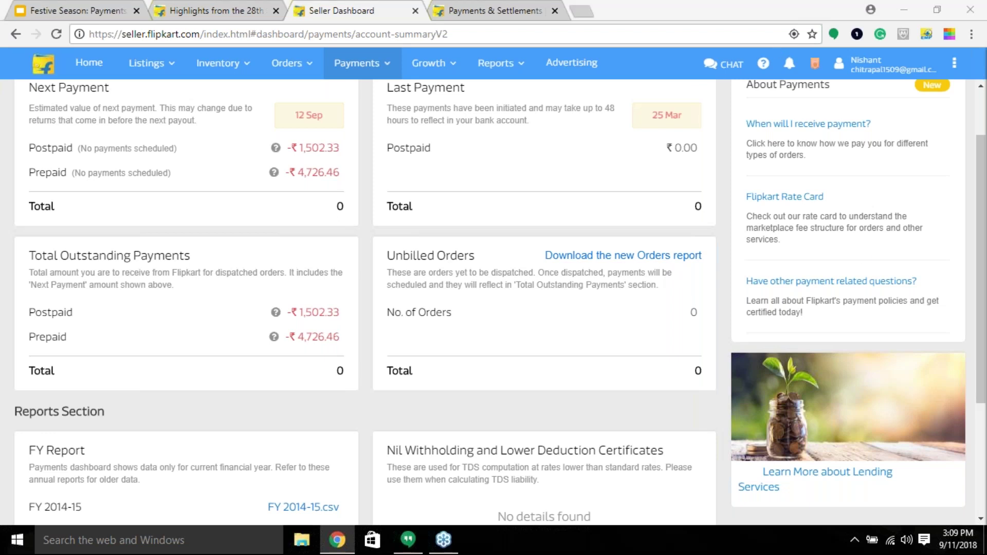
scroll(368, 237, "down", 2)
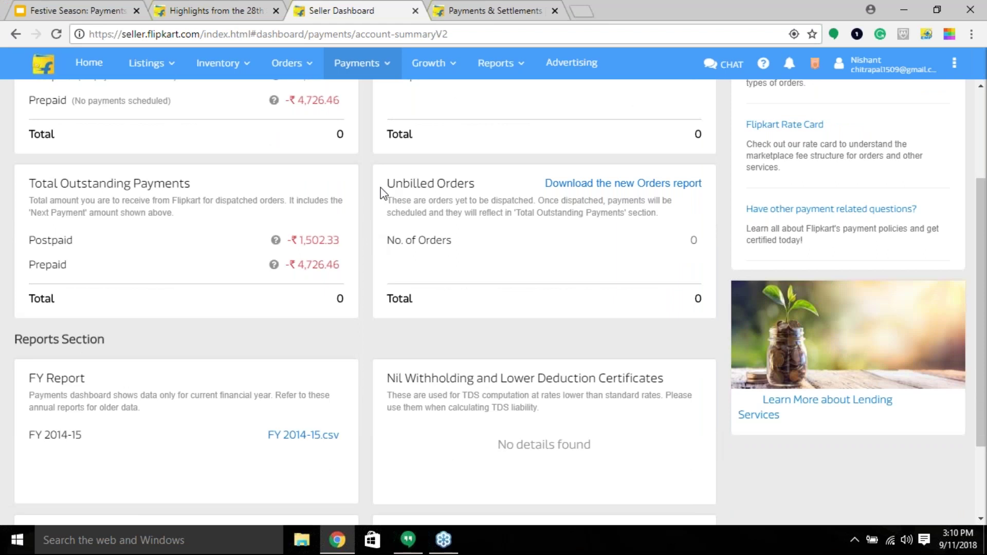
left_click_drag(386, 189, 481, 186)
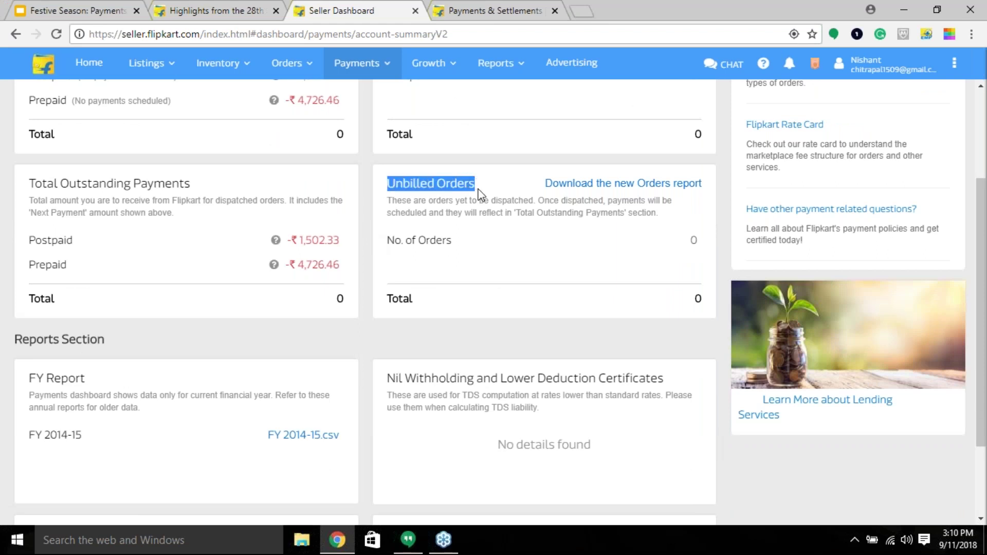
left_click(456, 215)
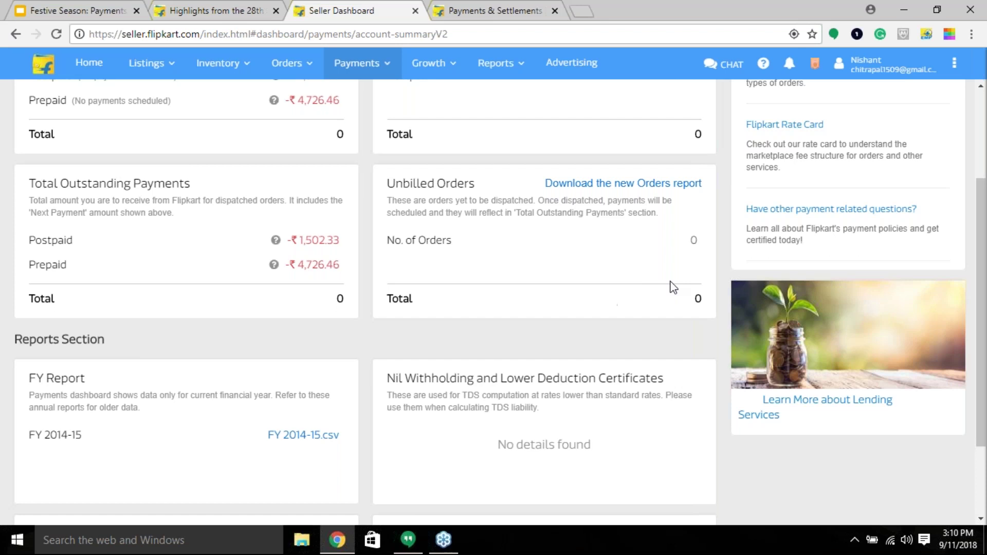
- Download the FY 2014-15 CSV from the FY Report card in the Reports Section and return to the Seller Dashboard
scroll(478, 226, "down", 1)
scroll(484, 238, "down", 2)
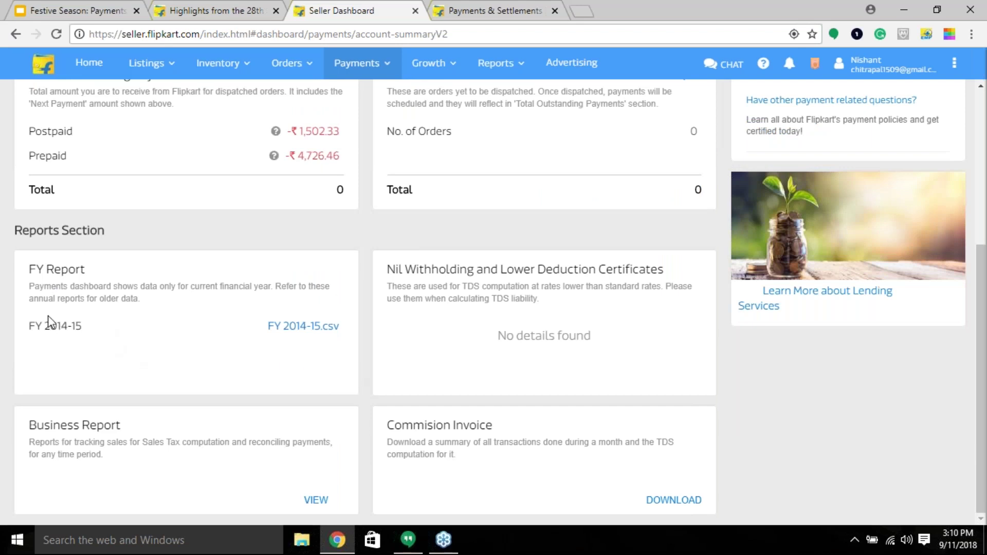
left_click(307, 333)
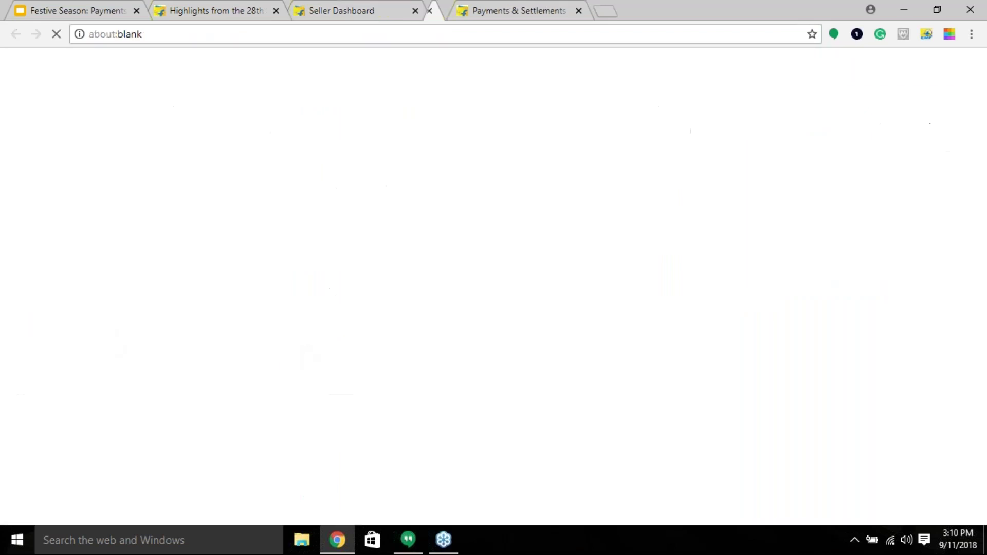
left_click(367, 8)
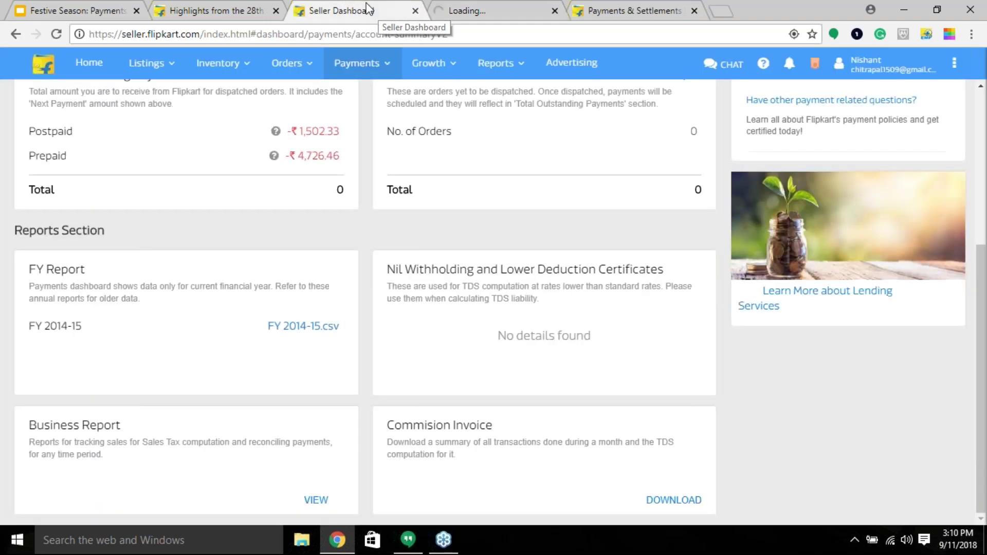
- Open the downloaded FY 2014-15 CSV in LibreOffice Calc, accepting the default text import settings
left_click(103, 506)
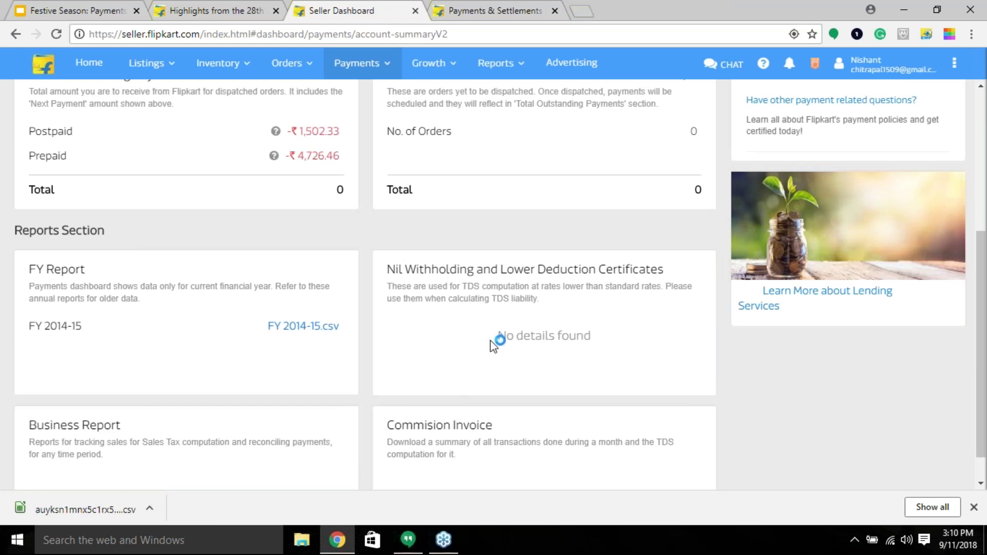
scroll(494, 348, "down", 1)
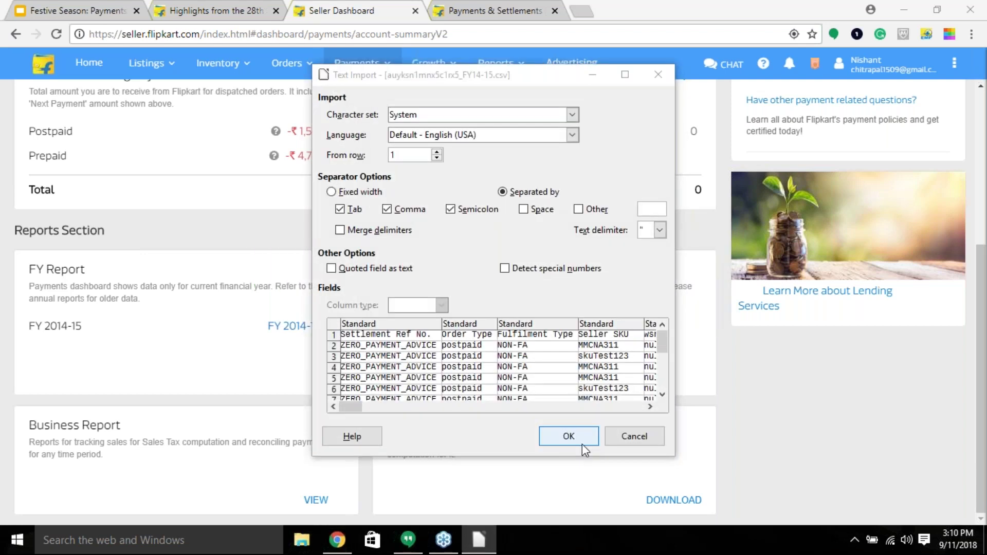
left_click(576, 440)
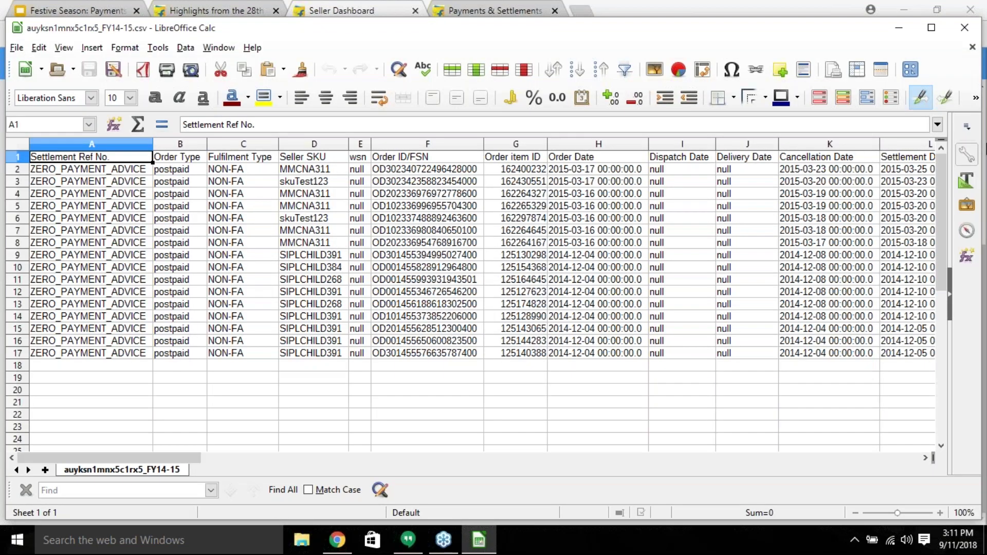
- Review the FY 2014-15 CSV's column headers from Order Type through Flipkart Offer Share and return to the Seller Dashboard
left_click(187, 162)
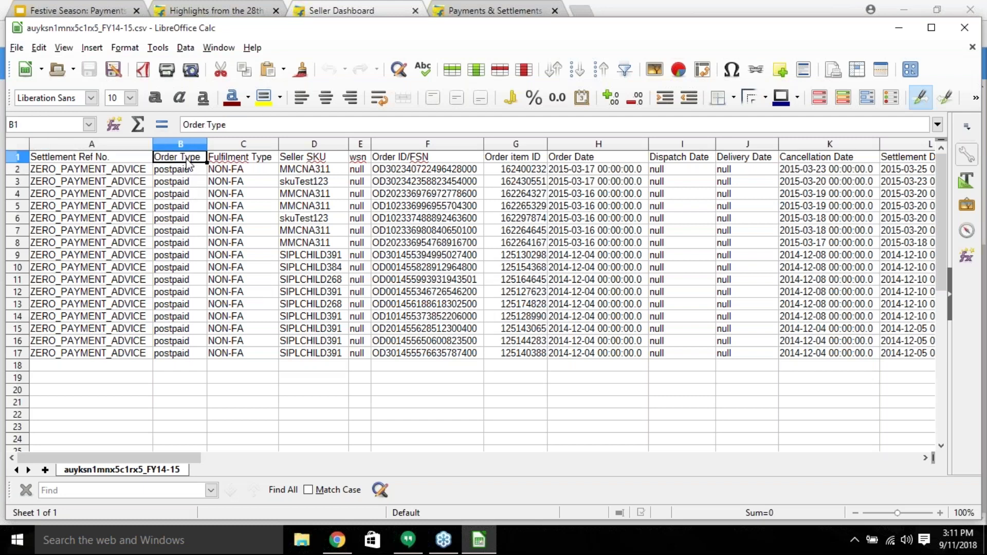
left_click(253, 161)
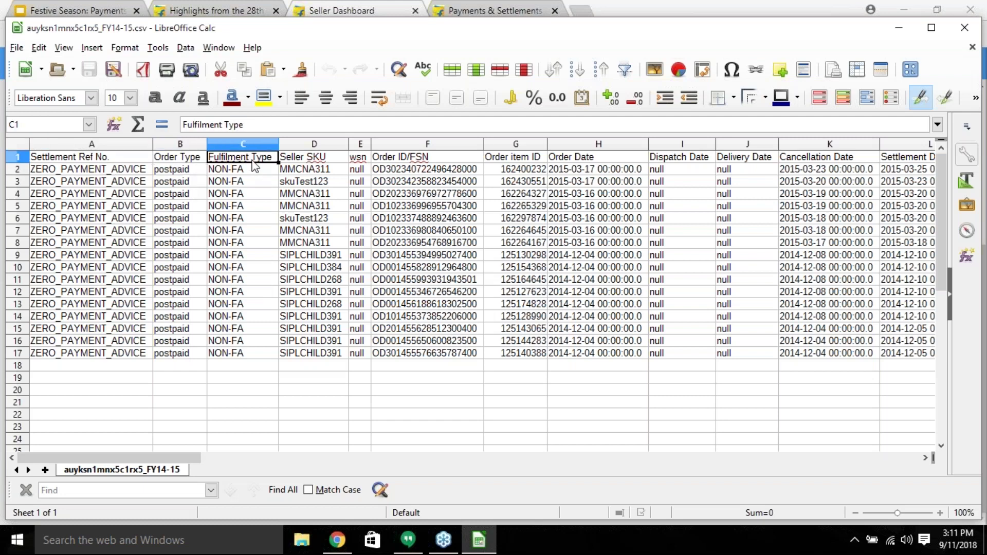
left_click(326, 159)
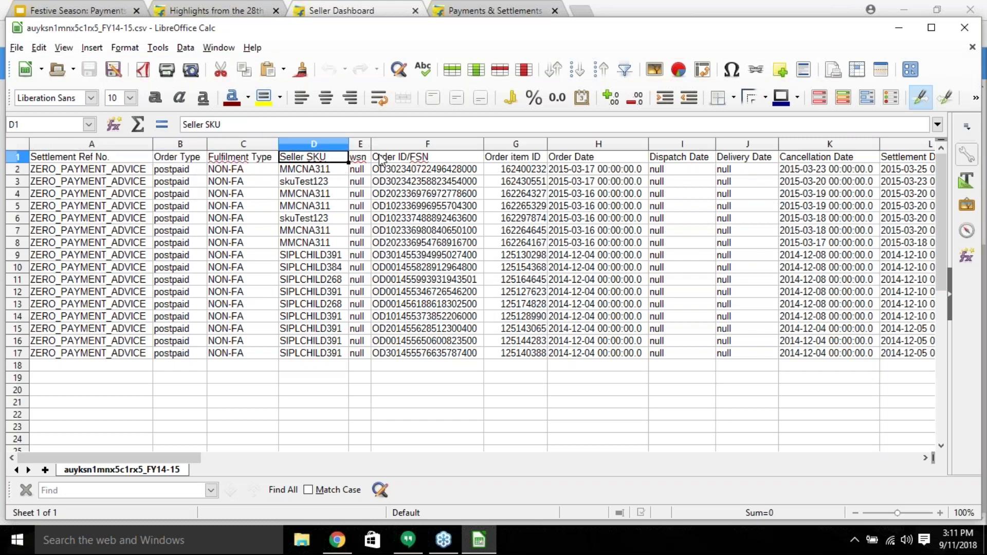
left_click(362, 157)
left_click(397, 158)
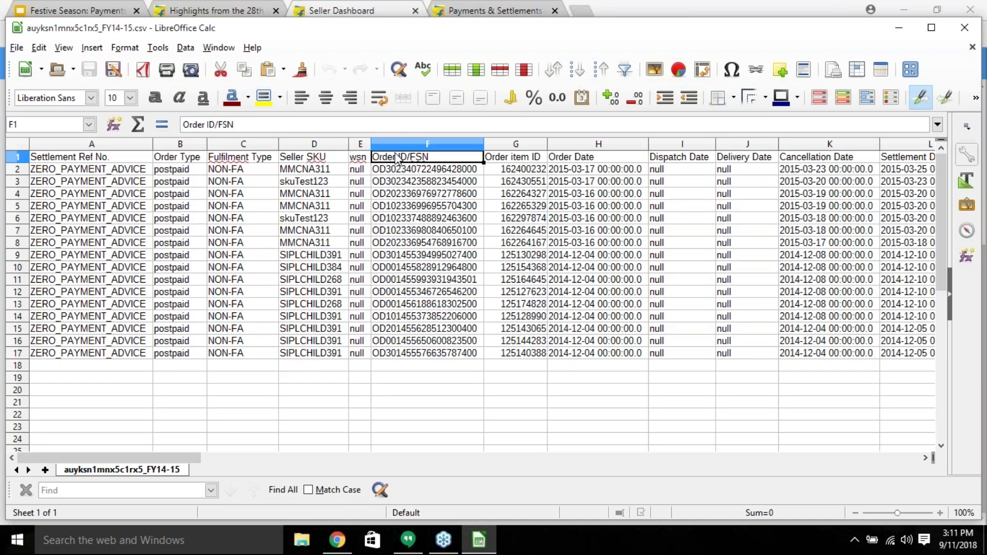
left_click_drag(568, 160, 900, 160)
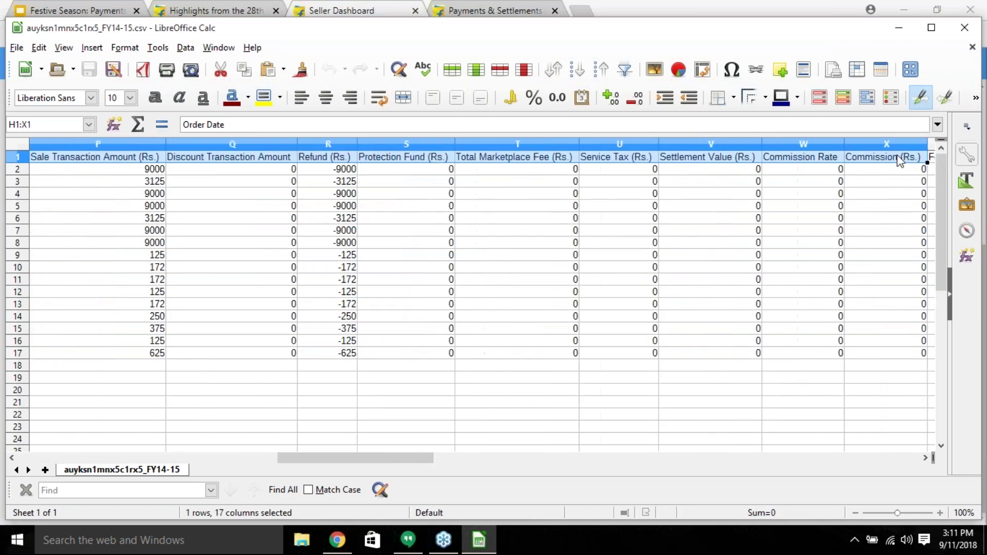
left_click_drag(340, 169, 2, 291)
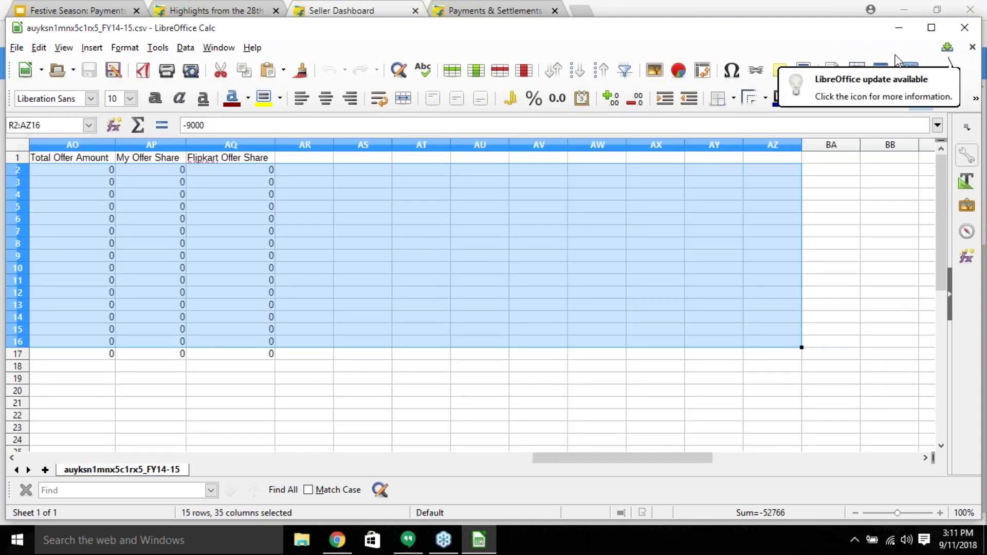
left_click(900, 29)
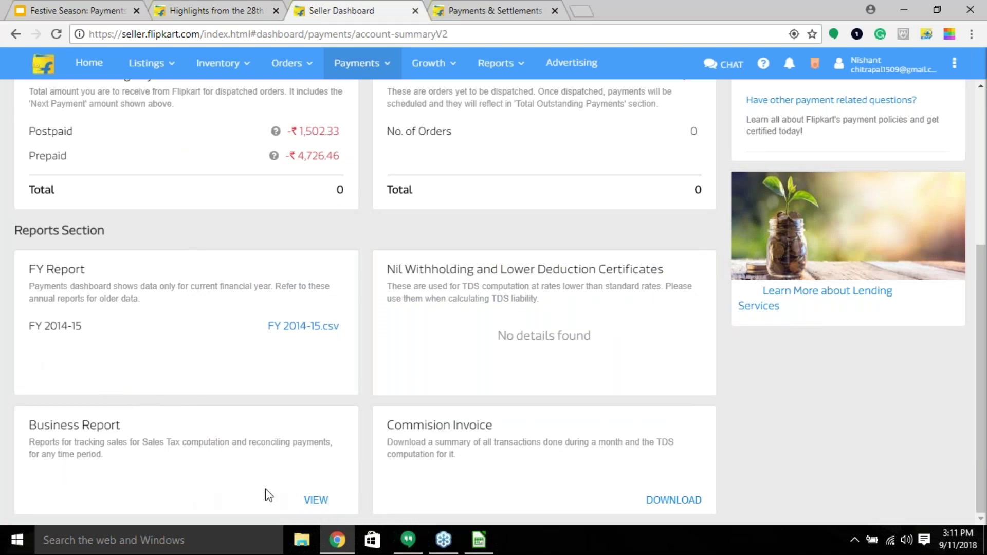
- View the Business Report's Report Centre and show a new Tax Reports report of sub-type TDS, closing the form without generating it
left_click(316, 500)
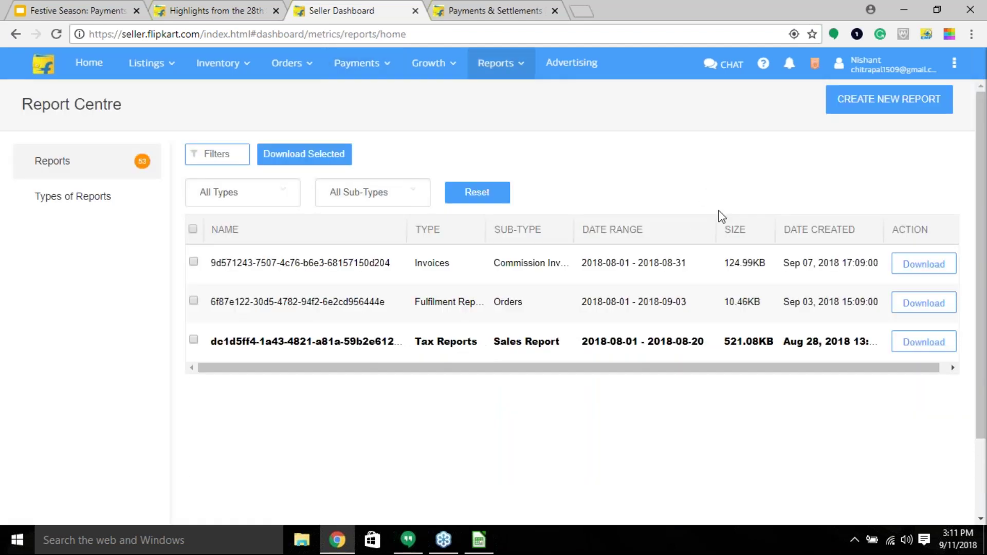
left_click(913, 110)
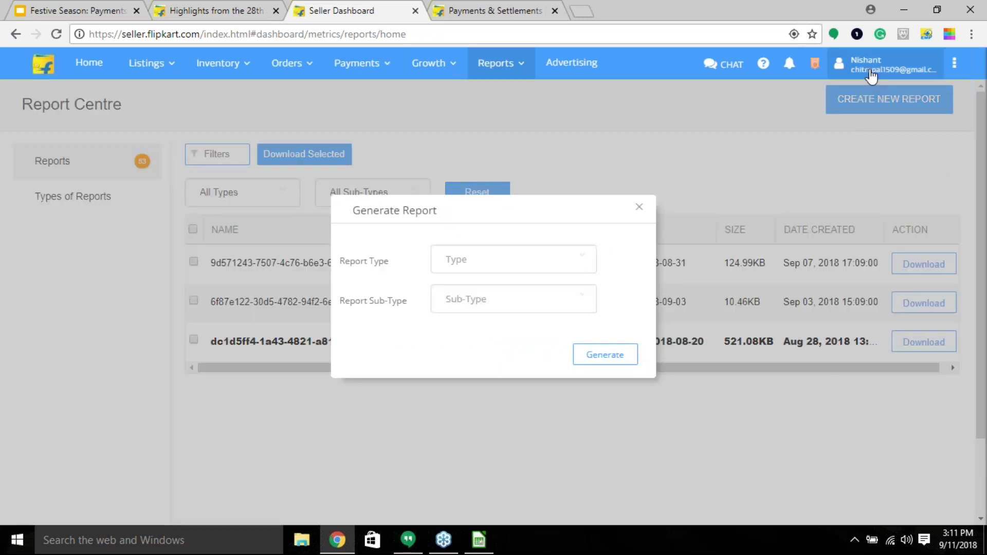
left_click(466, 270)
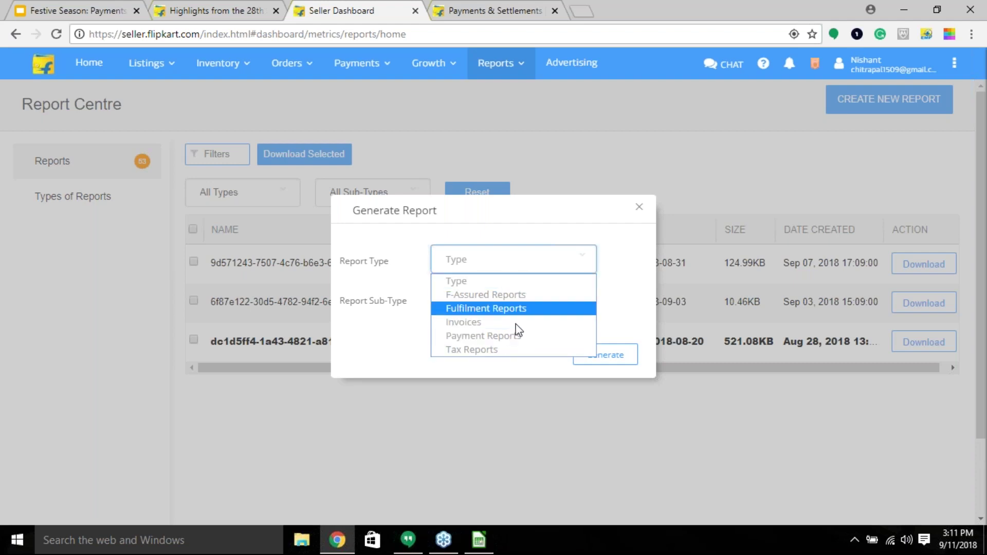
left_click(513, 351)
left_click(488, 301)
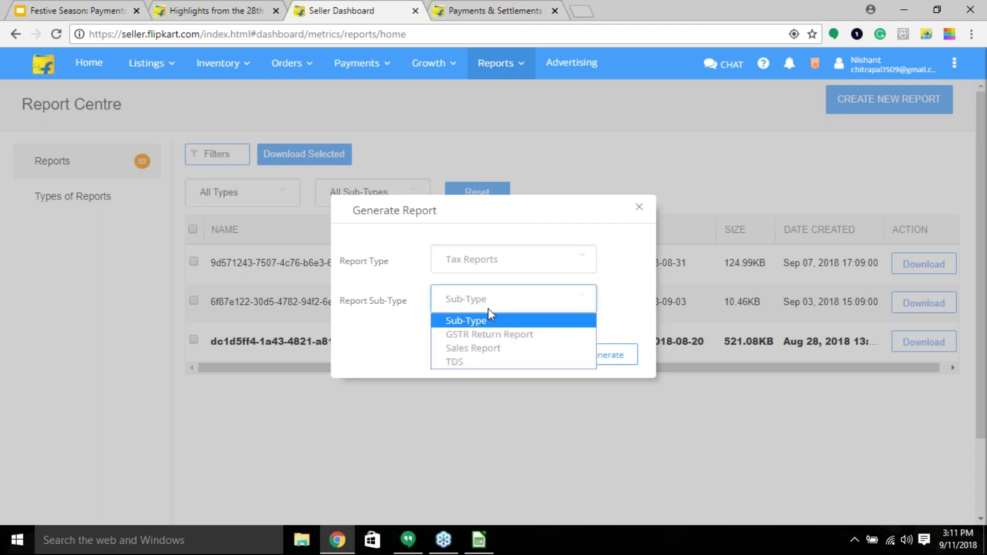
left_click(489, 360)
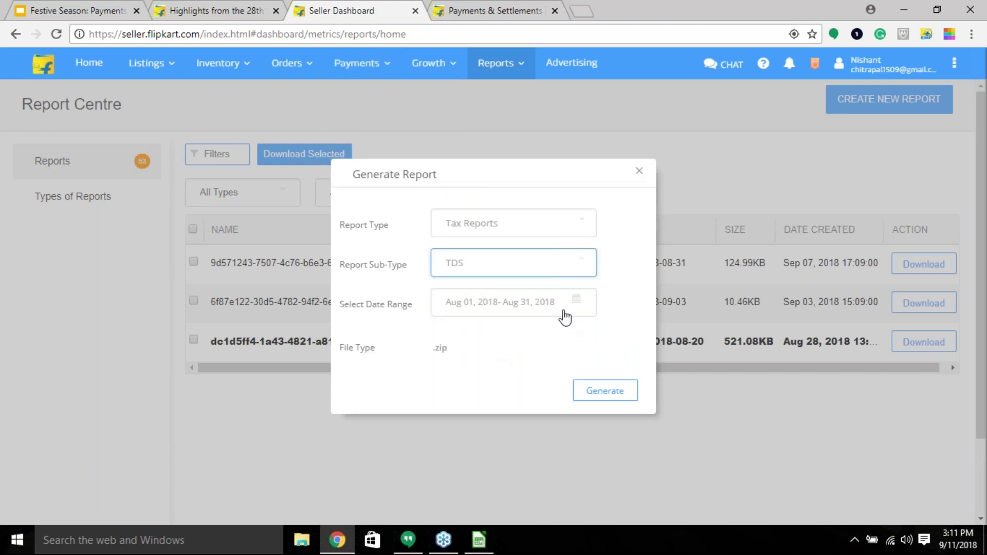
left_click(449, 355)
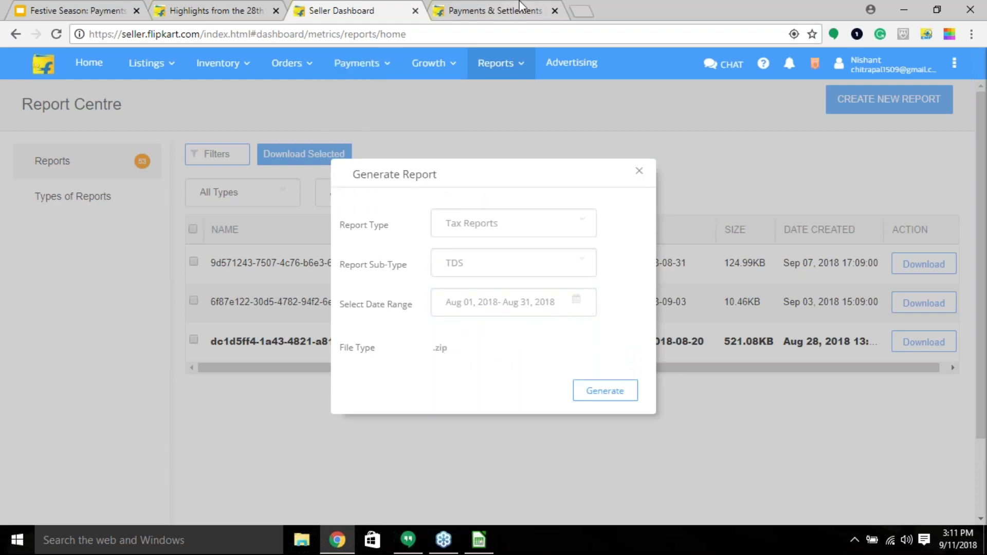
mouse_move(356, 62)
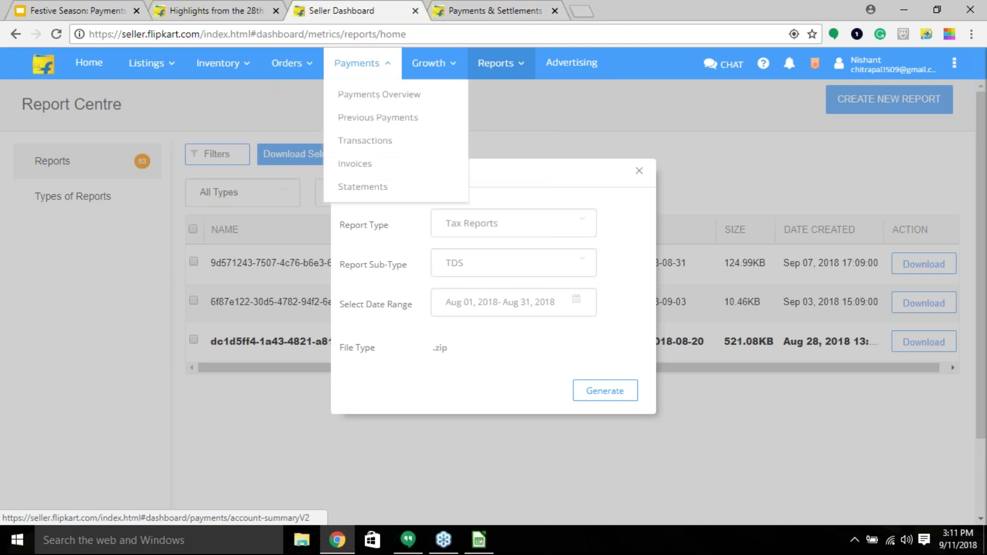
left_click(637, 172)
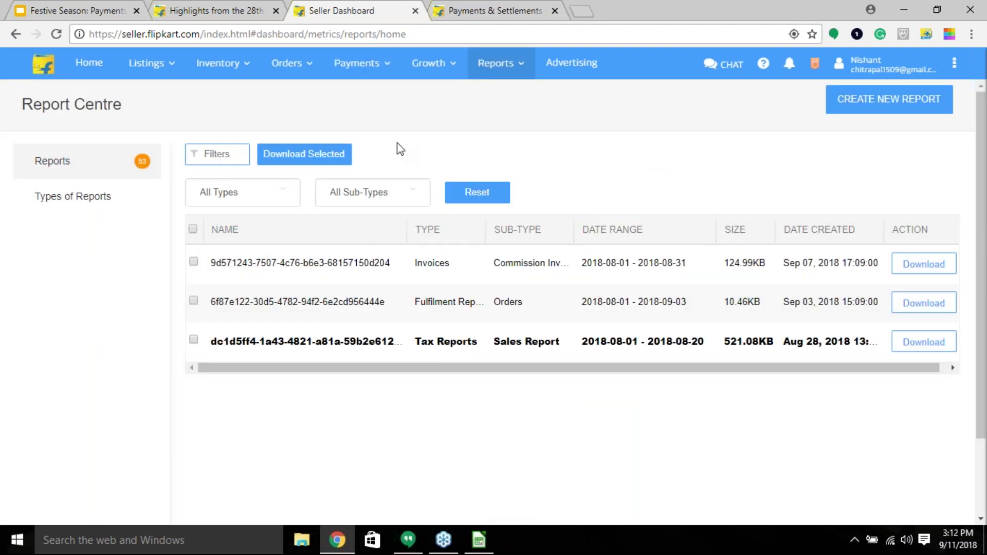
- Browse the Types of Reports in the Report Centre, covering Fulfilment Reports, Payment Reports and Tax Reports
left_click(62, 197)
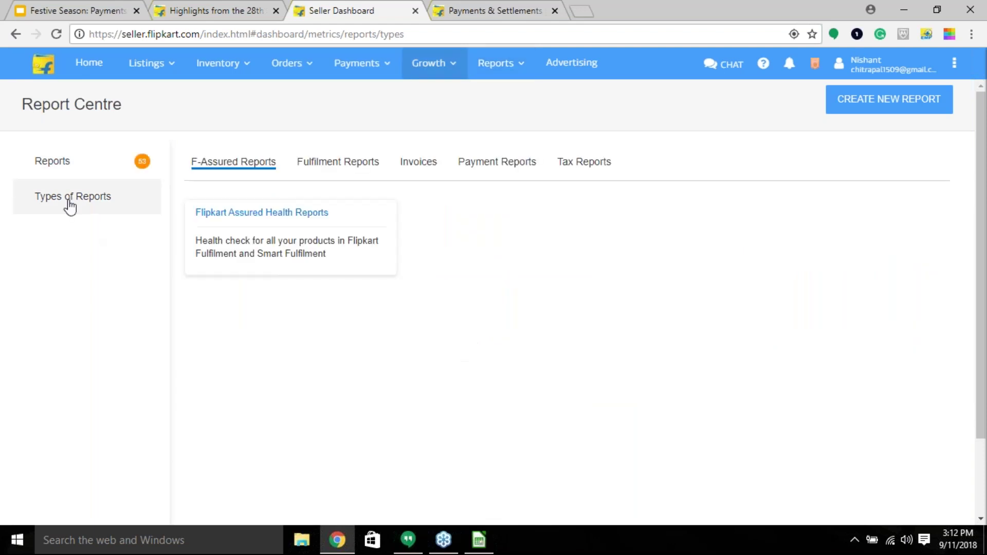
left_click(347, 167)
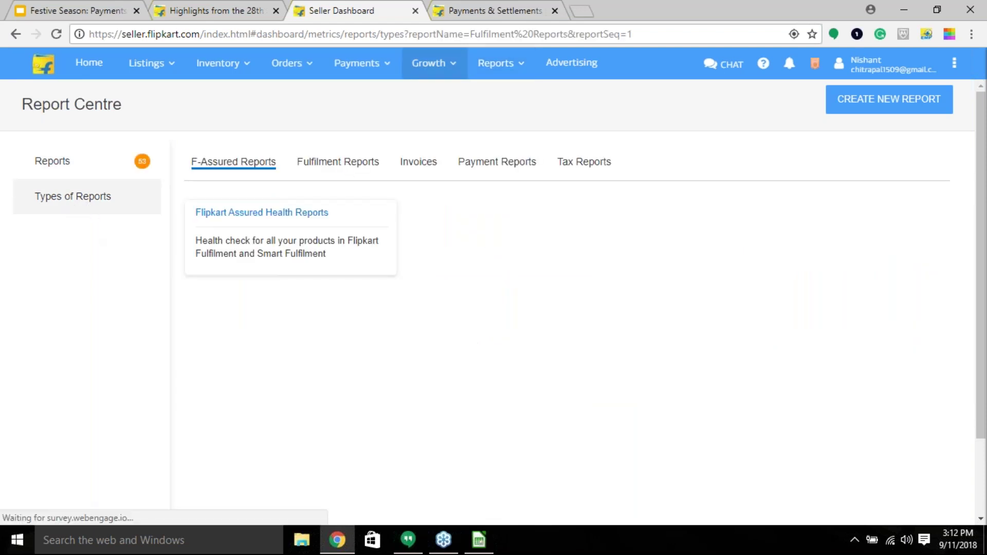
left_click(487, 165)
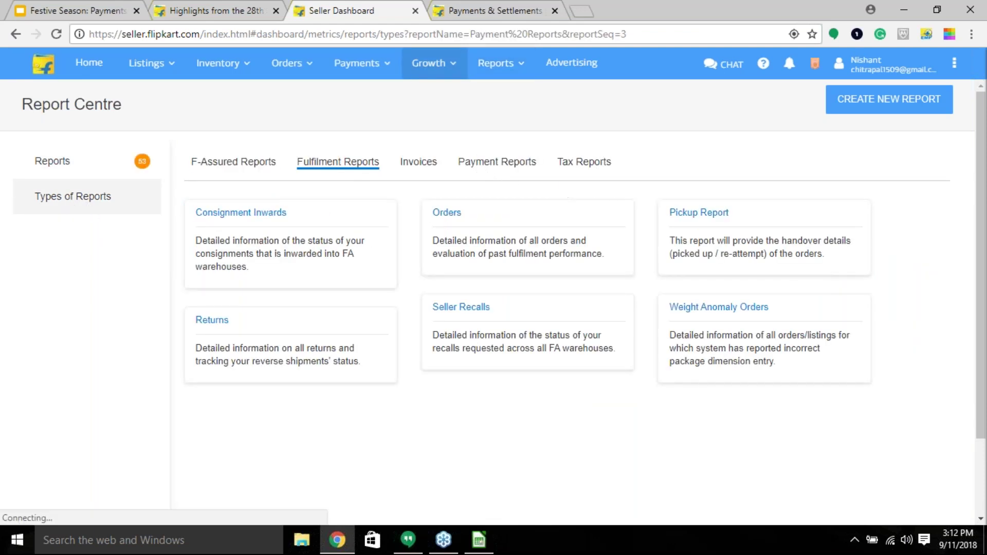
left_click(589, 168)
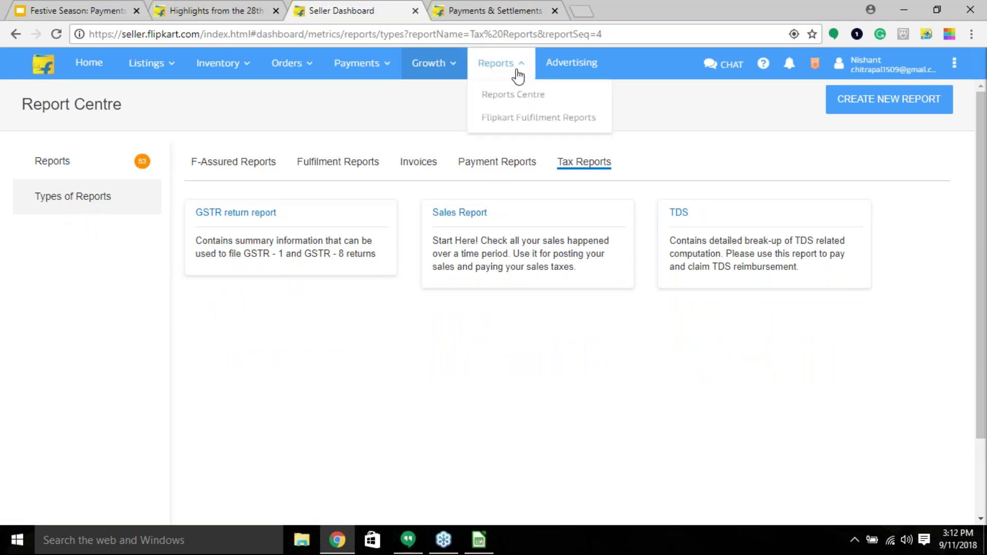
- Return to the Payments Overview and look over its payment cards and Reports Section
mouse_move(346, 77)
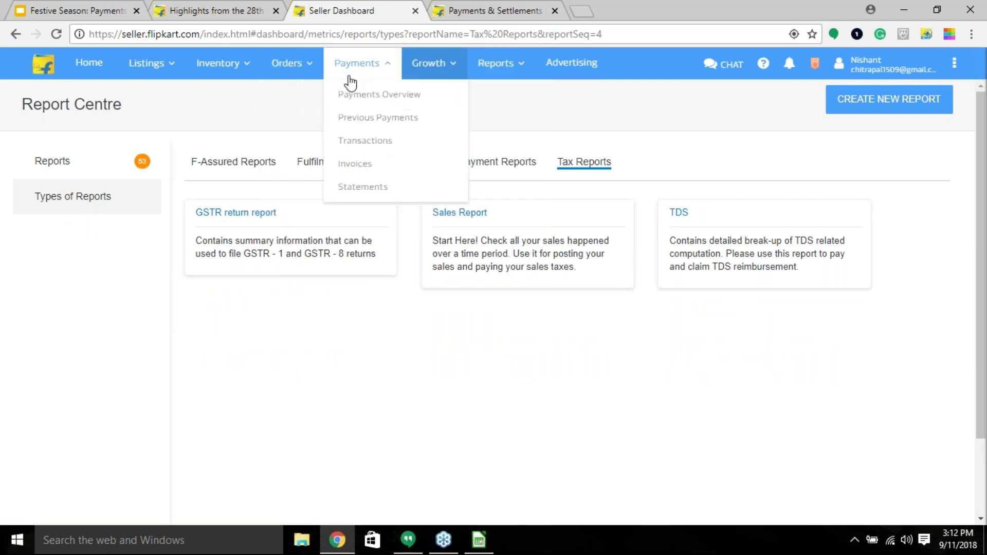
left_click(375, 95)
scroll(504, 220, "down", 1)
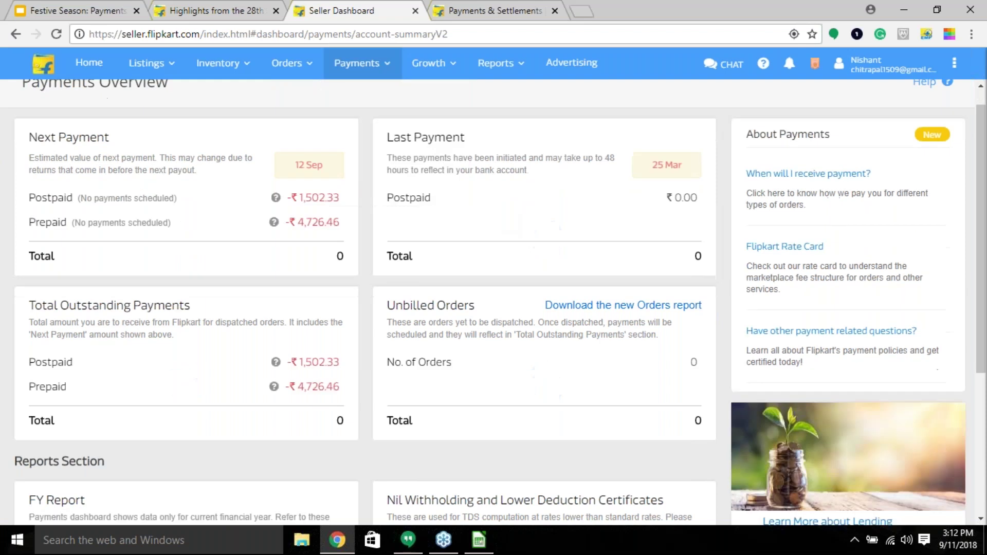
scroll(494, 303, "down", 4)
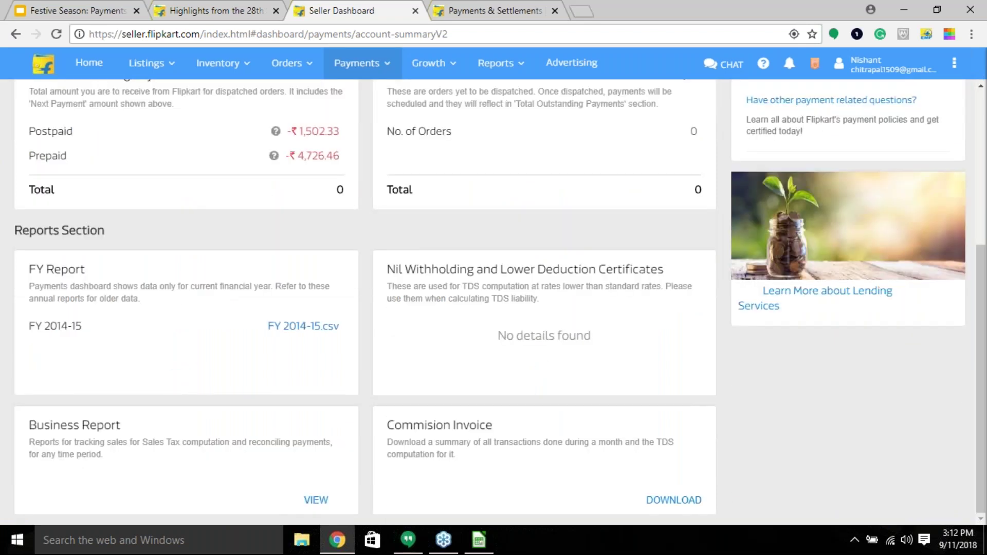
scroll(214, 250, "up", 5)
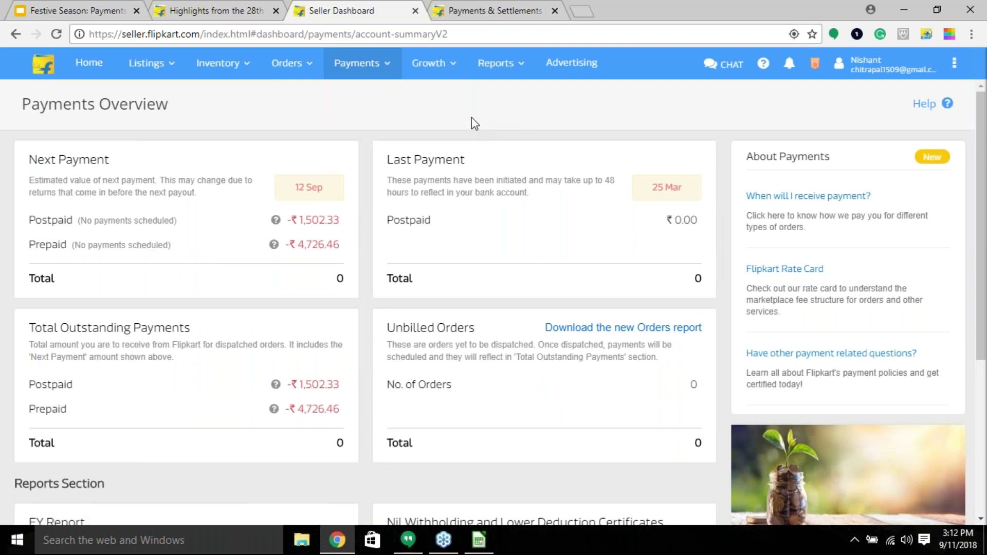
- Open Previous Payments and view the months from Aug'18 back to Apr'18, pointing out the NEFT ID search field
mouse_move(366, 73)
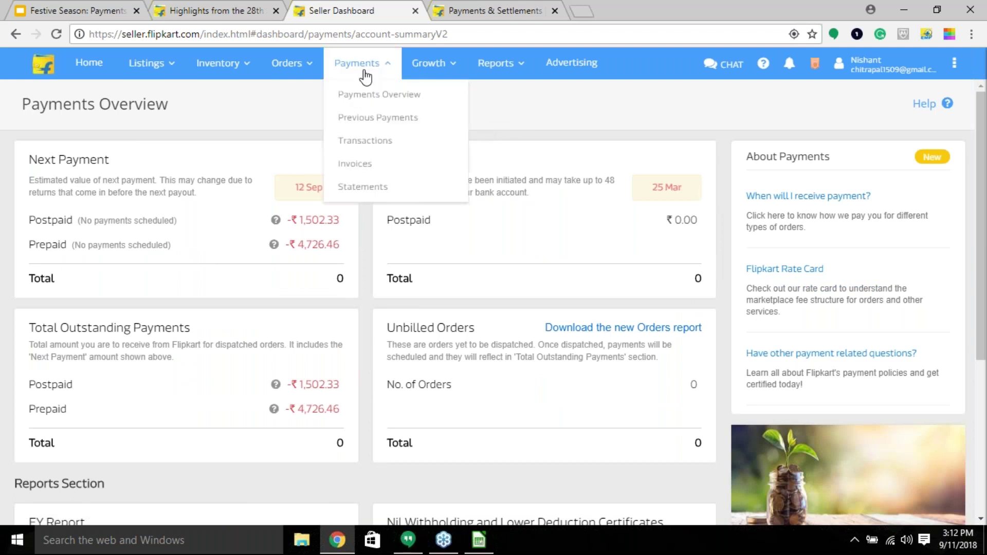
left_click(417, 126)
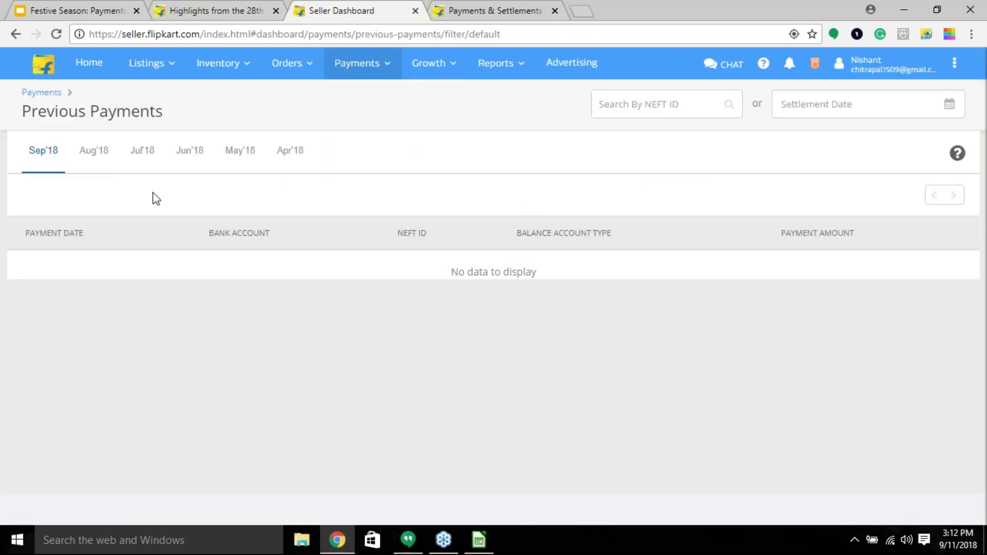
left_click(98, 153)
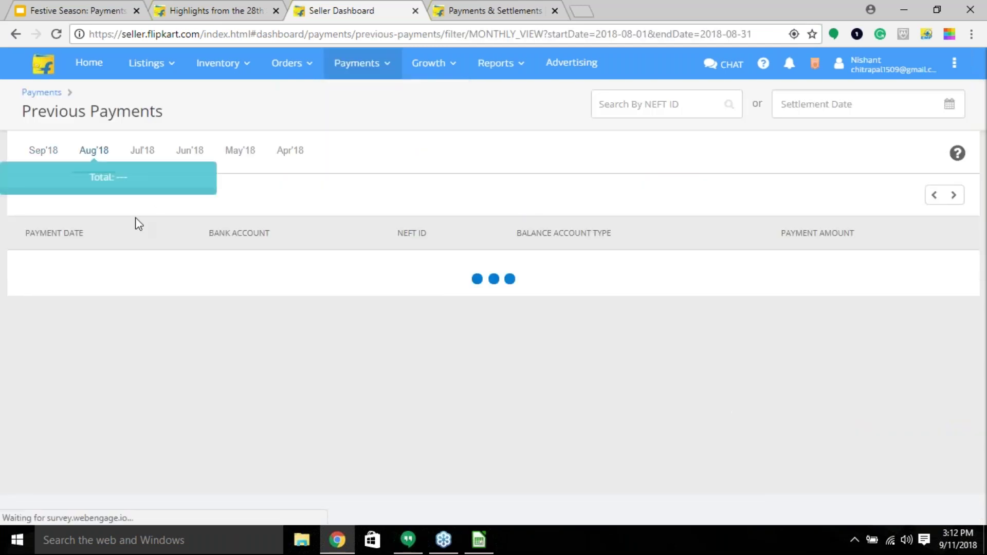
left_click(142, 154)
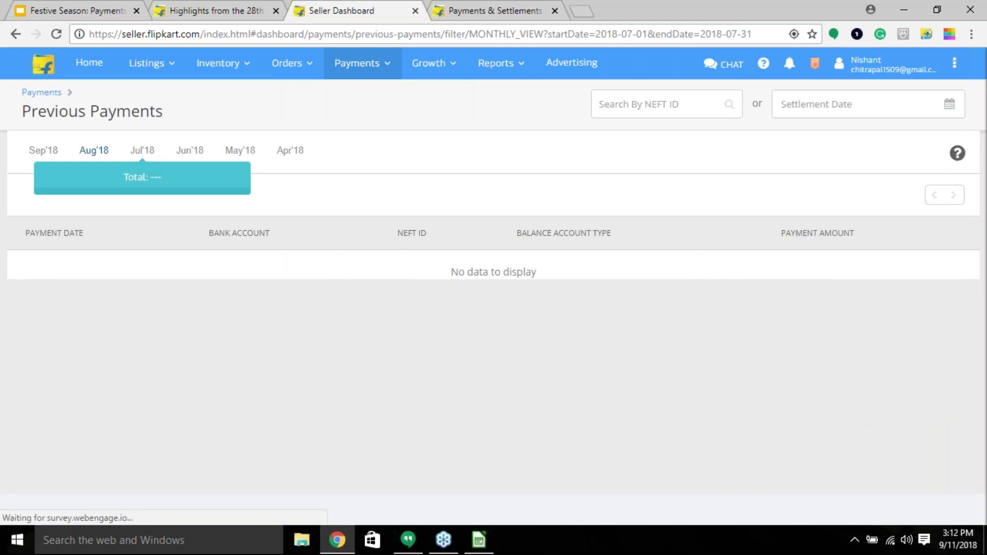
left_click(650, 106)
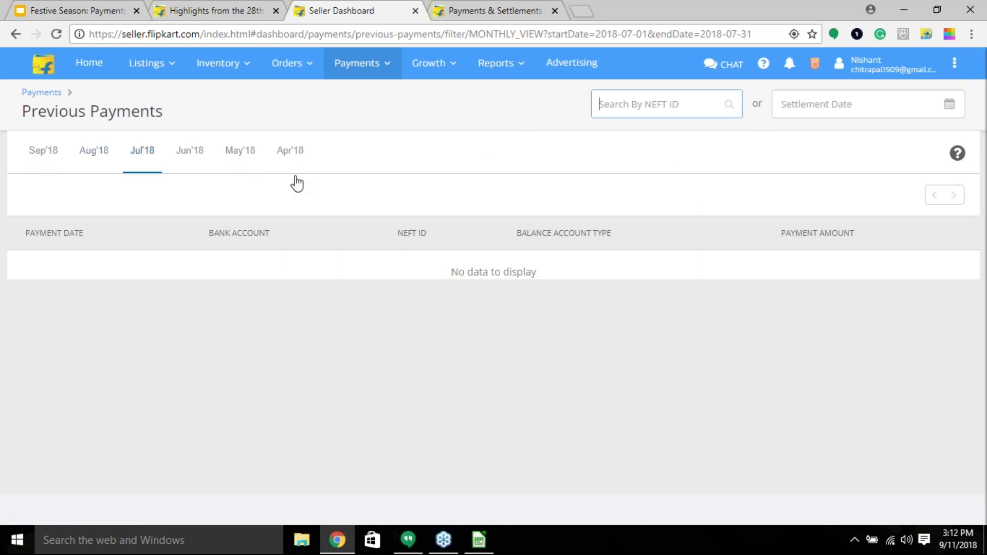
left_click(190, 154)
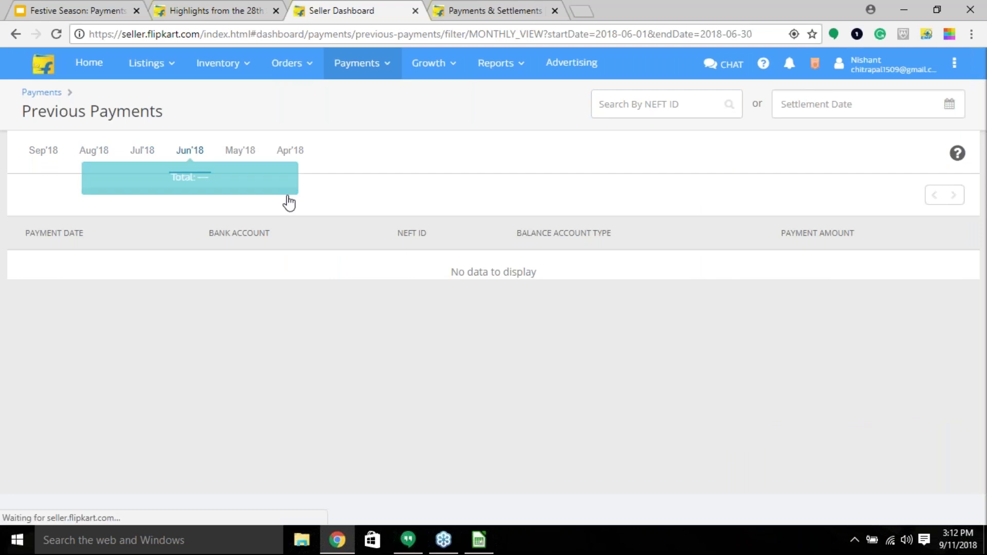
left_click(240, 151)
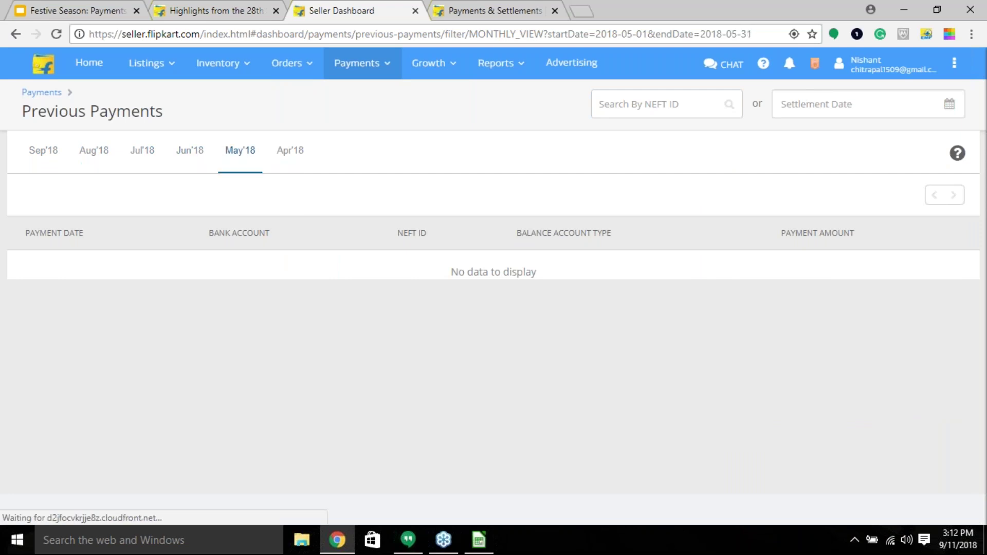
left_click(299, 163)
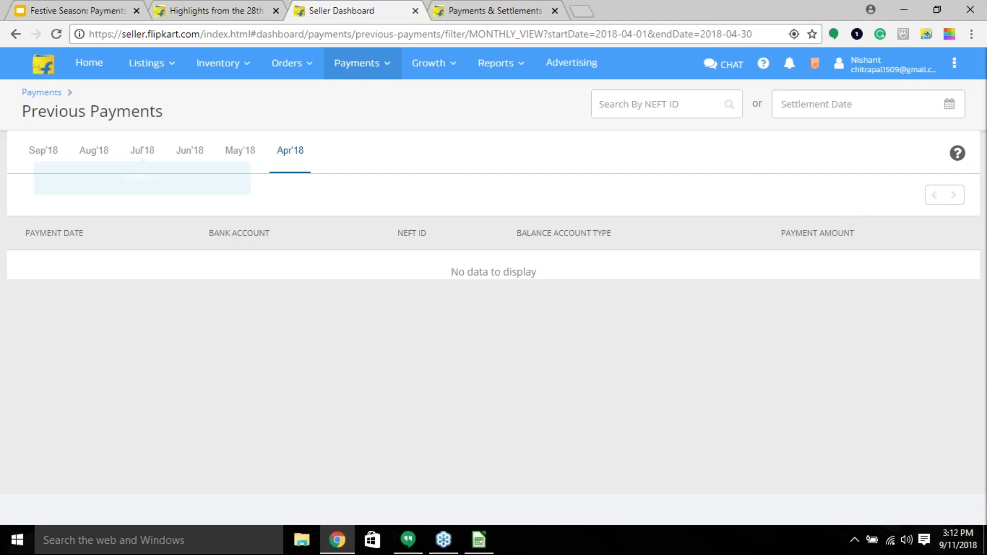
- View the previous payments from May'18 forward to Sep'18 and return to the Payments Overview
left_click(251, 150)
left_click(188, 159)
left_click(153, 162)
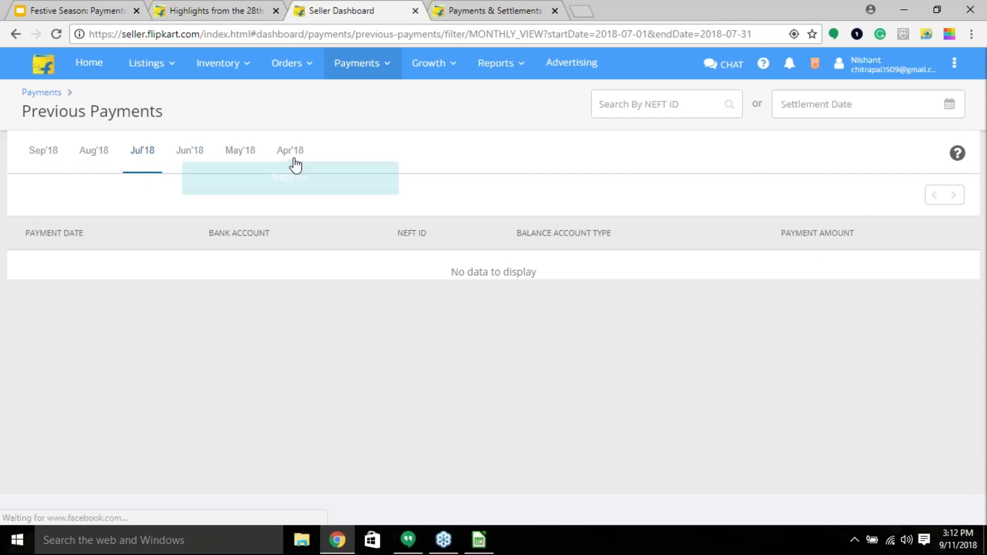
left_click(97, 166)
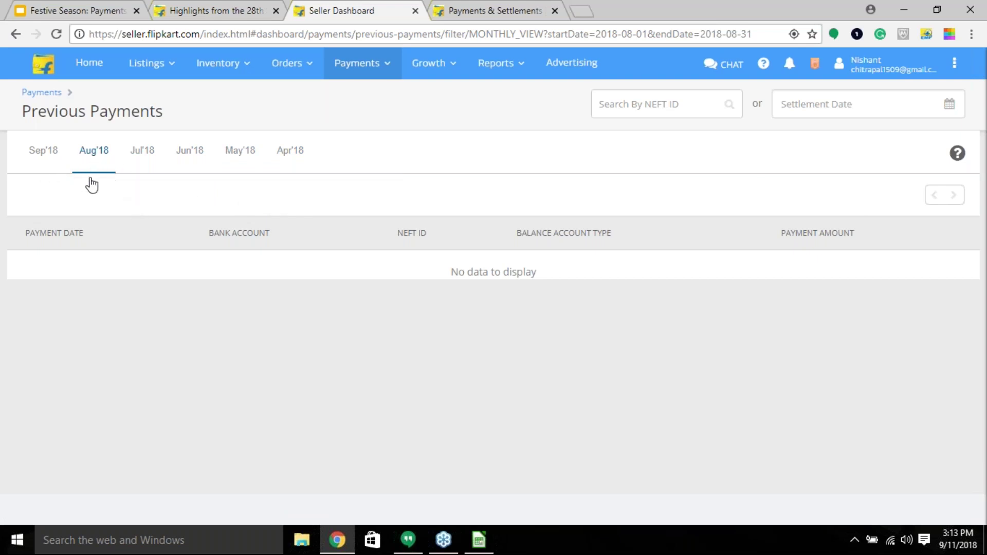
left_click(52, 164)
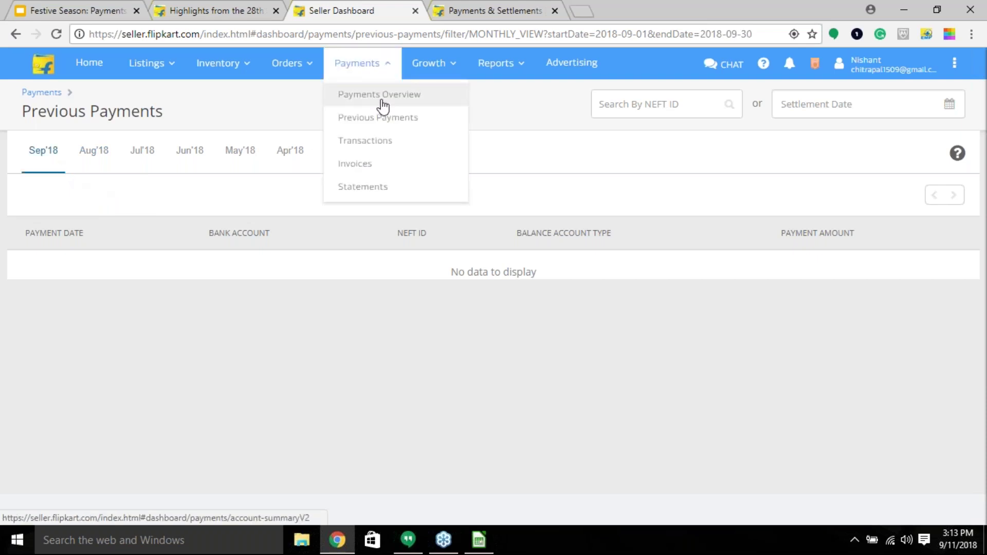
left_click(380, 96)
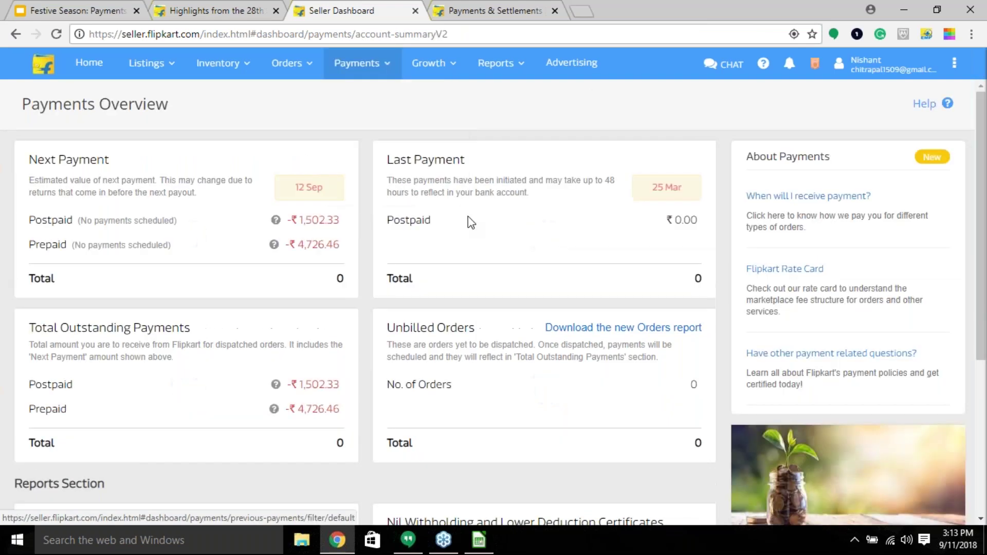
- Revisit the Previous Payments page and move on to the Transactions page of the seller dashboard
mouse_move(434, 64)
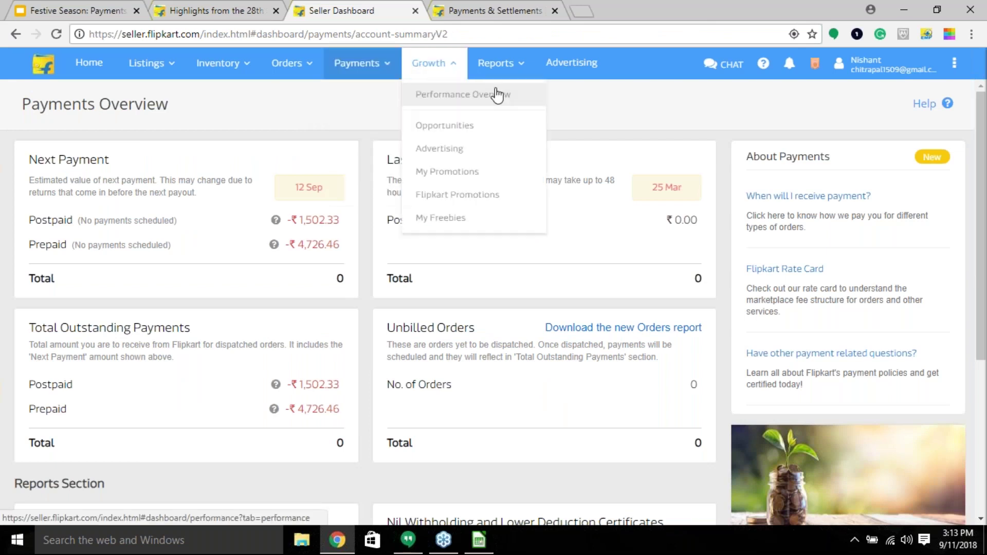
mouse_move(363, 64)
left_click(394, 121)
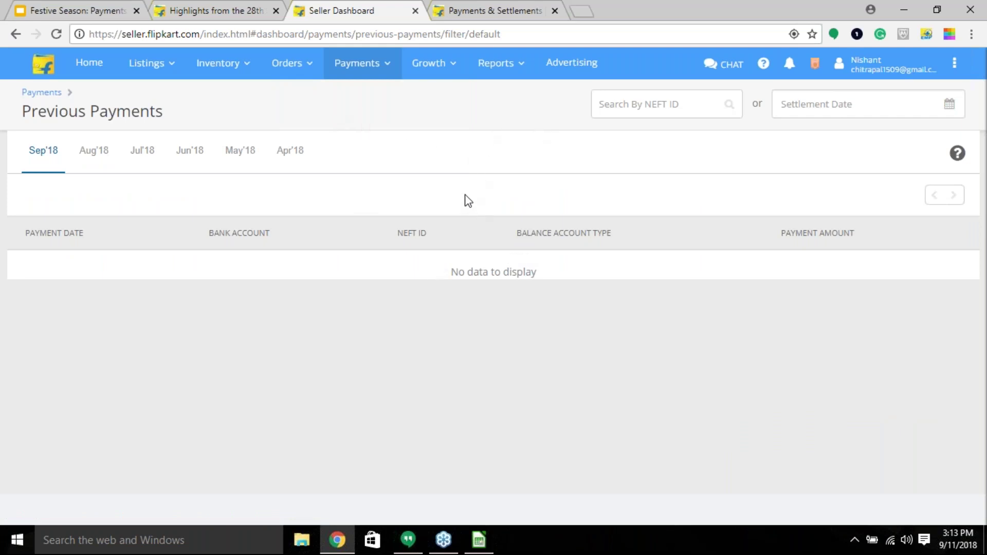
mouse_move(318, 71)
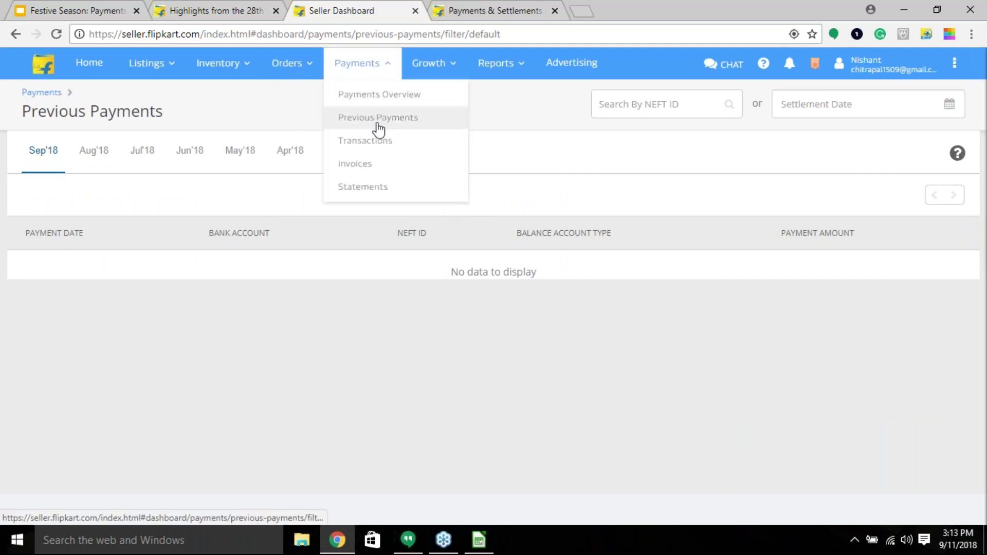
left_click(386, 142)
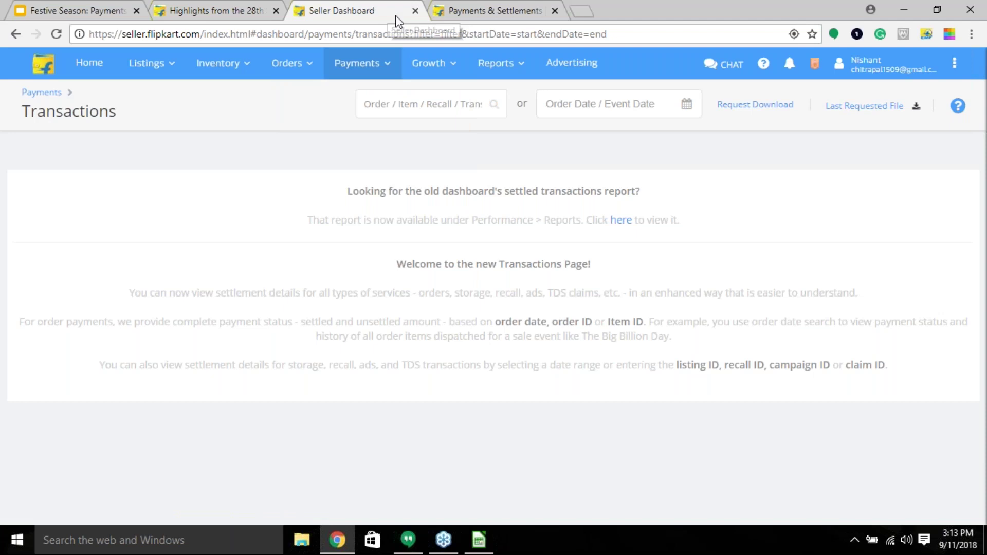
- Switch to the Festive Season: Payments presentation in Google Slides and present slide 4, the introduction to the Transaction Page
left_click(103, 7)
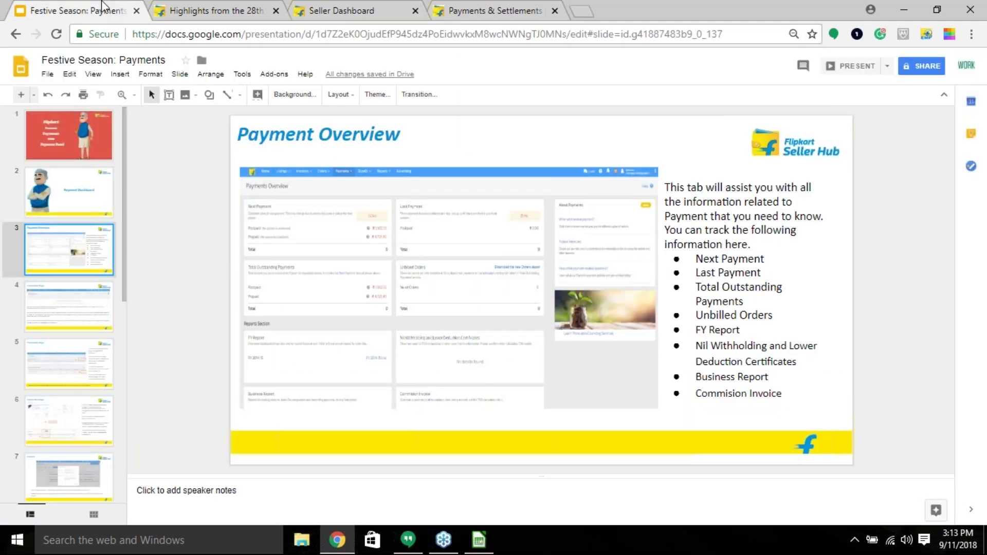
left_click(81, 432)
scroll(72, 360, "down", 1)
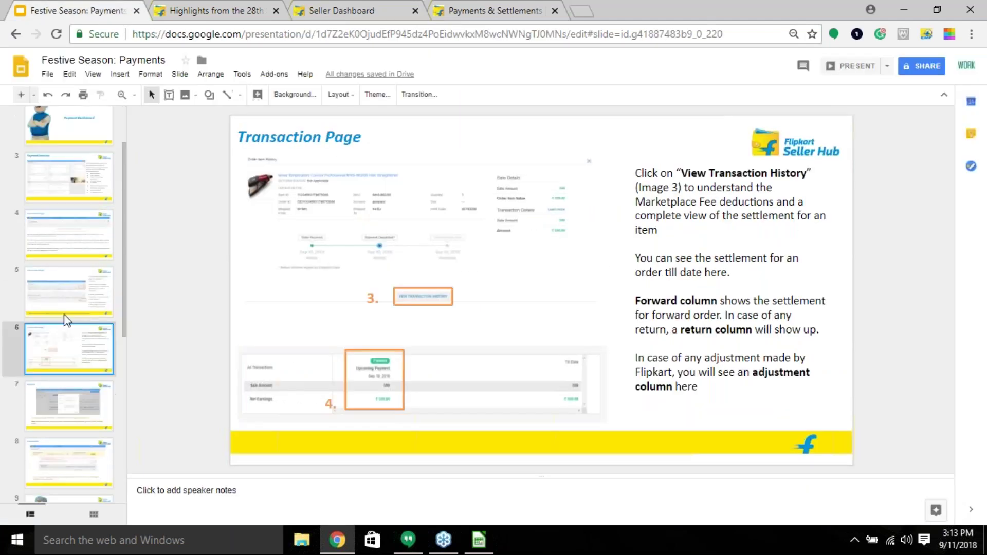
left_click(66, 304)
left_click(81, 235)
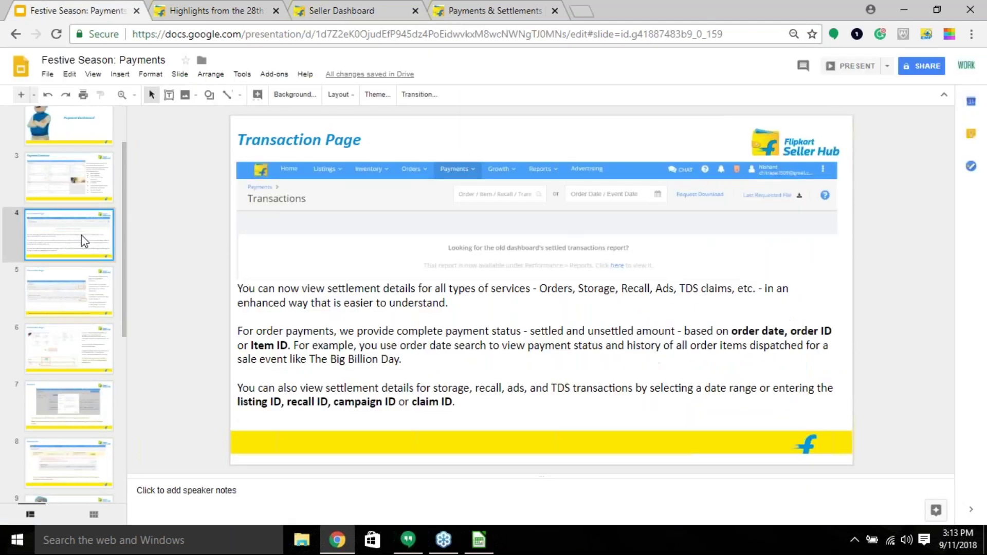
left_click(852, 72)
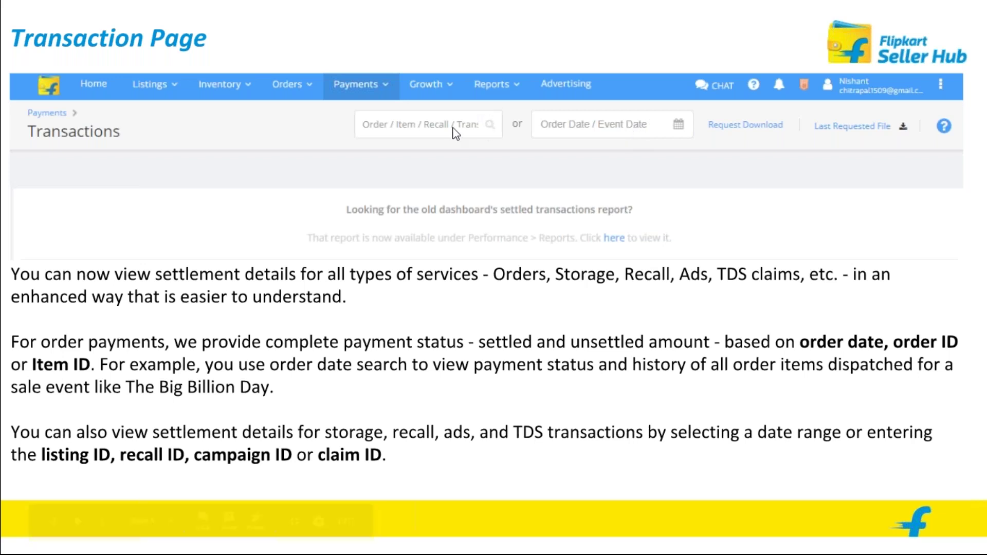
- Exit the slideshow and point out the date range and ID search fields on the seller dashboard's Transactions page
mouse_move(375, 506)
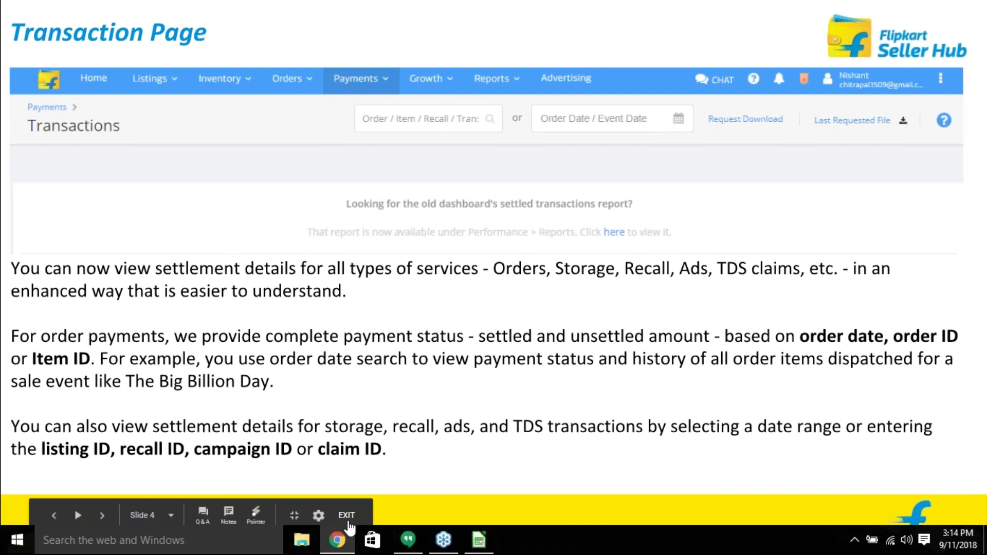
left_click(349, 522)
left_click(596, 102)
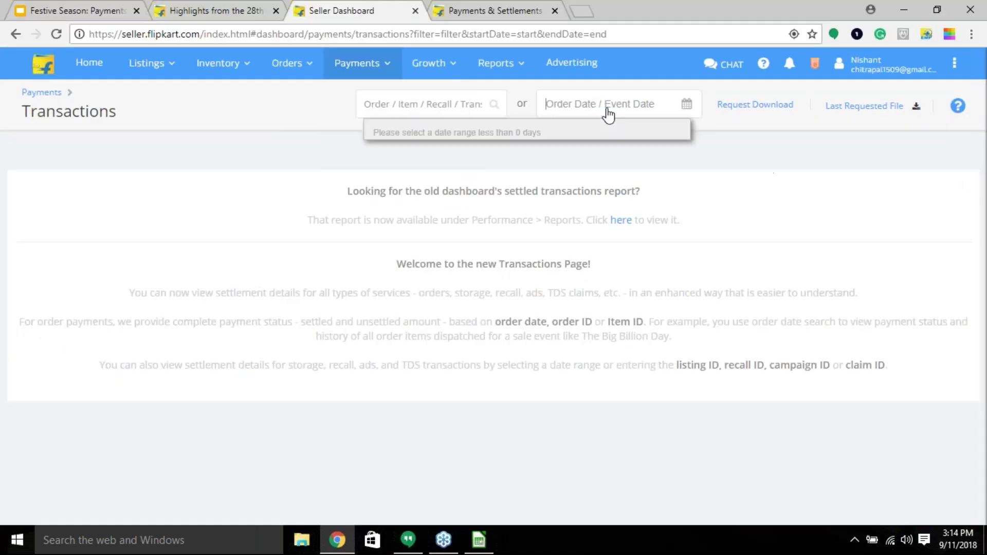
left_click(455, 104)
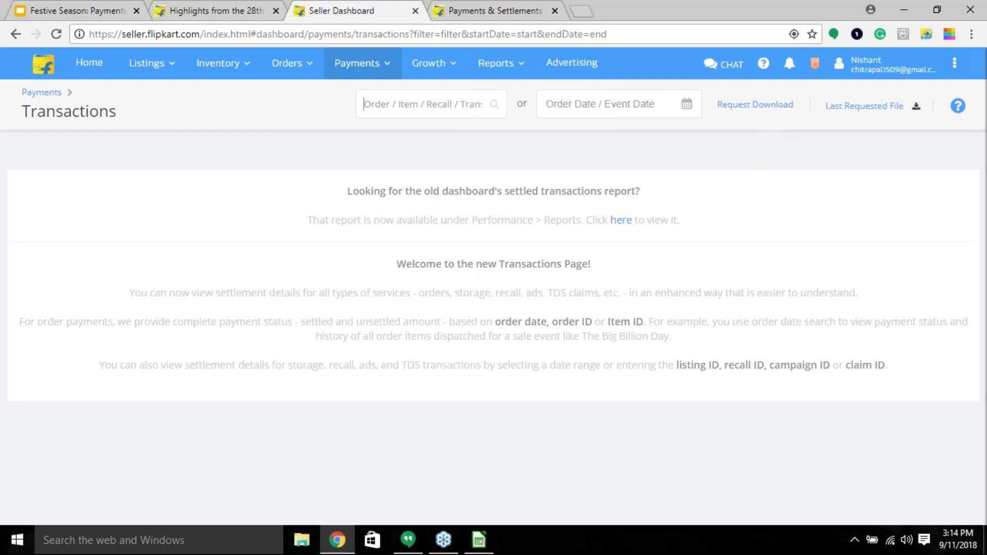
- Return to the presentation, present the Transaction Page slides 4 and 5, and exit the slideshow
left_click(98, 9)
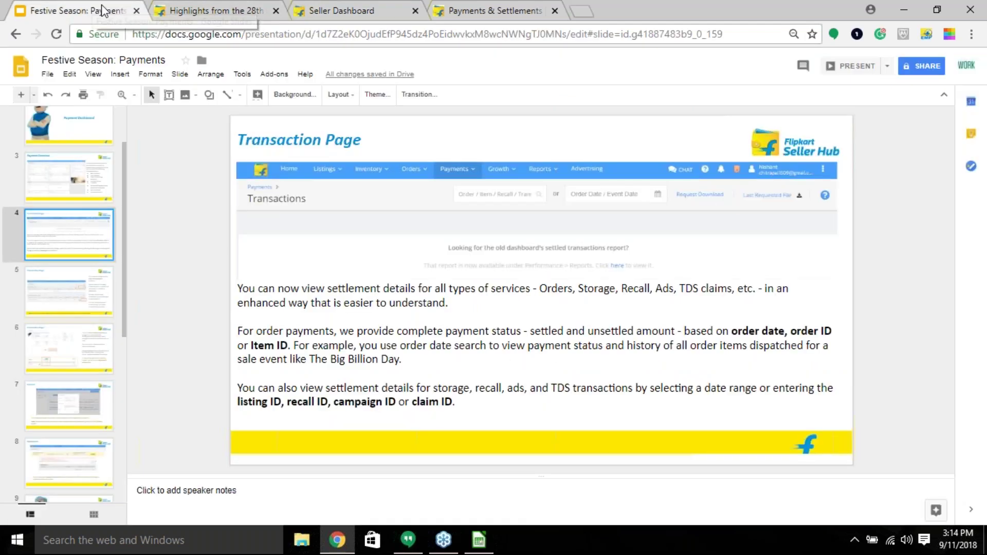
left_click(851, 66)
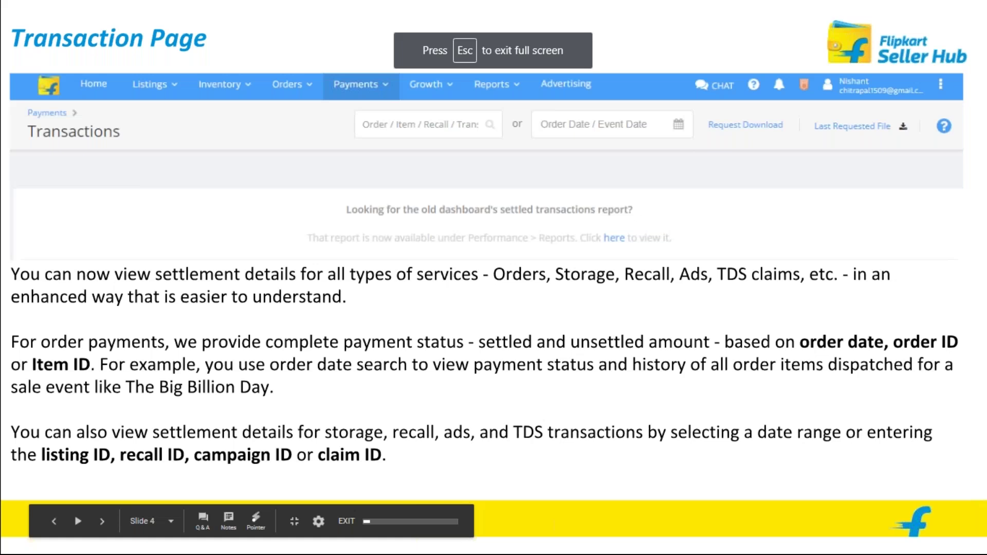
key("Right")
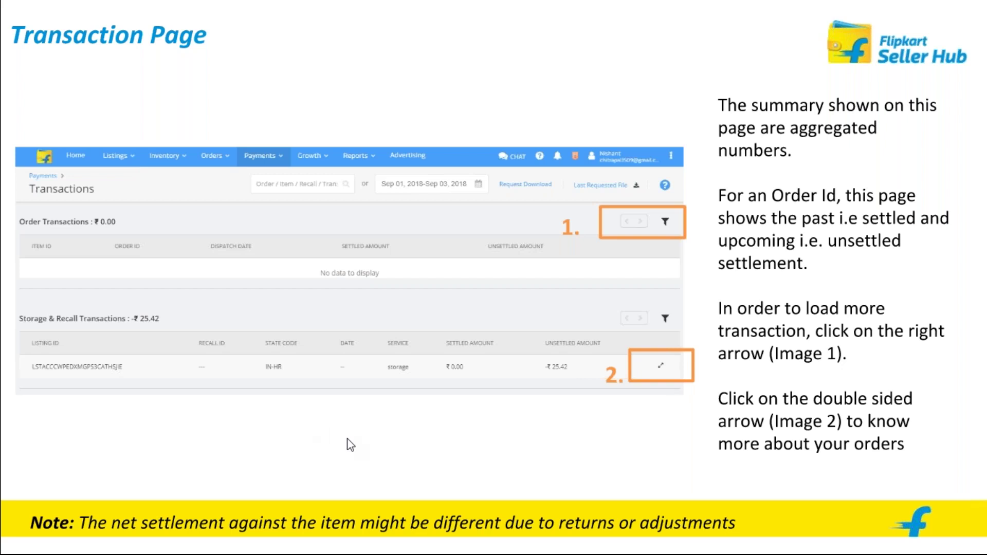
mouse_move(354, 517)
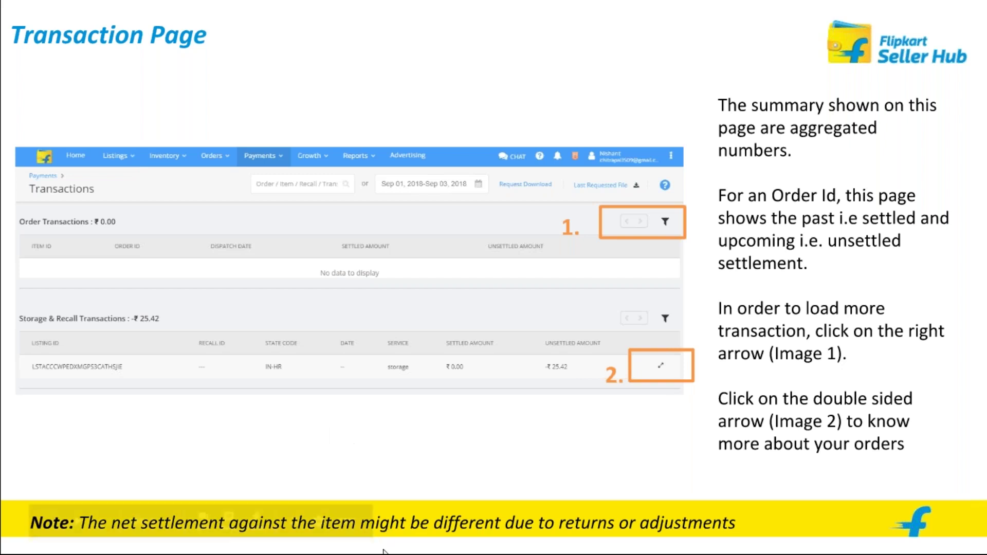
left_click(354, 520)
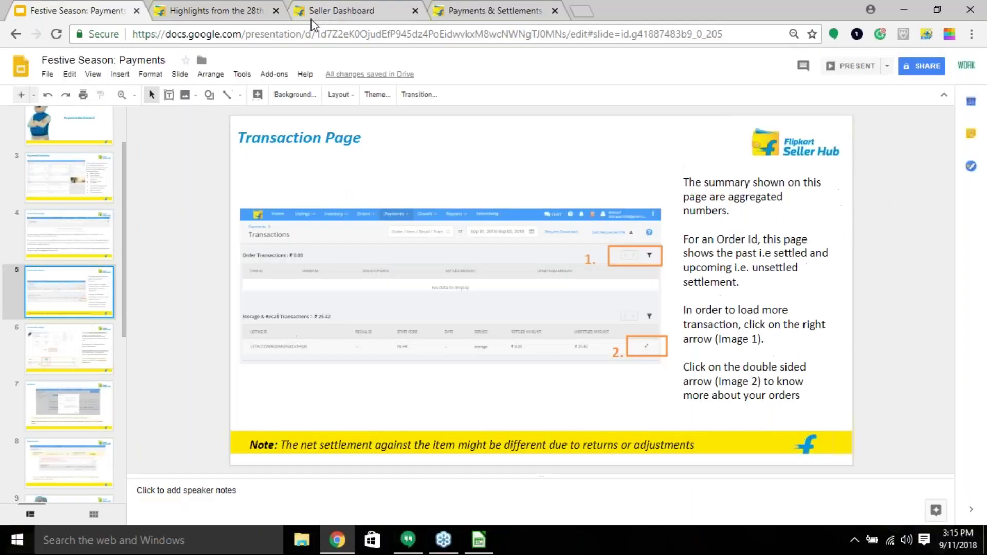
- Filter the seller dashboard's Transactions page to the date range Sep 01, 2018 to Sep 10, 2018
left_click(311, 20)
left_click(597, 103)
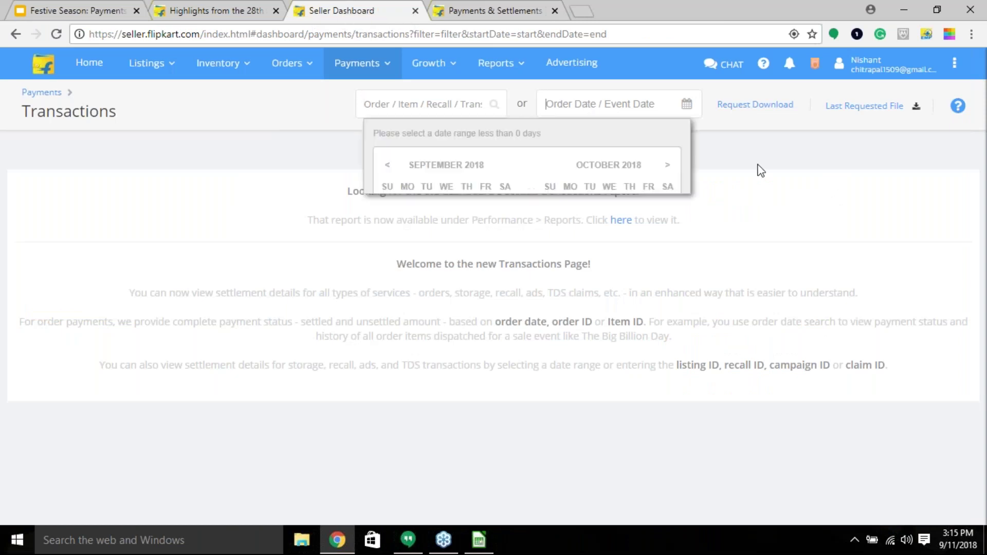
left_click(407, 237)
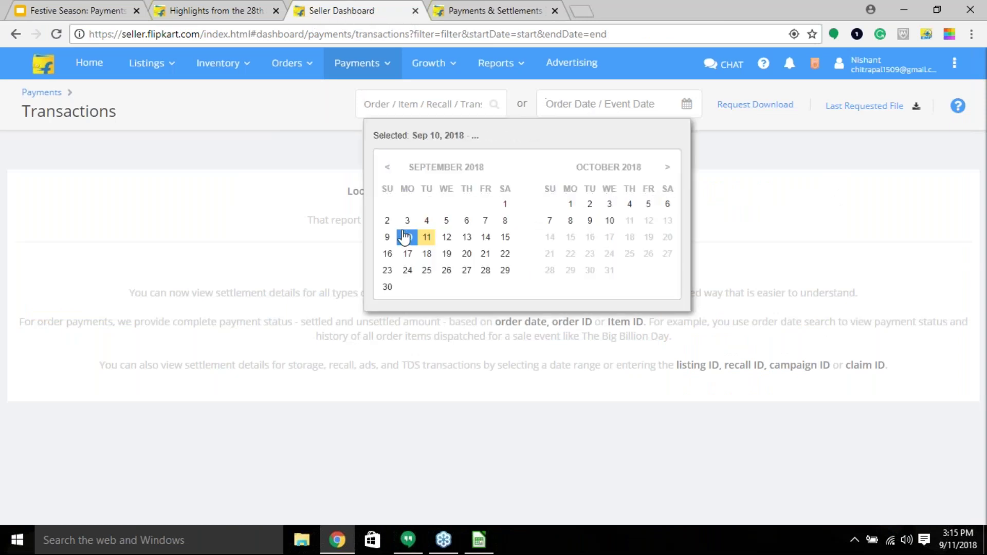
left_click(510, 208)
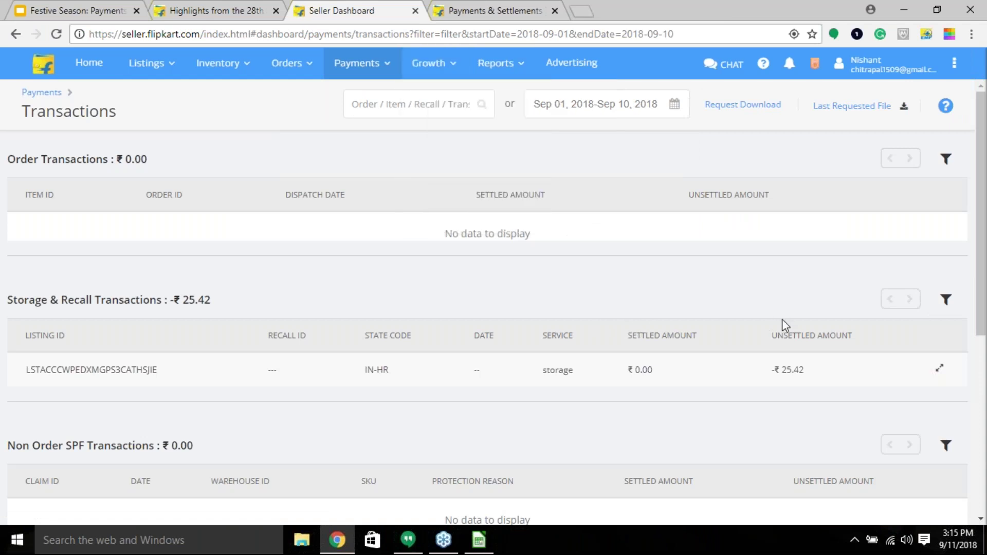
- Look over the transaction sections, open the storage transaction's details and view its full transaction history
scroll(782, 326, "down", 1)
scroll(522, 377, "down", 4)
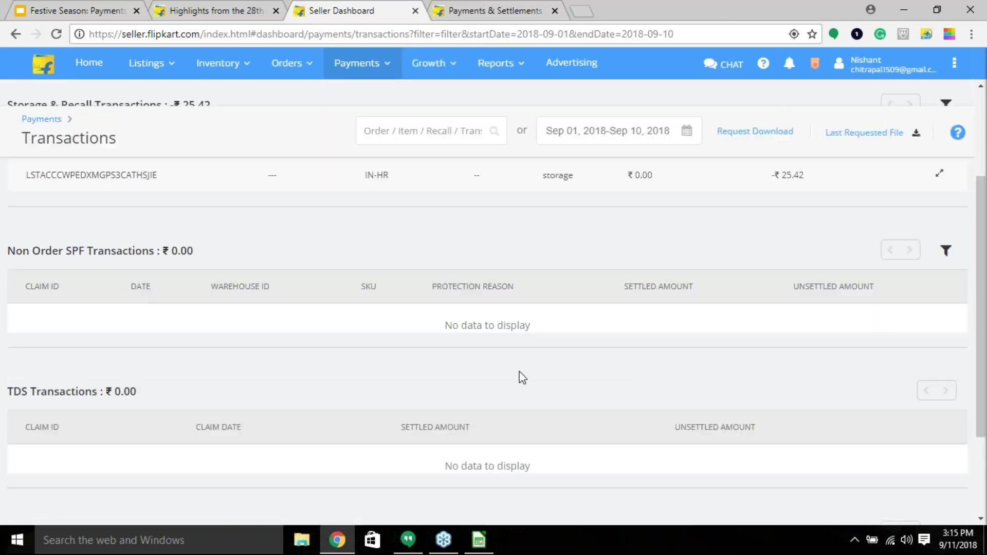
scroll(522, 376, "up", 1)
left_click(940, 245)
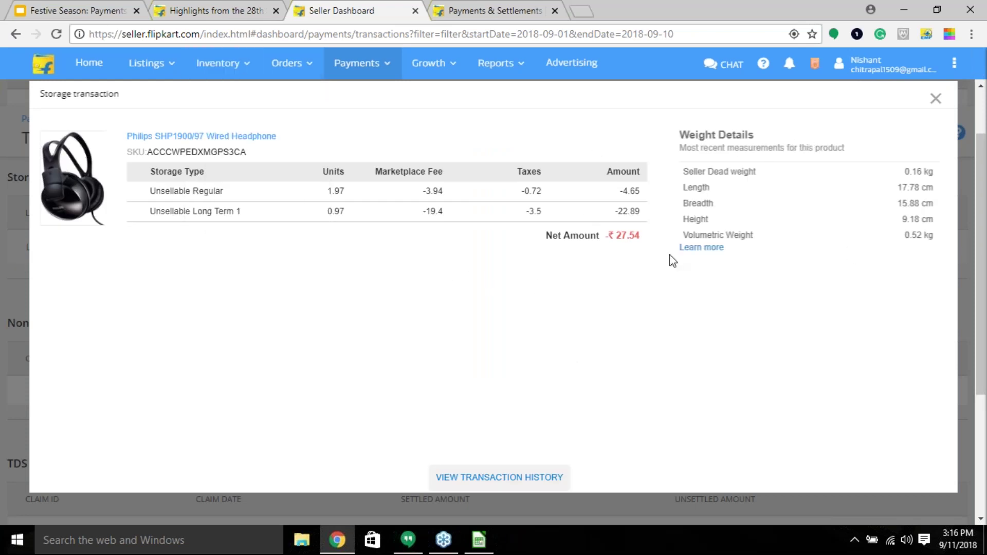
left_click(543, 478)
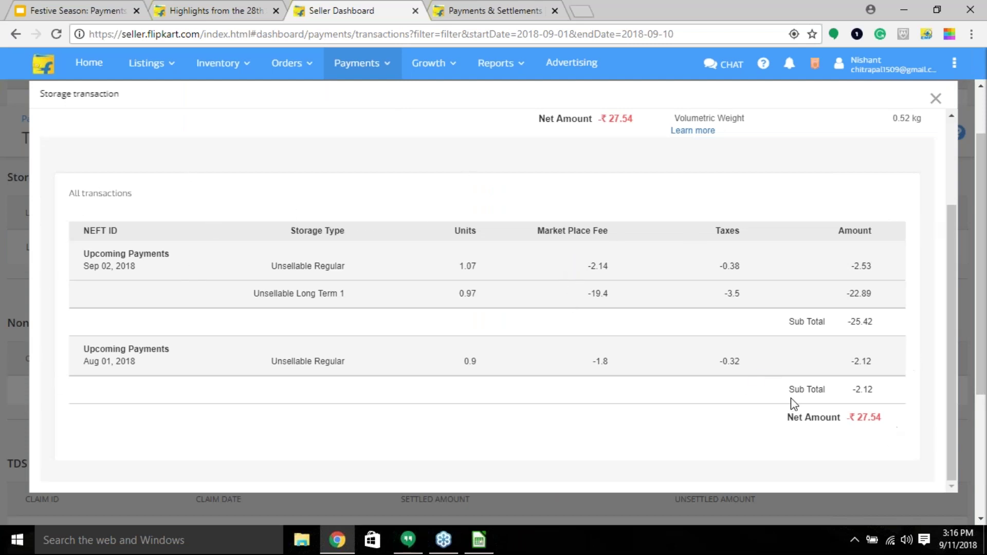
scroll(792, 401, "up", 1)
scroll(796, 409, "up", 1)
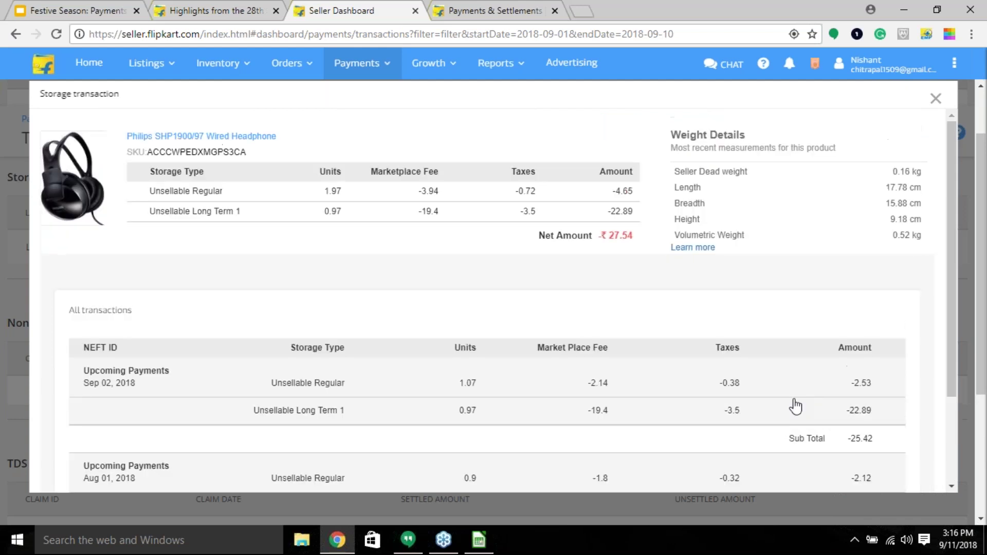
- Return to the presentation, present the View Transaction History slide and the Invoices slide, and exit the slideshow
left_click(228, 3)
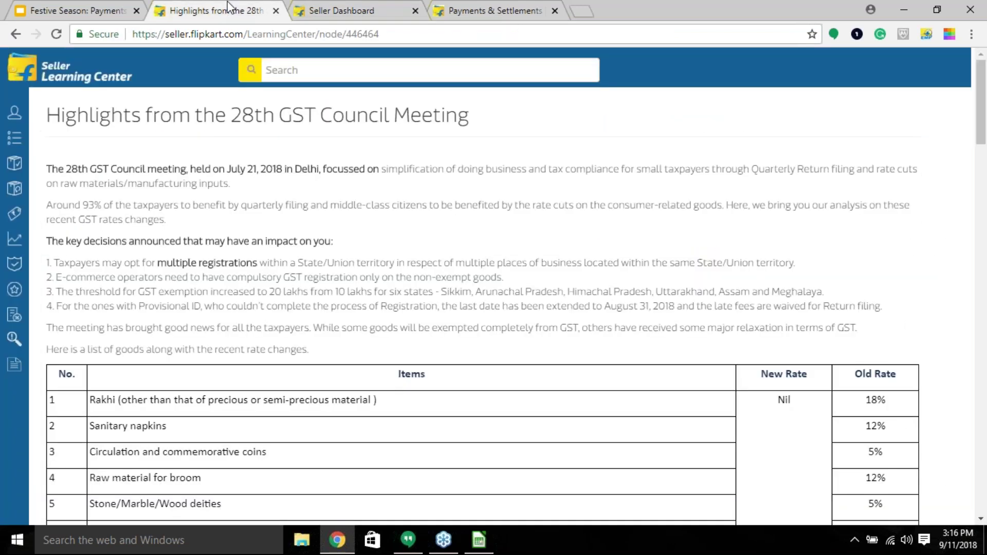
left_click(118, 7)
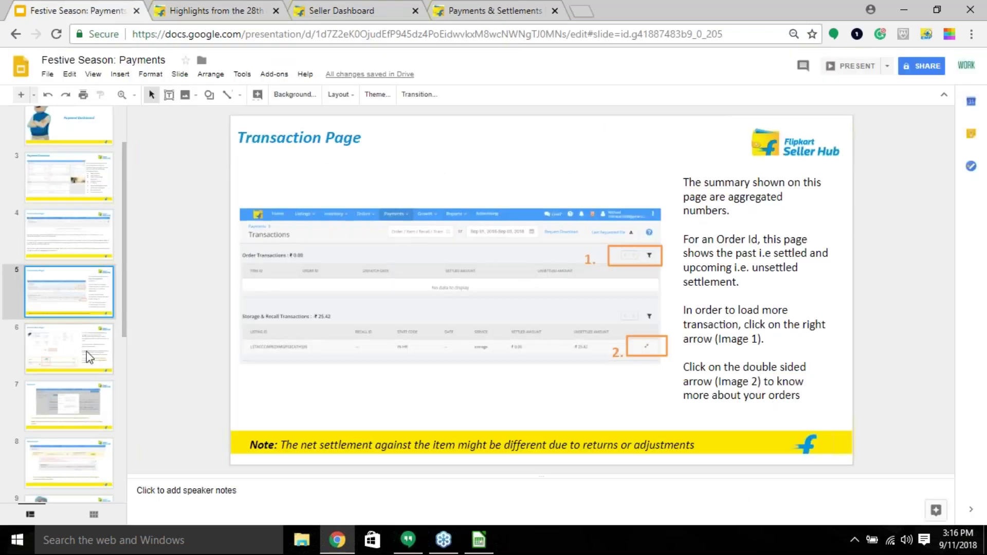
key("Down")
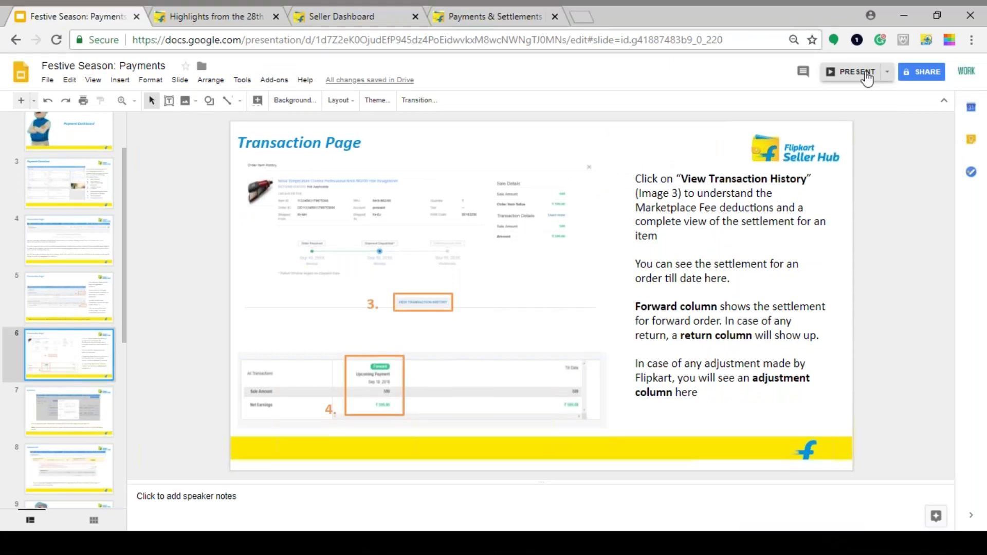
left_click(856, 72)
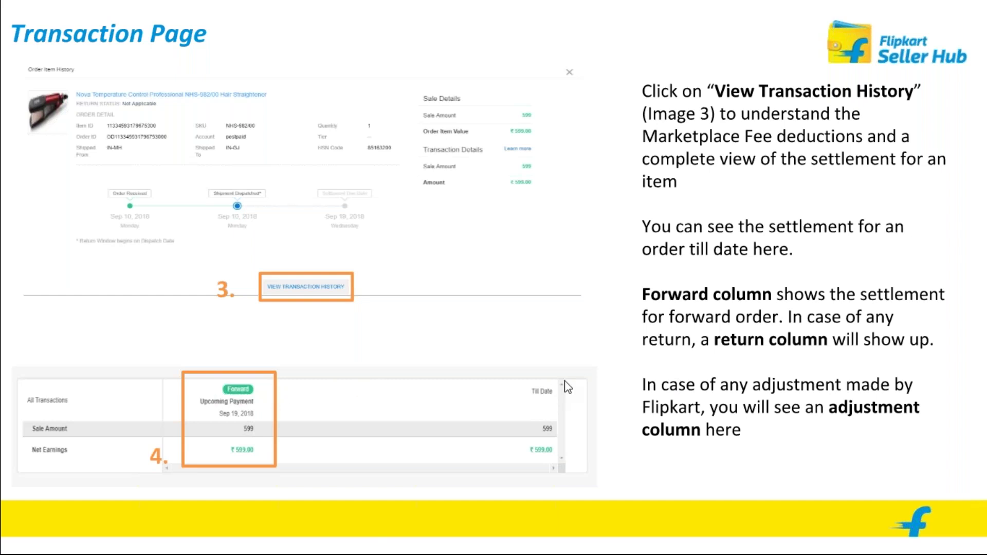
left_click(577, 356)
key("Left")
left_click(483, 328)
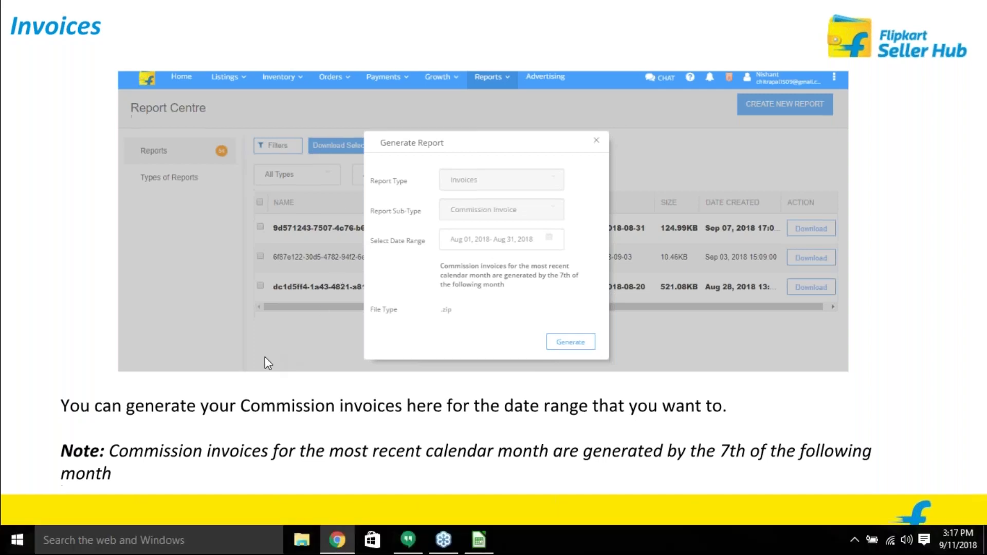
key("Escape")
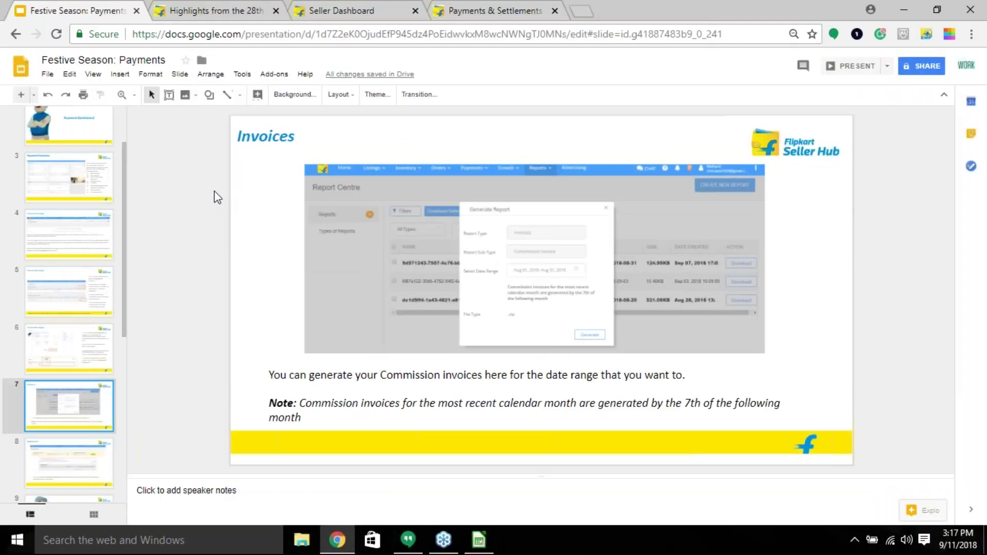
- Open Invoices on the seller dashboard and try to generate a Commission Invoice report for Aug 01, 2018 to Aug 31, 2018
left_click(363, 7)
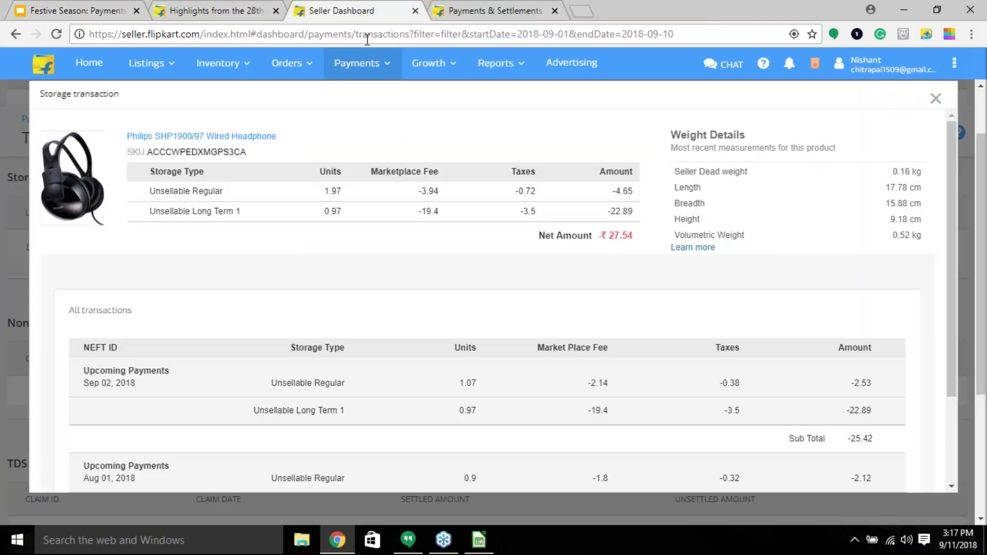
mouse_move(357, 63)
left_click(403, 163)
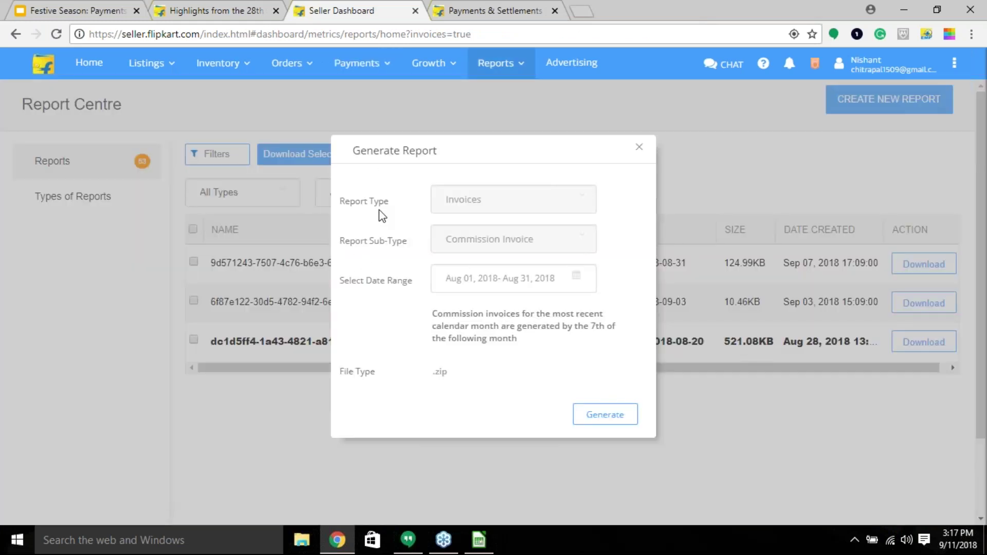
left_click(612, 419)
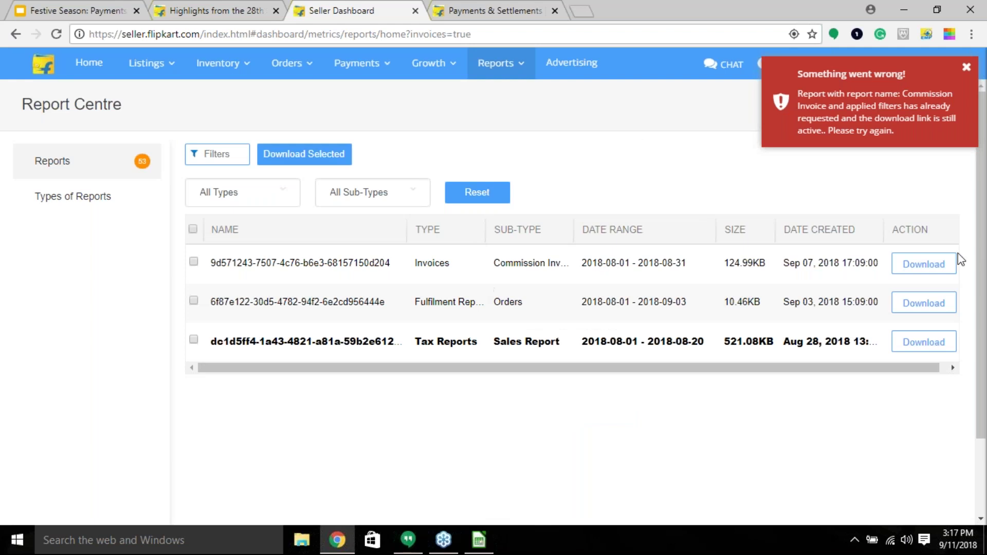
- Download the existing August 2018 Commission Invoice report from the Report Centre and try to open its zip file
left_click(924, 265)
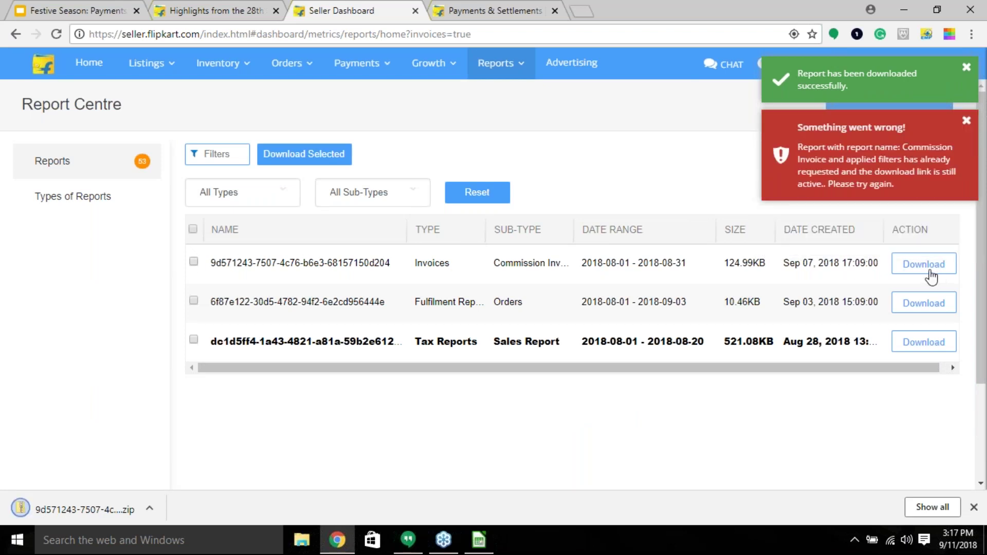
left_click(83, 510)
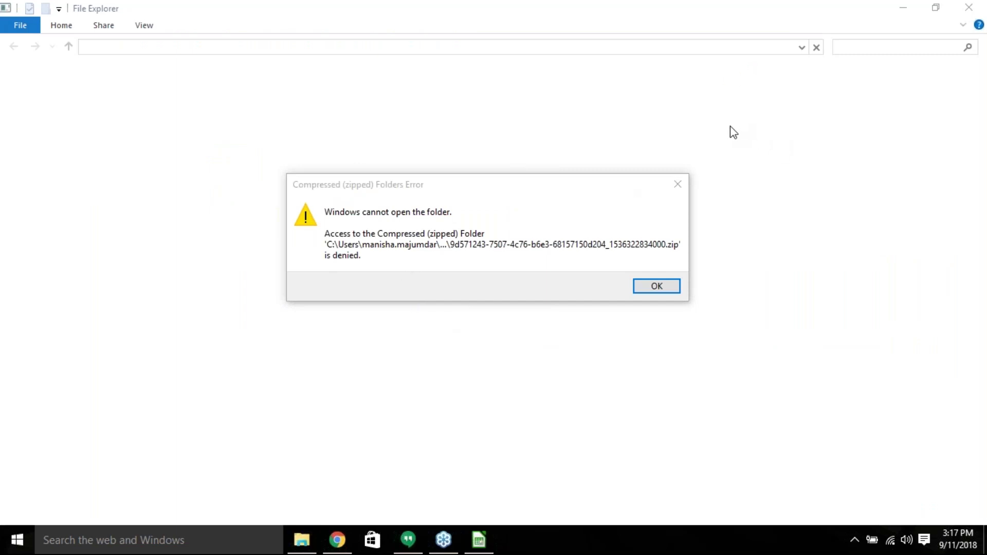
left_click(654, 286)
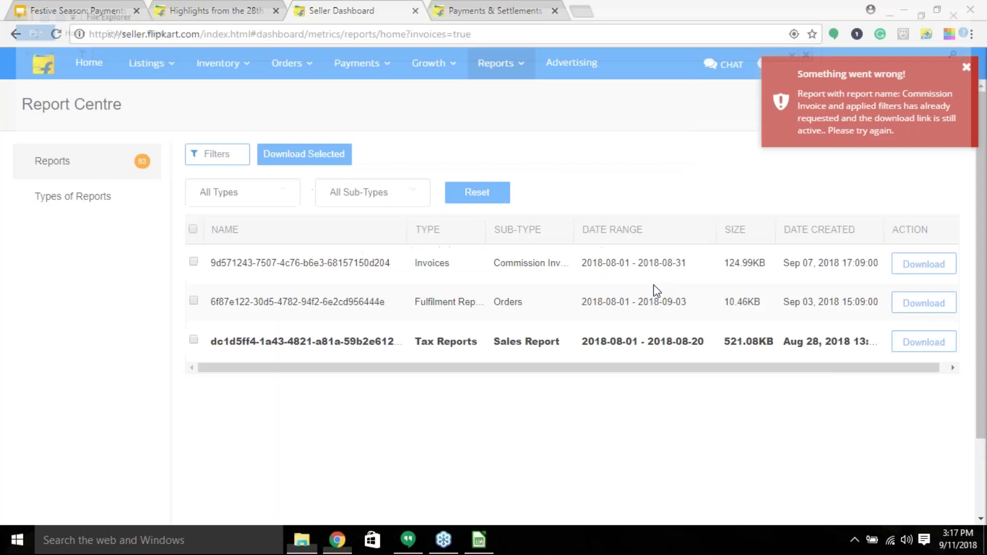
- Switch to File Explorer, open the downloaded August 2018 Commission Invoice zip from the recent files and open the PDF inside
left_click(319, 540)
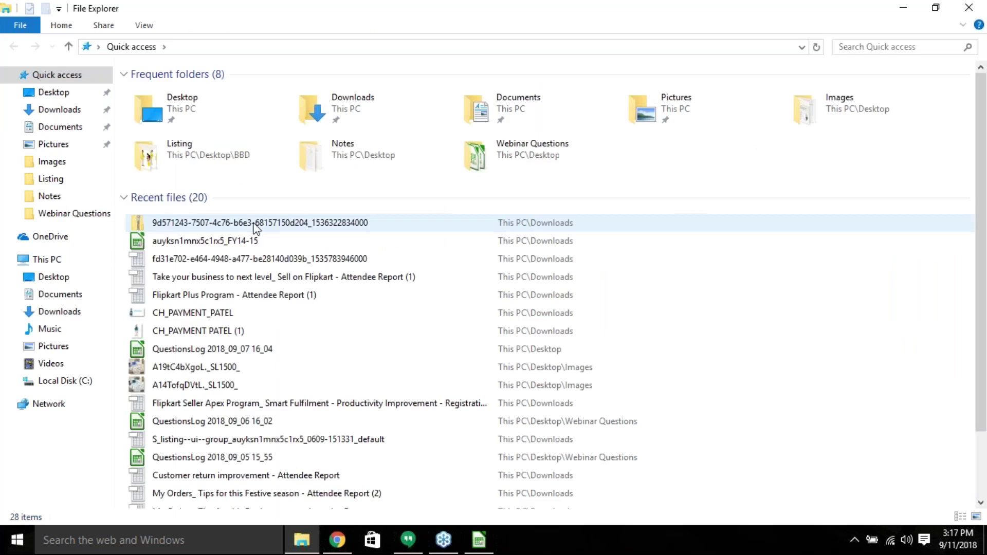
double_click(256, 227)
double_click(244, 93)
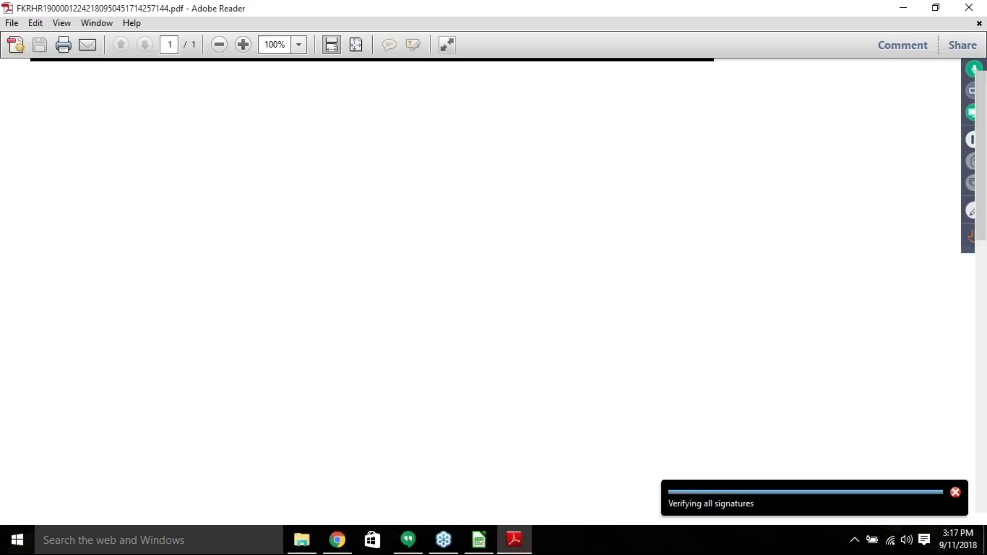
- Read through the Commission/Tax Invoice from billing details to signature, and return to the Report Centre in the browser
scroll(643, 309, "down", 5)
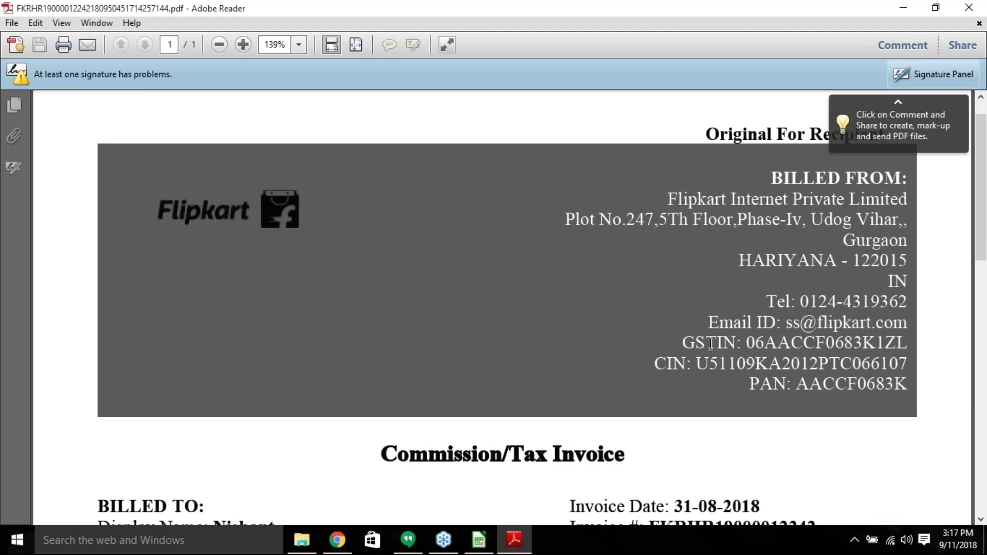
scroll(712, 353, "down", 8)
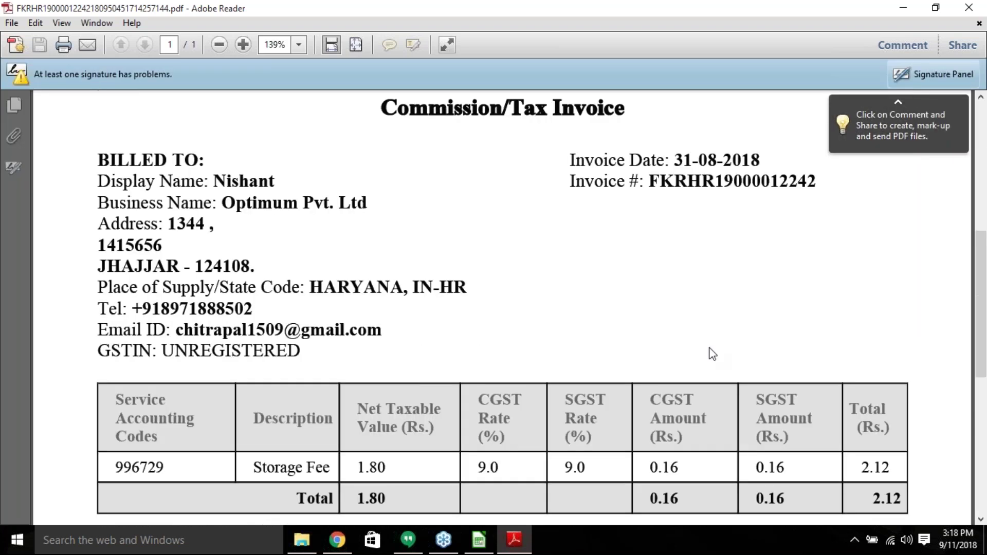
scroll(712, 354, "down", 5)
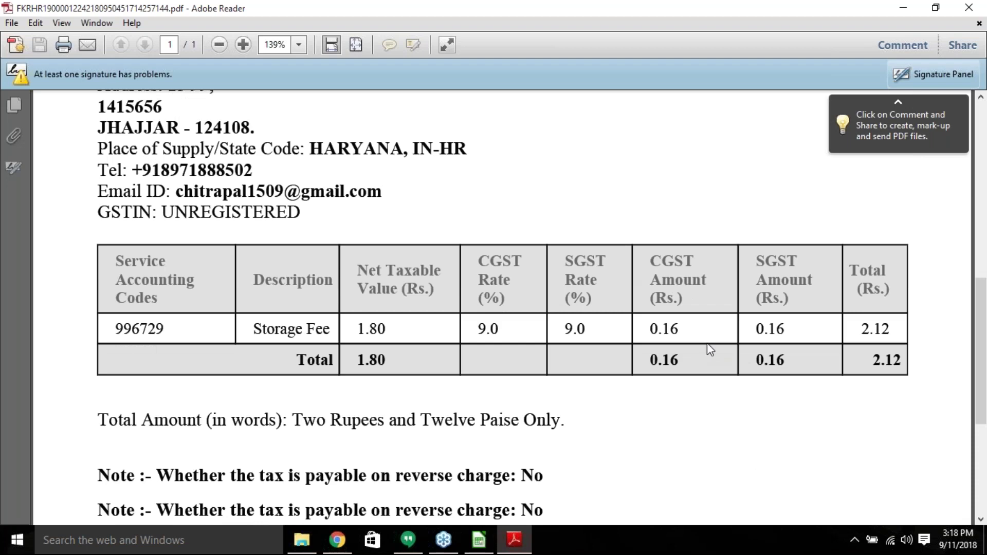
scroll(709, 349, "down", 6)
scroll(589, 383, "down", 3)
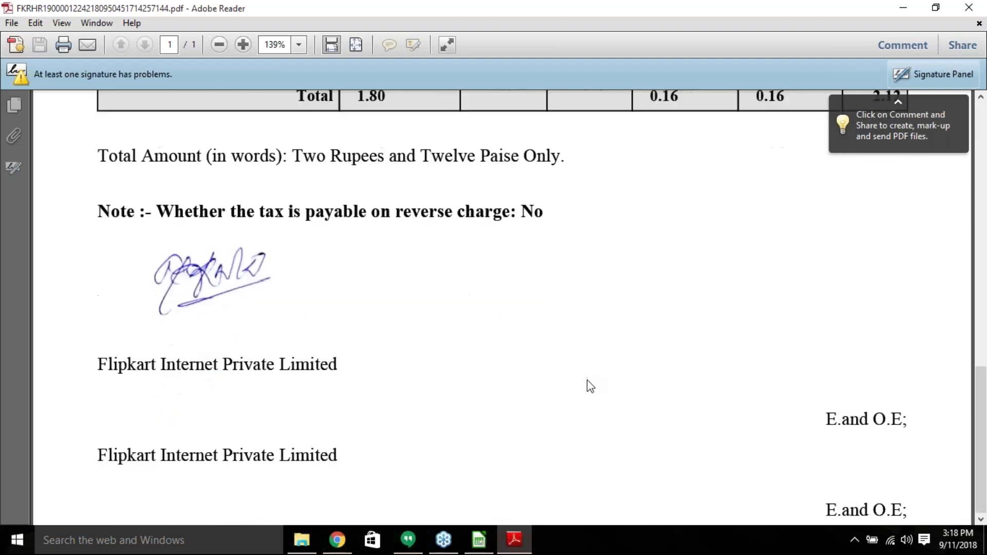
scroll(588, 380, "up", 2)
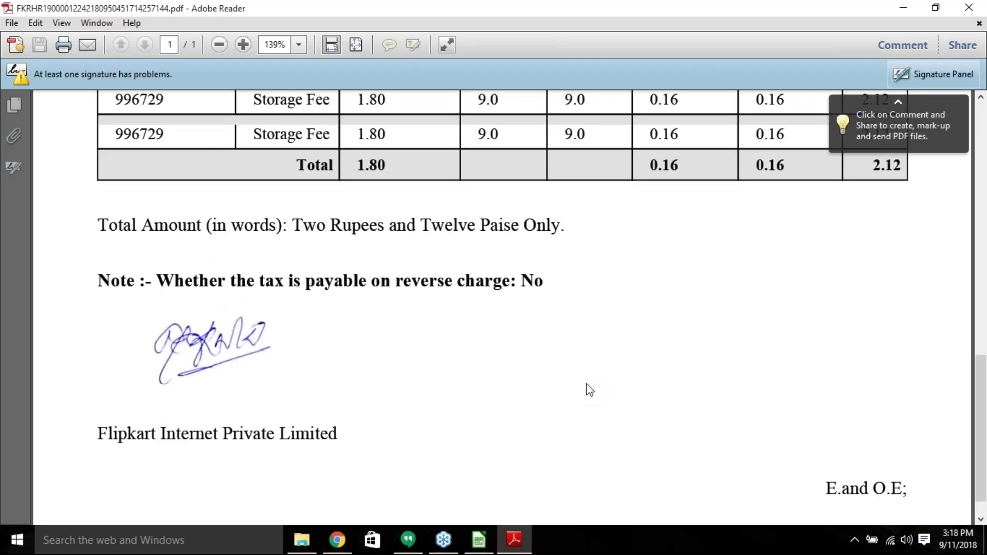
scroll(589, 389, "up", 8)
scroll(598, 385, "up", 10)
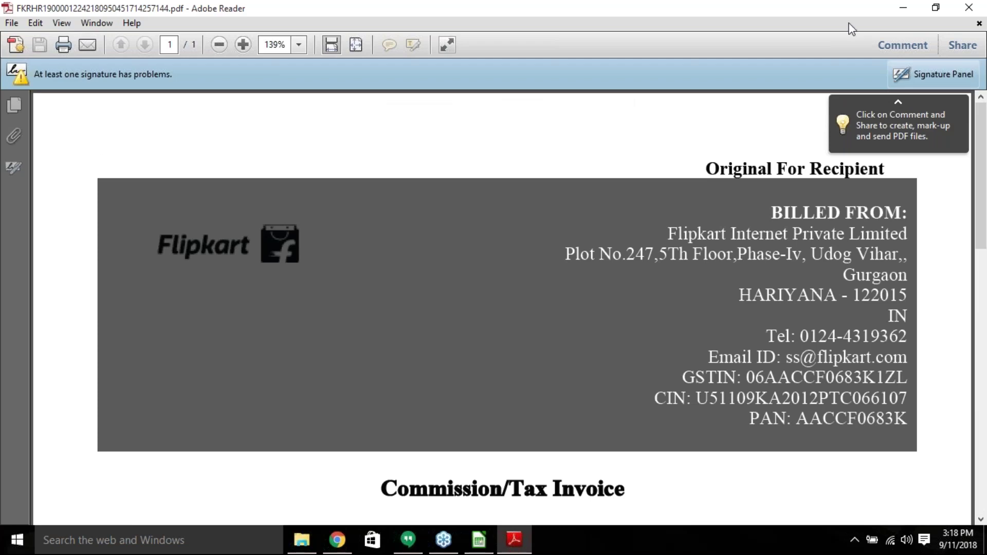
left_click(904, 10)
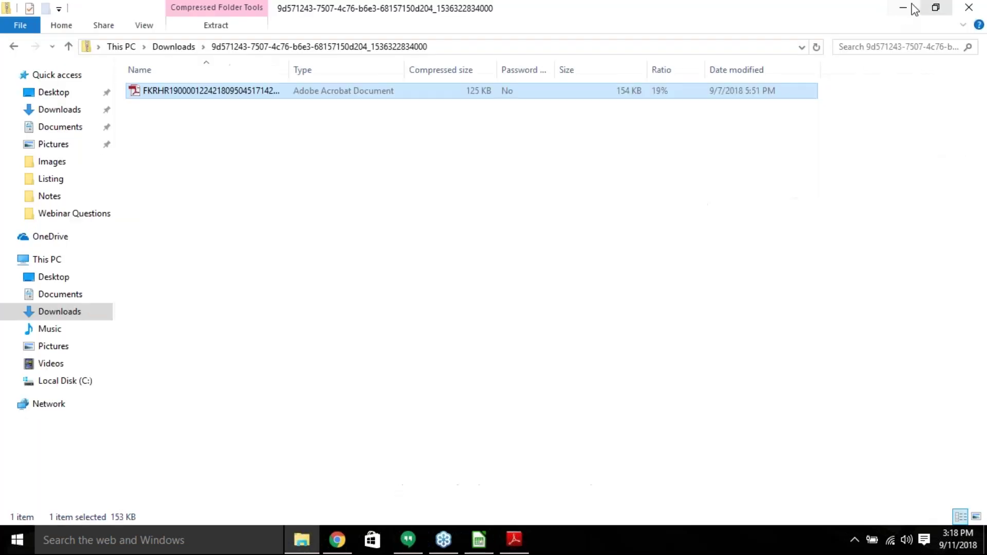
left_click(903, 7)
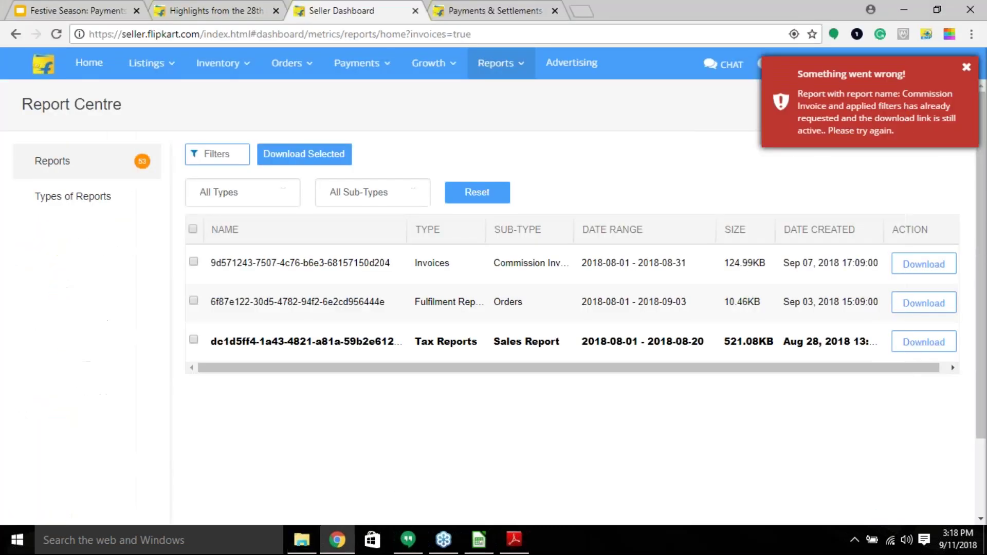
- Open the payments Statements page and generate the statement for 31-07-2018 across all accounts
mouse_move(357, 63)
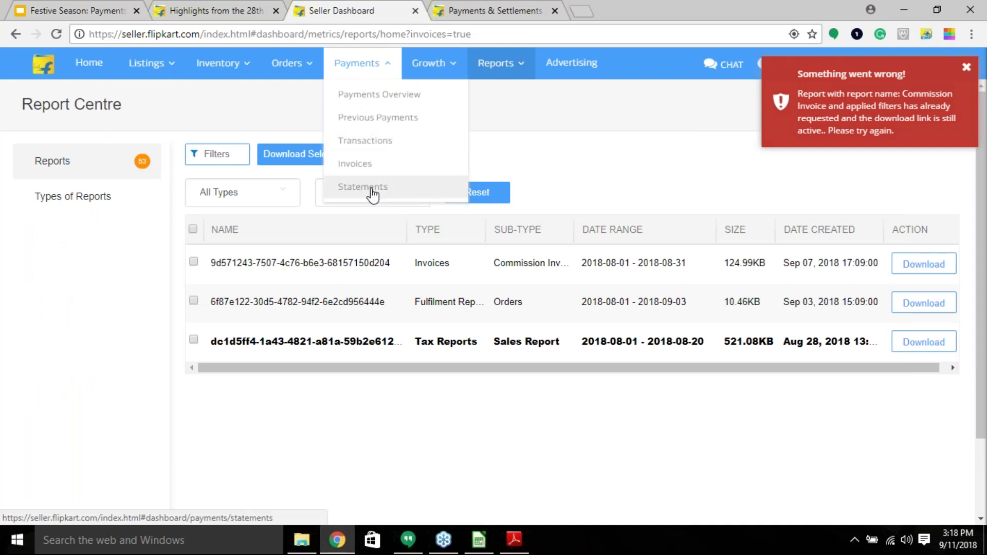
left_click(372, 189)
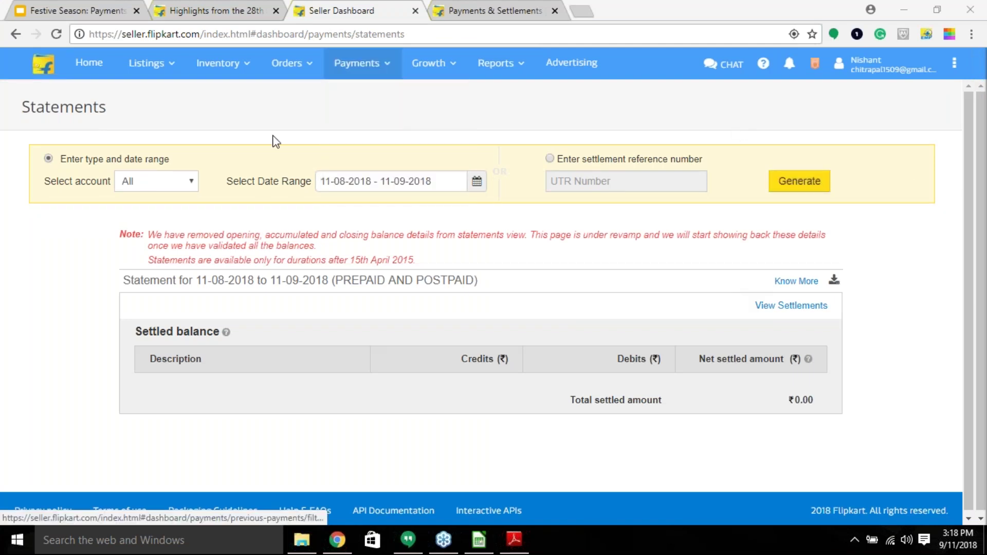
mouse_move(338, 62)
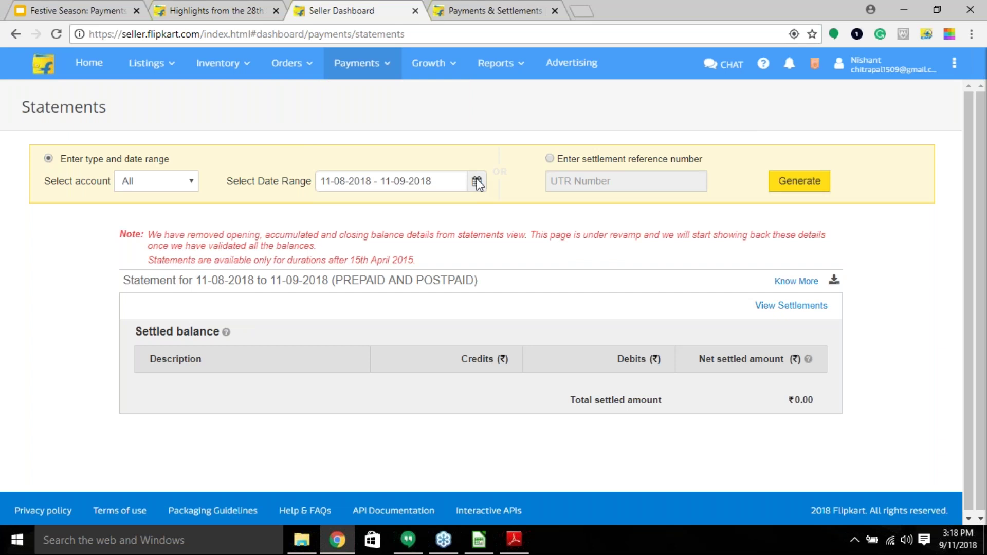
left_click(390, 186)
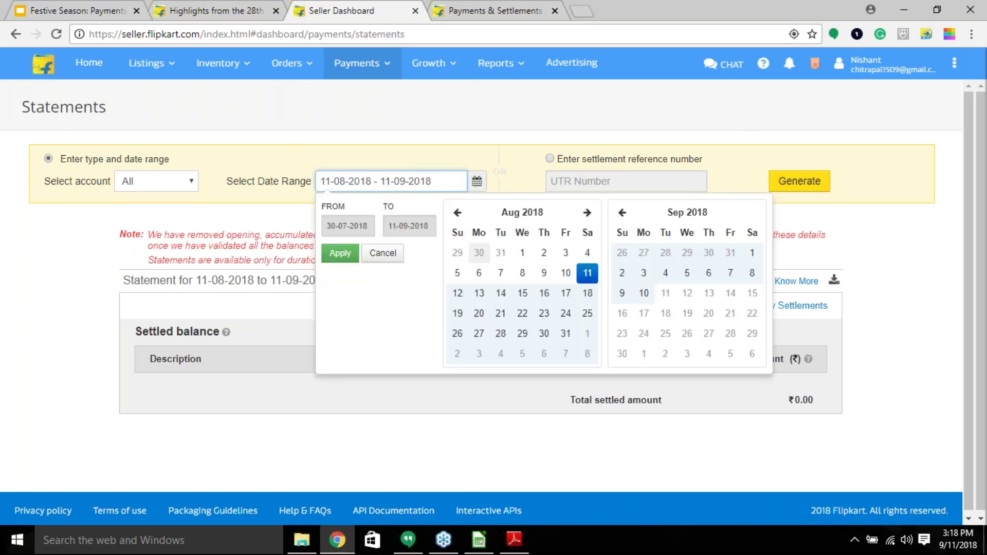
left_click(457, 214)
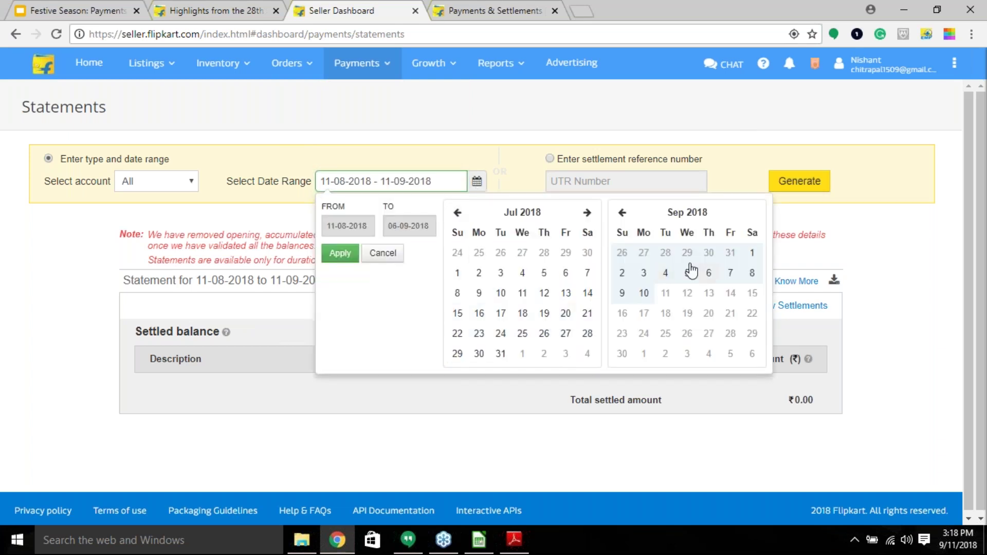
left_click(458, 273)
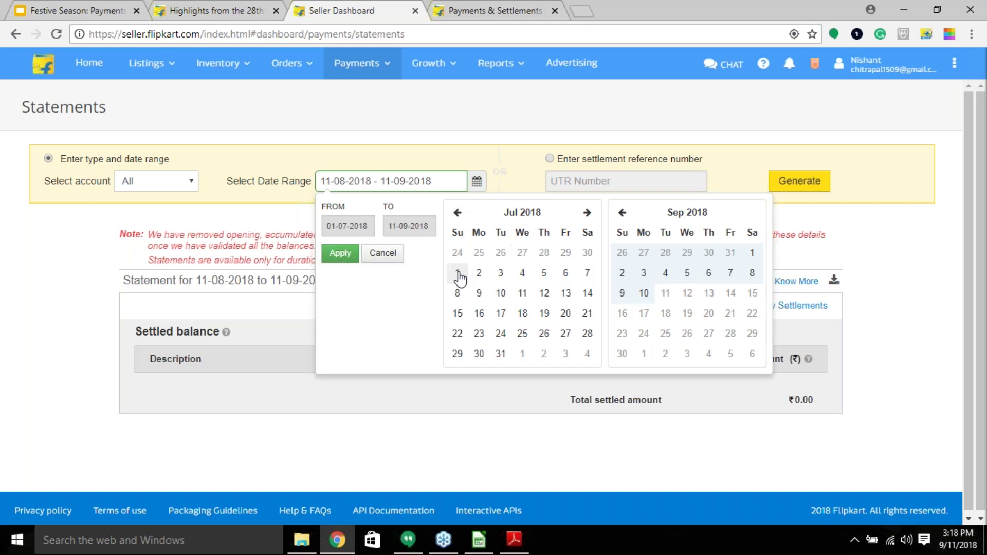
left_click(501, 354)
left_click(339, 253)
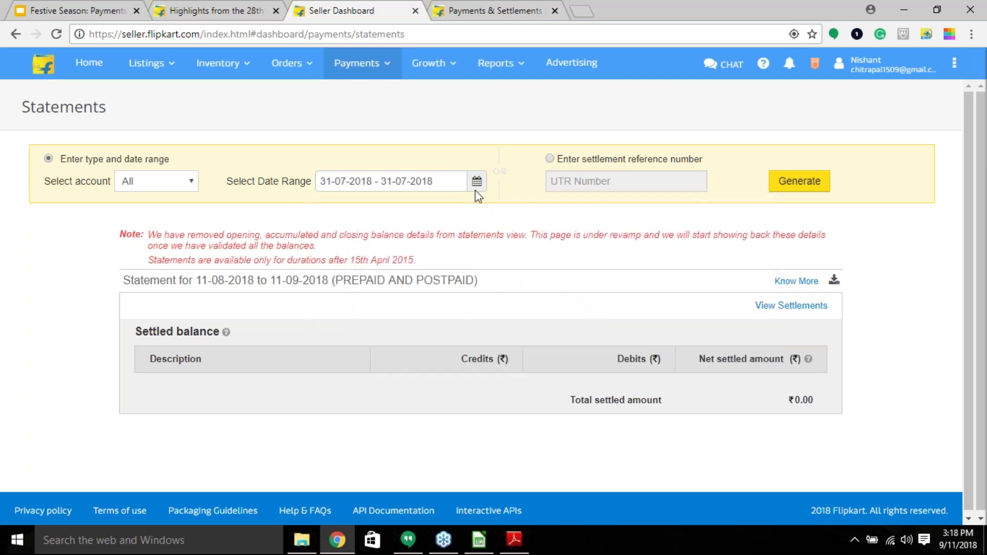
left_click(780, 186)
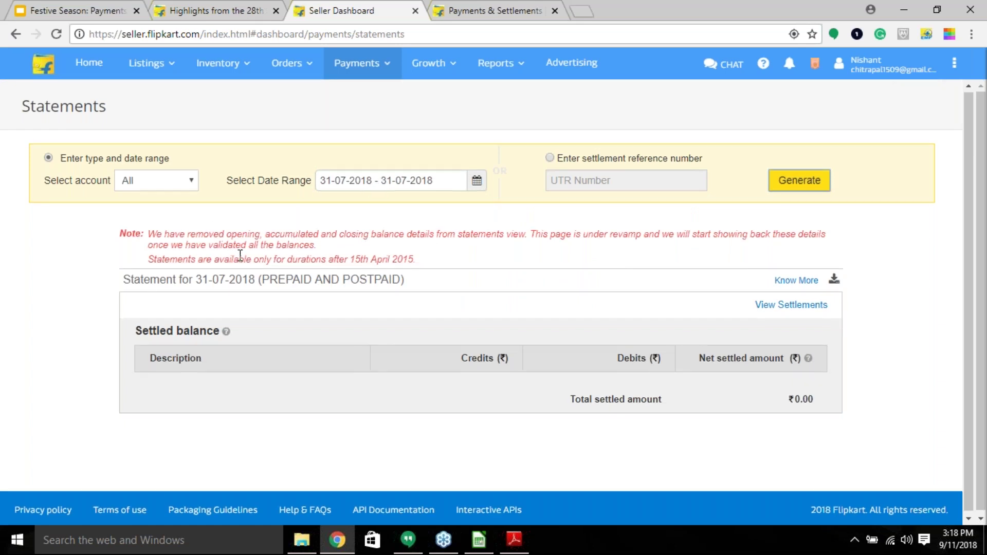
- Generate the statement for 30-06-2018 to 01-07-2018
left_click(377, 183)
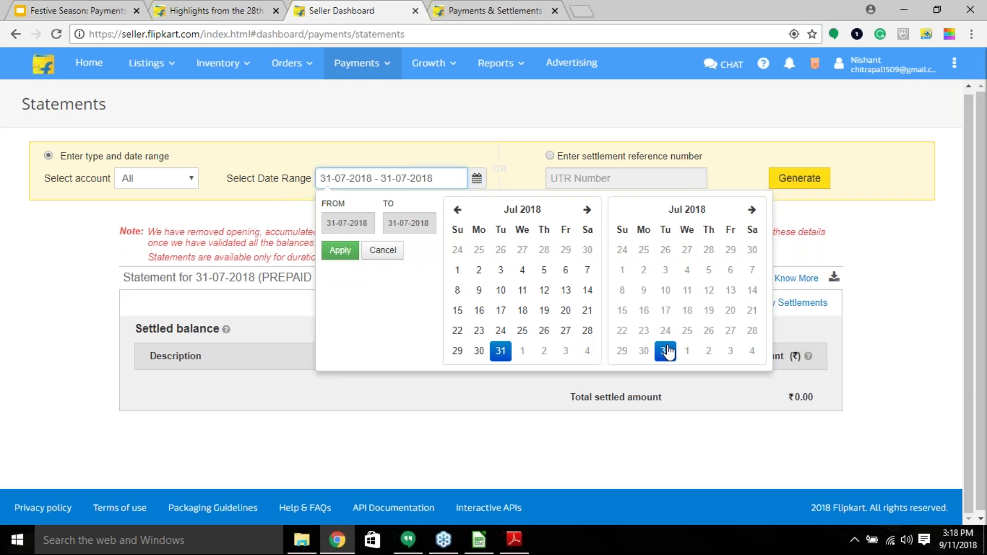
left_click(456, 210)
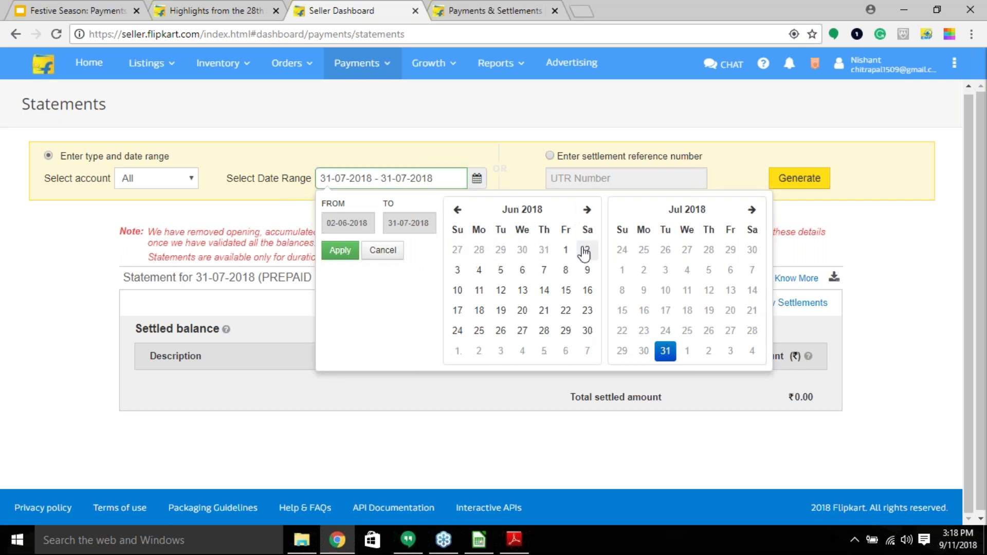
left_click(566, 251)
left_click(586, 331)
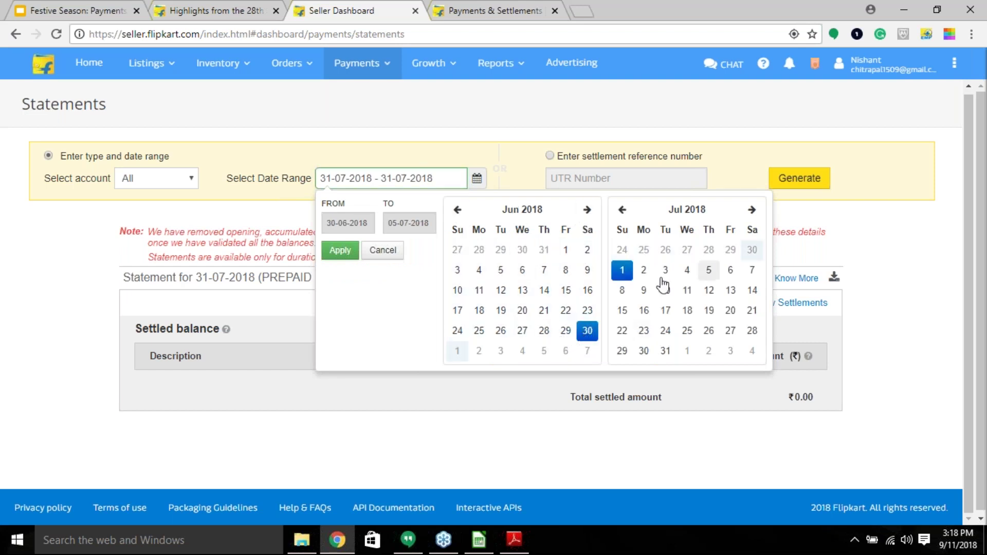
left_click(799, 180)
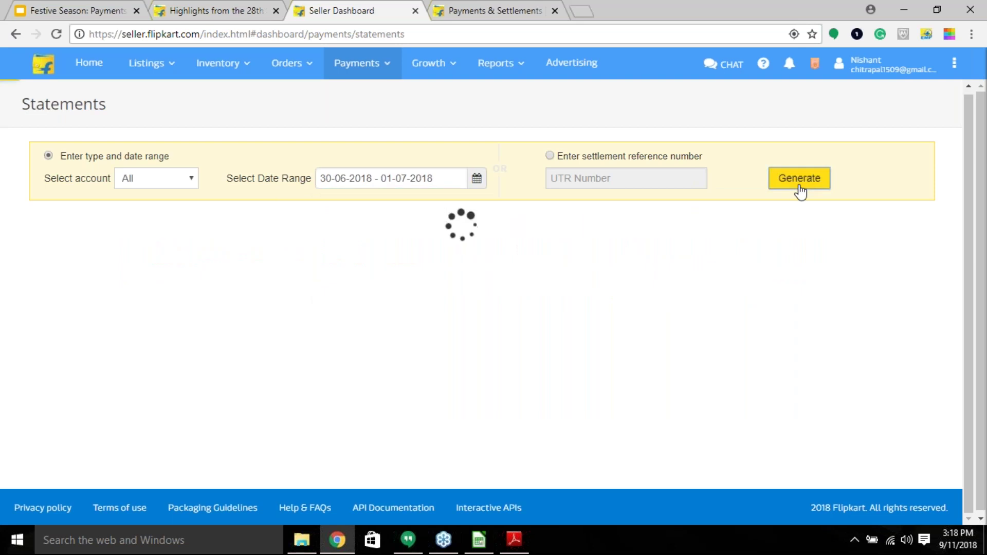
- Set the statement's date range to 31-10-2017 only and generate it
left_click(477, 178)
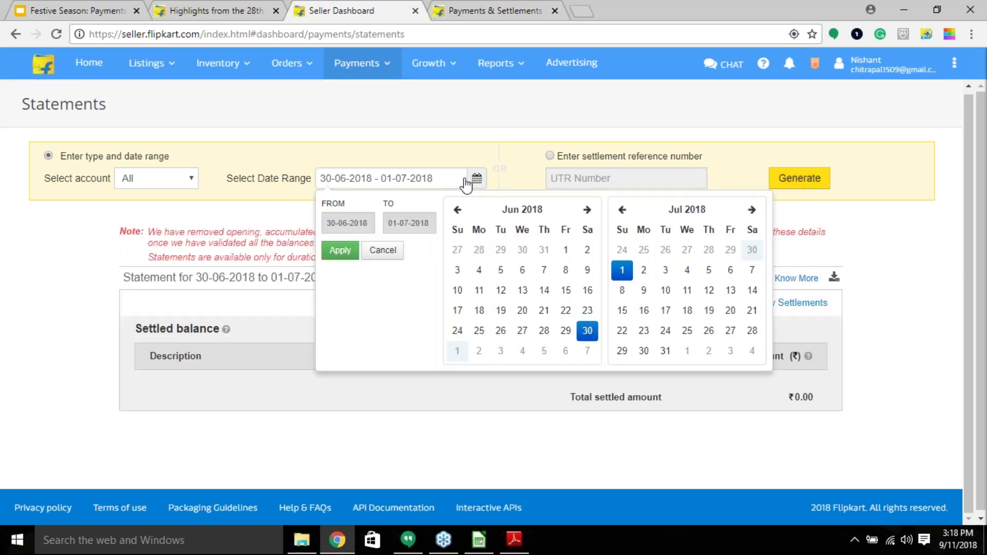
left_click(457, 209)
left_click(457, 209)
left_click(457, 209)
left_click(457, 210)
left_click(457, 210)
left_click(457, 210)
left_click(457, 210)
left_click(457, 210)
left_click(457, 270)
left_click(497, 351)
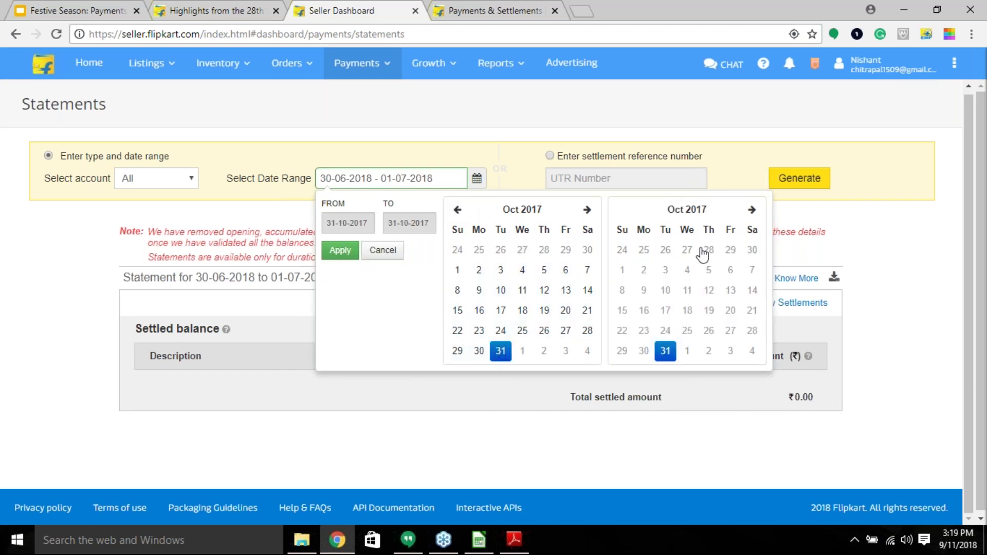
left_click(797, 179)
- Extend the statement's date range to 31-10-2017 through 23-11-2017 and generate it
left_click(404, 184)
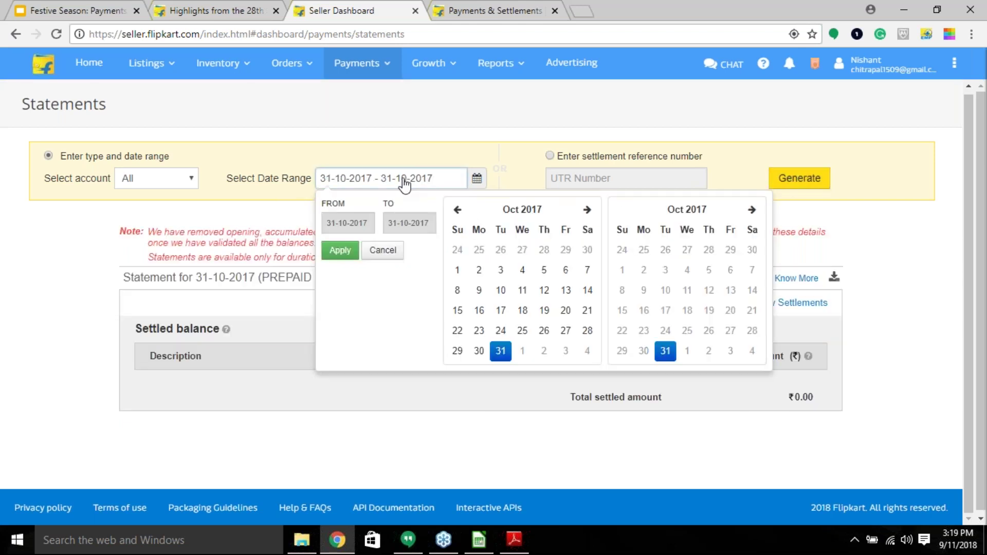
left_click(747, 213)
left_click(687, 250)
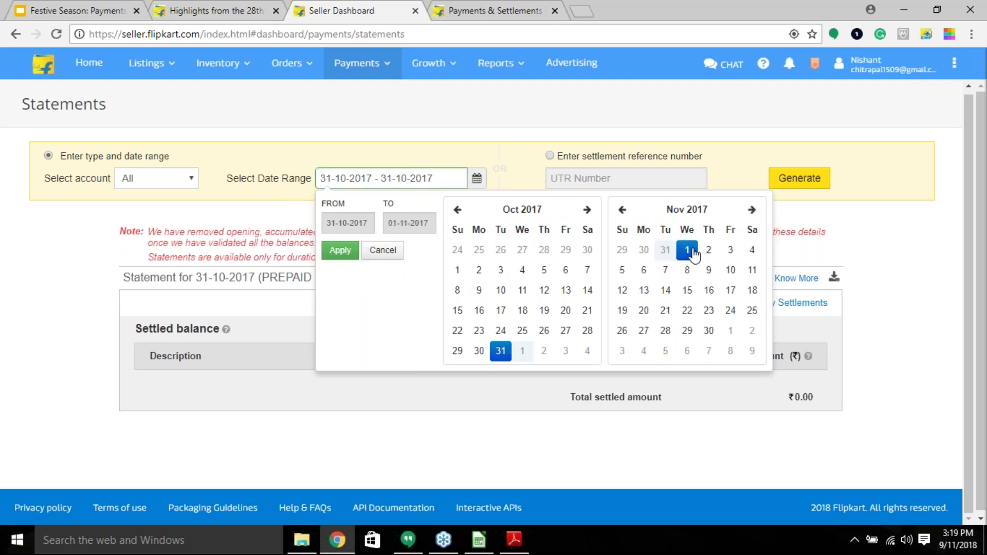
left_click(709, 310)
left_click(794, 186)
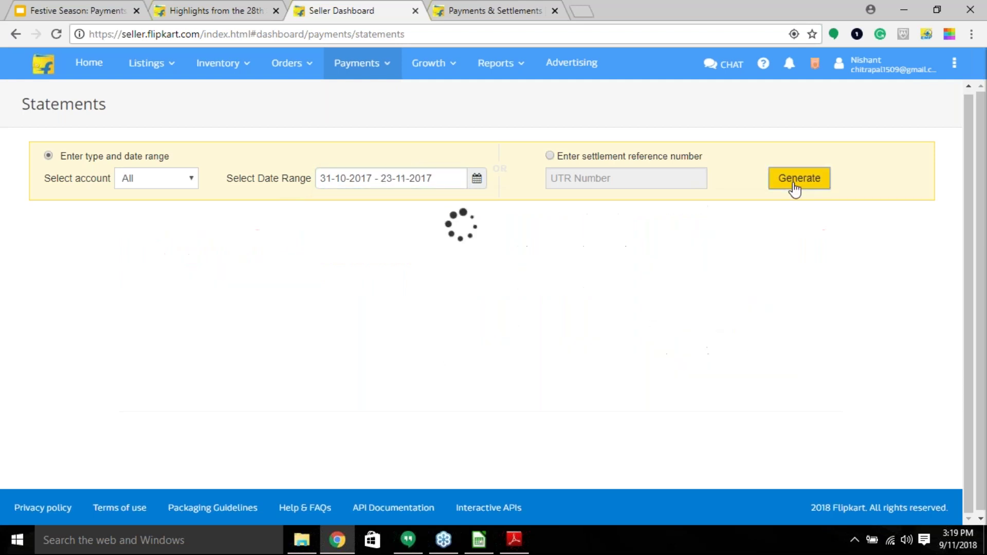
- Generate the statement for 21-06-2017 to 21-07-2017
left_click(448, 178)
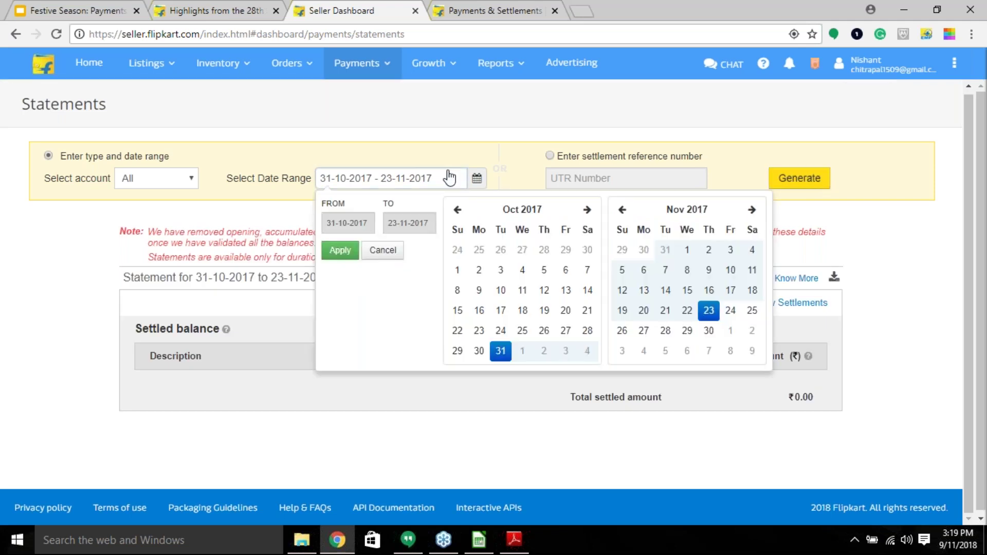
left_click(457, 210)
left_click(457, 209)
left_click(457, 210)
left_click(457, 210)
left_click(544, 250)
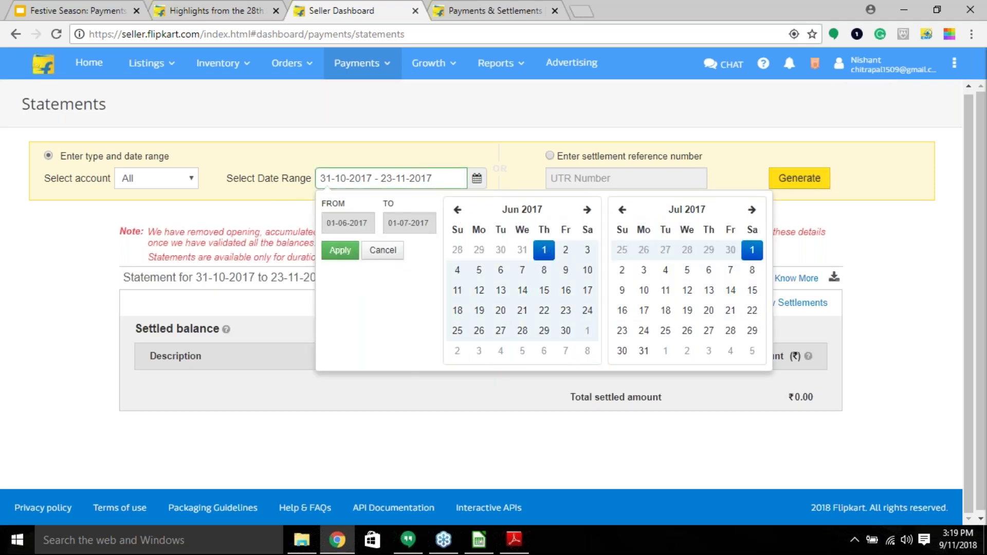
left_click(735, 314)
left_click(800, 180)
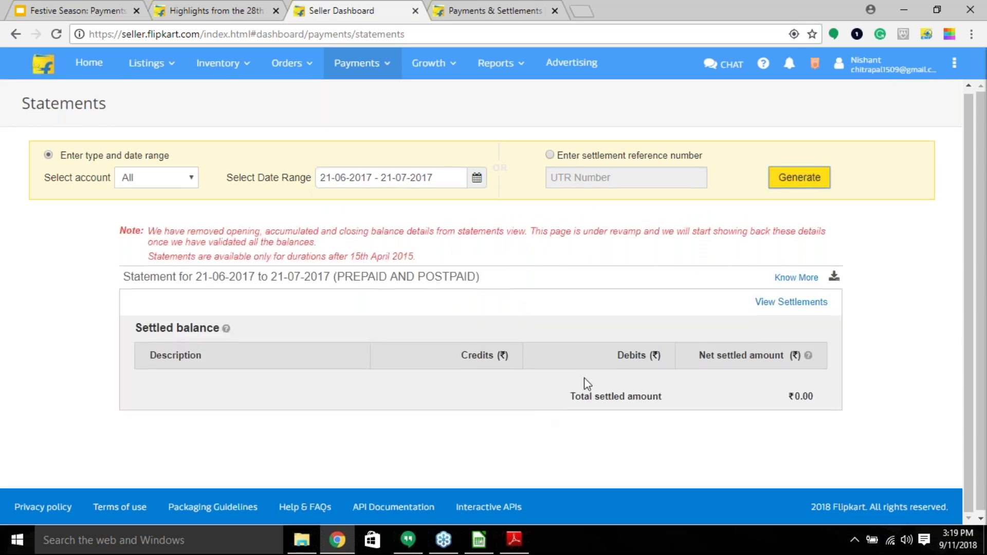
- View the statement's settlements in Previous Payments, return to the Statements page and open its Know More article
left_click(808, 309)
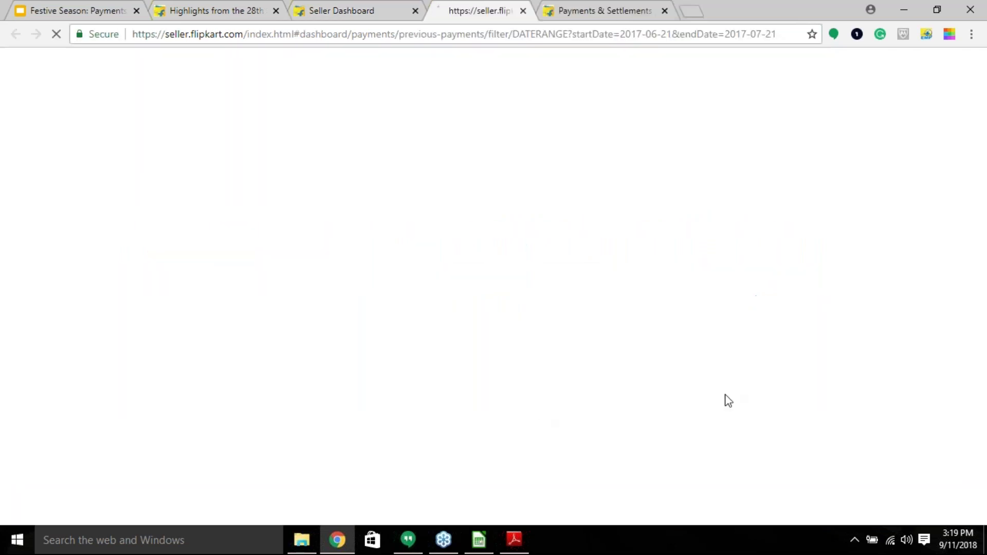
left_click(338, 9)
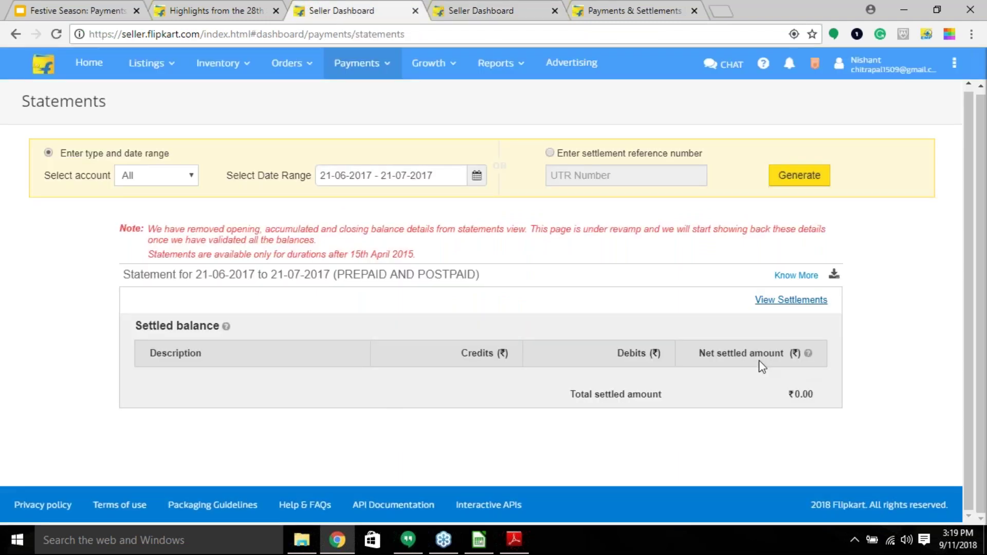
left_click(431, 10)
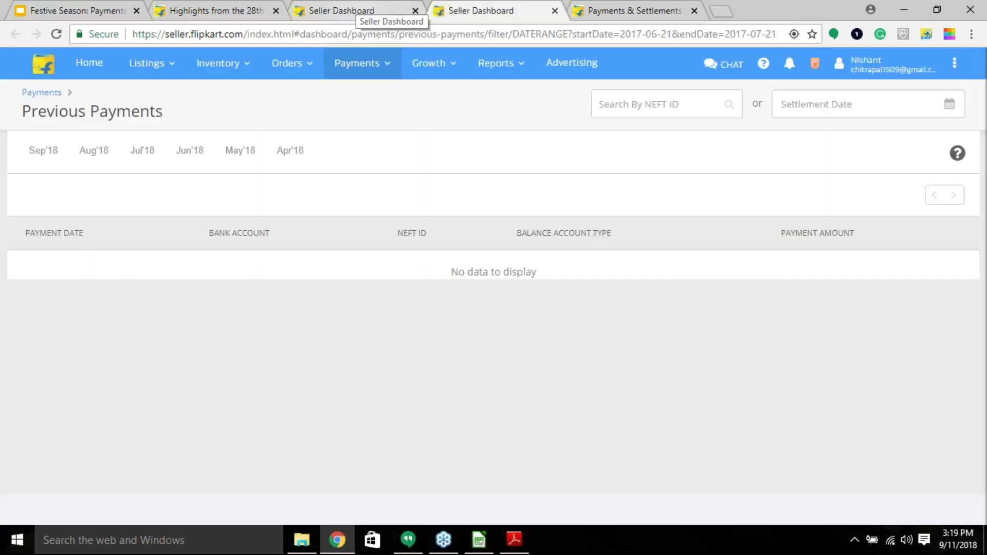
left_click(368, 11)
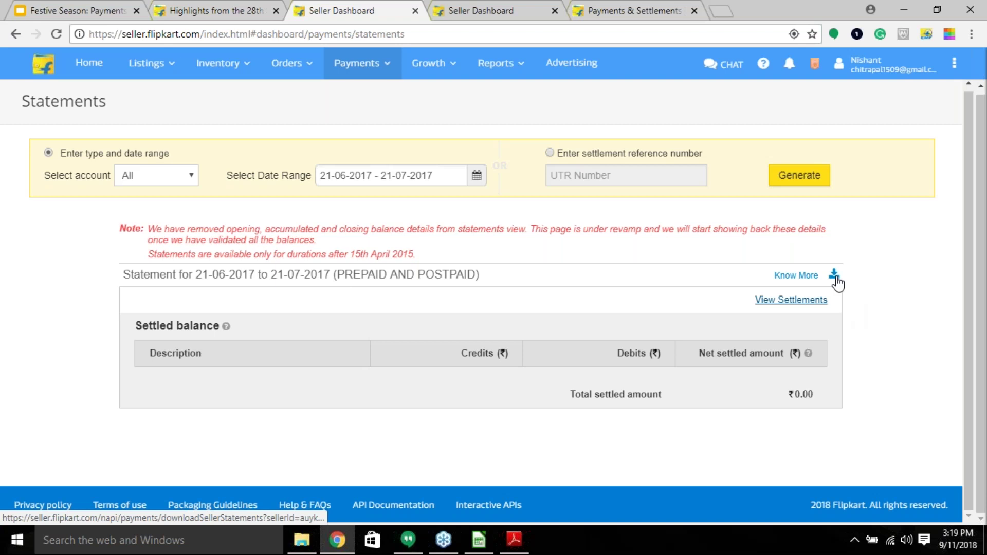
left_click(810, 276)
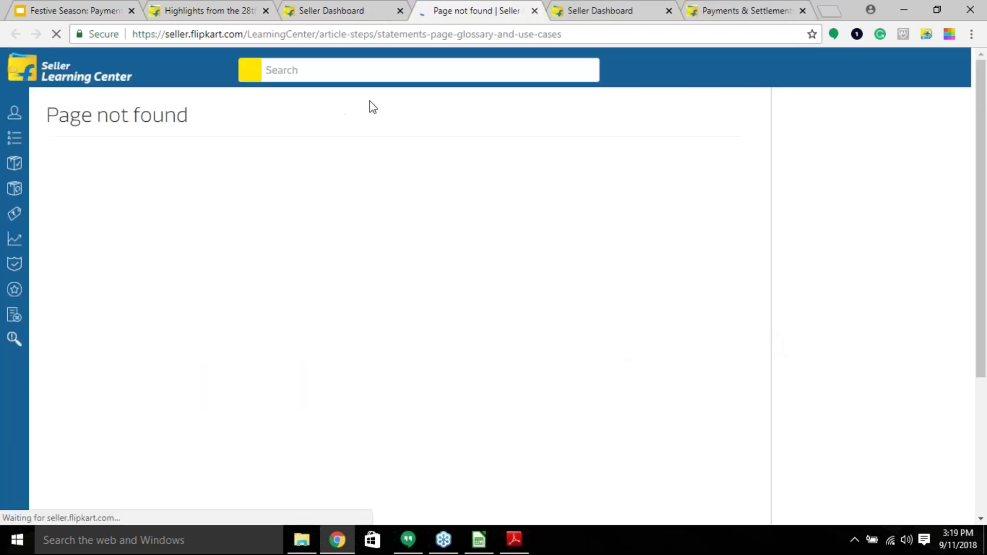
- Return to the Statements page and highlight the note about removed opening, accumulated and closing balance details
left_click(365, 10)
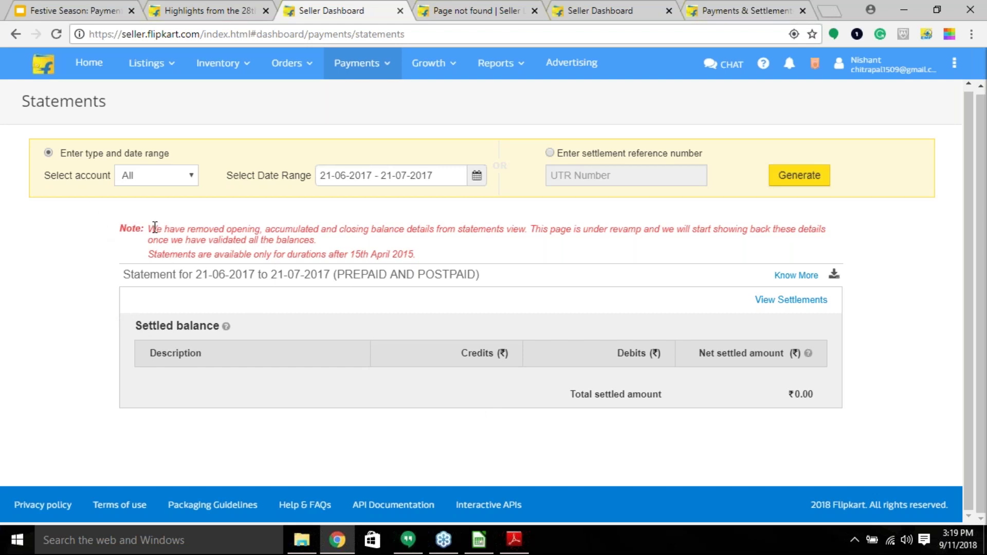
left_click_drag(149, 228, 528, 230)
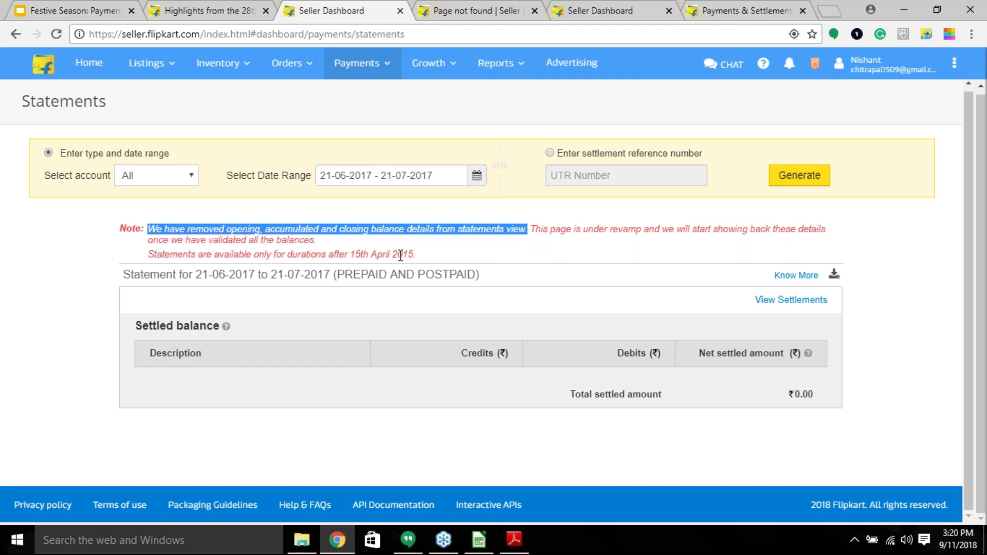
left_click(512, 260)
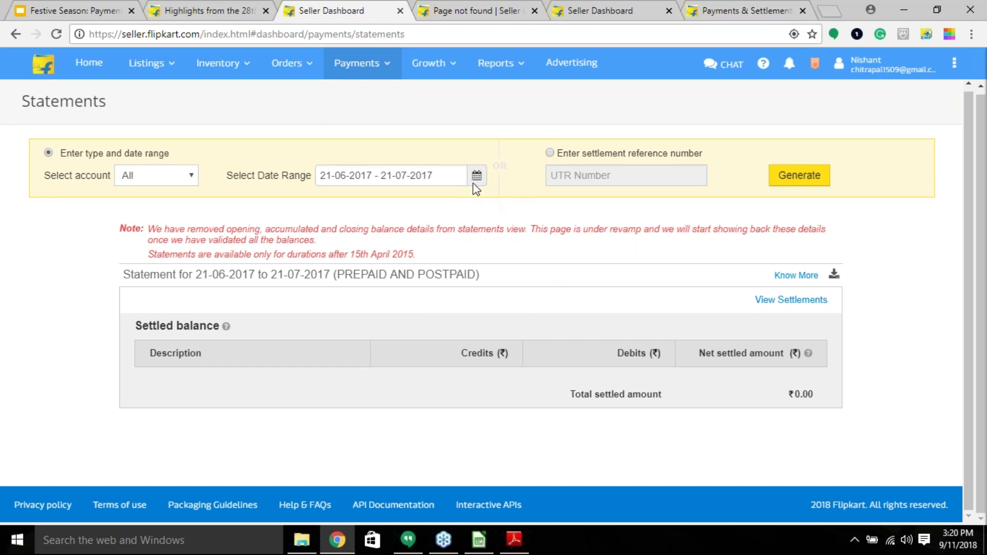
- Look through the account choices for the statement, leaving the account set to All
left_click(163, 177)
left_click(156, 203)
left_click(154, 215)
left_click(154, 184)
left_click(155, 193)
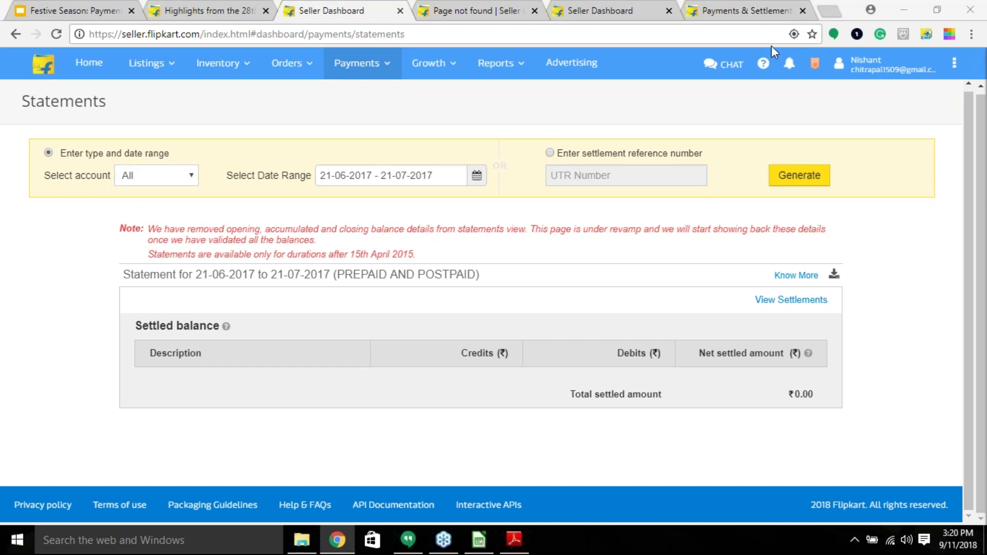
- Open the Payments Overview and review its payment summaries and the Reports Section
mouse_move(357, 62)
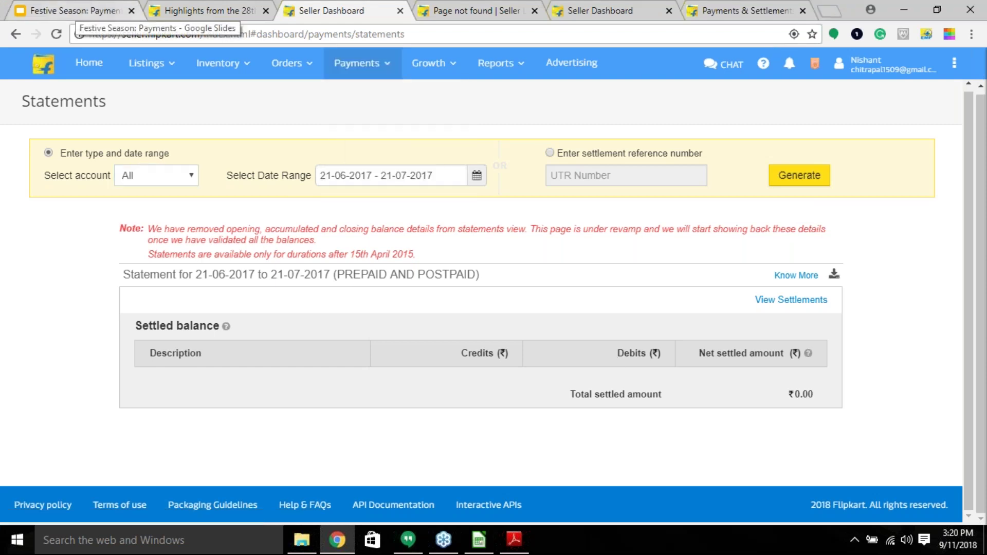
mouse_move(379, 76)
left_click(384, 100)
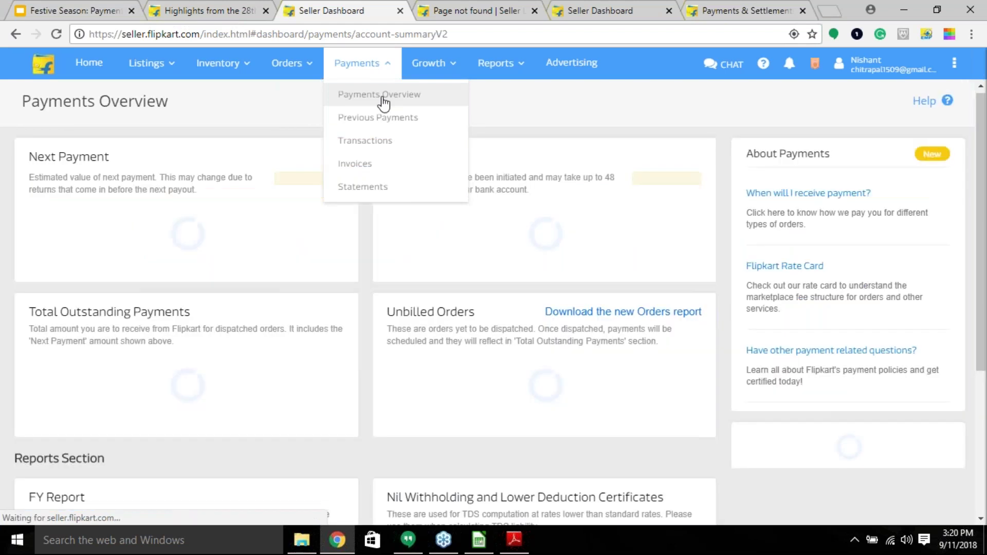
mouse_move(288, 63)
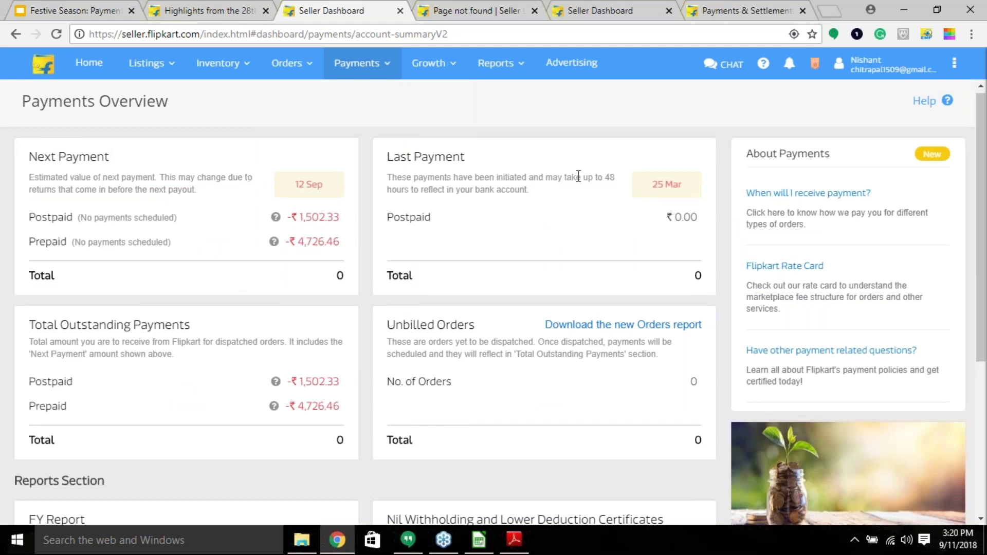
scroll(573, 191, "down", 1)
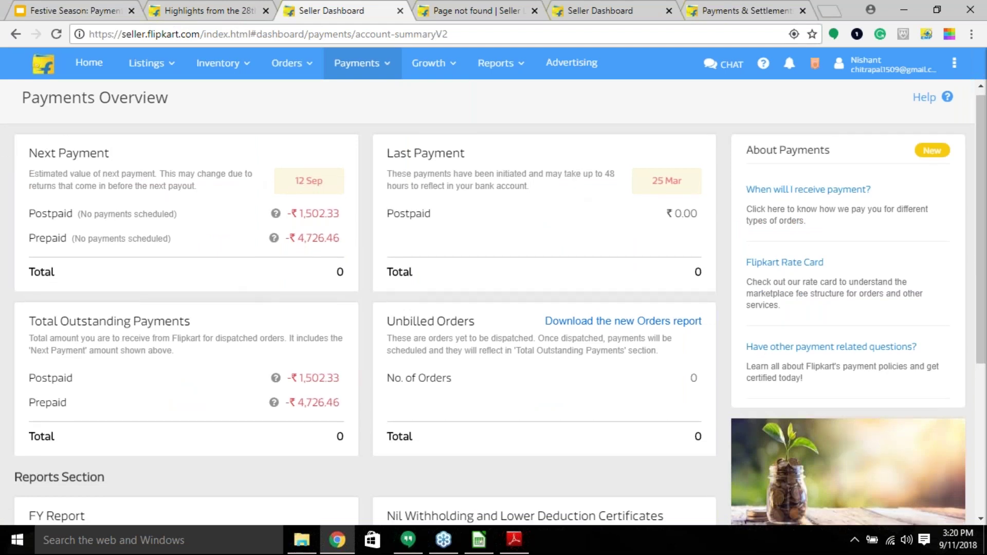
scroll(336, 285, "down", 1)
scroll(338, 290, "down", 1)
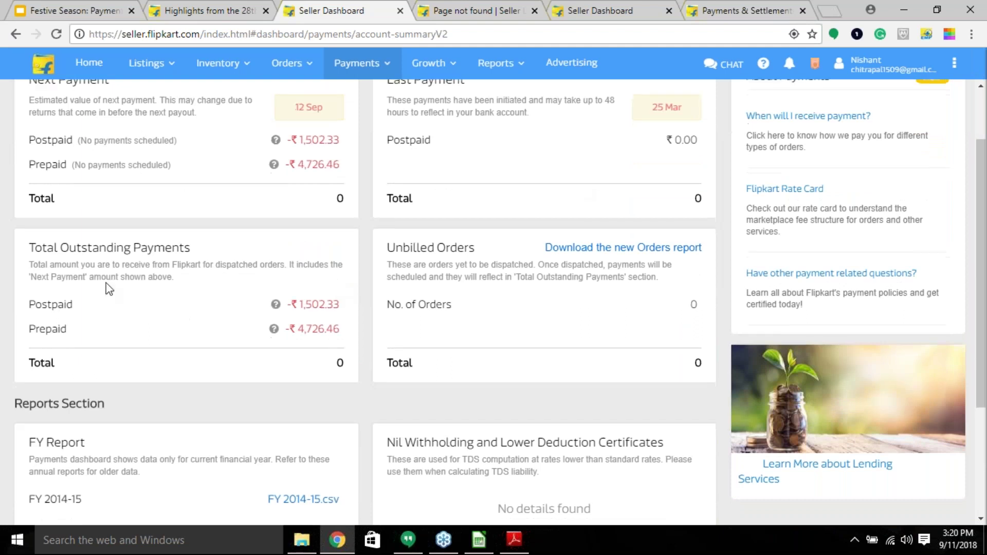
scroll(109, 289, "down", 3)
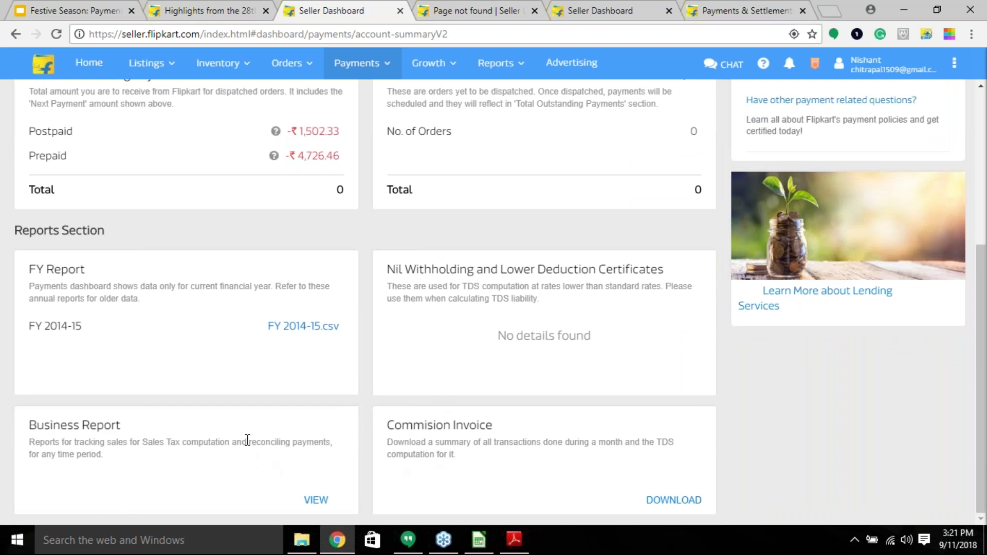
scroll(434, 382, "up", 1)
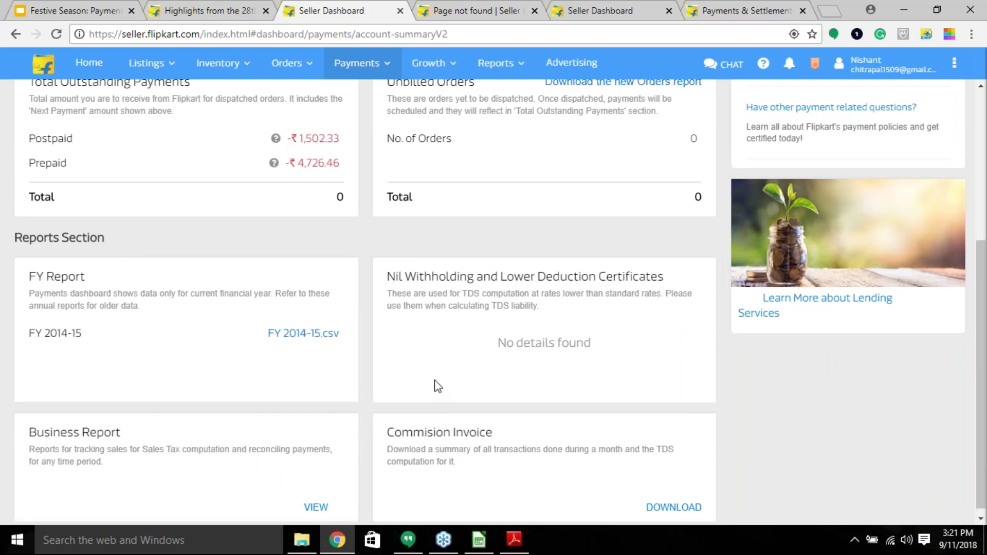
scroll(438, 387, "up", 5)
- Open Previous Payments and view each month from Aug'18 back to Apr'18
mouse_move(347, 67)
left_click(378, 117)
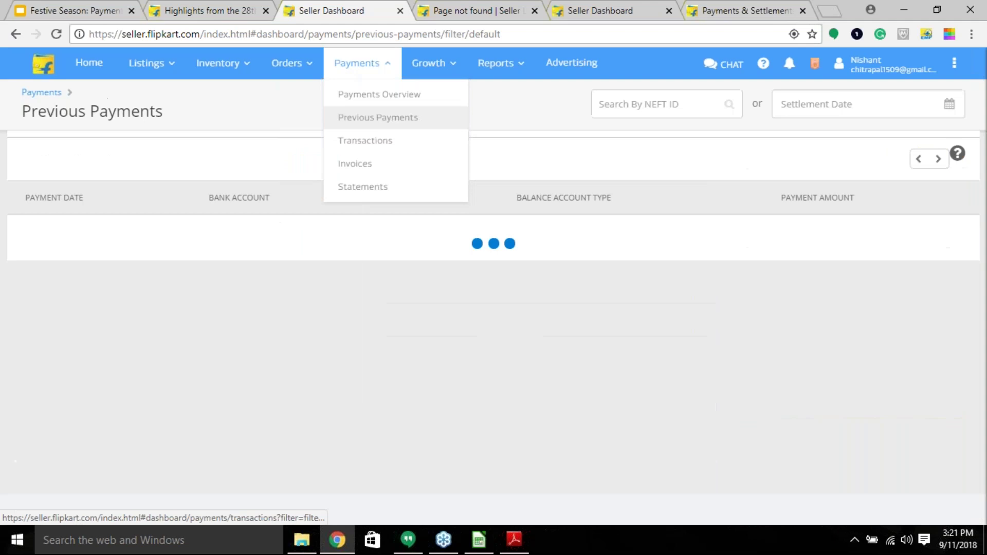
left_click(97, 164)
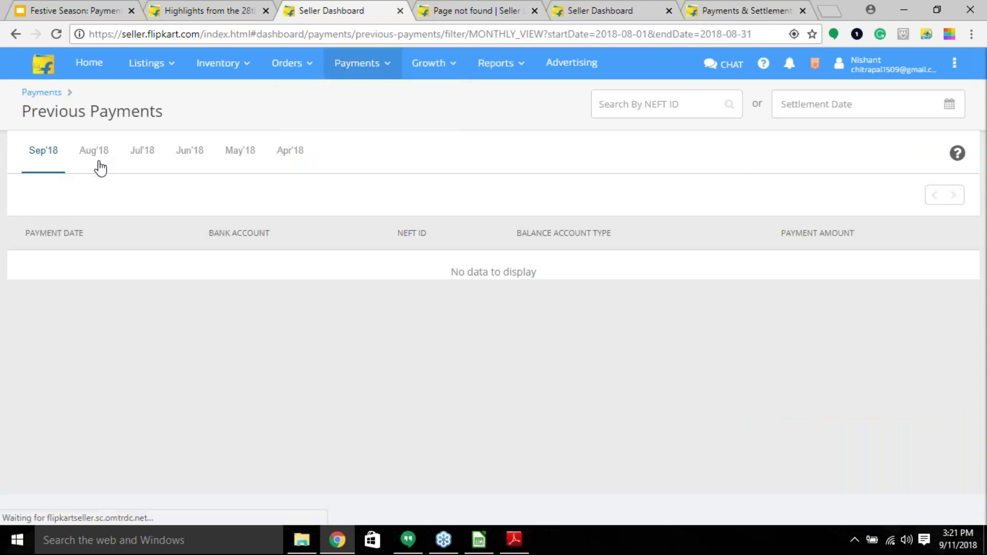
left_click(137, 155)
left_click(190, 153)
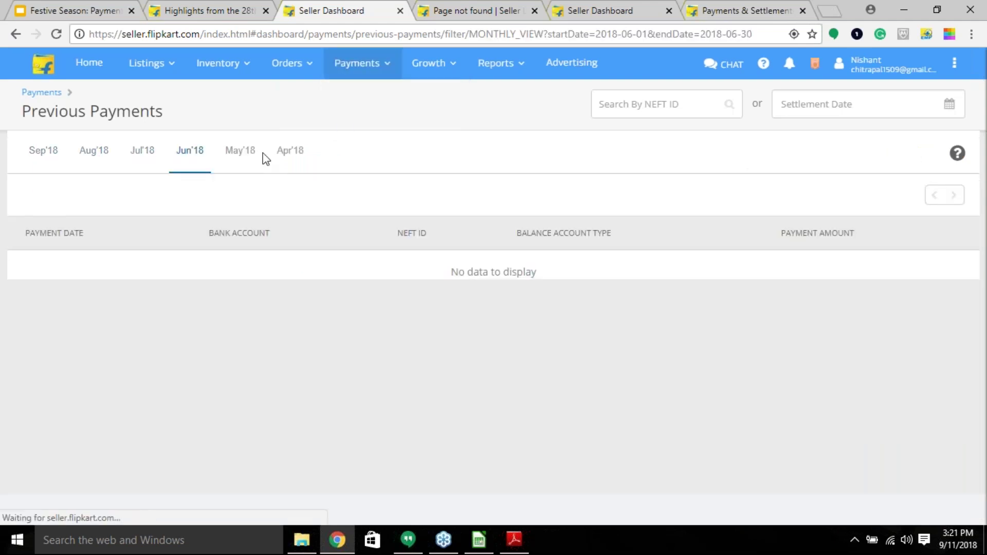
left_click(241, 151)
left_click(290, 152)
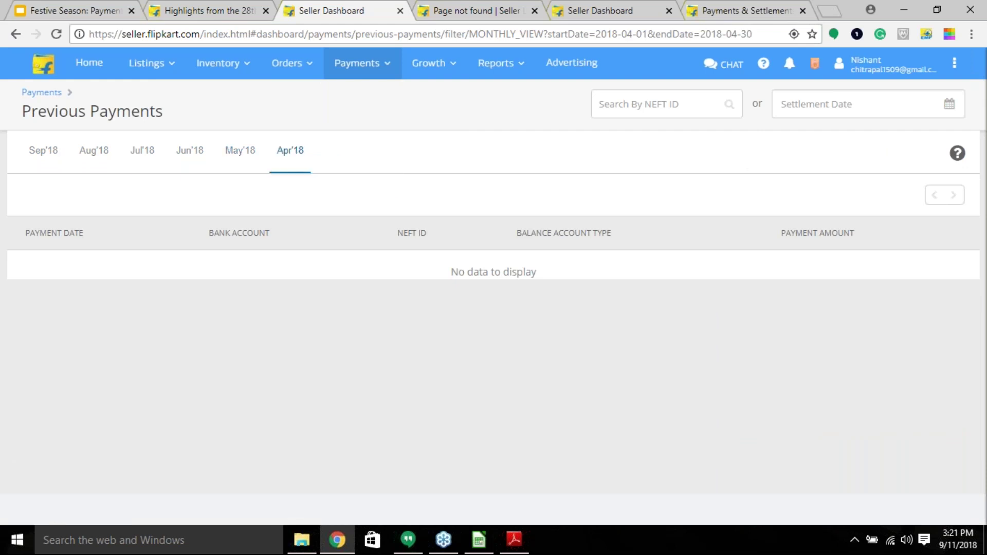
- Open the Transactions page and set the order date range to Sep 01, 2018 through Sep 10, 2018
left_click(364, 64)
left_click(388, 143)
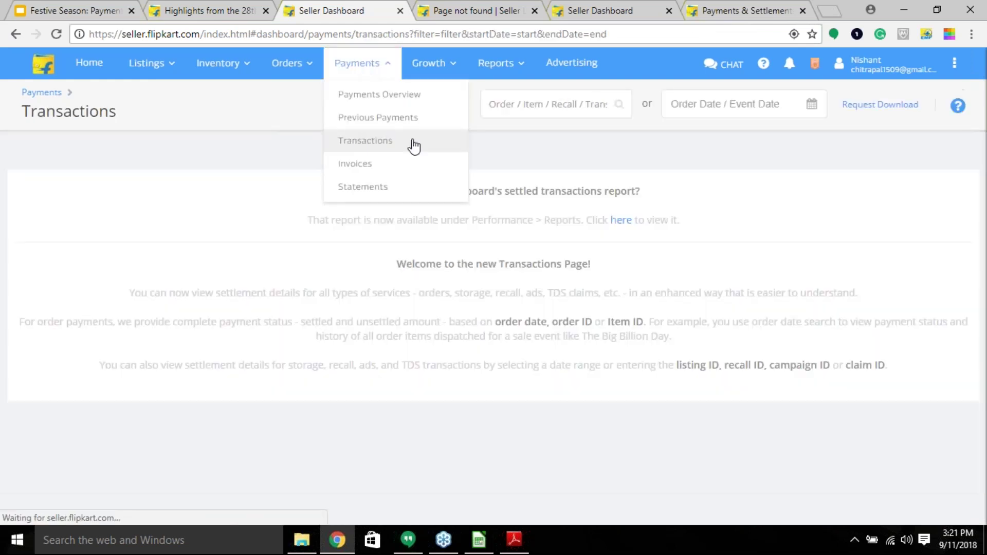
left_click(582, 115)
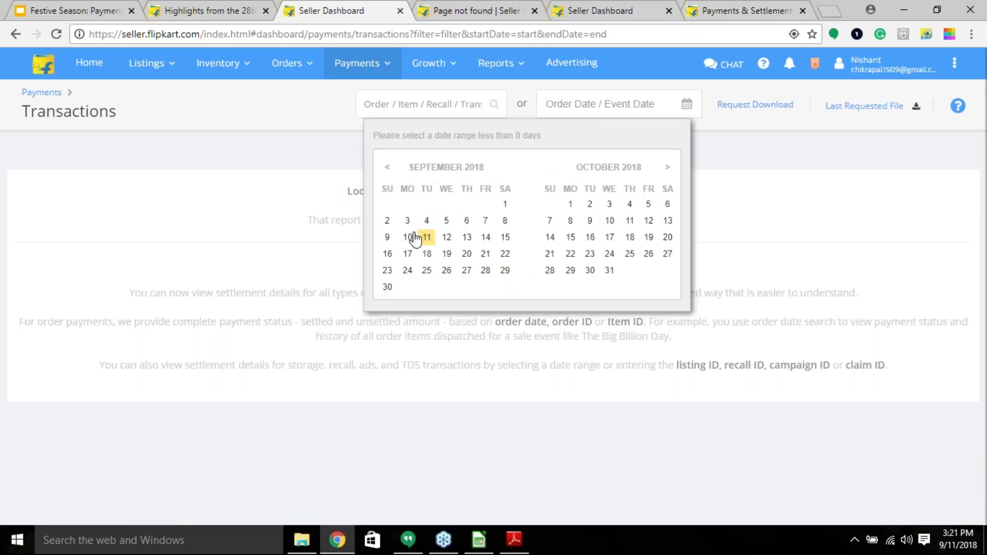
left_click(414, 238)
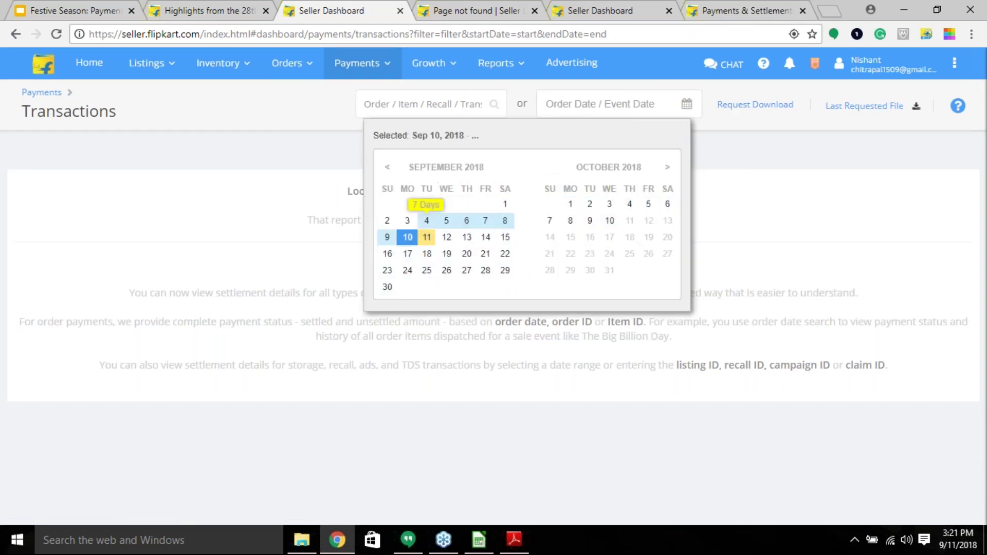
left_click(505, 204)
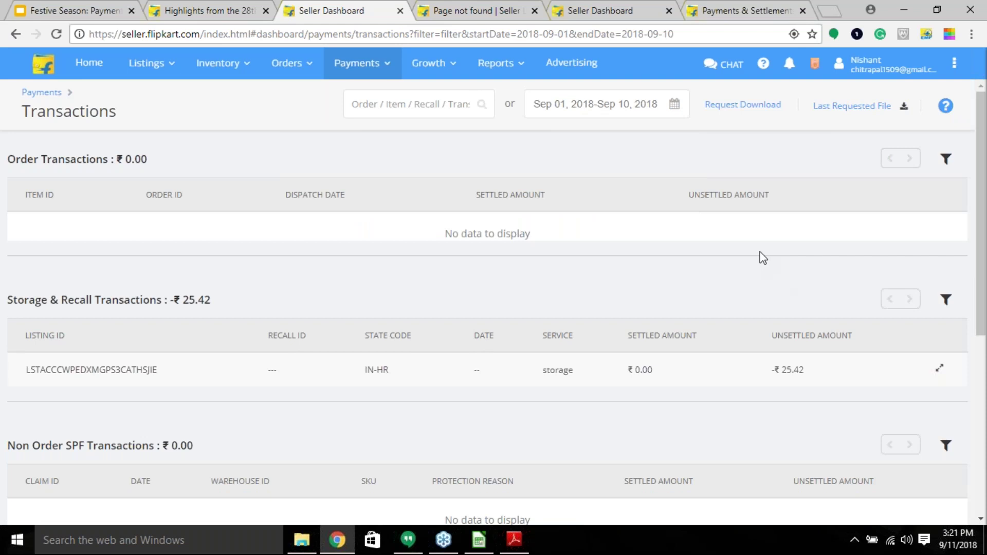
- Examine the order, storage and recall, non-order SPF, TDS and ads transaction lists
scroll(763, 257, "down", 1)
scroll(755, 260, "down", 4)
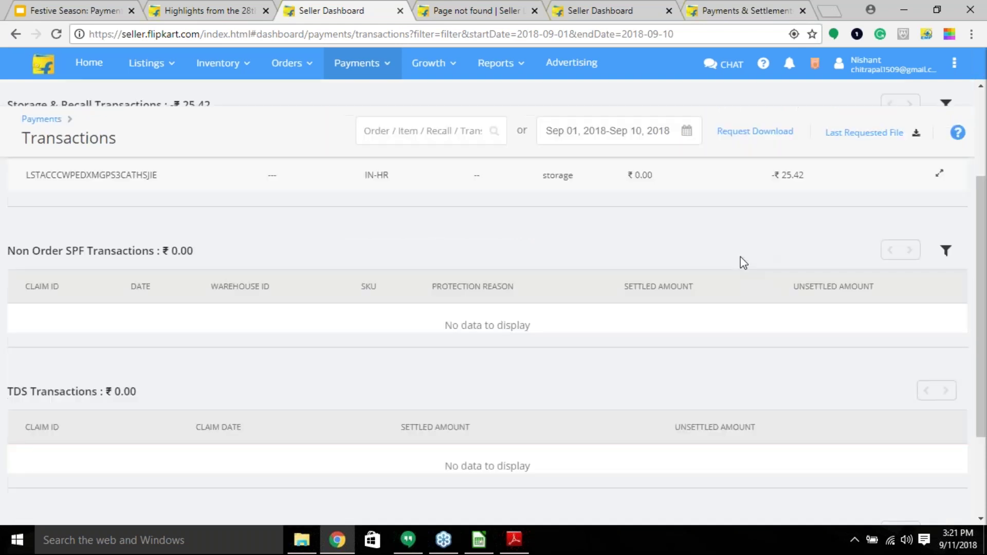
scroll(741, 263, "down", 3)
scroll(432, 298, "up", 6)
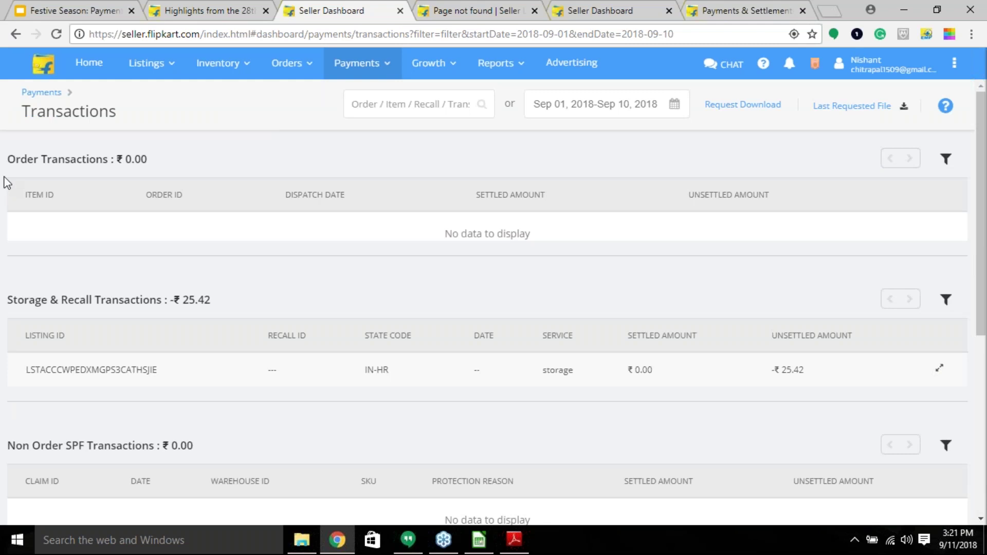
scroll(70, 279, "down", 1)
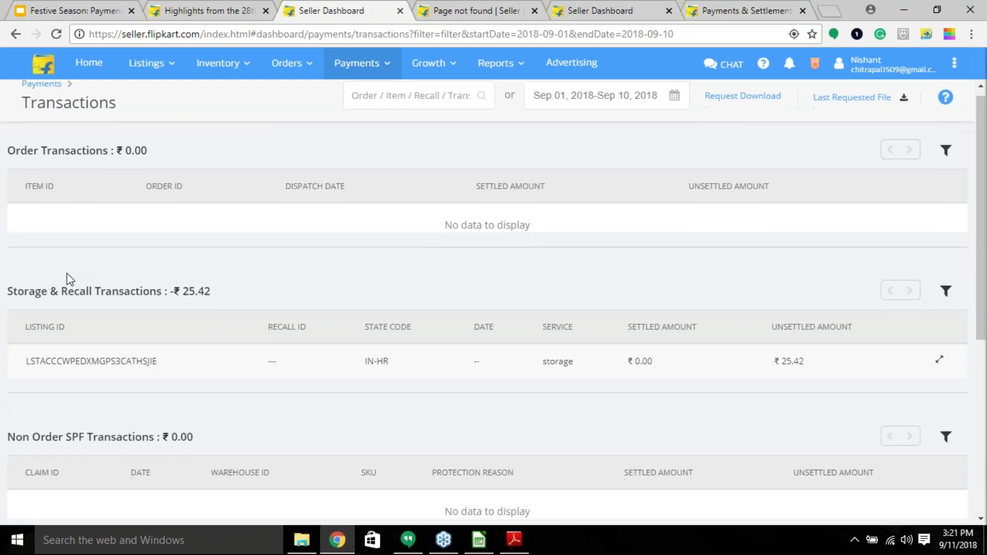
scroll(70, 279, "down", 4)
scroll(196, 180, "up", 1)
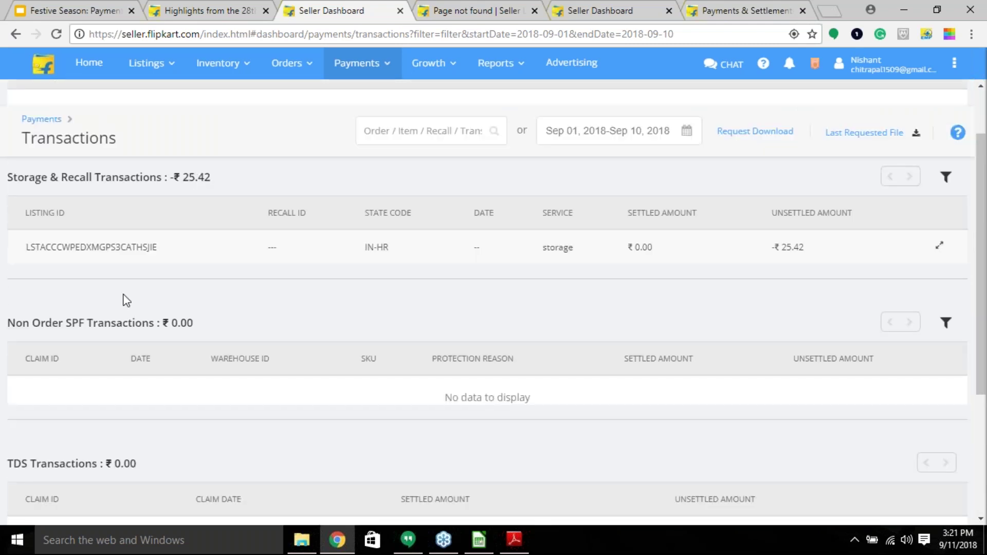
scroll(124, 299, "down", 1)
scroll(127, 300, "down", 1)
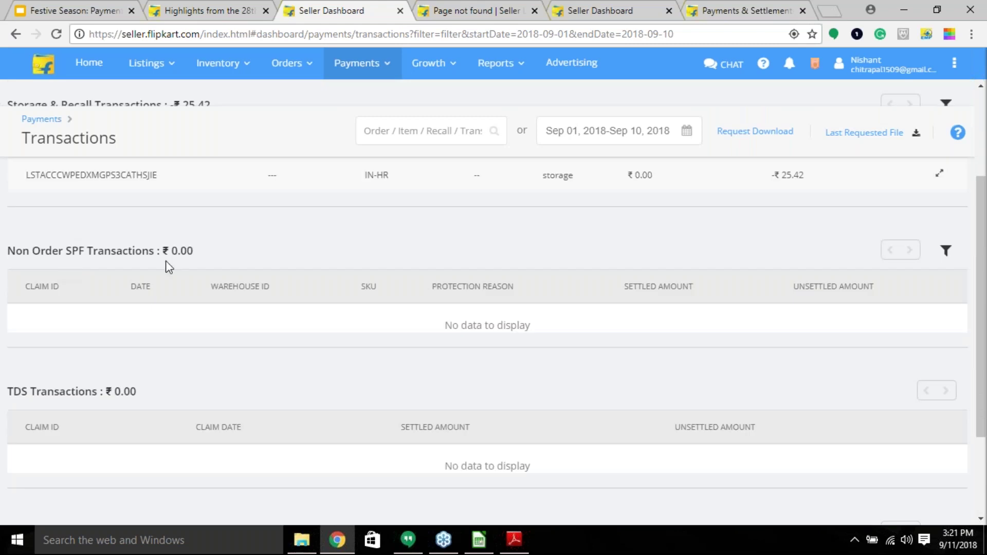
scroll(70, 292, "down", 2)
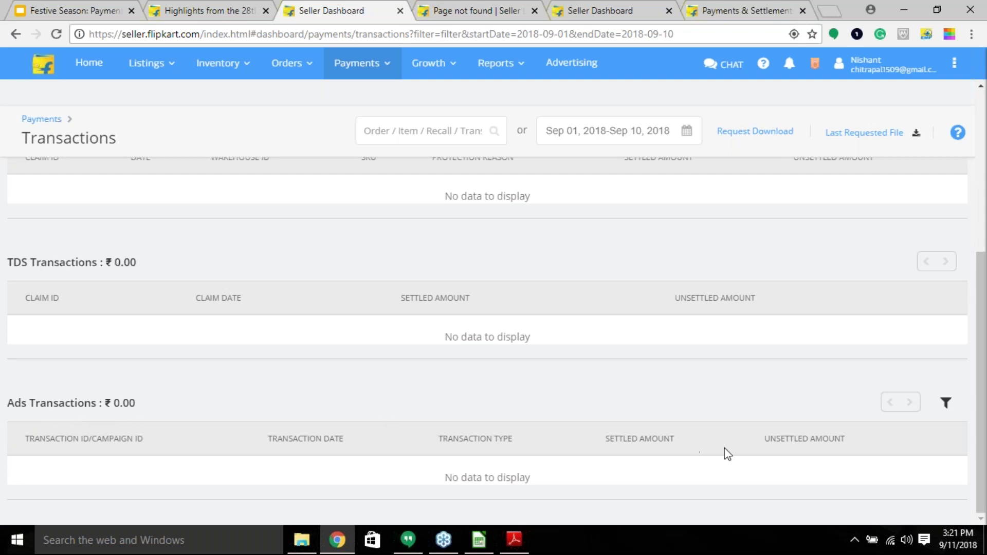
scroll(939, 429, "up", 1)
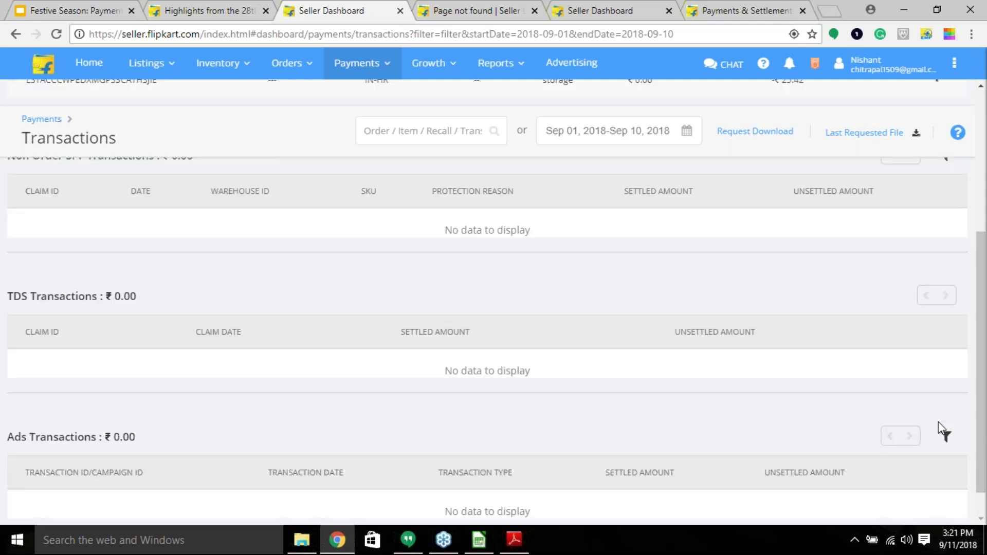
scroll(873, 398, "up", 5)
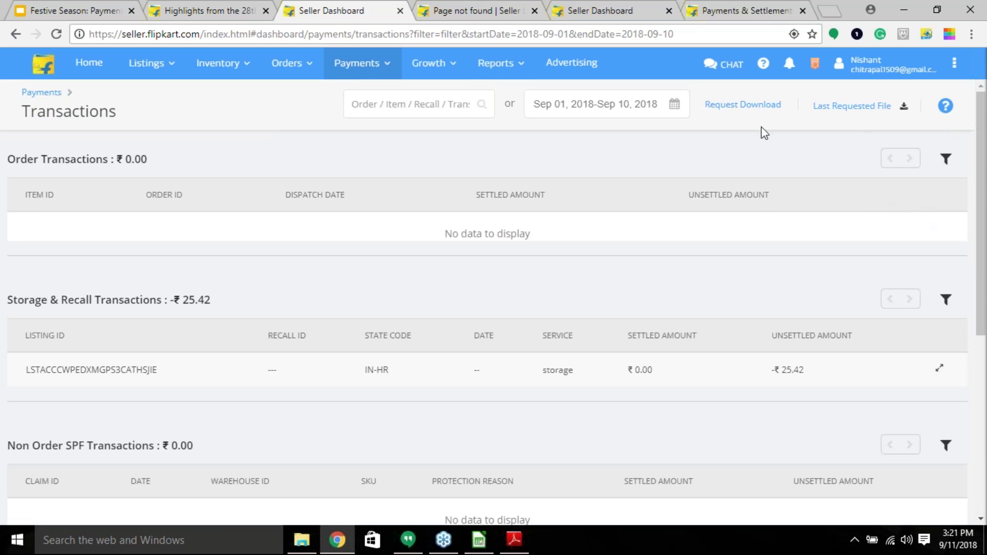
- Check the calendar for the transactions' date range and look over the transaction lists again down to Ads Transactions
left_click(673, 106)
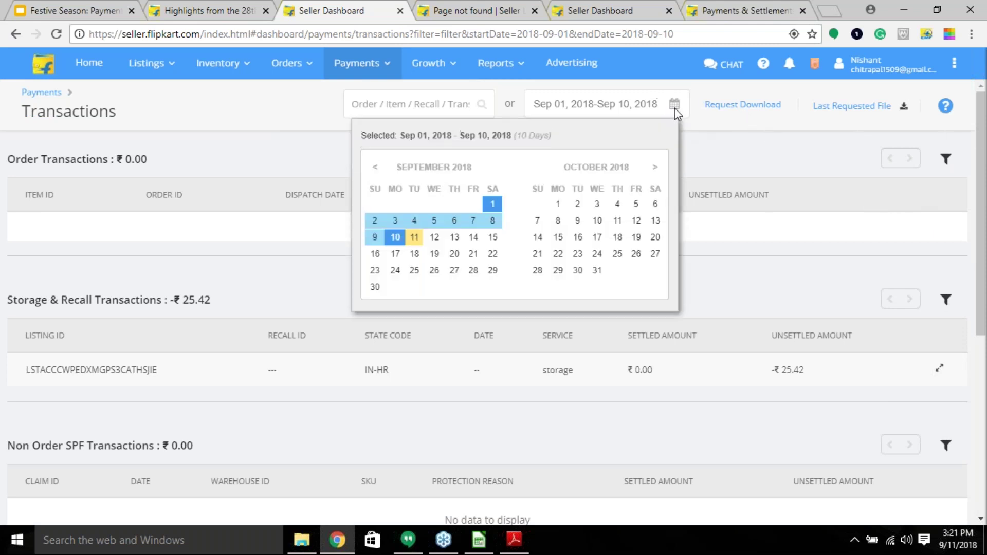
left_click(728, 143)
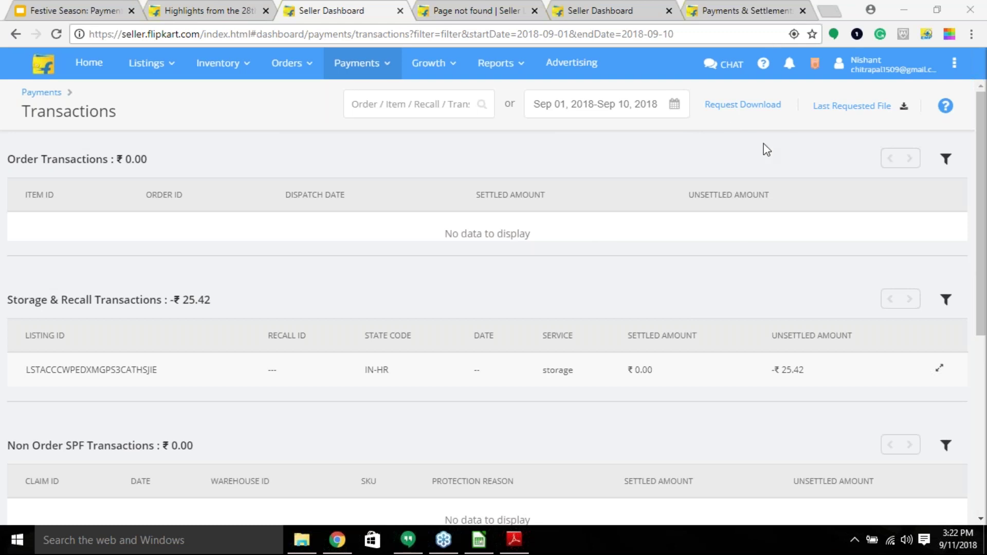
scroll(402, 298, "down", 1)
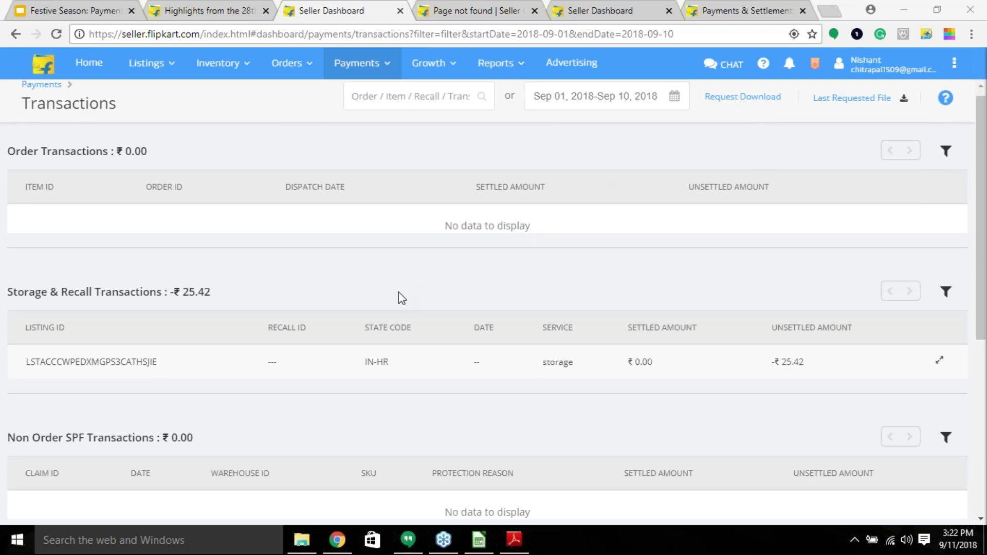
scroll(402, 298, "down", 6)
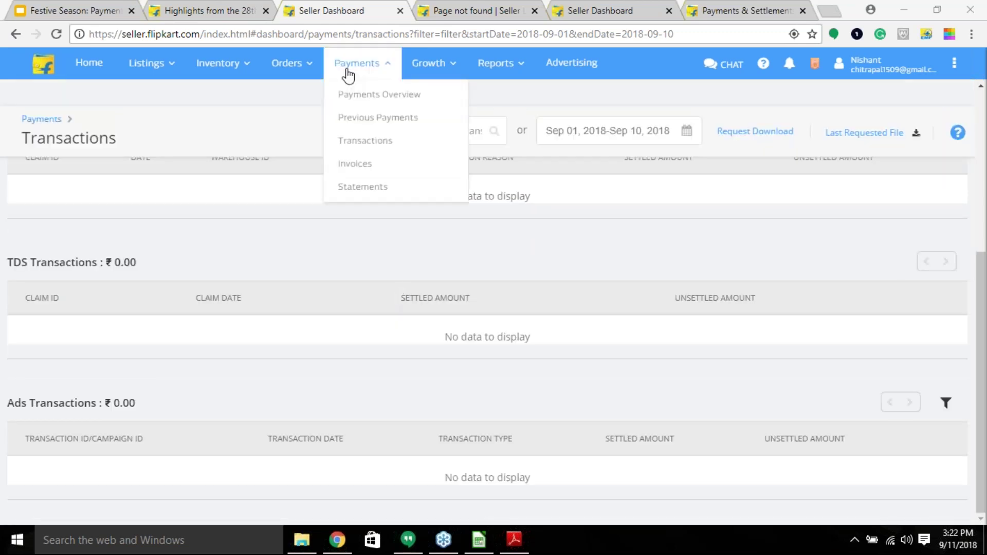
left_click(403, 152)
mouse_move(379, 74)
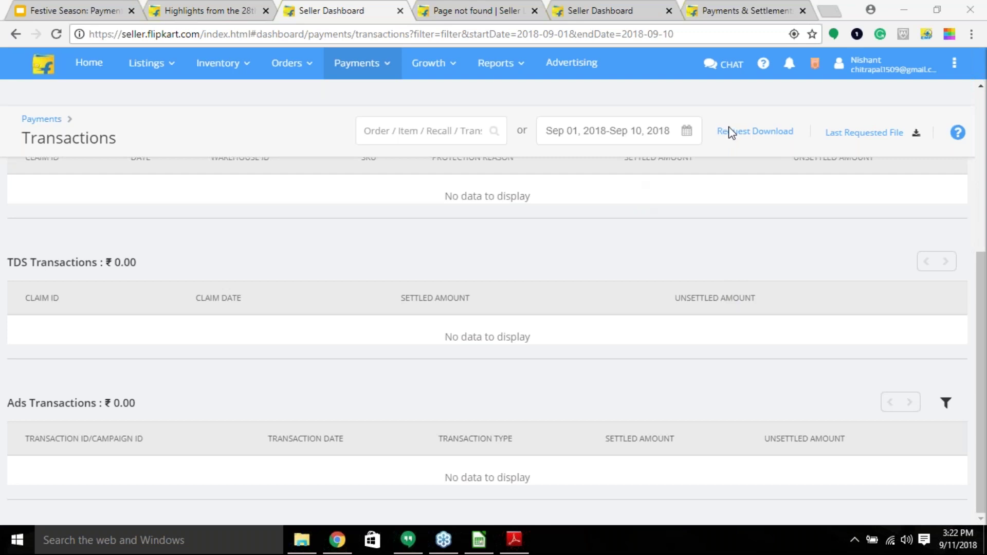
- Switch to the Festive Season: Payments deck in Google Slides and present it from slide 9, Different Scenarios of Payments
left_click(93, 14)
scroll(54, 463, "down", 5)
left_click(54, 476)
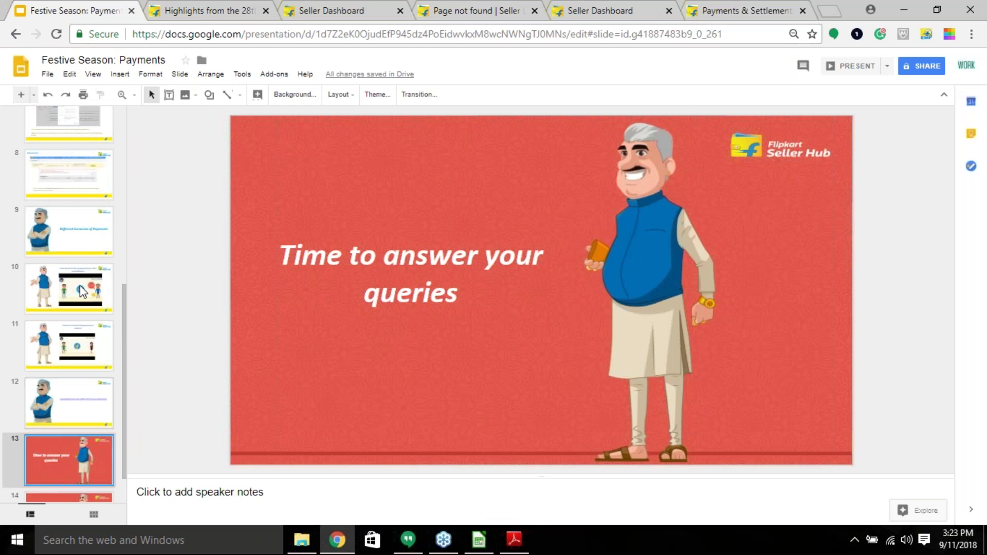
left_click(94, 219)
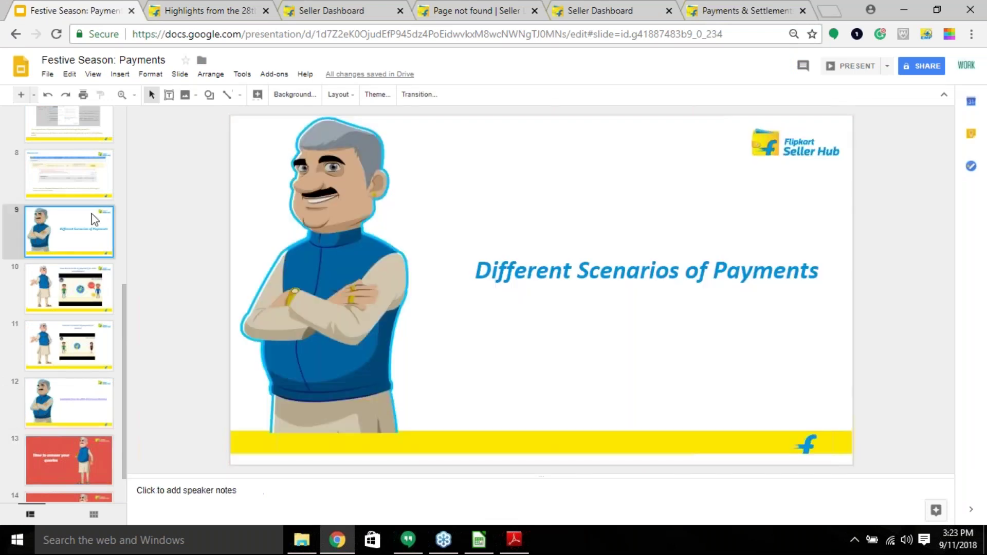
left_click(848, 67)
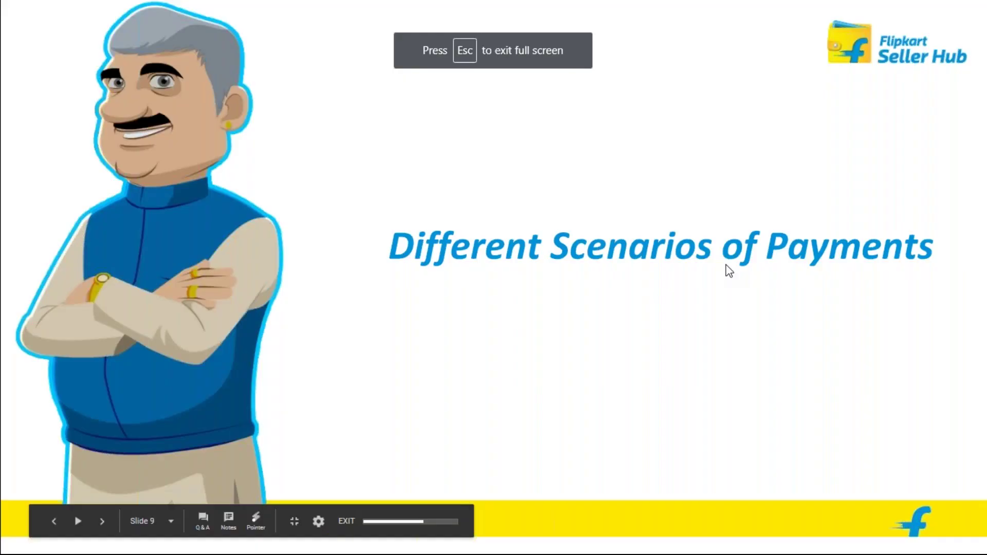
- Advance to the seller cancellations slide and play its Payment scenarios - Cancellations video in full screen
left_click(102, 524)
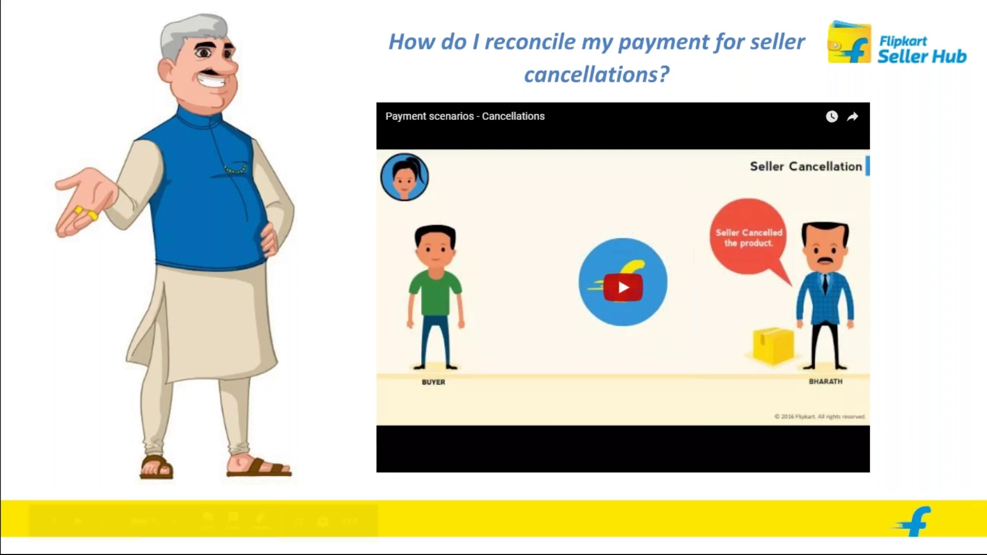
left_click(623, 287)
left_click(851, 463)
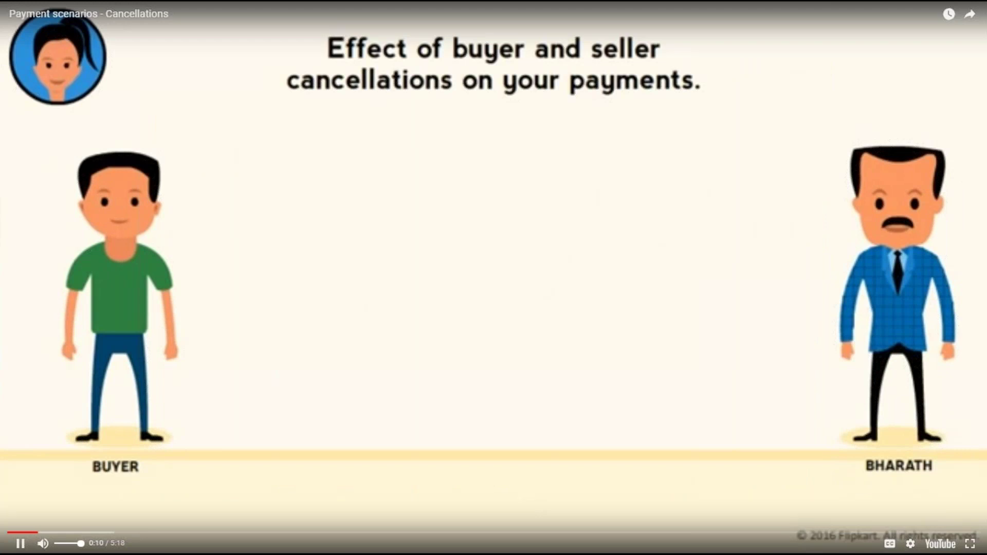
- Choose a playback quality for the cancellations video, watch it to the end and leave full screen
left_click(911, 544)
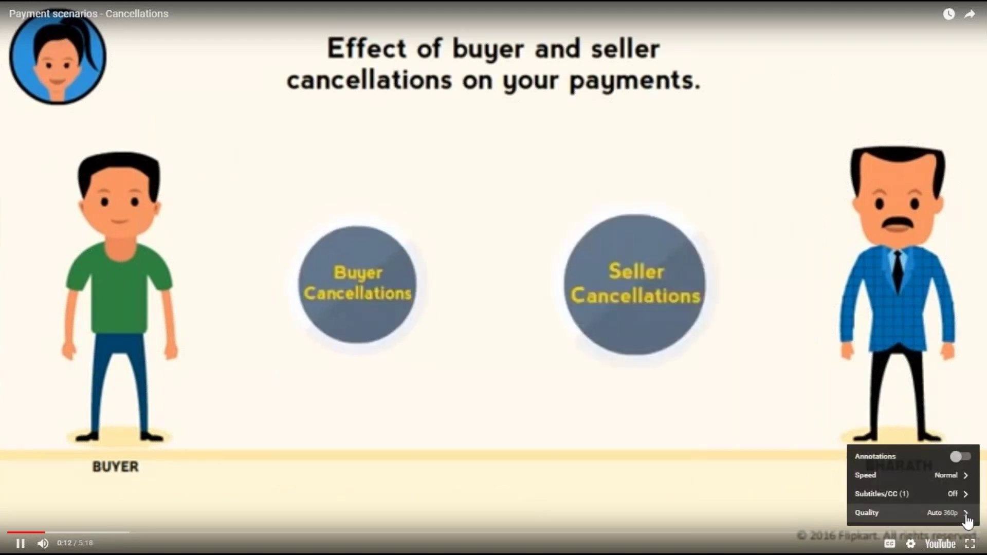
left_click(969, 513)
left_click(960, 457)
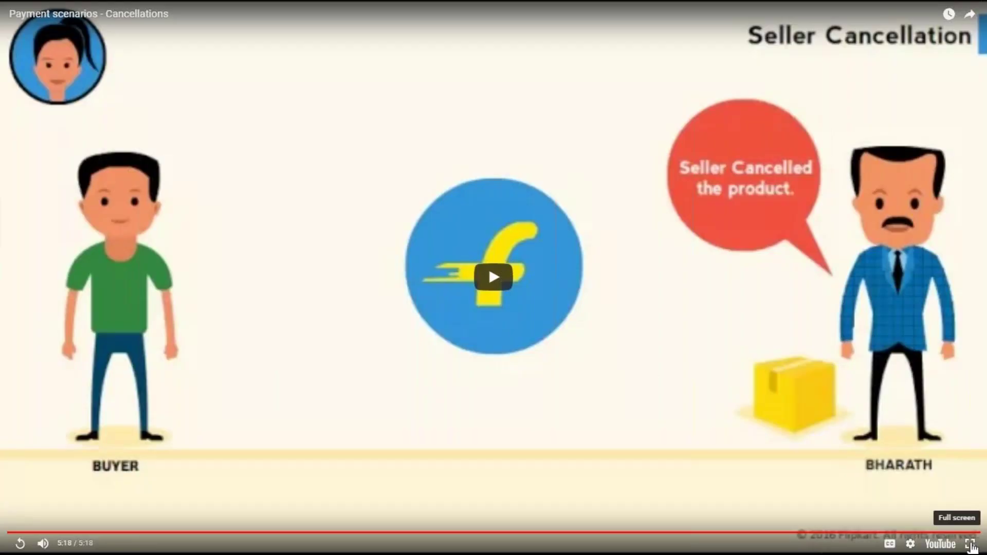
key("Escape")
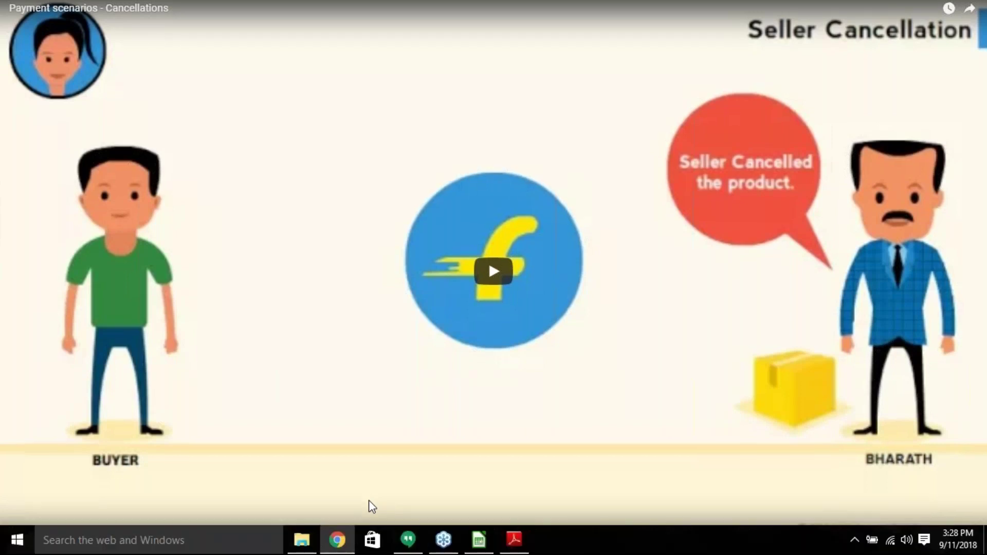
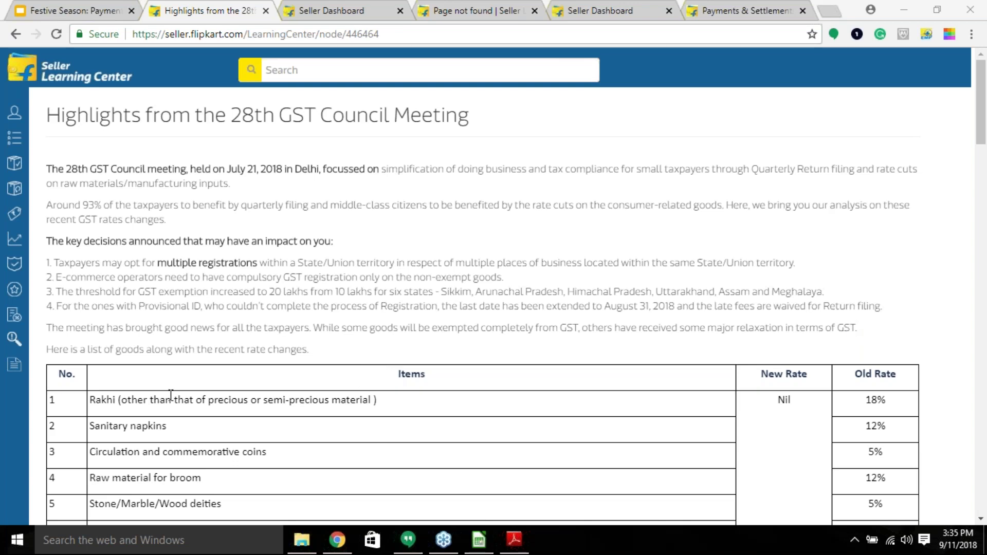
- Examine the Highlights from the 28th GST Council Meeting article, including its goods rate changes, exempt goods and services tables
scroll(203, 375, "down", 1)
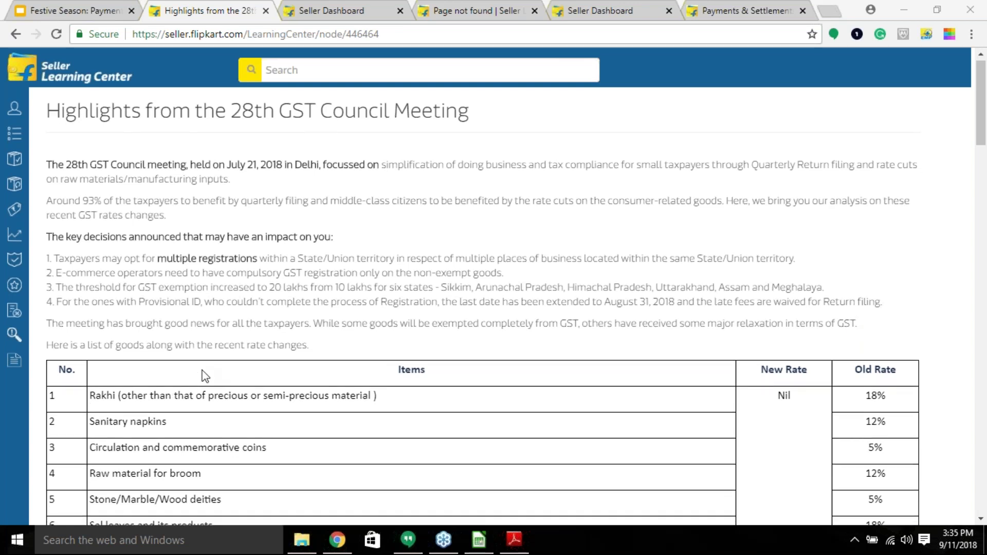
scroll(203, 375, "down", 1)
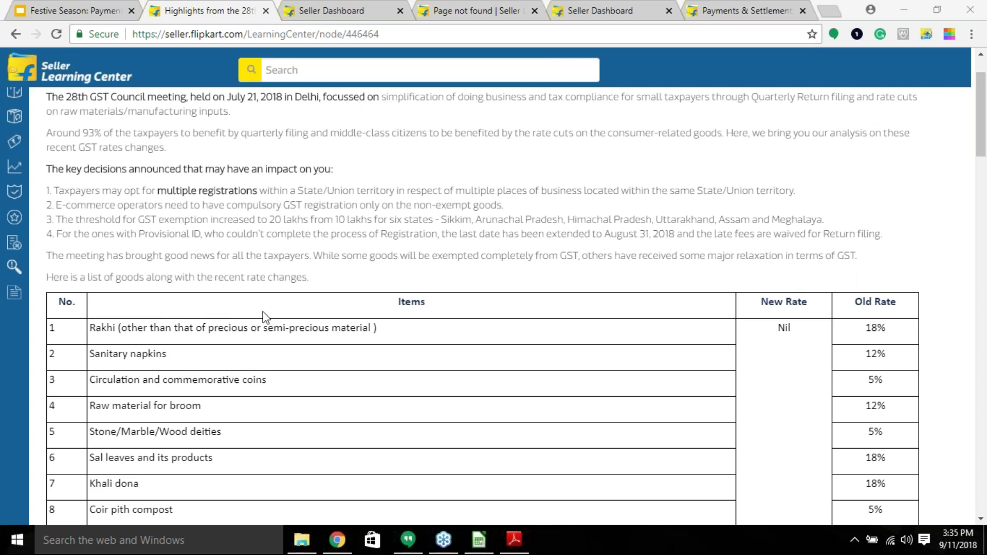
scroll(264, 311, "down", 1)
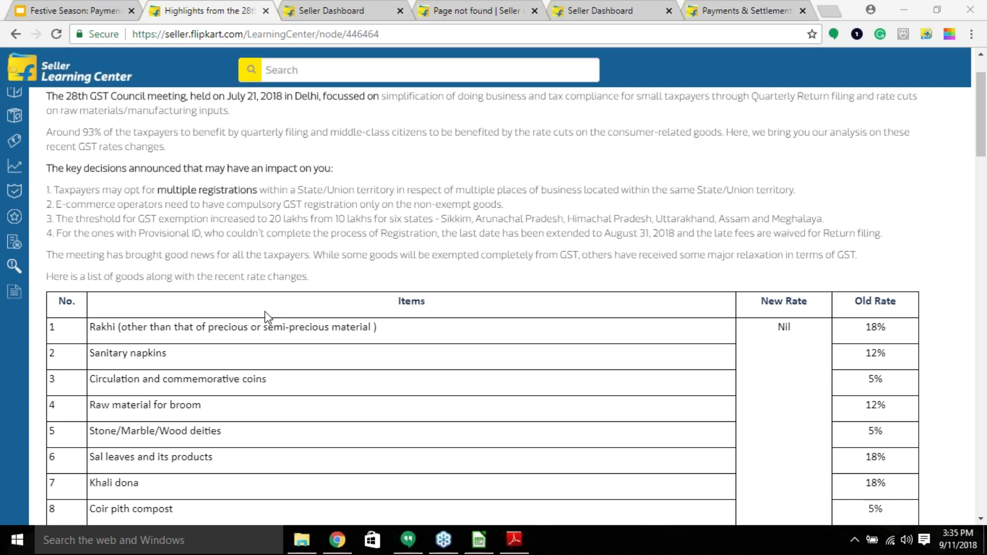
scroll(264, 312, "down", 3)
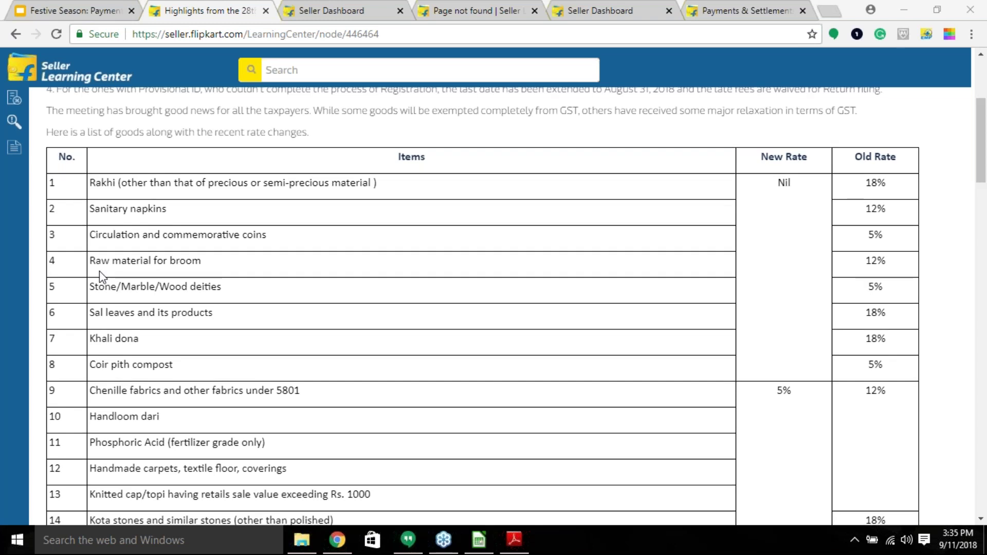
scroll(100, 270, "down", 3)
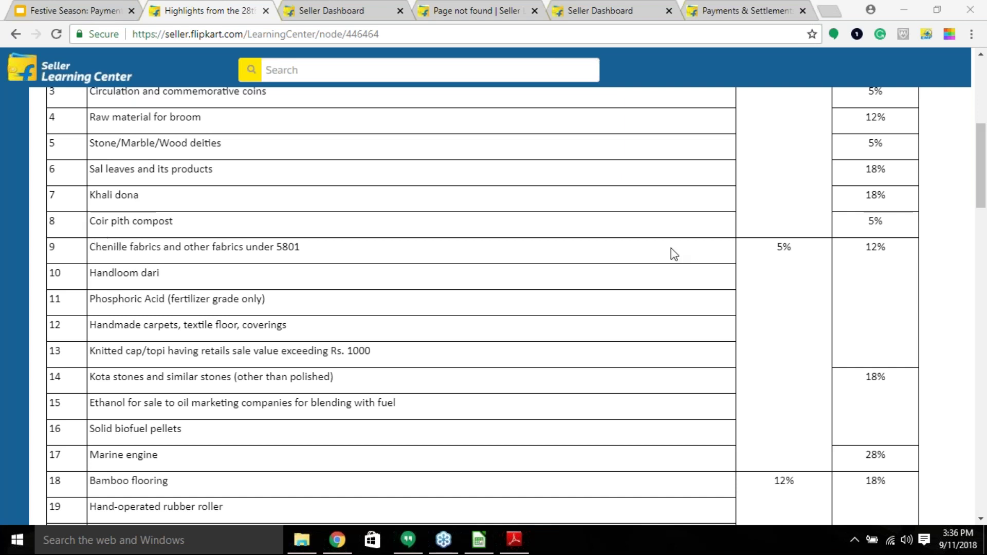
scroll(569, 248, "up", 7)
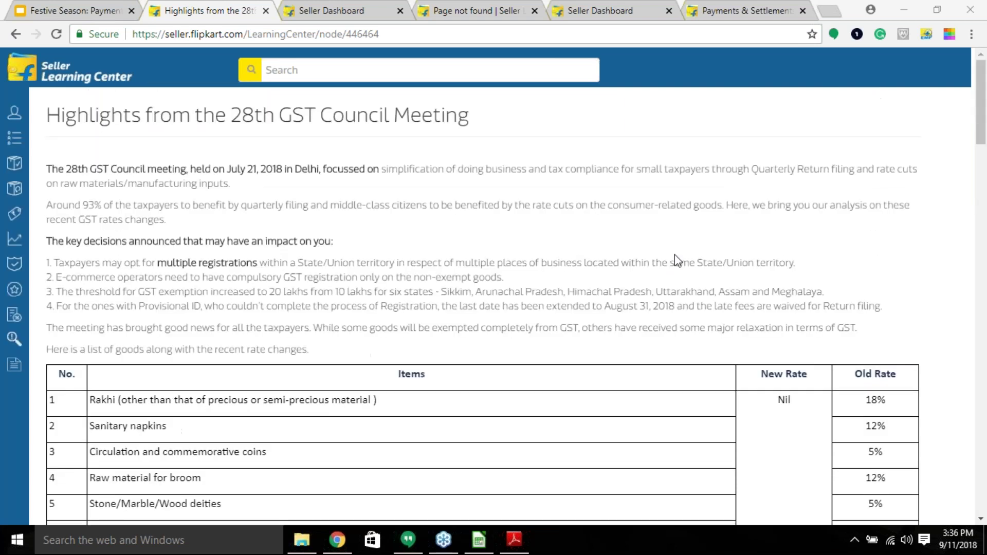
scroll(210, 259, "down", 7)
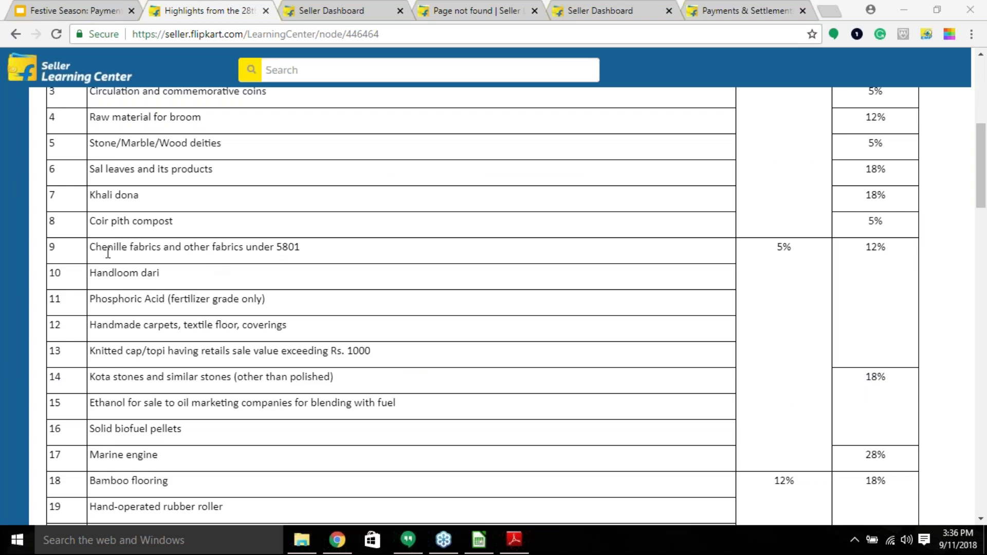
scroll(327, 282, "down", 2)
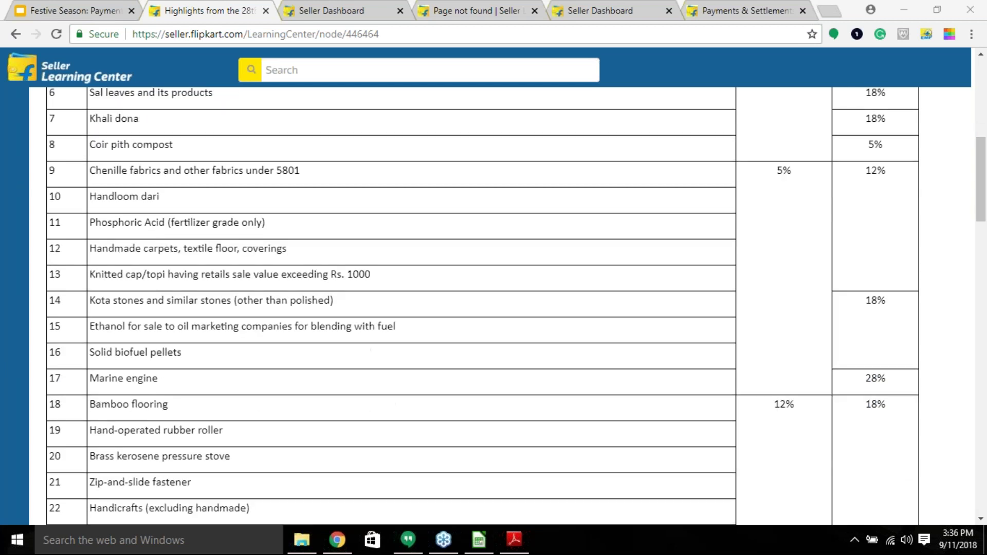
scroll(331, 282, "down", 4)
scroll(330, 277, "down", 5)
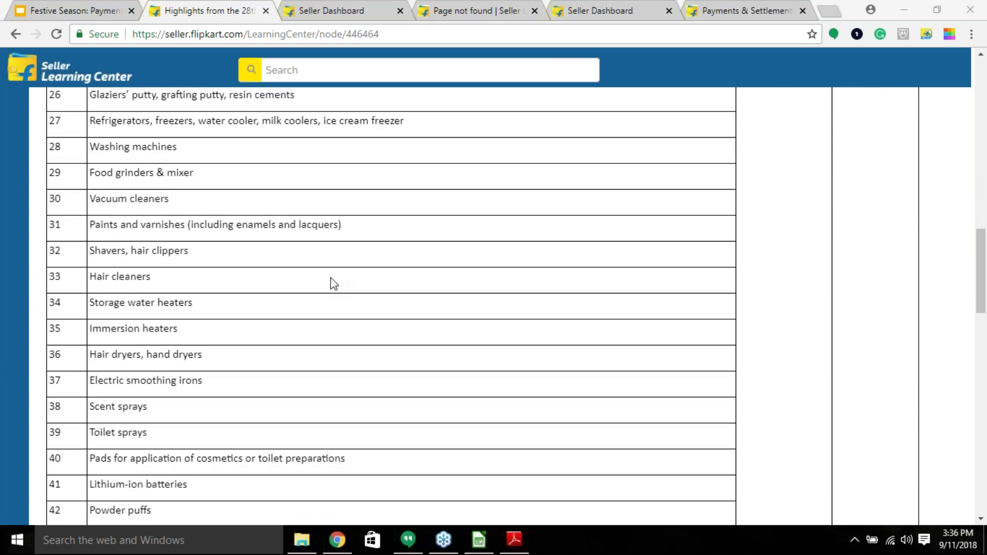
scroll(331, 278, "down", 5)
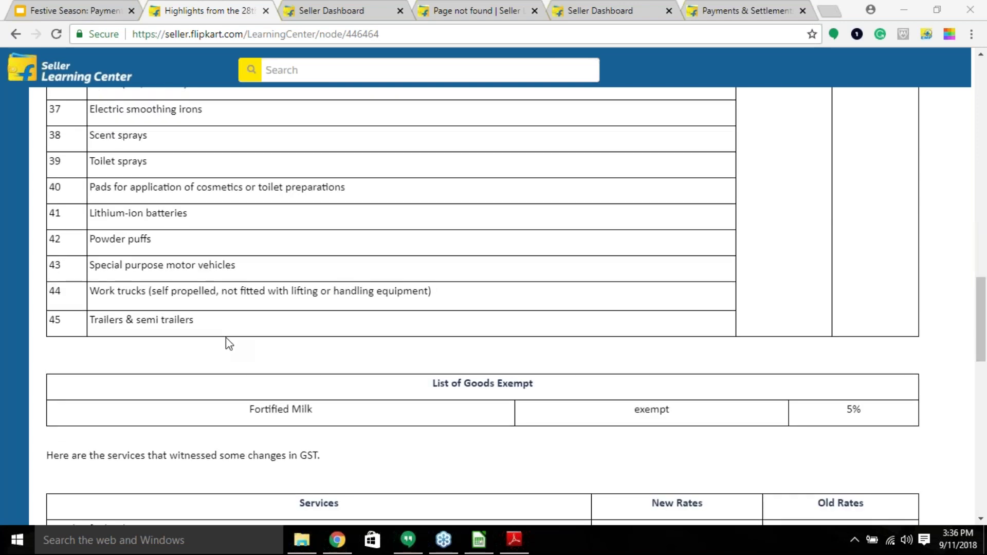
scroll(227, 339, "up", 4)
scroll(227, 343, "up", 8)
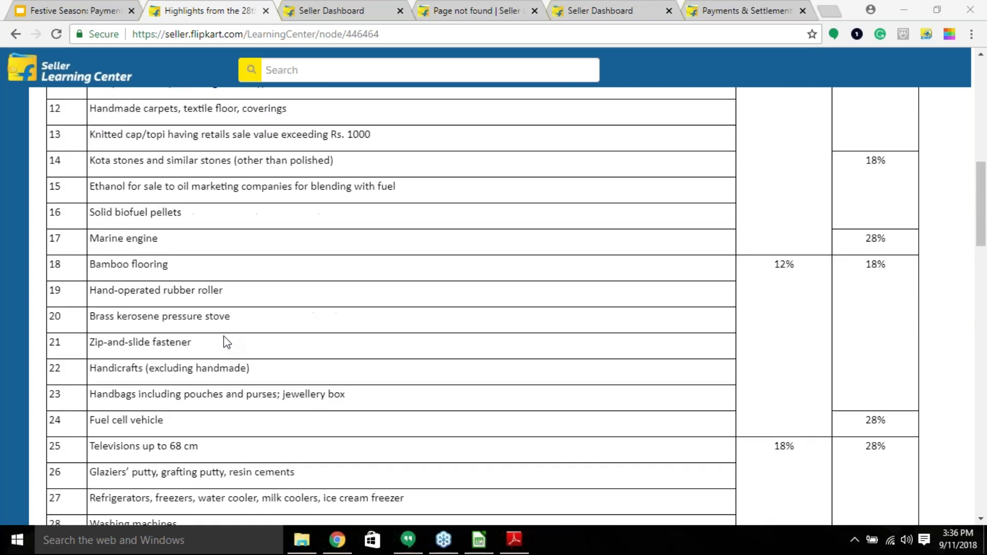
scroll(221, 340, "down", 15)
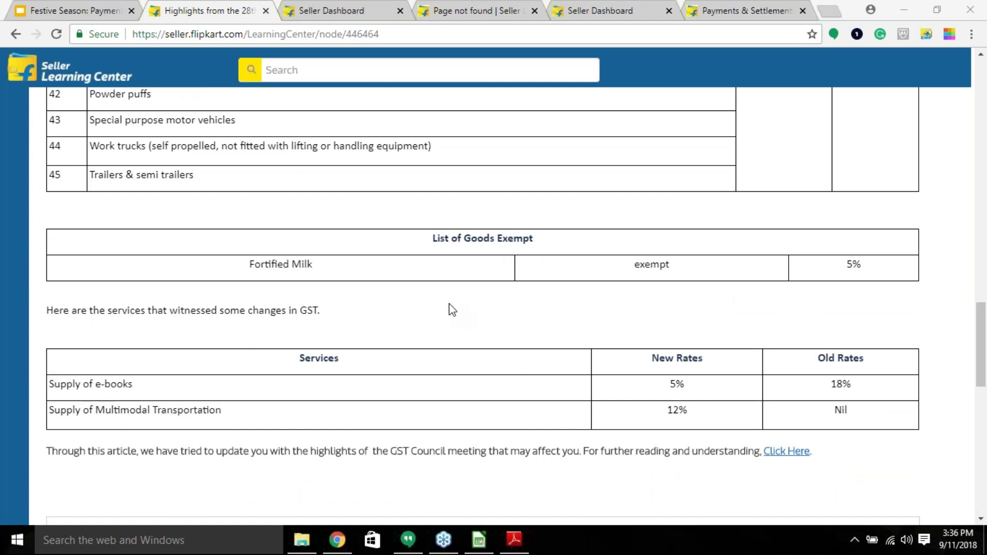
scroll(449, 309, "down", 1)
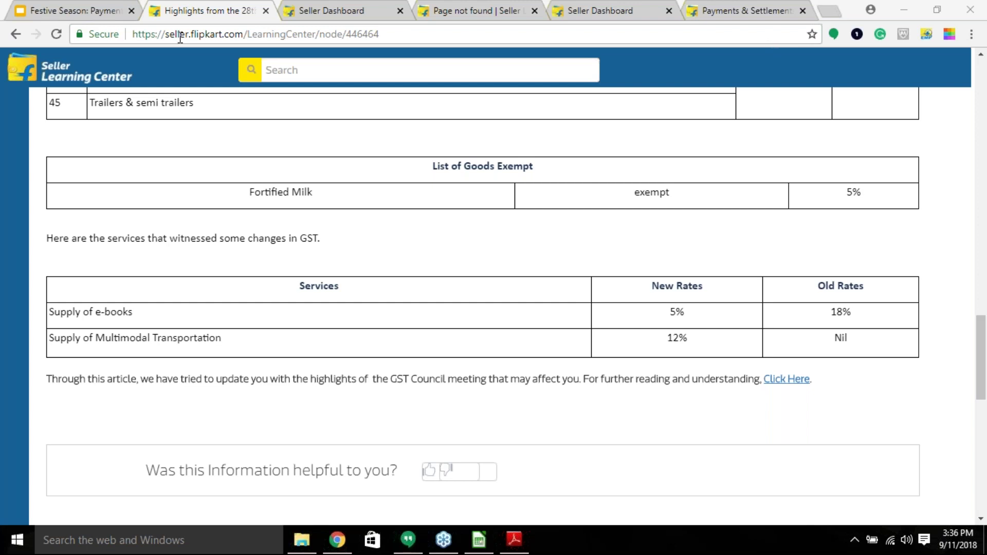
- Switch to the Festive Season: Payments deck in Google Slides and open slide 3, Payment Overview
left_click(57, 14)
scroll(30, 216, "up", 7)
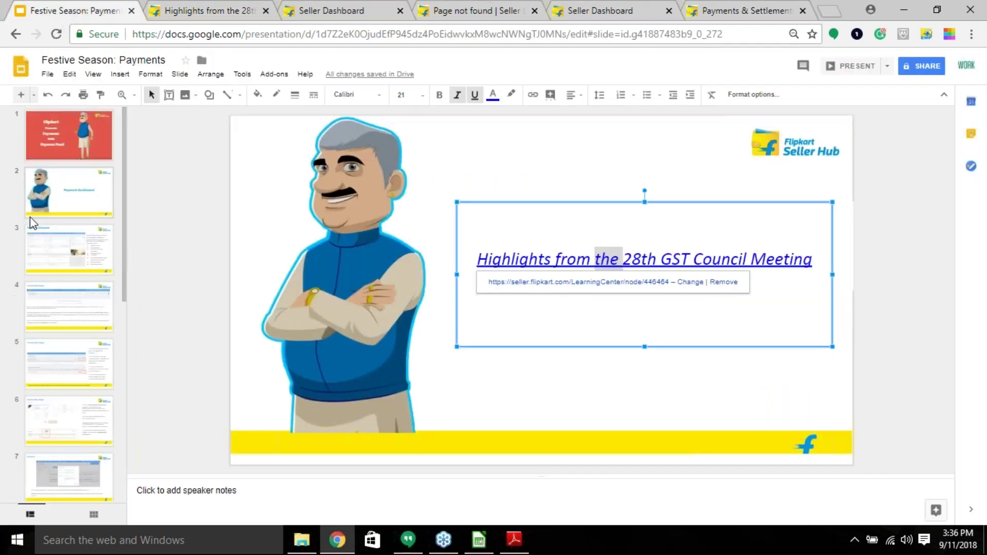
left_click(30, 222)
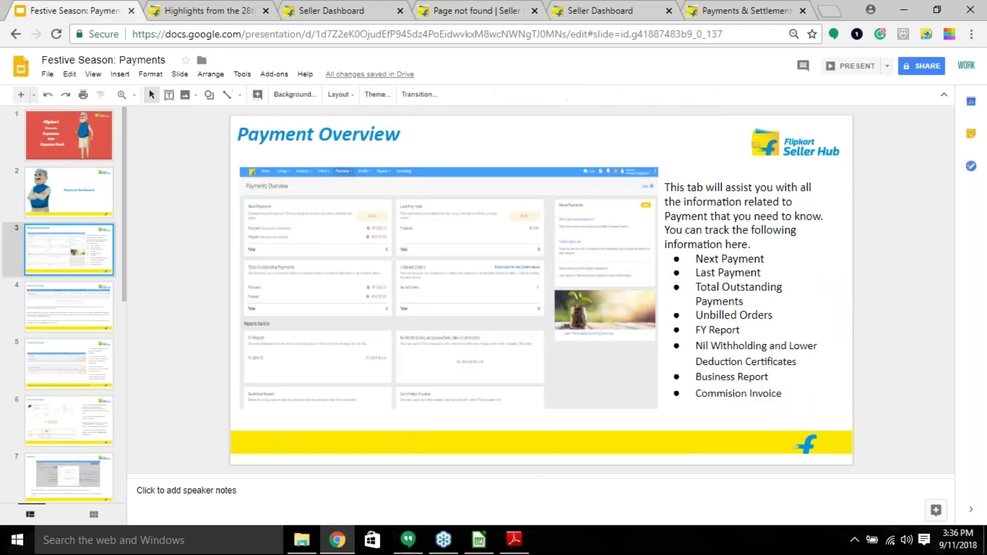
- Switch to the Flipkart Seller Dashboard and open the Payments Overview page at its Next Payment section
left_click(331, 11)
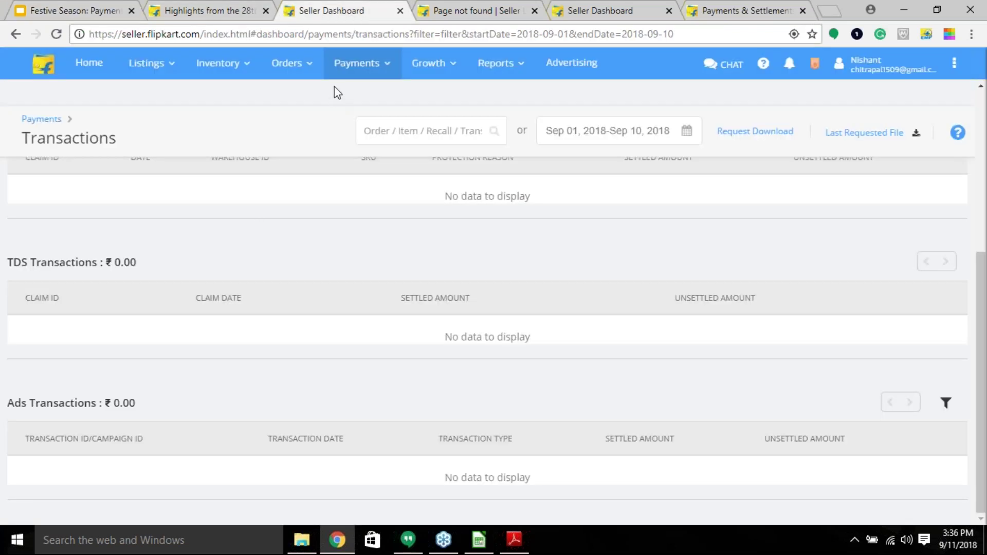
mouse_move(357, 67)
left_click(383, 97)
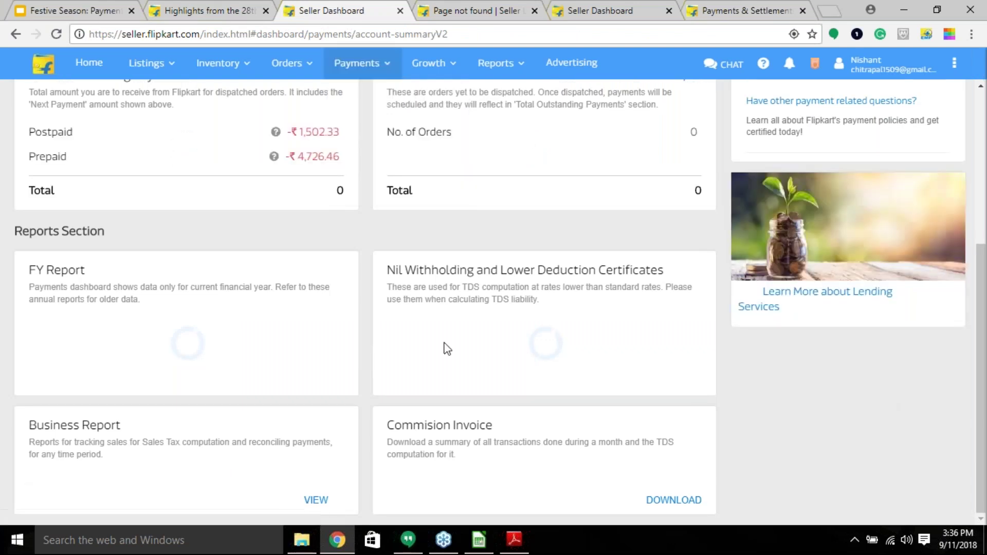
scroll(445, 347, "up", 3)
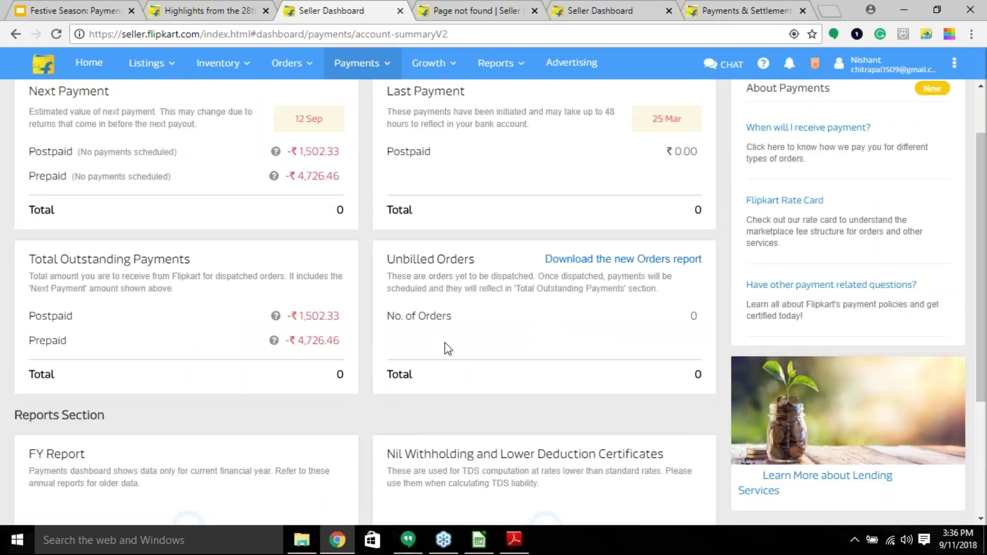
scroll(445, 343, "up", 1)
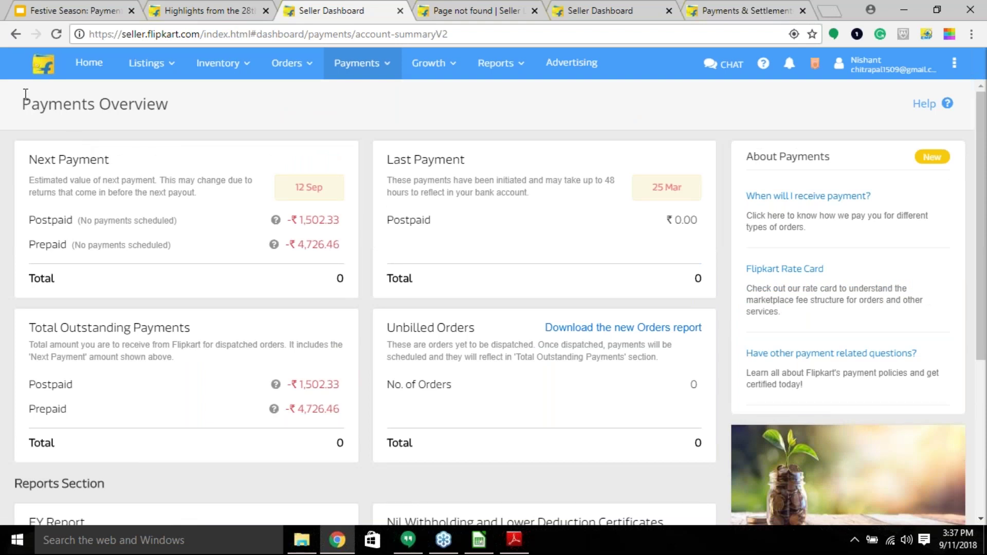
- Check which pages the payments area offers and examine the Payments Overview from Next Payment to the Reports Section
left_click(338, 64)
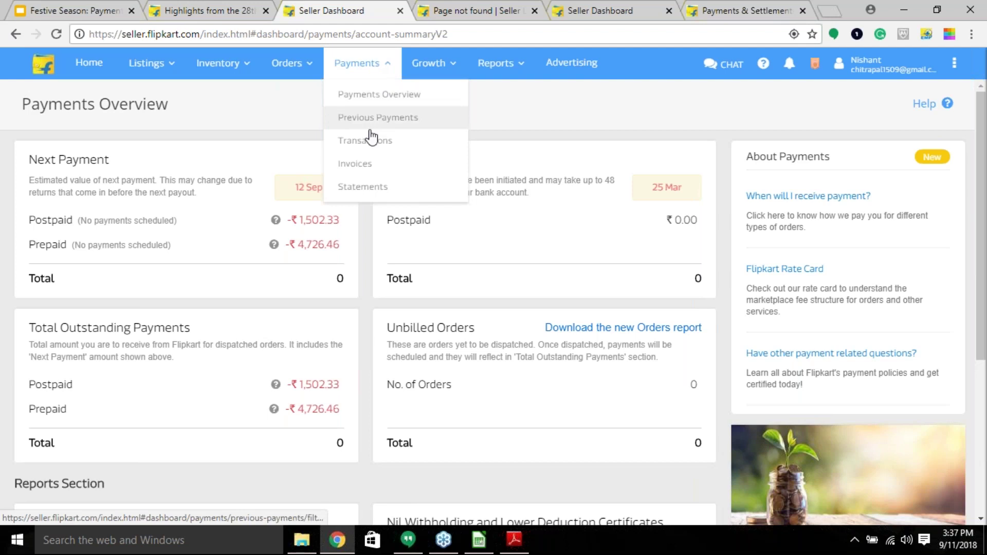
left_click(342, 64)
left_click(342, 65)
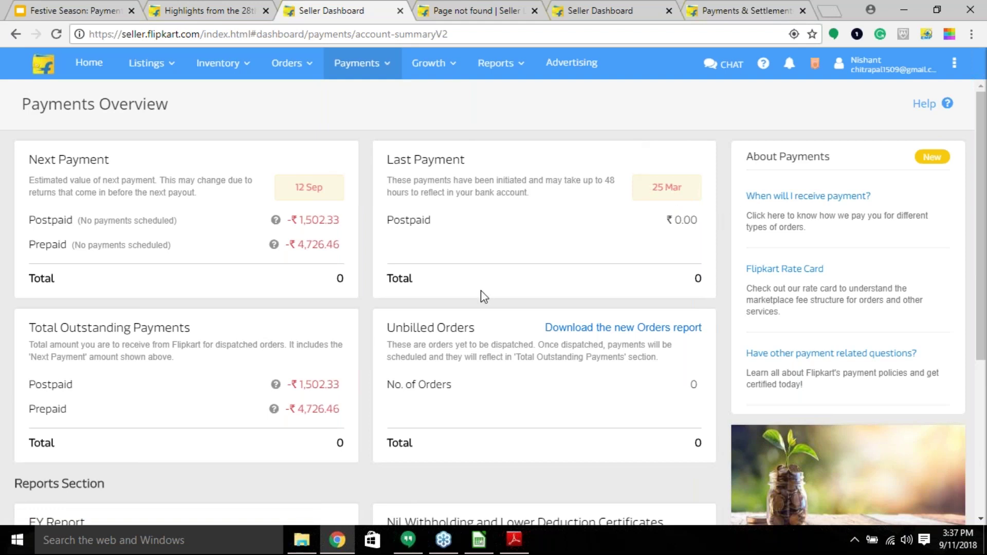
scroll(480, 296, "down", 1)
scroll(480, 295, "down", 4)
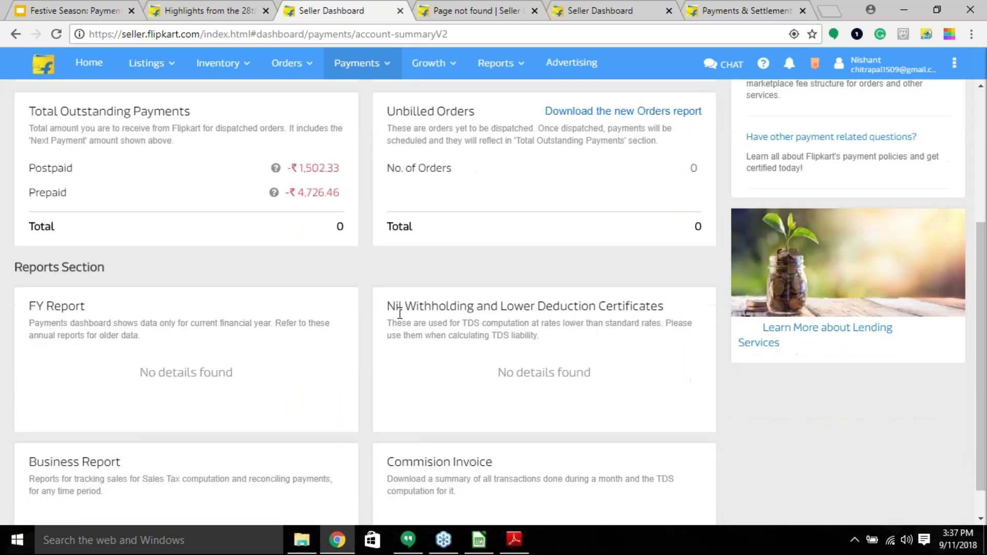
scroll(400, 314, "up", 4)
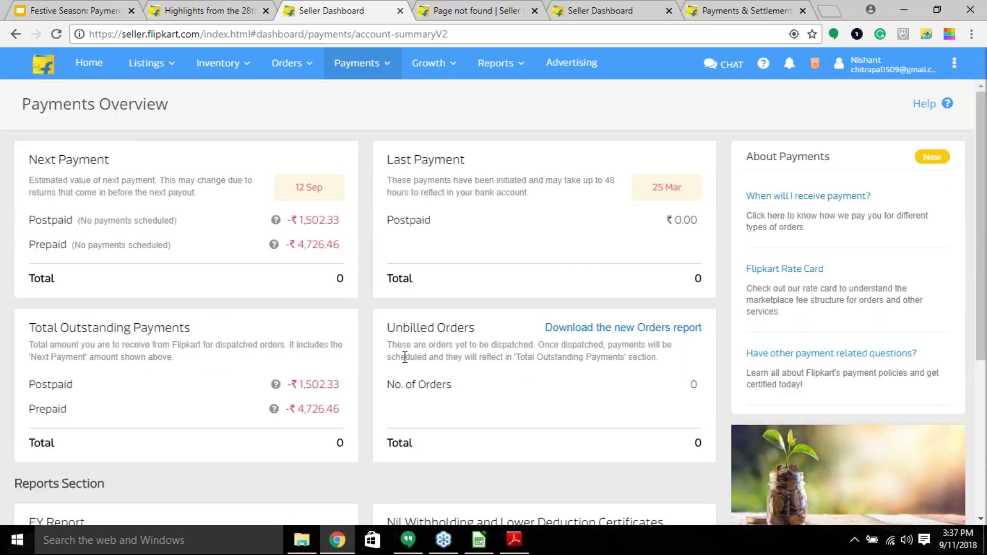
scroll(293, 323, "down", 1)
scroll(293, 323, "down", 3)
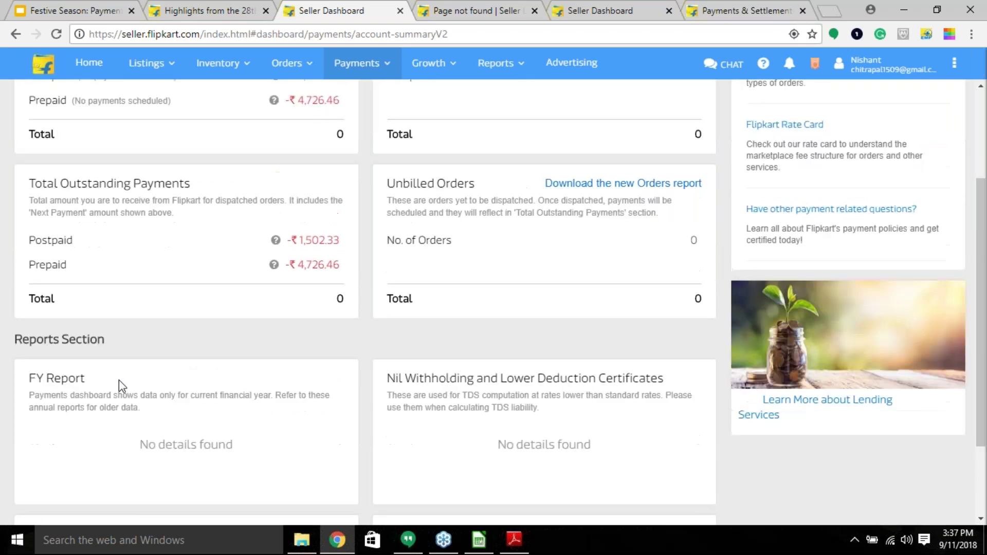
scroll(134, 378, "down", 1)
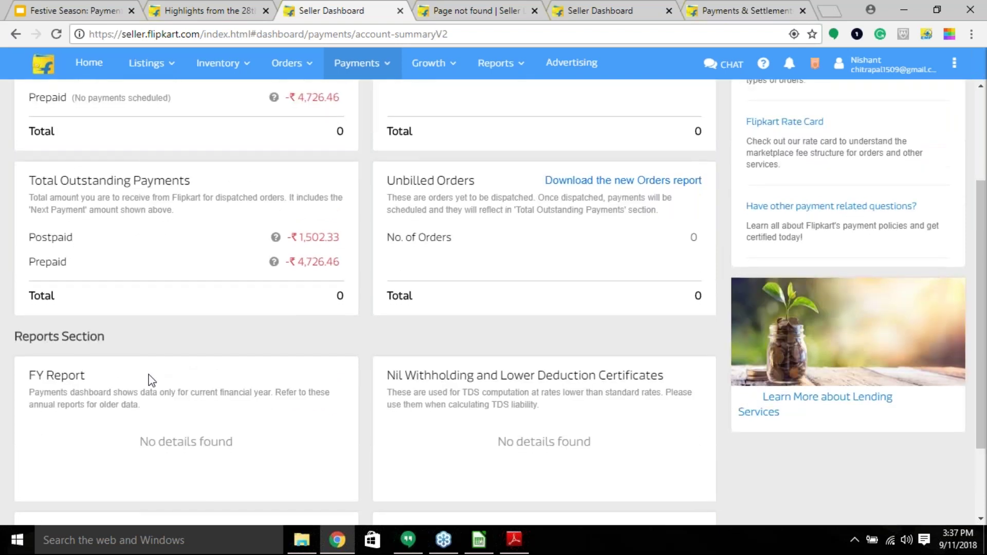
scroll(150, 380, "down", 2)
scroll(247, 401, "up", 1)
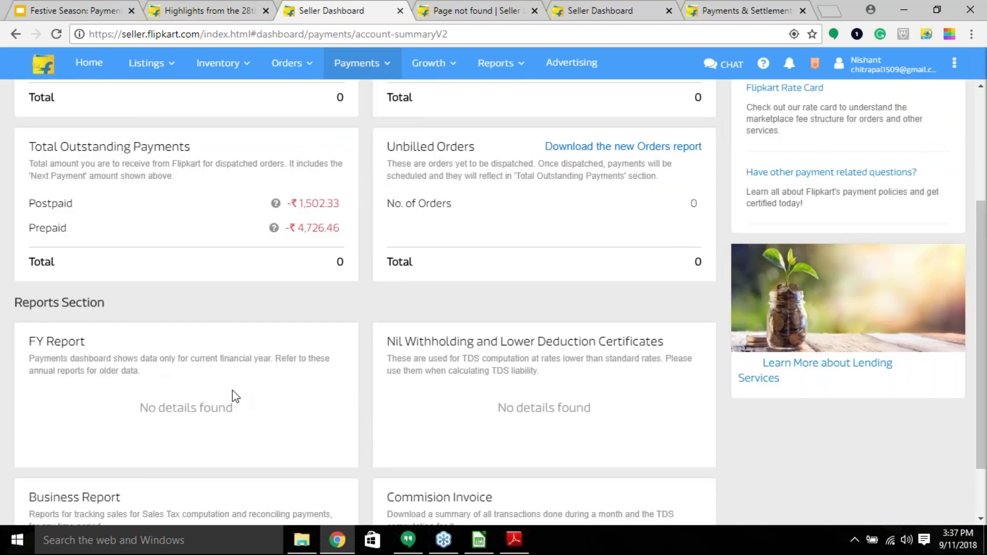
- Open the postpaid amount of the next payment and look through its transaction lists down to Ads Transactions
scroll(232, 395, "up", 3)
left_click(315, 221)
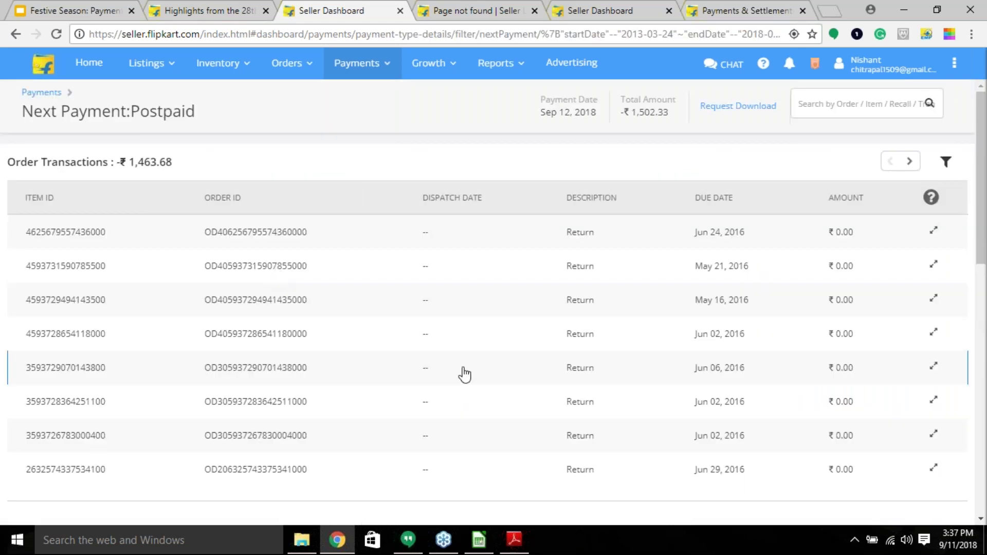
scroll(456, 371, "down", 6)
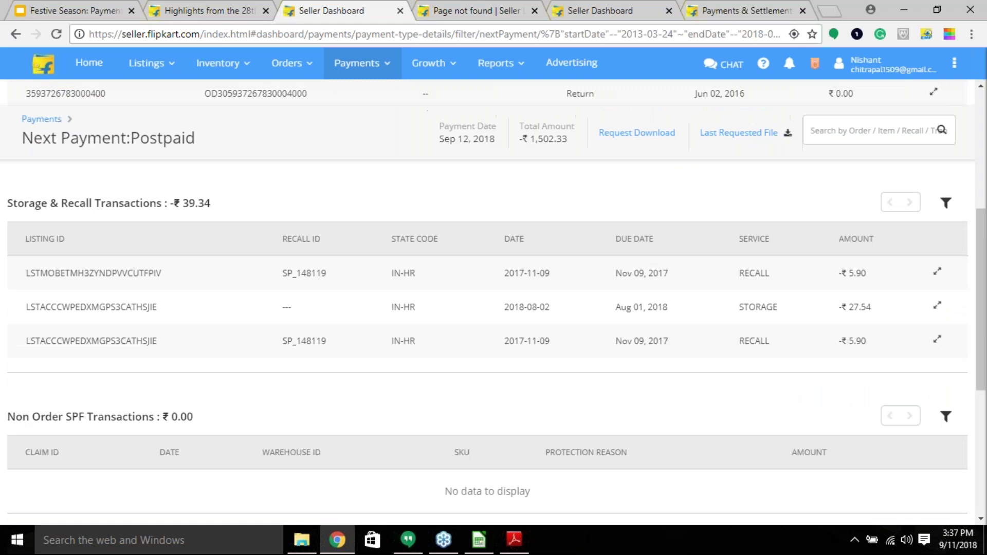
scroll(453, 370, "down", 2)
scroll(455, 369, "down", 3)
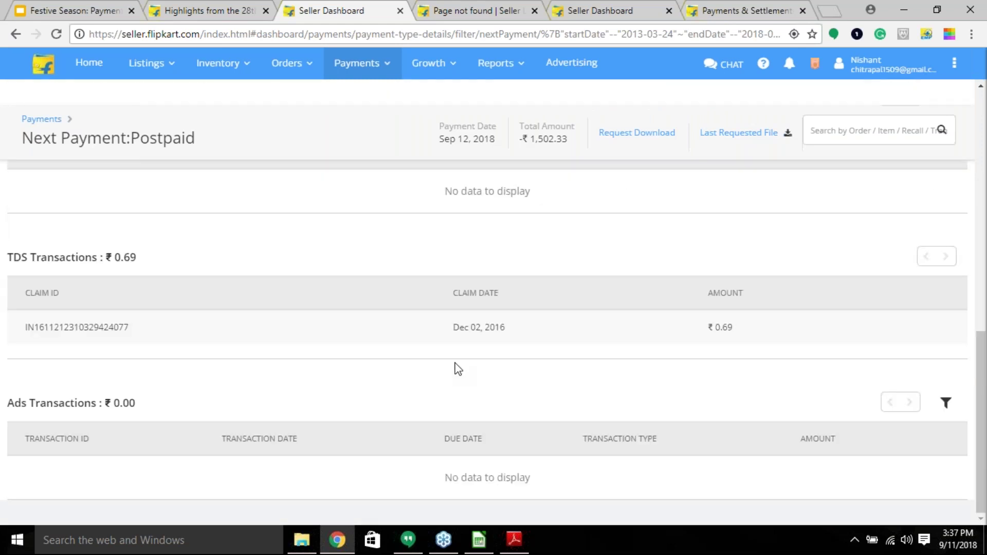
- Return to Order Transactions of the postpaid next payment and page forward to entries with deducted return amounts
scroll(548, 417, "up", 10)
scroll(548, 417, "up", 3)
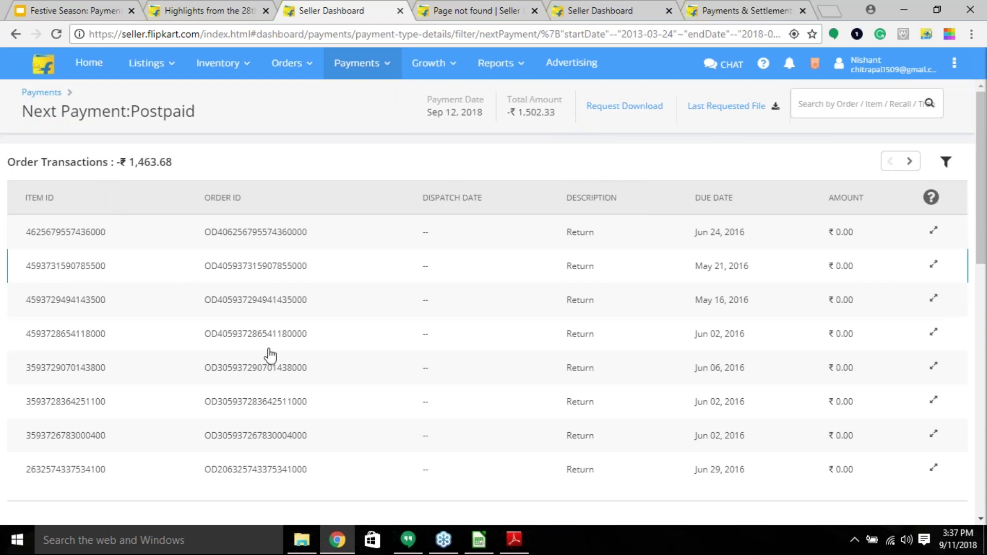
left_click(910, 161)
left_click(909, 162)
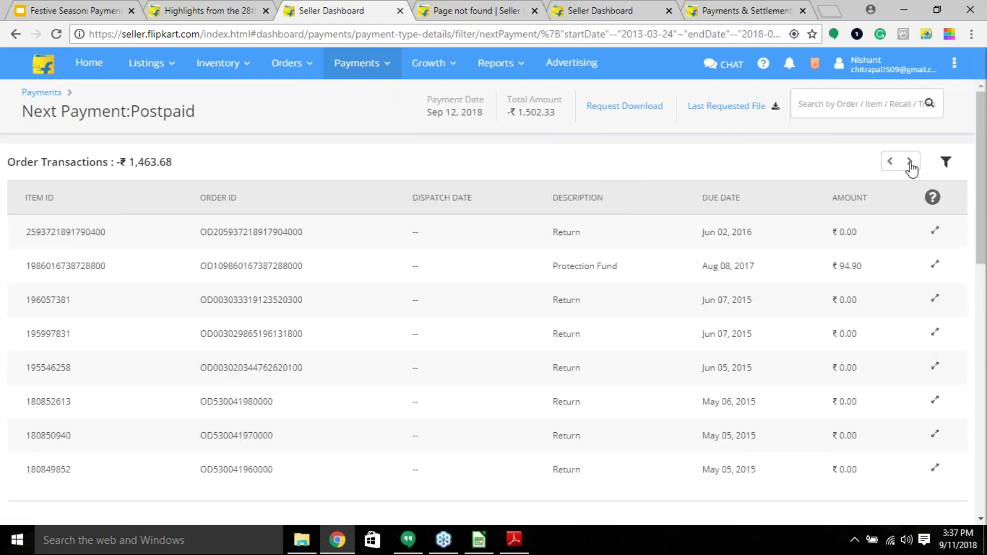
left_click(909, 162)
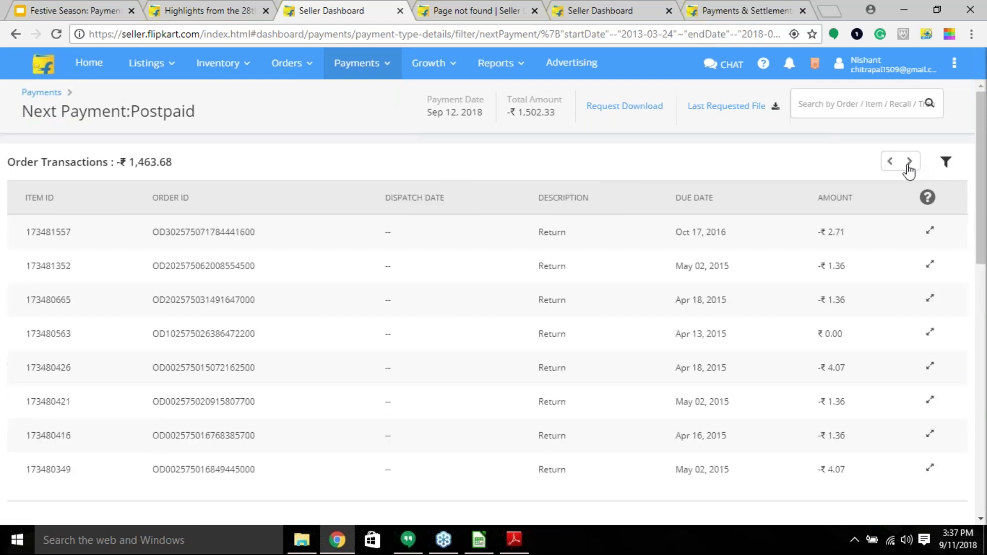
left_click(909, 163)
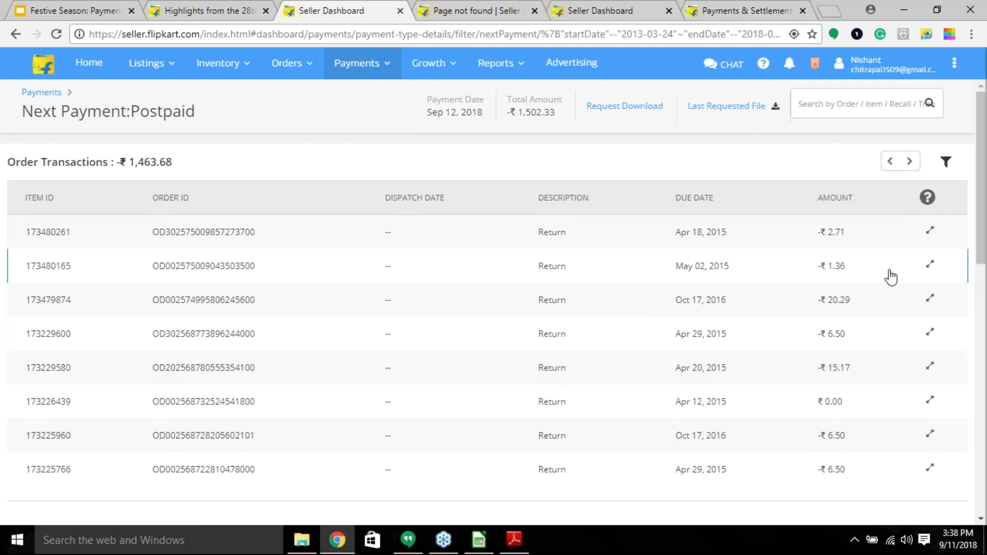
- Open the item history of the first return listed, review its full transaction history down to Net Earnings, and close it
left_click(930, 233)
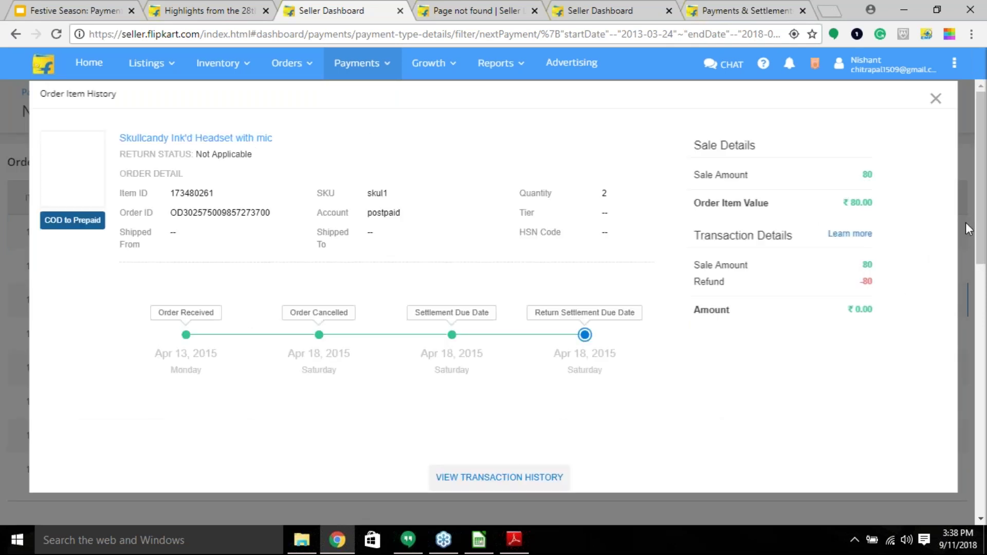
mouse_move(357, 62)
left_click(517, 486)
scroll(532, 461, "down", 5)
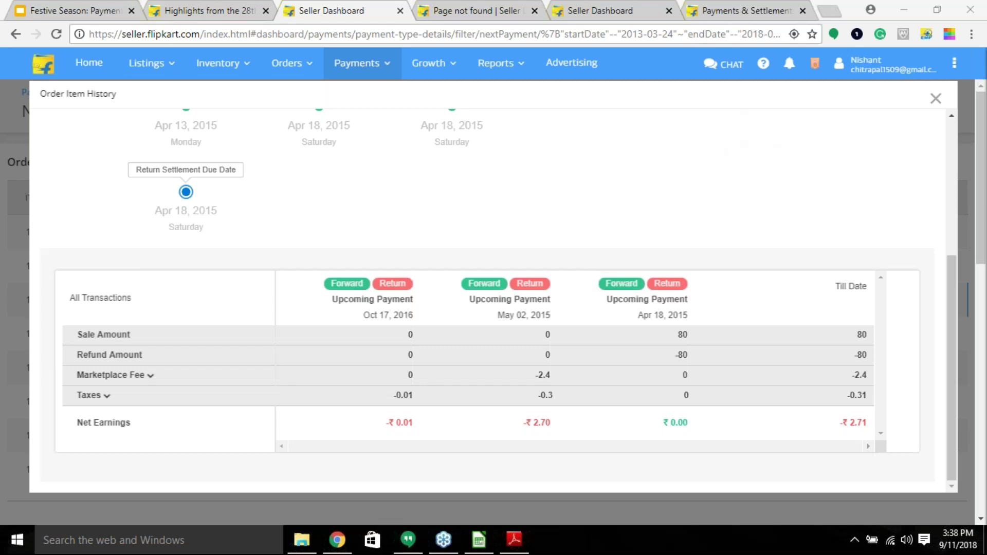
left_click(940, 103)
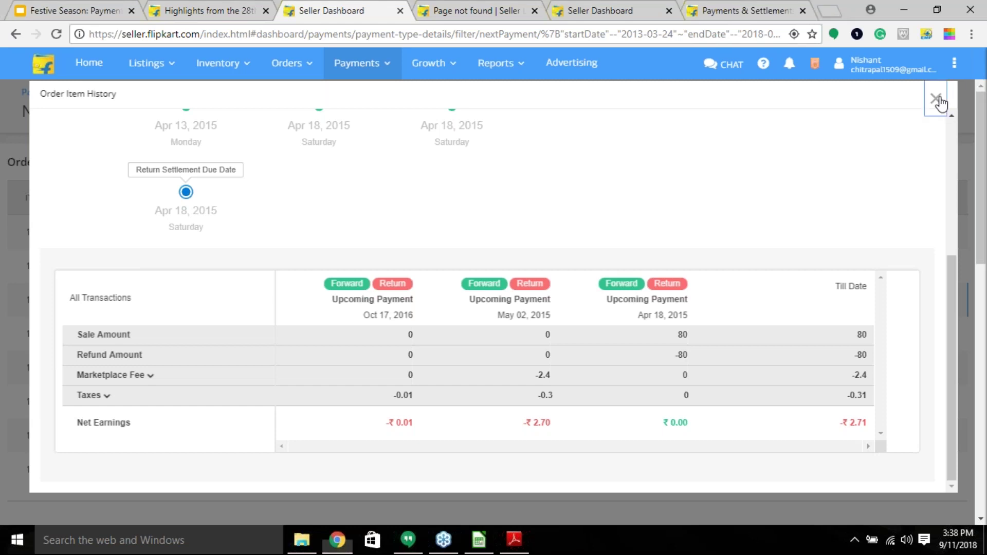
left_click(940, 103)
- Examine the postpaid payment's Storage & Recall, Non Order SPF, TDS and Ads Transactions, highlighting the TDS claim row
scroll(281, 309, "down", 5)
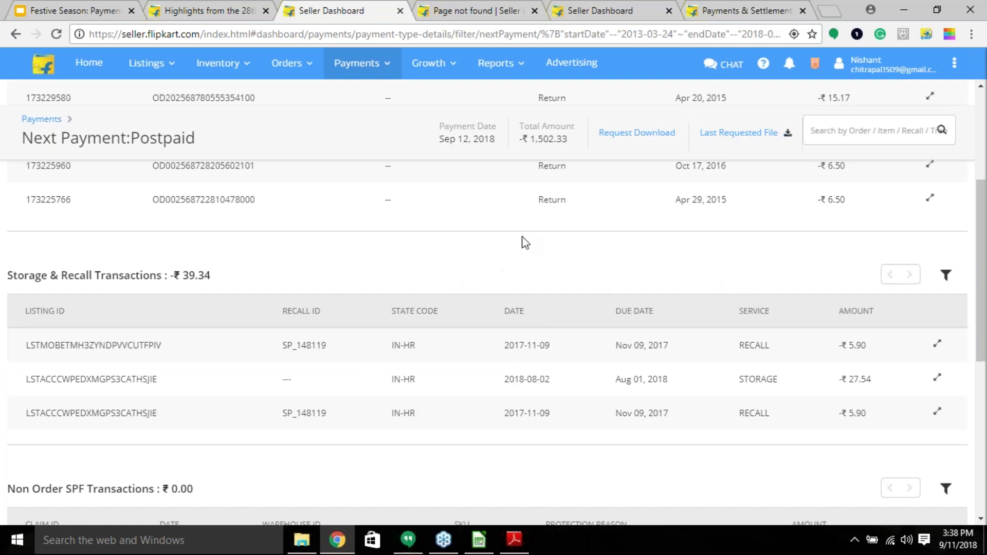
scroll(653, 287, "down", 1)
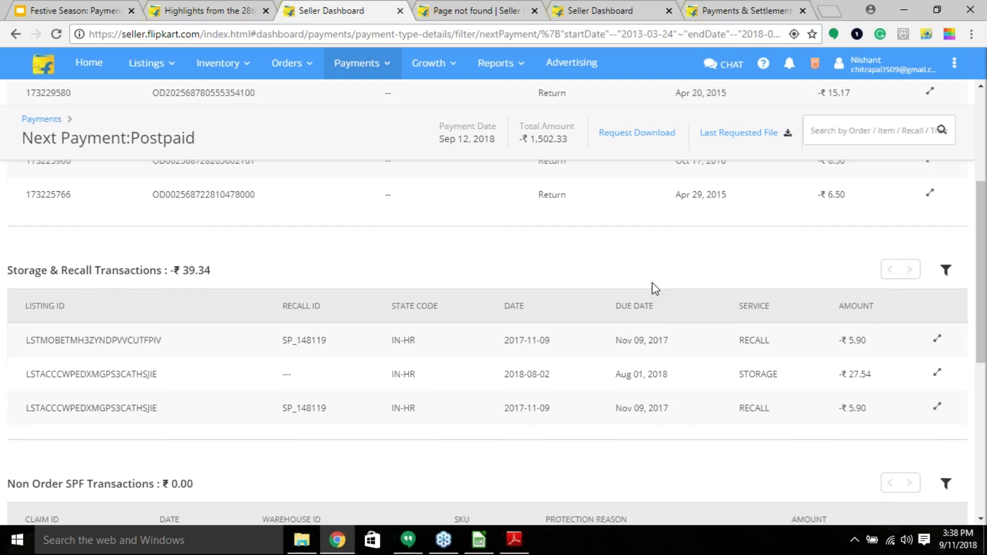
scroll(651, 283, "down", 3)
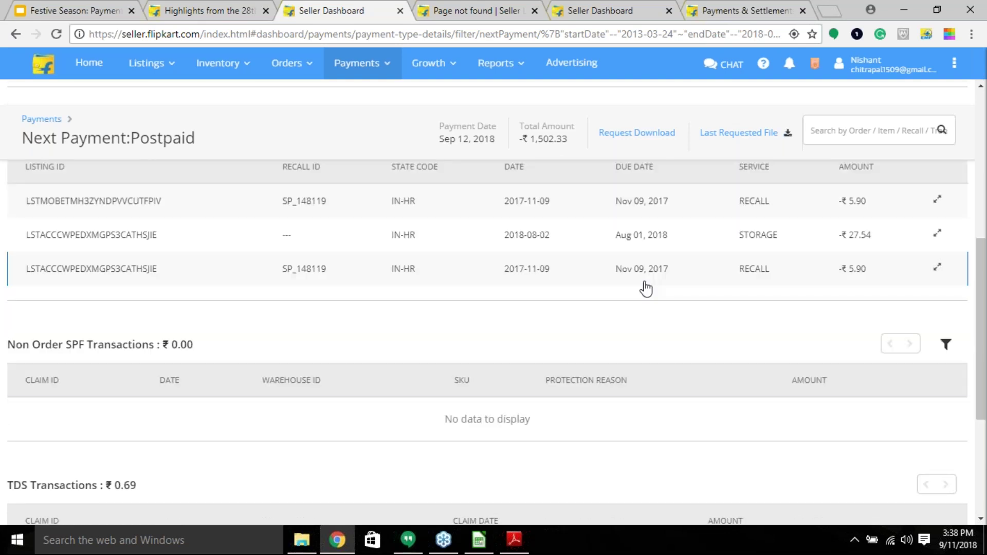
scroll(646, 289, "down", 3)
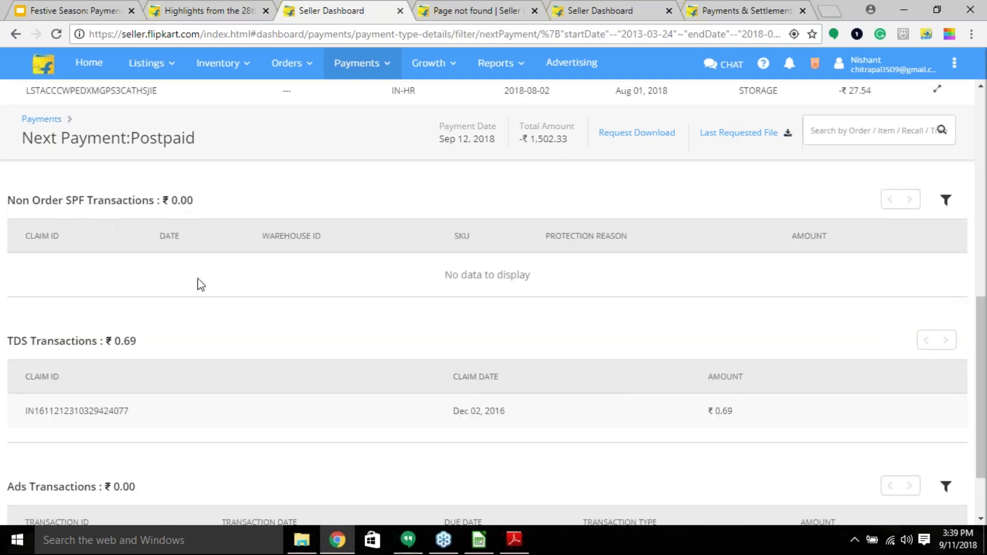
scroll(209, 308, "down", 2)
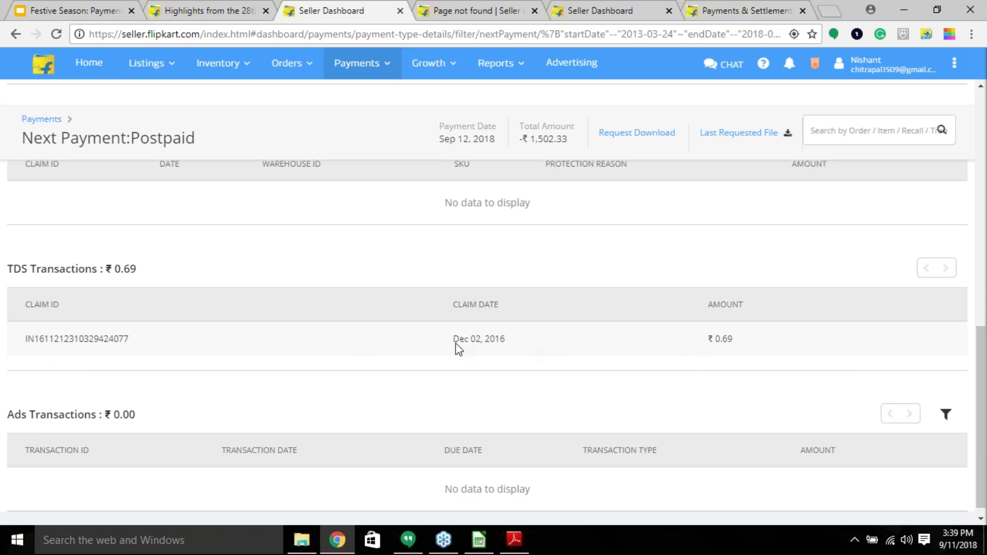
left_click_drag(675, 341, 11, 331)
scroll(584, 228, "up", 1)
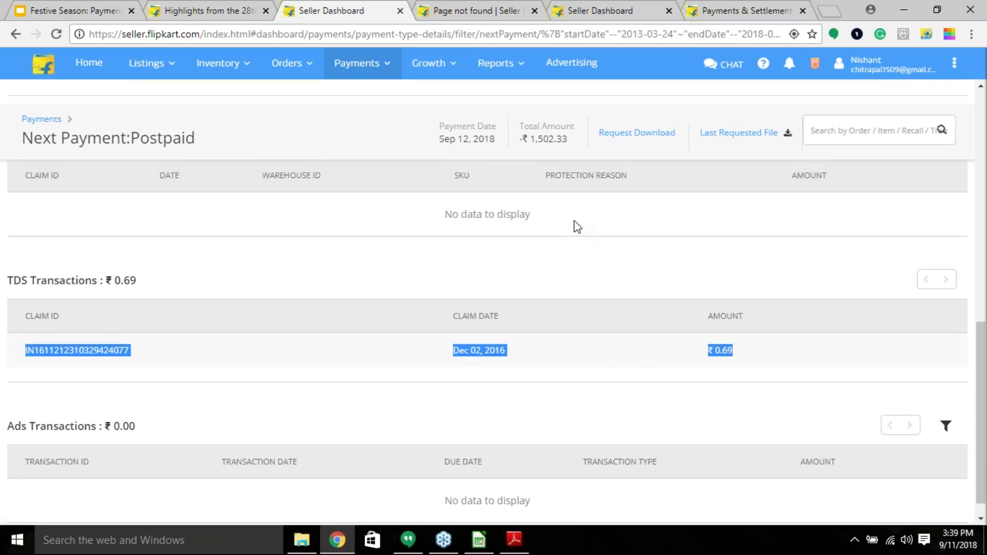
scroll(617, 349, "up", 4)
scroll(617, 350, "up", 5)
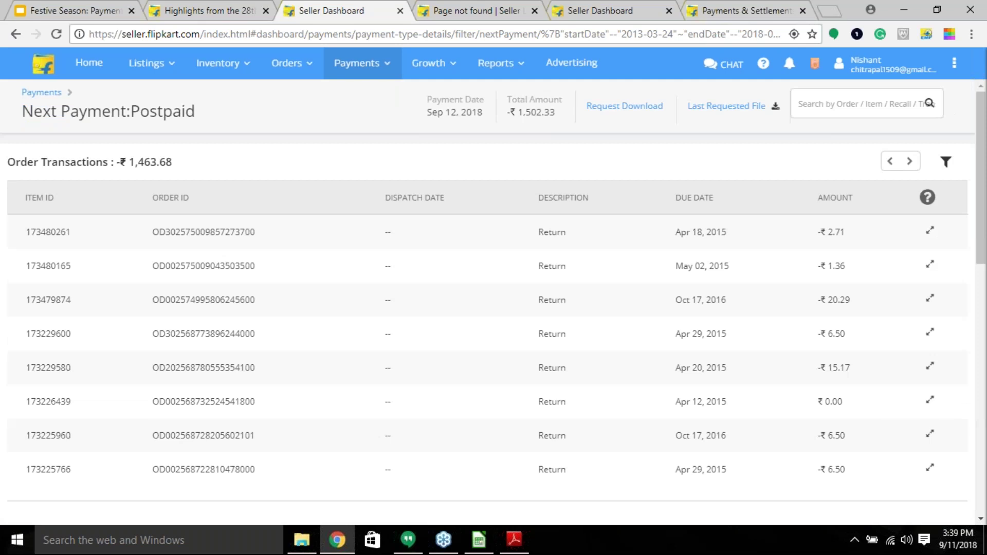
- Return to the Payments Overview and look through its payment summaries down to the Reports Section
left_click(381, 98)
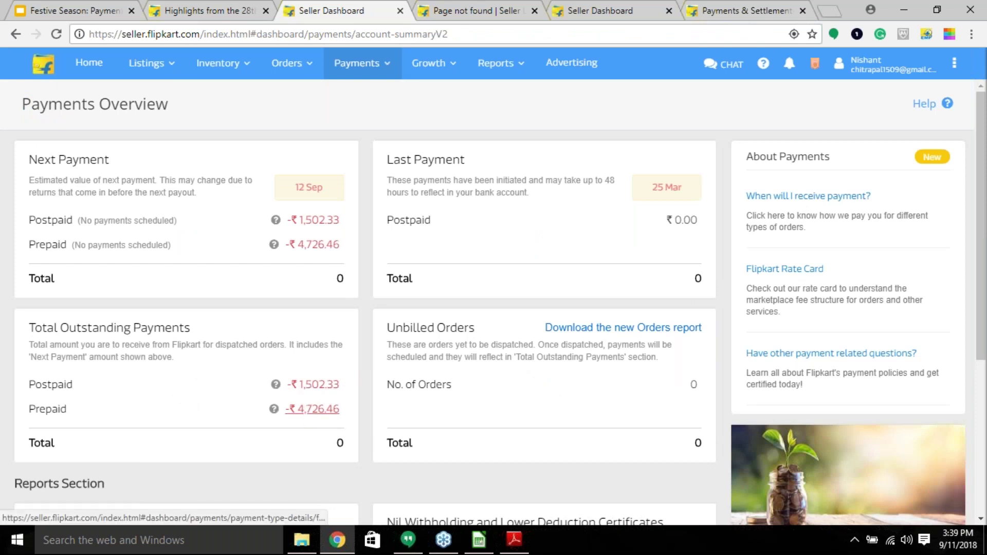
scroll(604, 283, "down", 1)
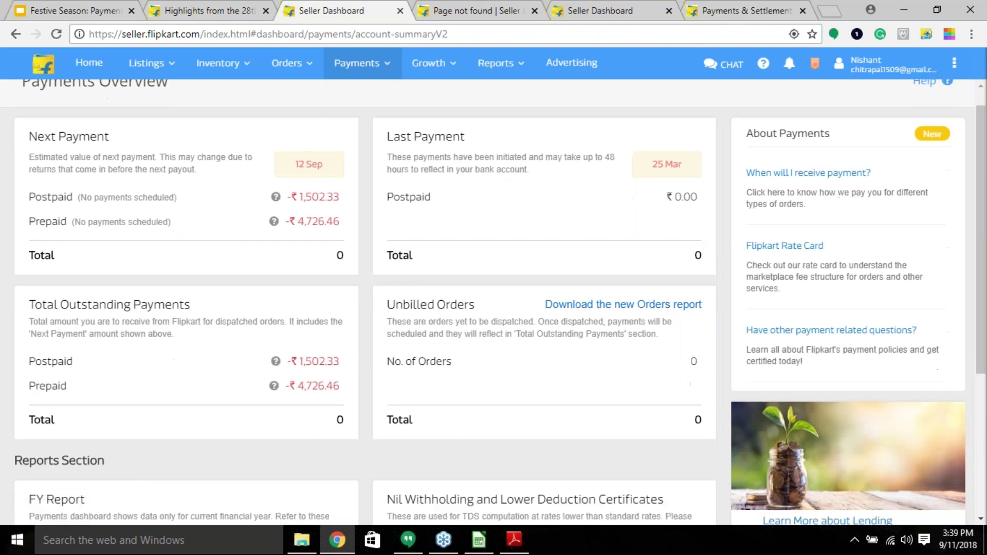
scroll(493, 303, "down", 1)
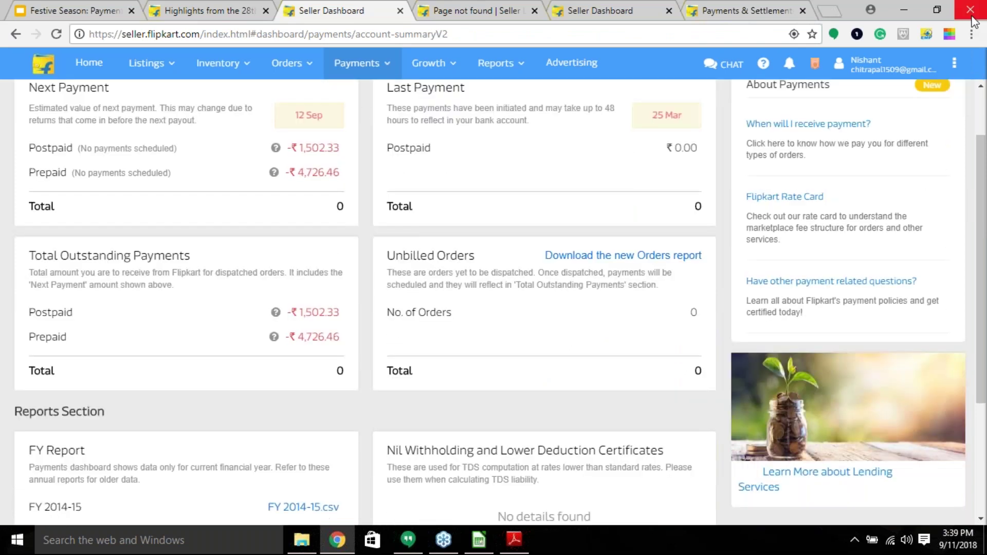
left_click(973, 15)
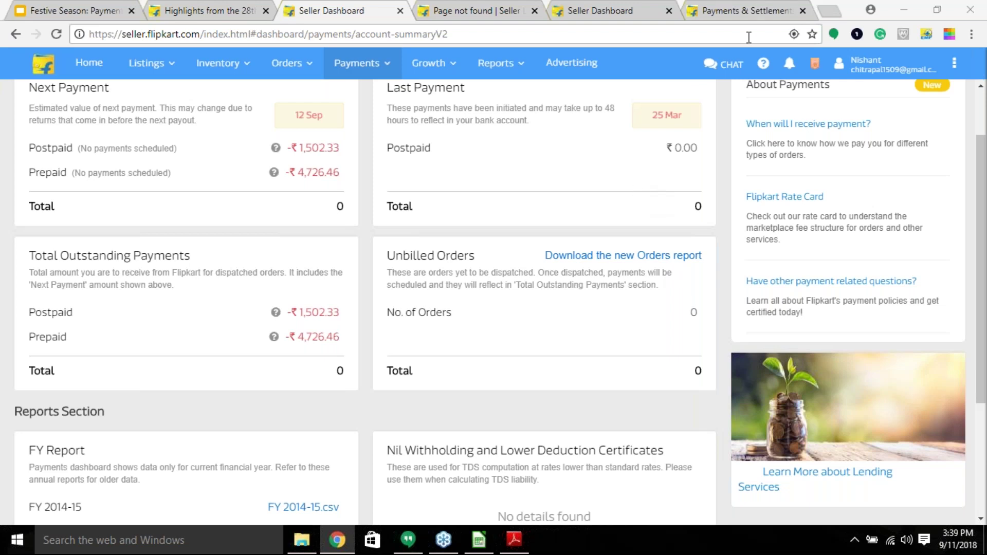
scroll(49, 440, "down", 3)
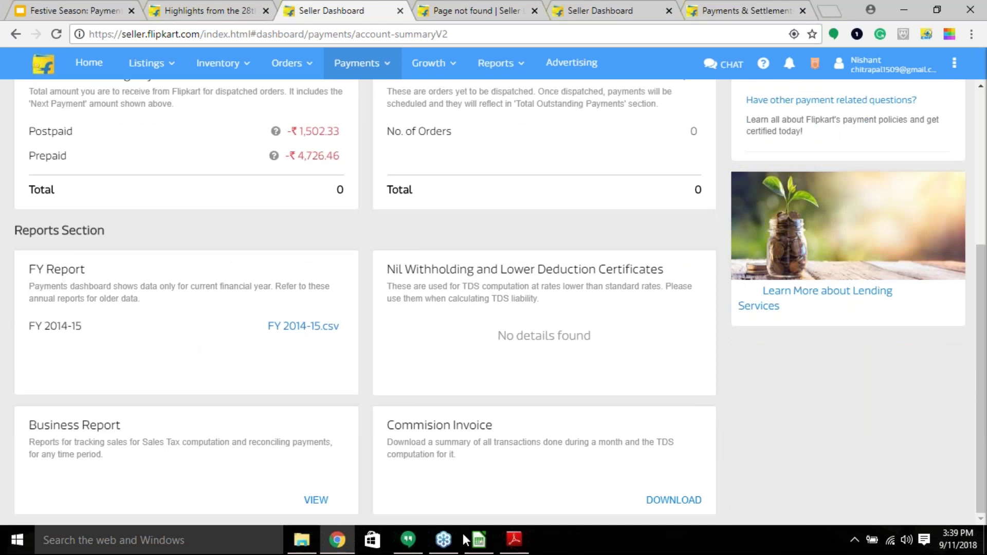
- Switch to the FY14-15 report in LibreOffice Calc, examine its order and settlement columns, and return to the seller dashboard
left_click(479, 541)
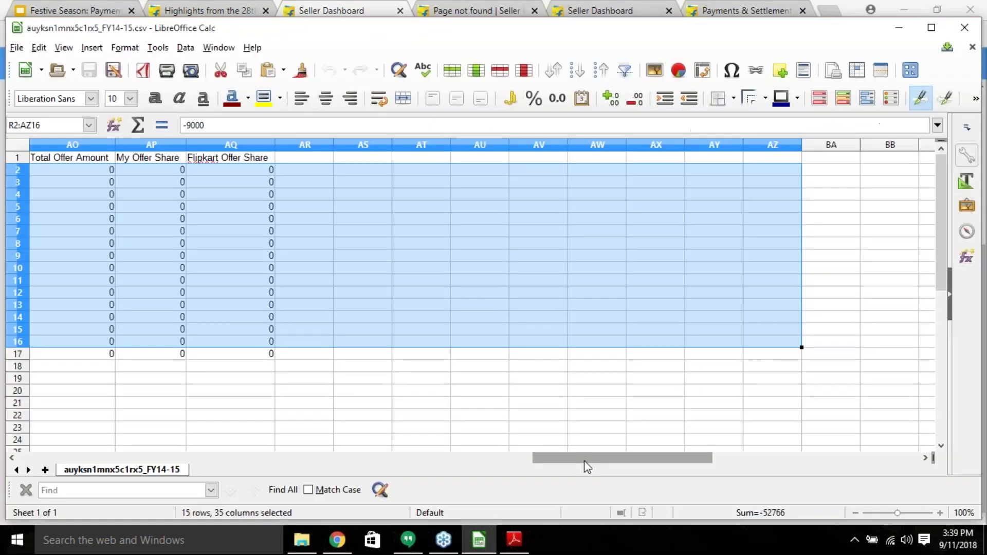
left_click_drag(584, 460, 114, 495)
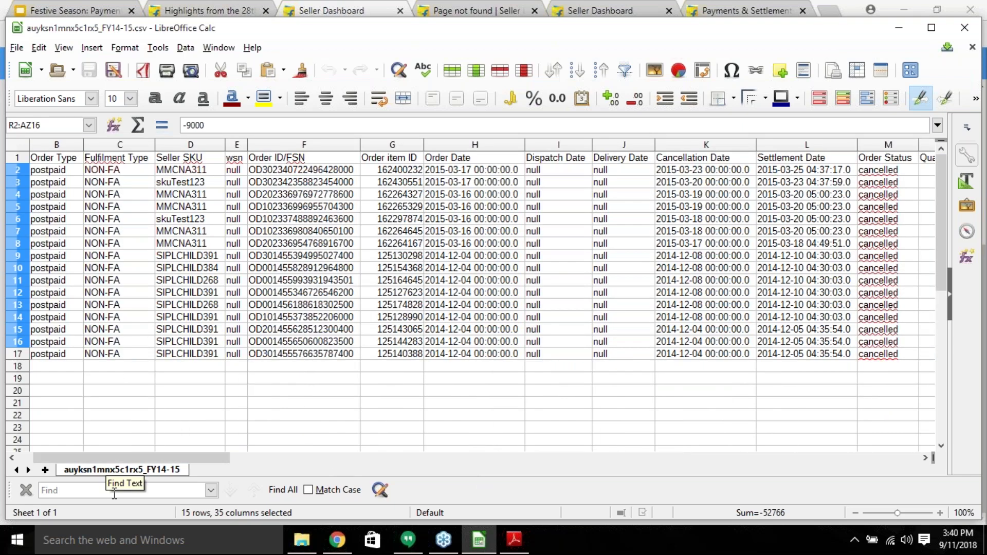
left_click(900, 28)
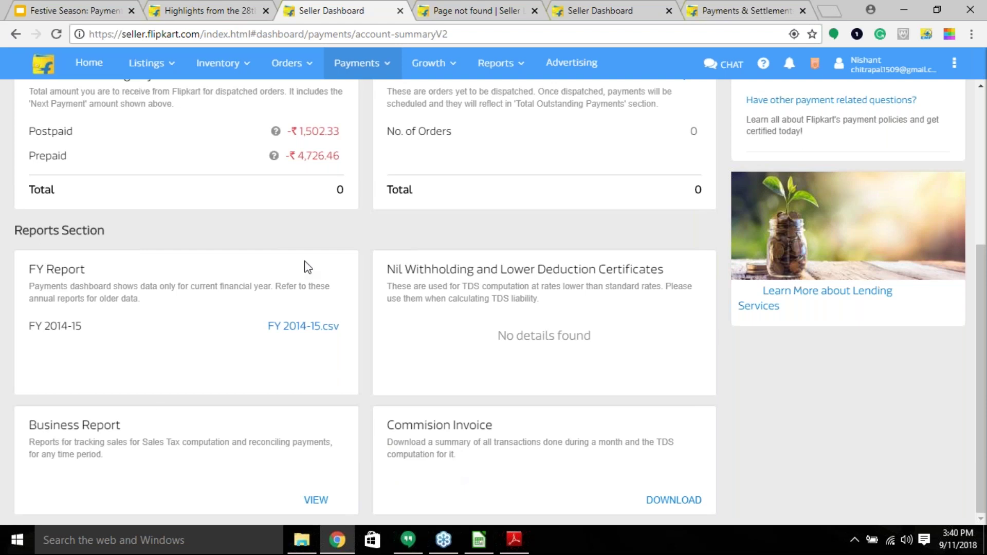
- Open the Report Centre and set up a new report with type Payment Reports and sub-type Negative Settlement Report
left_click(528, 75)
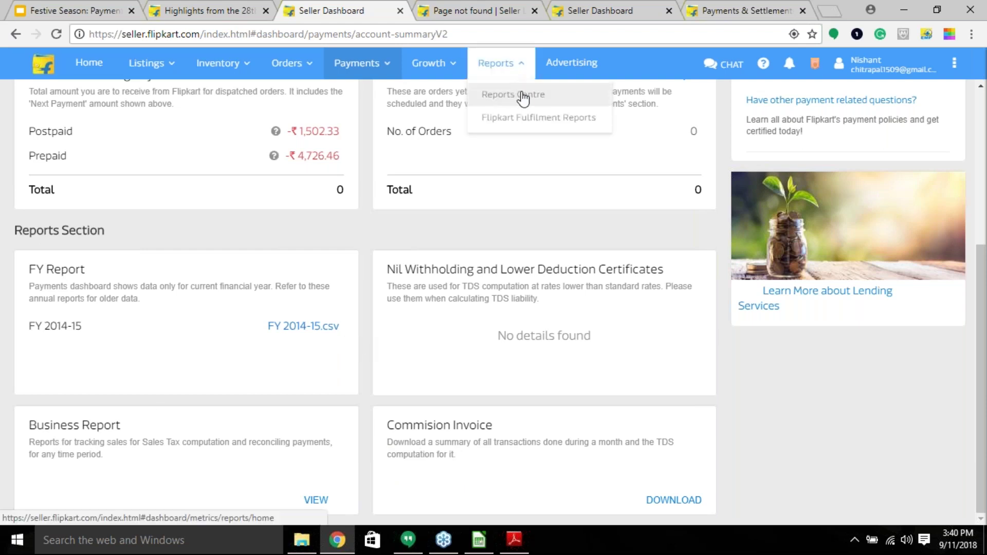
left_click(523, 96)
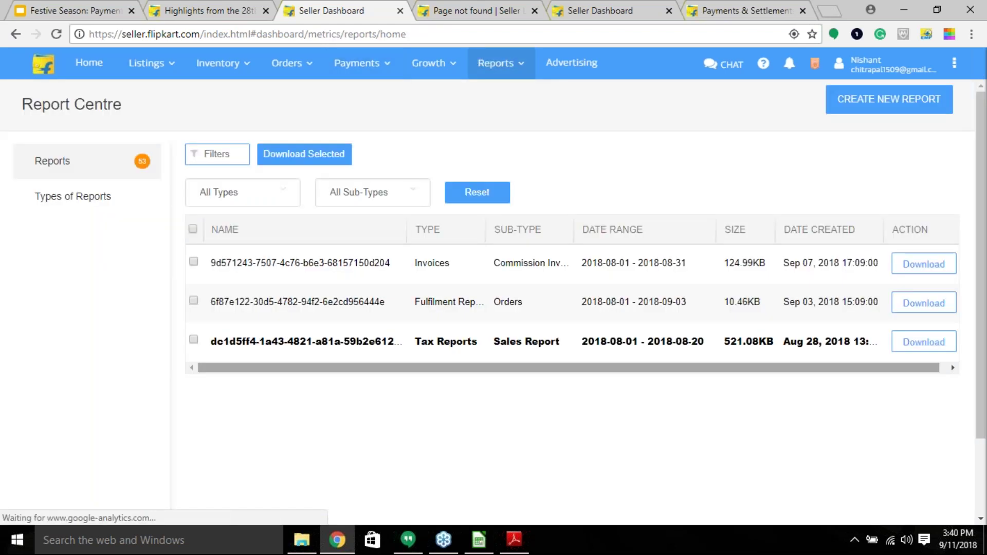
left_click(888, 99)
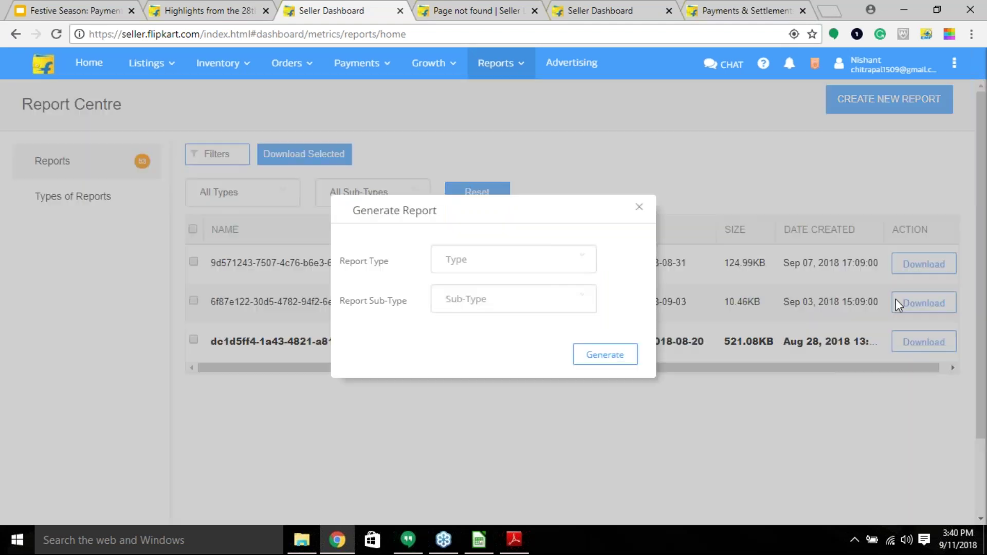
left_click(487, 263)
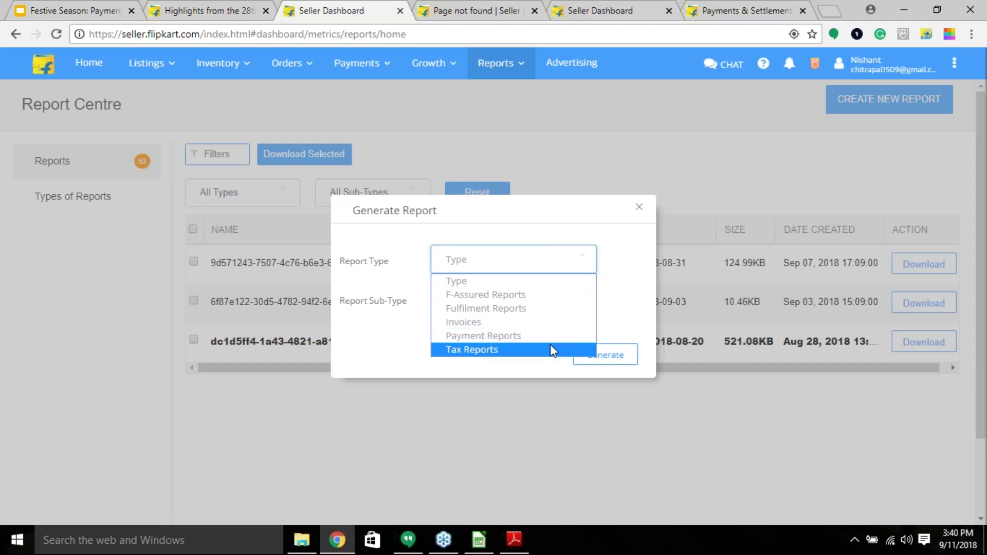
left_click(470, 300)
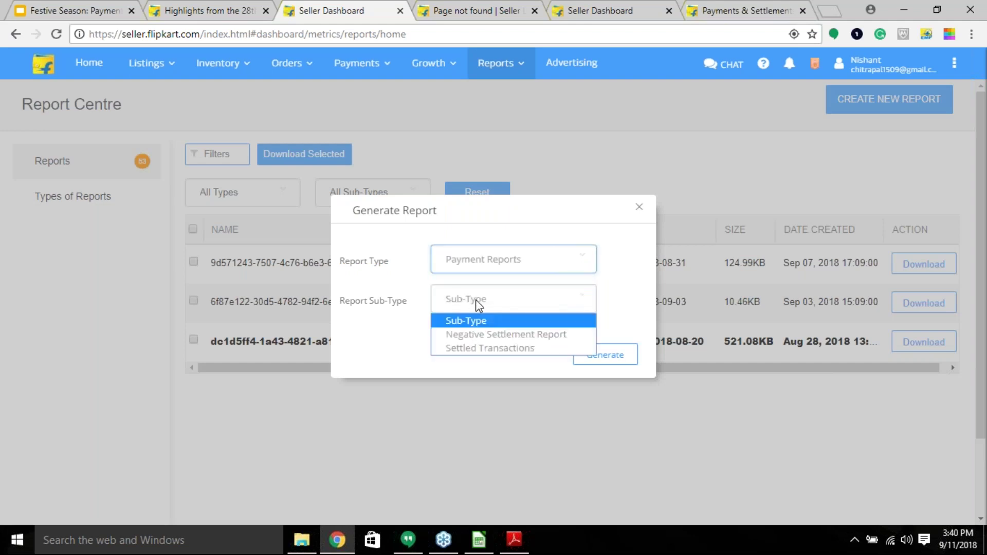
left_click(484, 261)
left_click(524, 335)
left_click(504, 302)
left_click(520, 333)
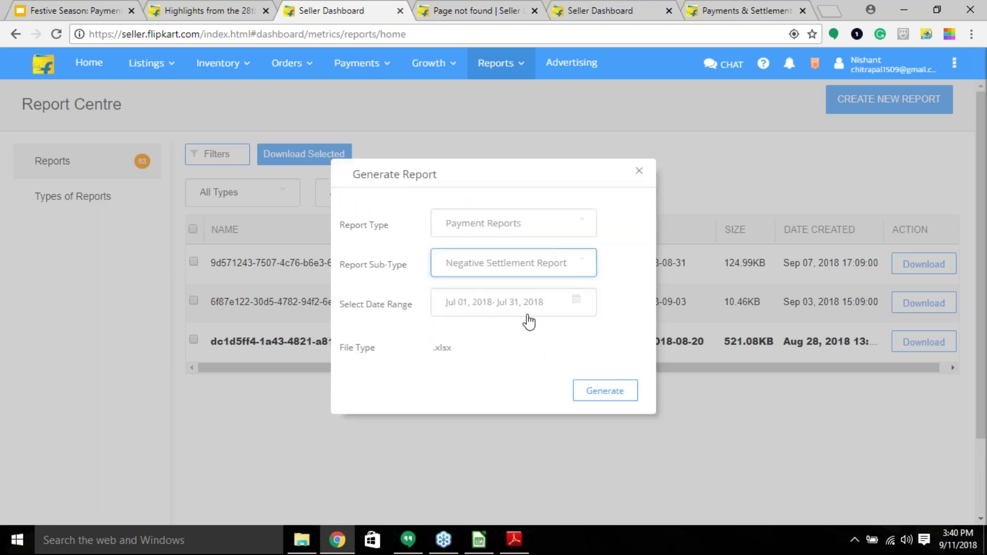
- Try the Settled Transactions sub-type and a Negative Settlement Report for Jun 2018, closing the form without generating a report
left_click(529, 267)
left_click(528, 295)
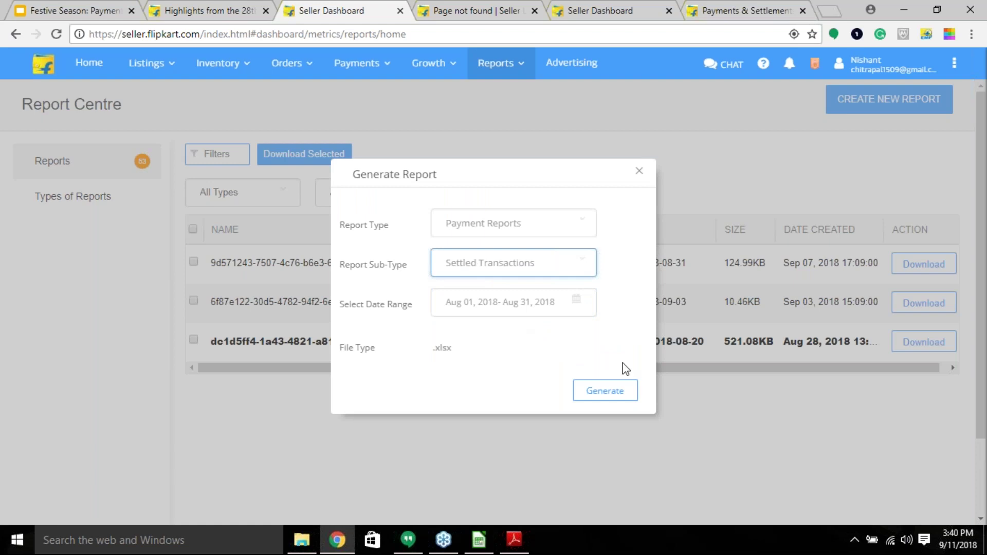
left_click(506, 268)
left_click(524, 299)
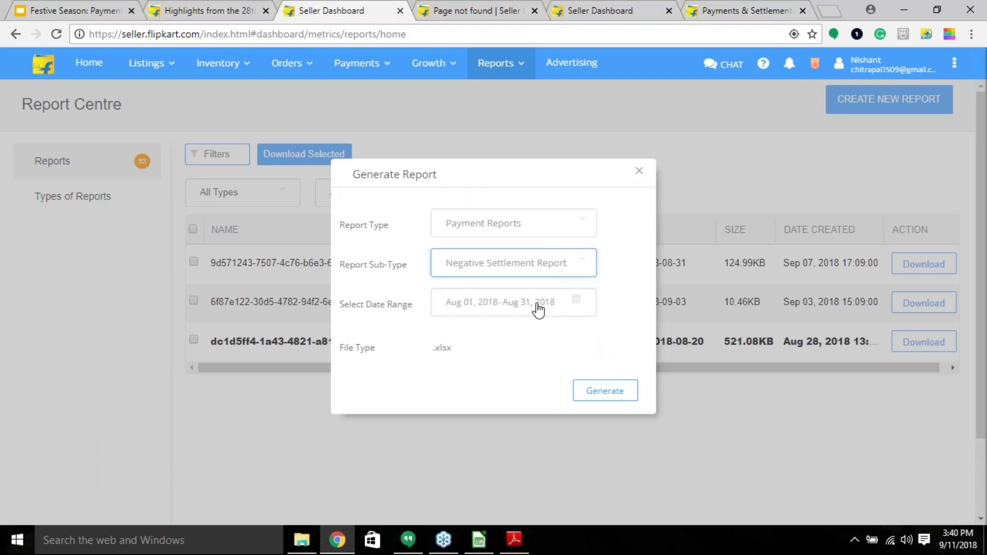
left_click(511, 303)
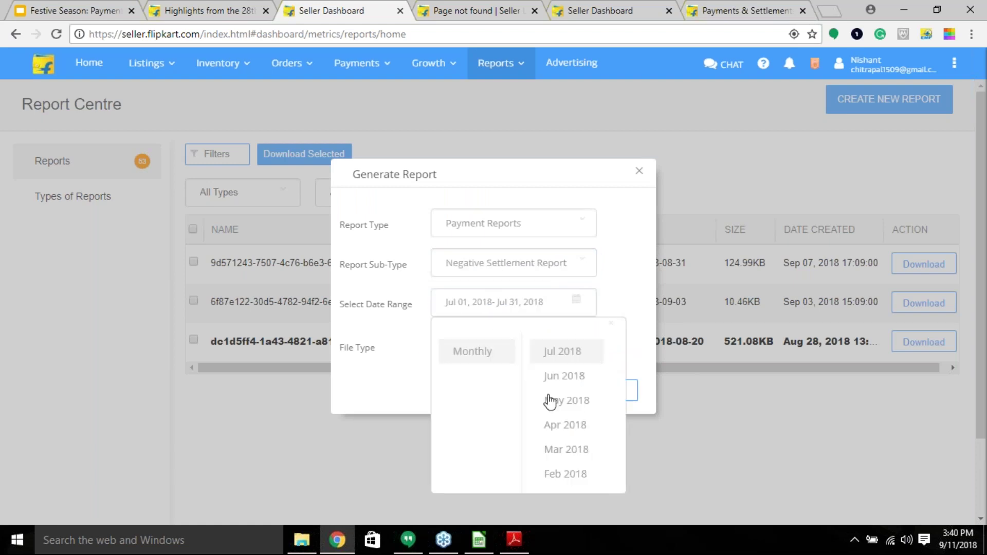
left_click(573, 379)
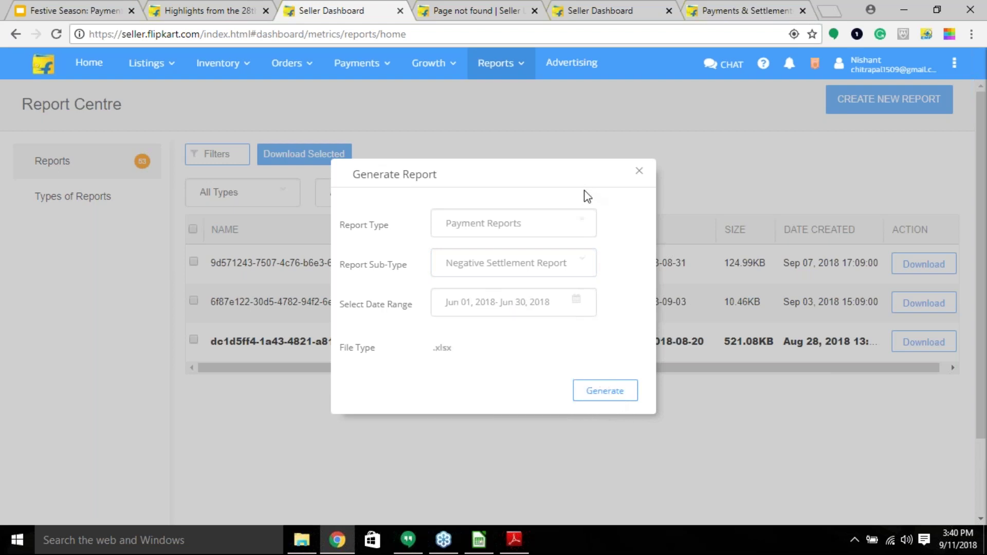
left_click(640, 171)
- Open the Transactions page, filter it to Sep 01–Sep 10, 2018 and look through the order, storage, SPF, TDS and ads sections
mouse_move(379, 75)
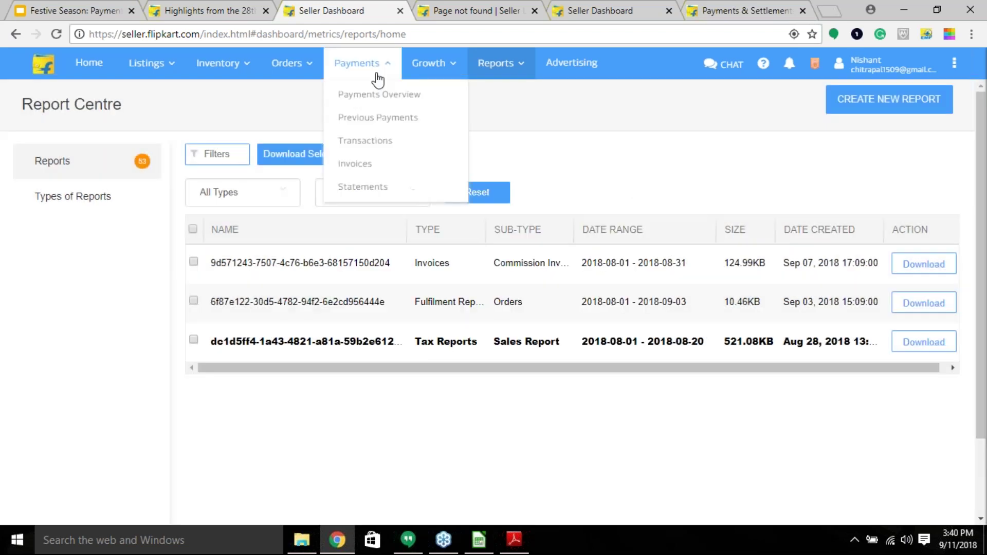
left_click(376, 146)
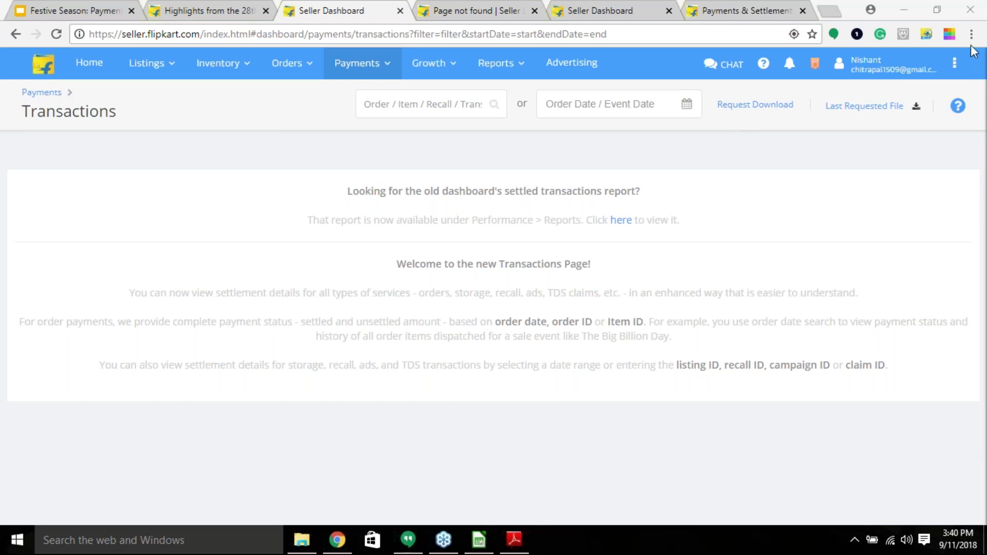
left_click(607, 103)
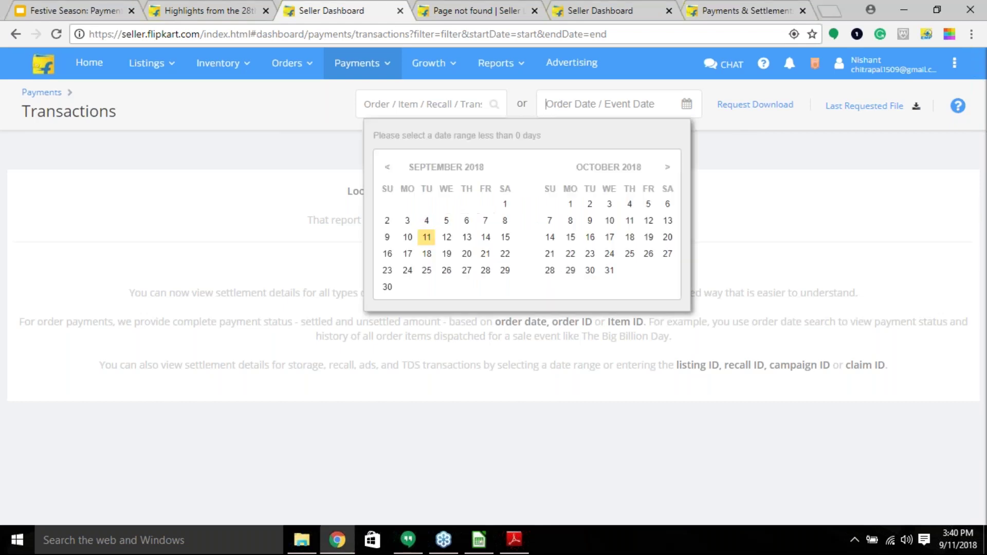
left_click(408, 237)
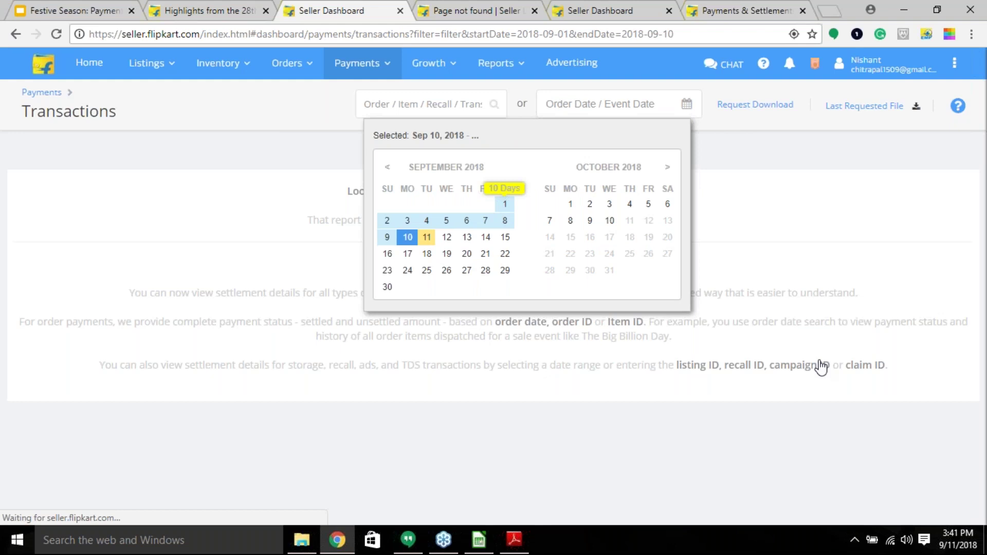
scroll(5, 249, "down", 2)
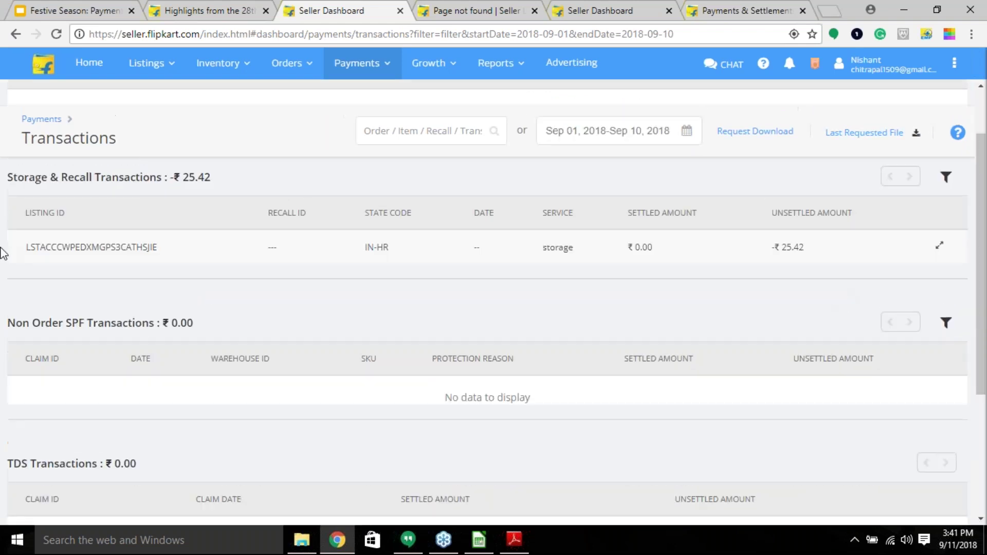
scroll(286, 343, "down", 3)
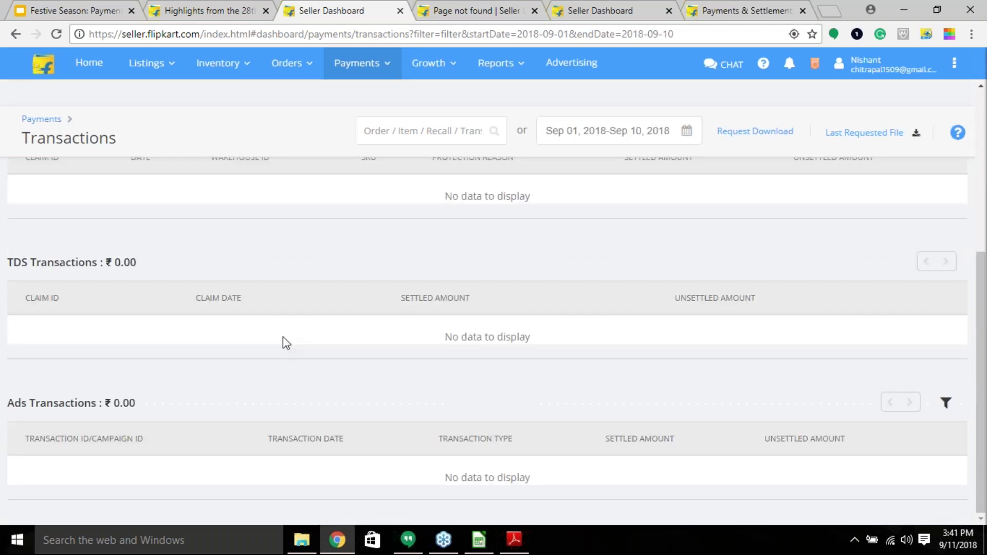
scroll(826, 374, "up", 1)
scroll(826, 375, "up", 5)
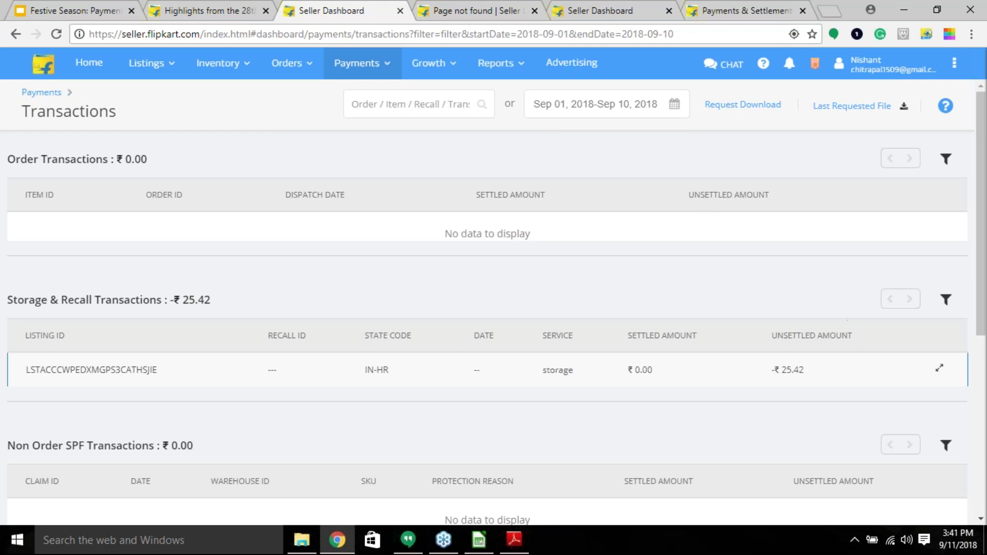
- Open the storage transaction's details, examine its fees and transaction history, and close the details
scroll(414, 387, "down", 1)
scroll(414, 387, "down", 4)
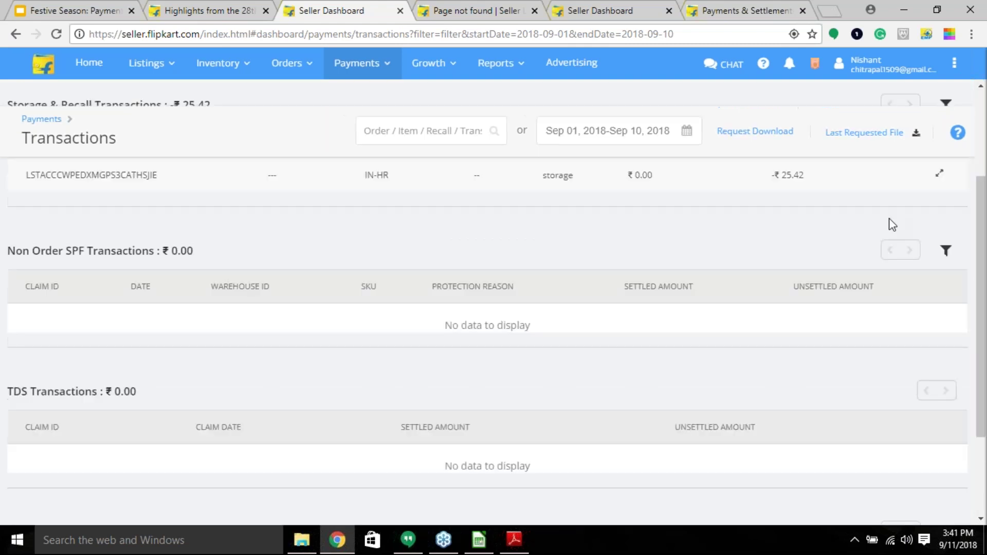
left_click(939, 178)
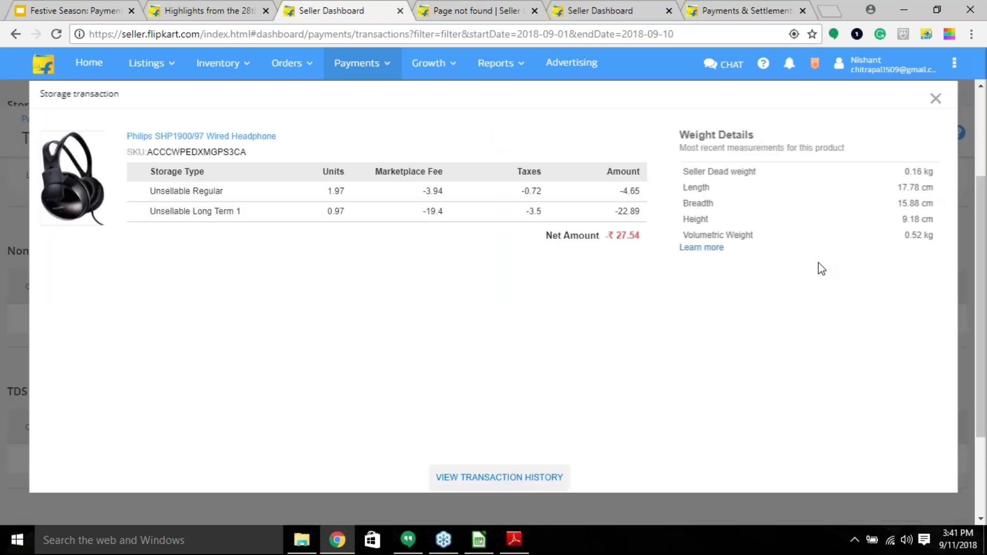
left_click(535, 476)
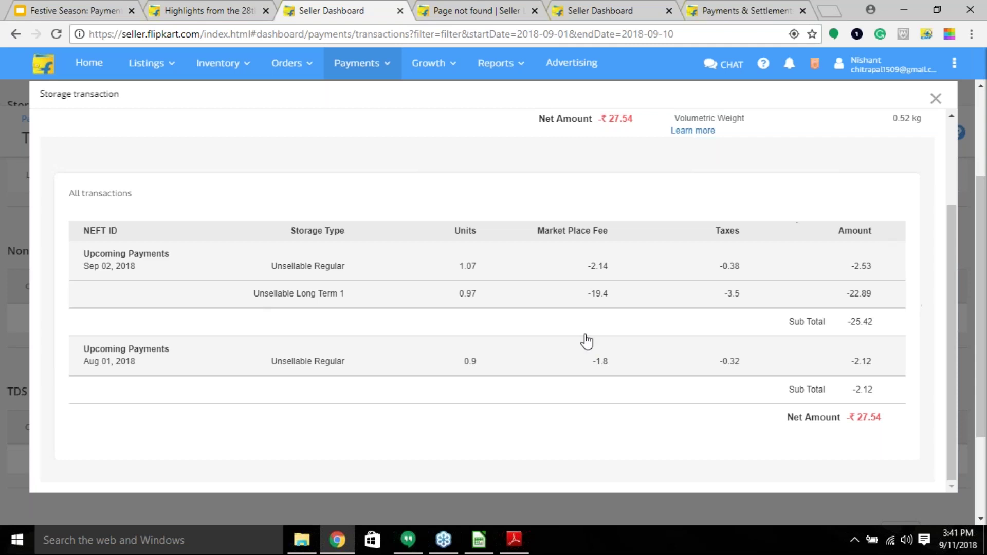
scroll(614, 360, "up", 3)
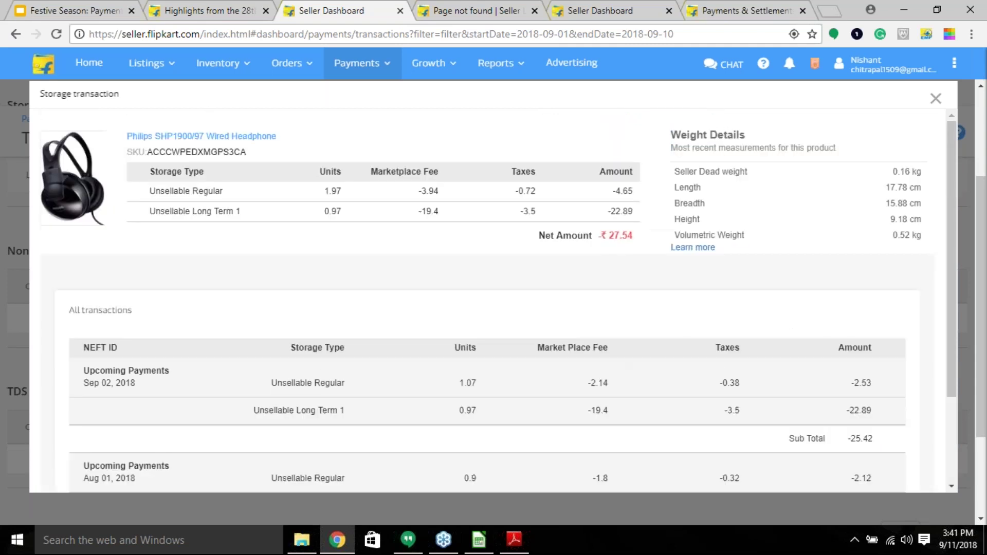
key("Escape")
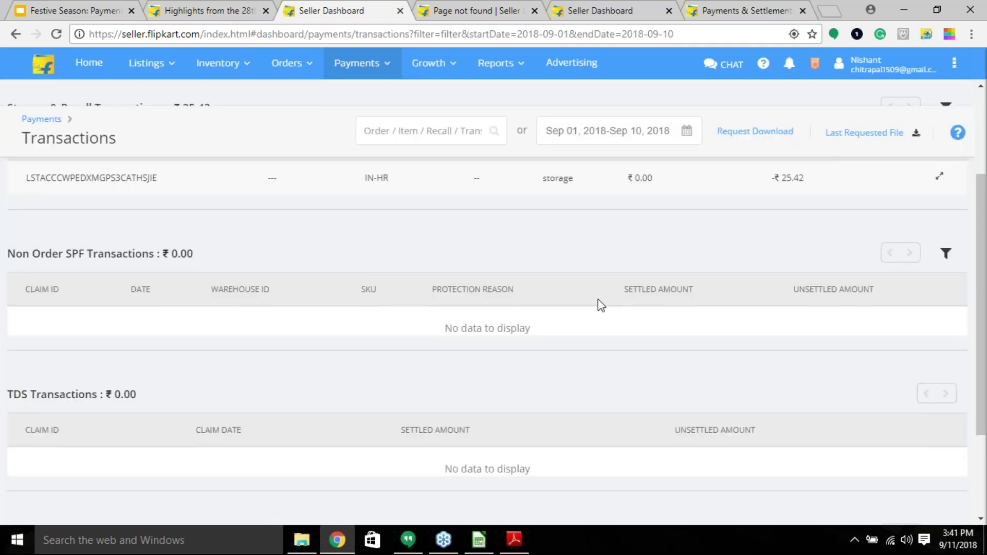
- Open the payment Invoices form to show the Commission Invoice report option
scroll(601, 304, "up", 1)
scroll(600, 304, "up", 3)
left_click(357, 63)
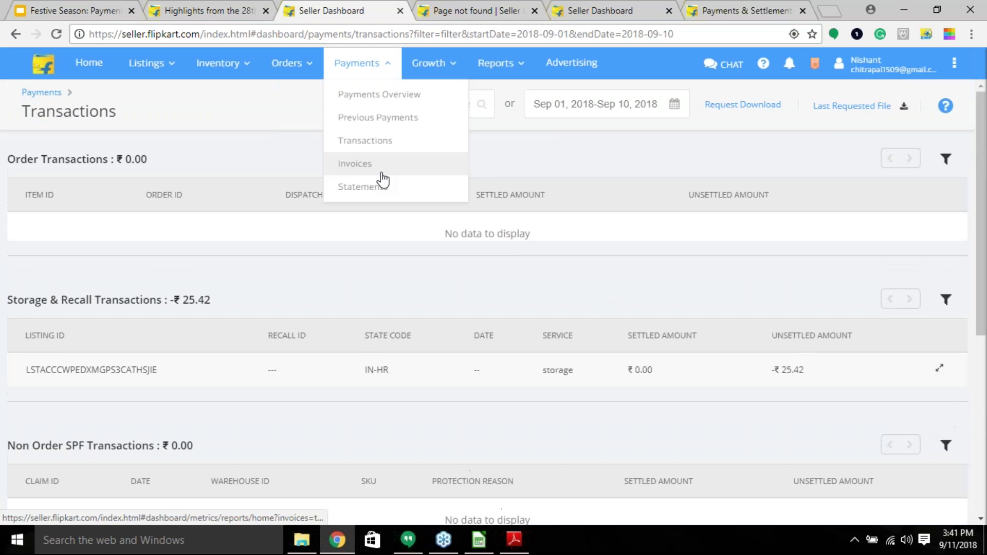
left_click(381, 174)
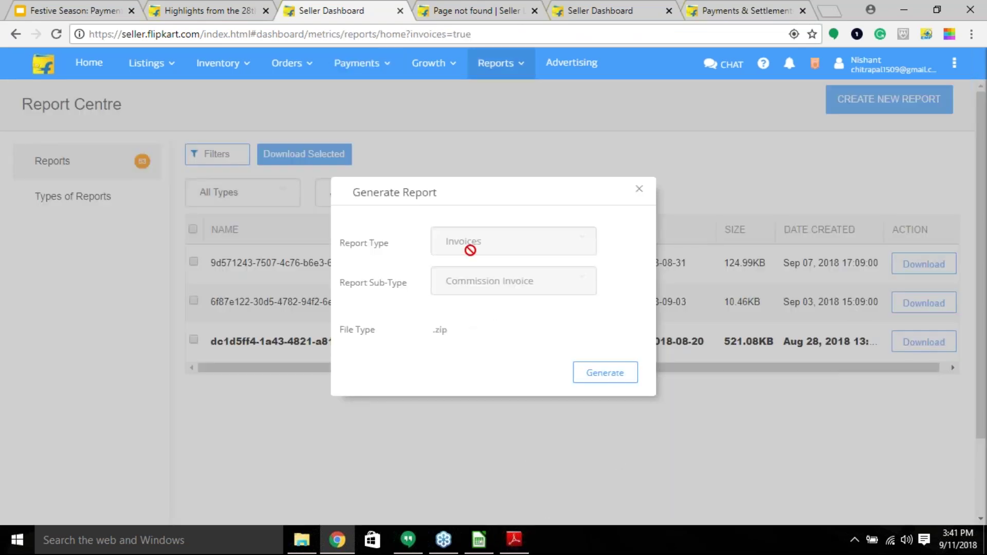
- Switch to the commission invoice in Adobe Reader, examine its billing details and storage fee table, and return to the seller dashboard
left_click(515, 549)
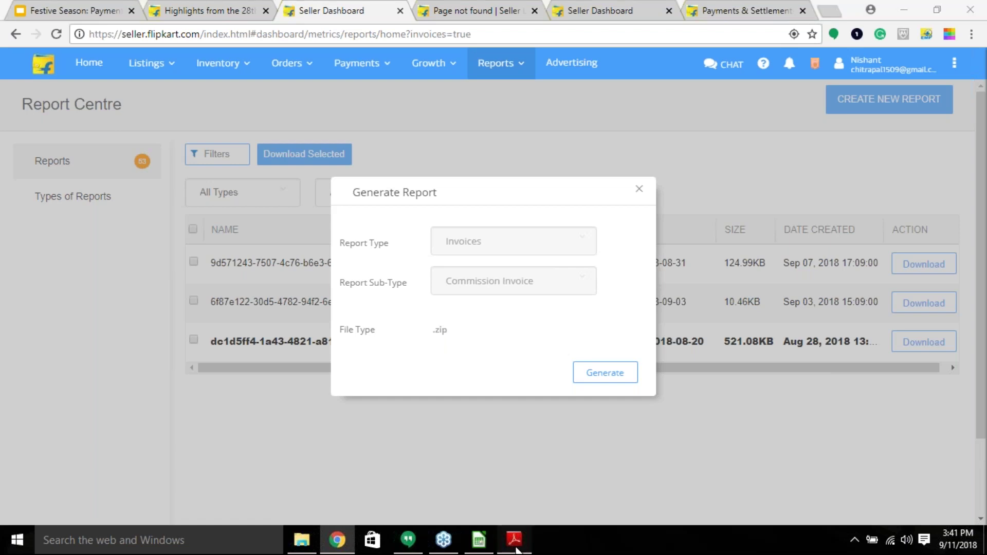
scroll(606, 270, "down", 1)
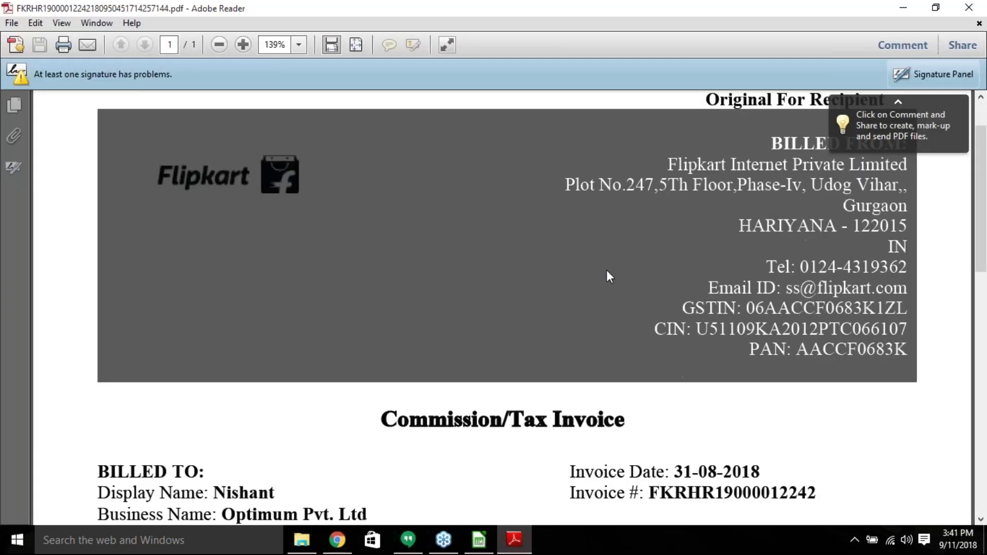
scroll(607, 270, "down", 2)
scroll(609, 271, "down", 2)
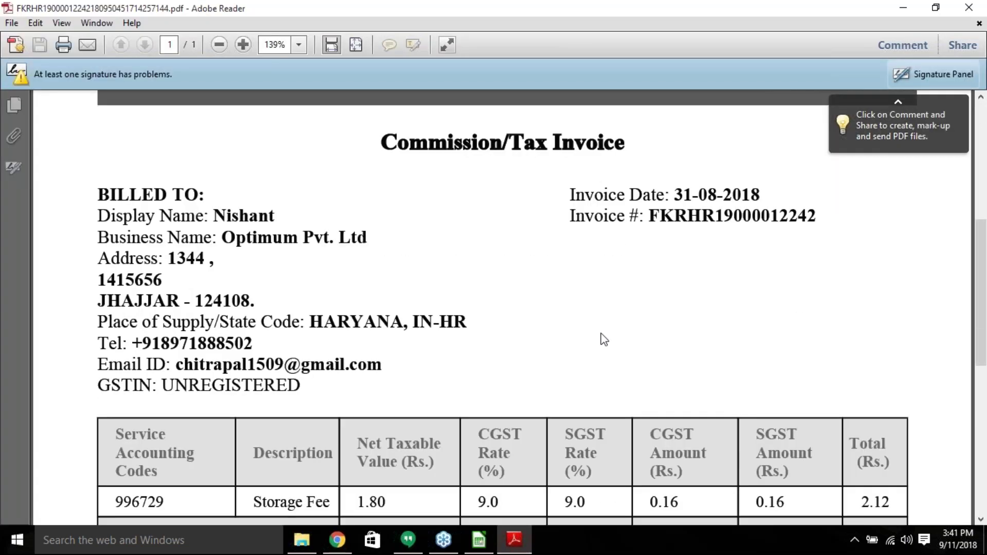
scroll(604, 339, "down", 2)
scroll(568, 334, "down", 2)
left_click_drag(489, 314, 632, 379)
scroll(896, 368, "down", 1)
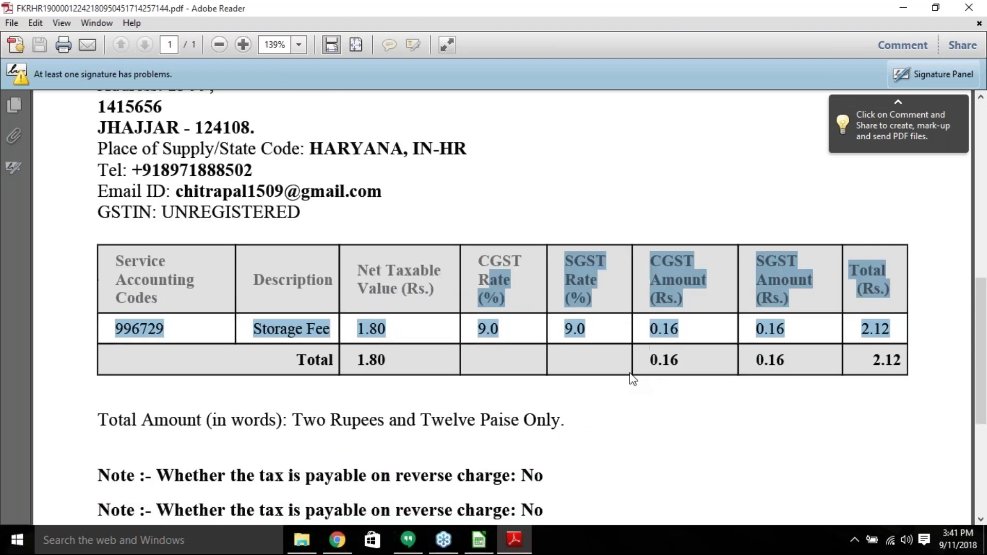
scroll(632, 379, "down", 5)
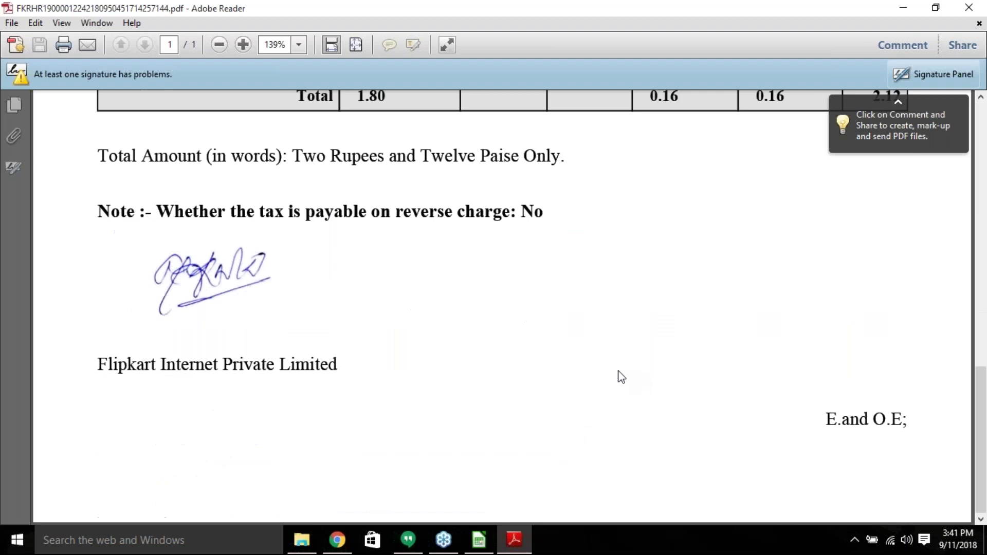
scroll(622, 377, "up", 5)
left_click(899, 12)
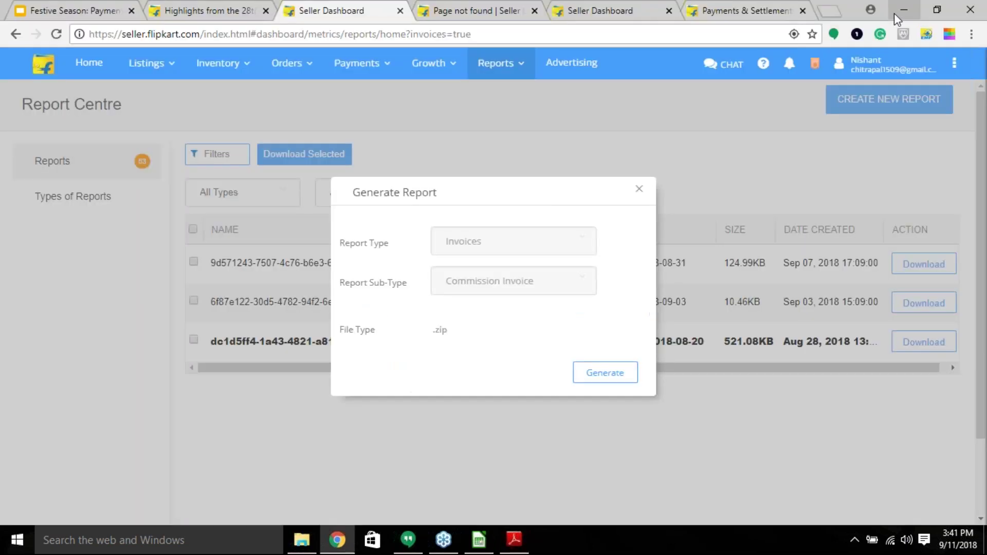
- Open the payment Statements page and set the date range to 11-08-2018 - 10-09-2018
left_click(236, 9)
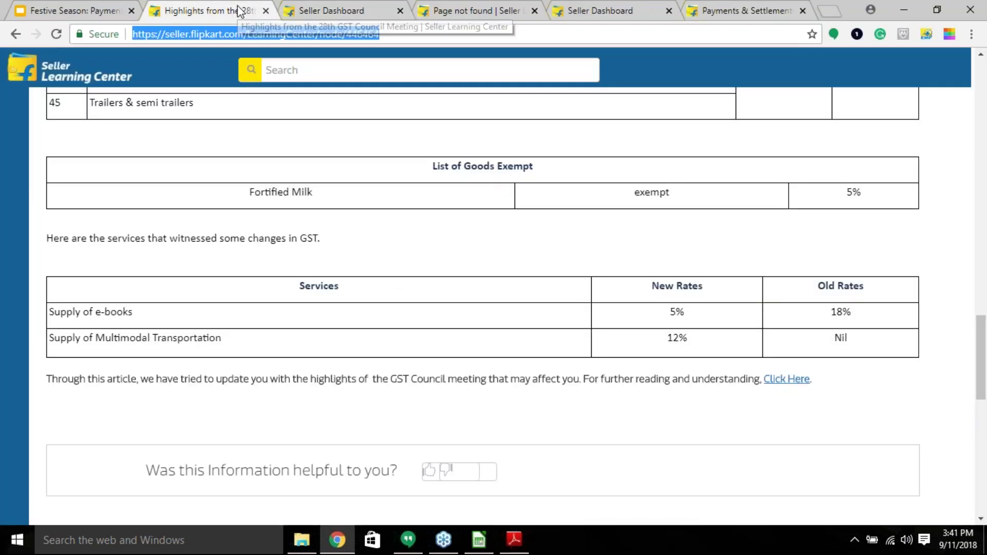
left_click(489, 10)
left_click(342, 9)
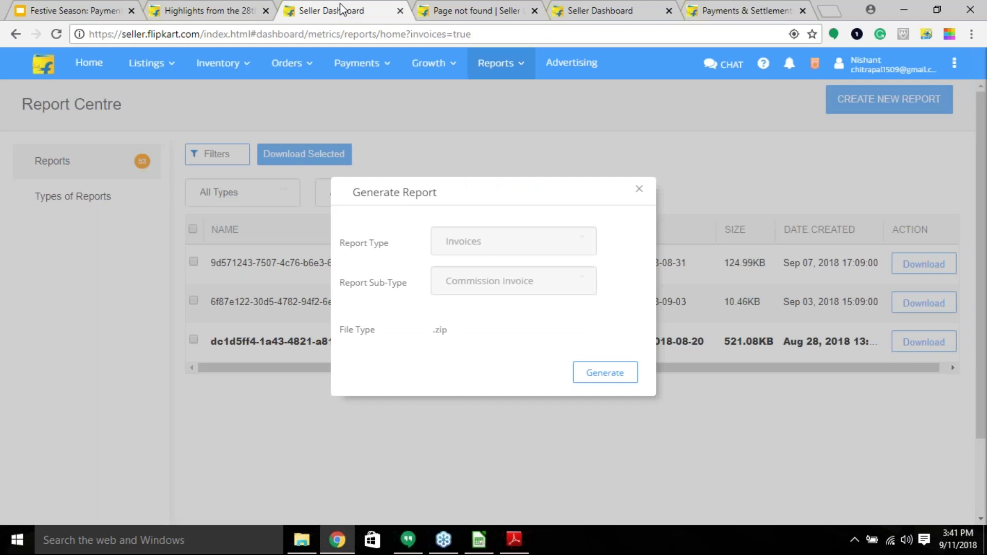
mouse_move(342, 77)
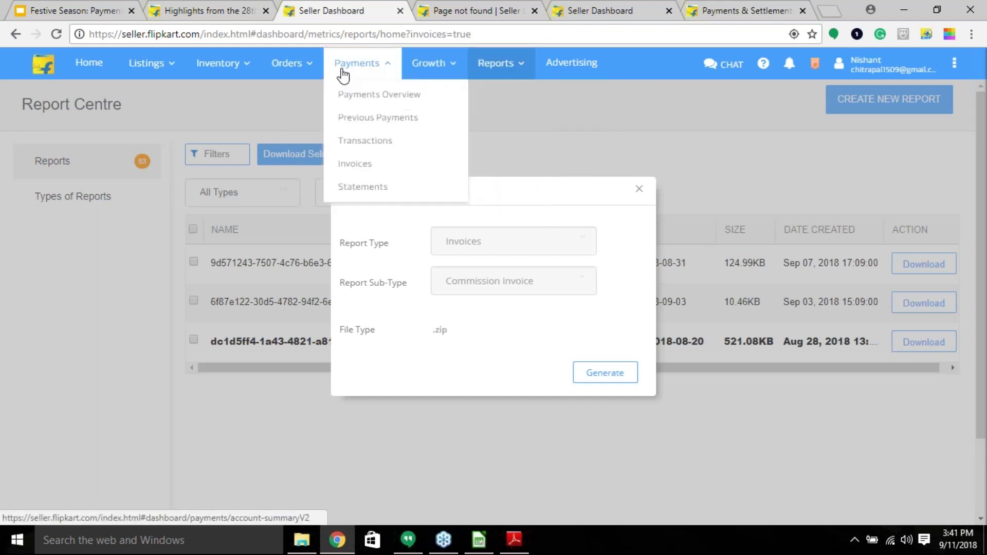
left_click(376, 192)
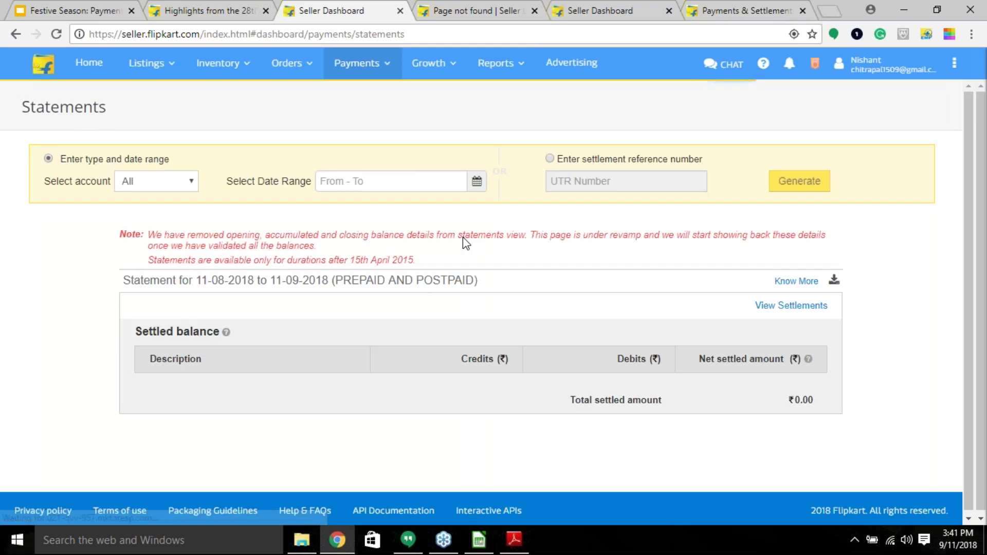
left_click(370, 181)
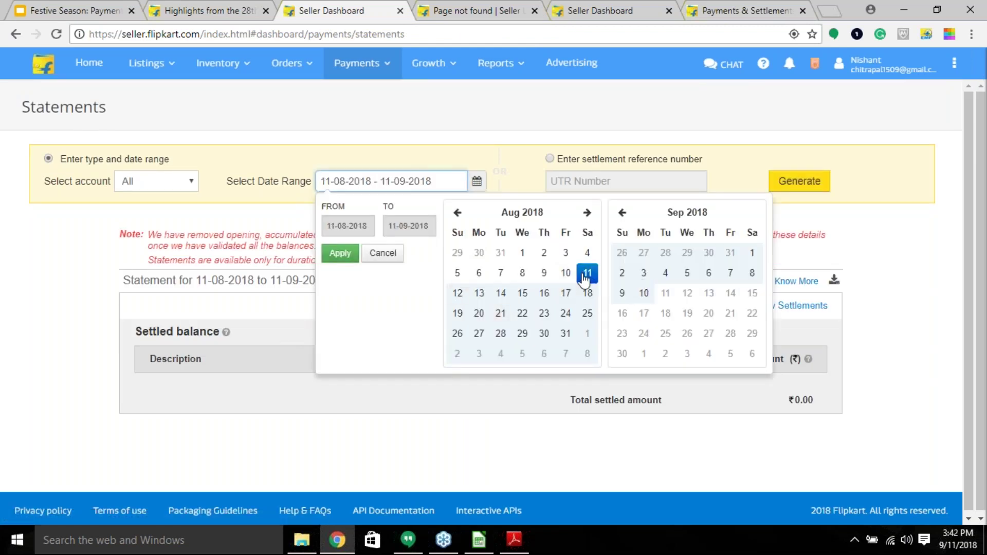
left_click(643, 293)
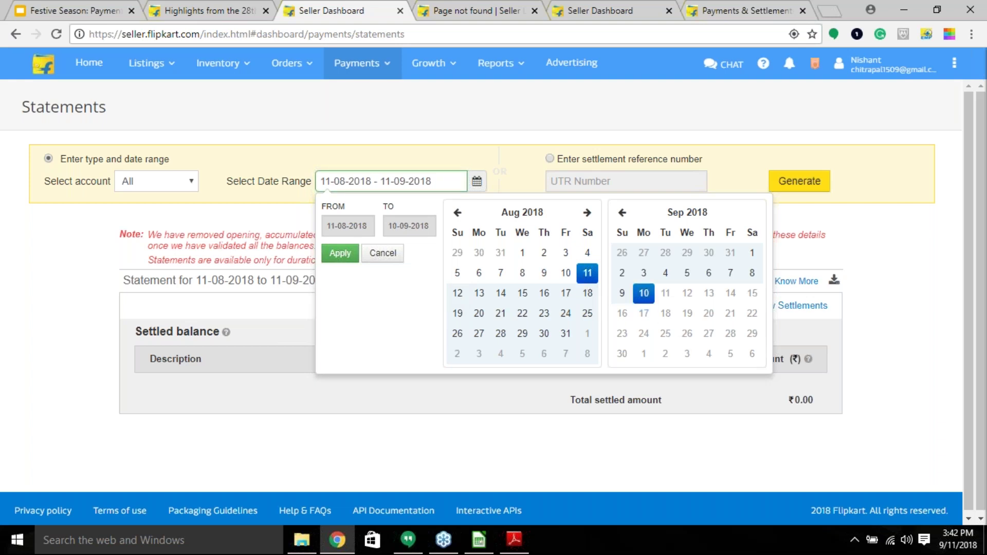
left_click(342, 255)
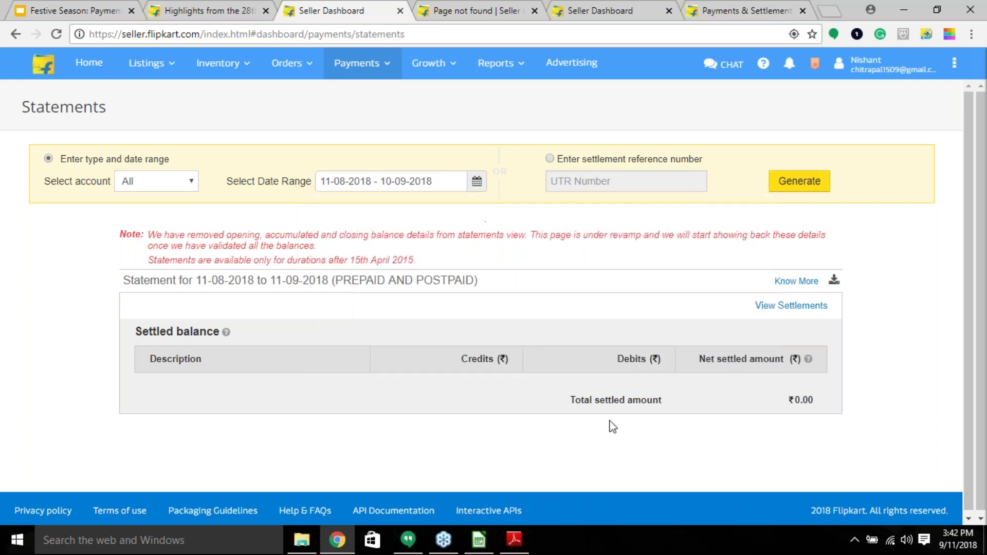
- Try to view the settlements behind the statement, and return to the Statements page
scroll(621, 396, "down", 1)
scroll(621, 396, "down", 1)
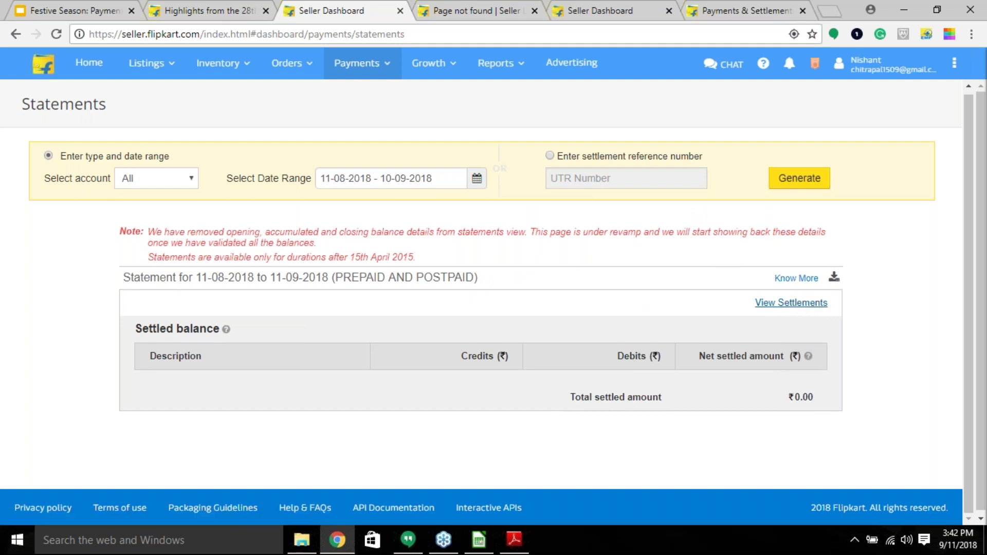
left_click(799, 303)
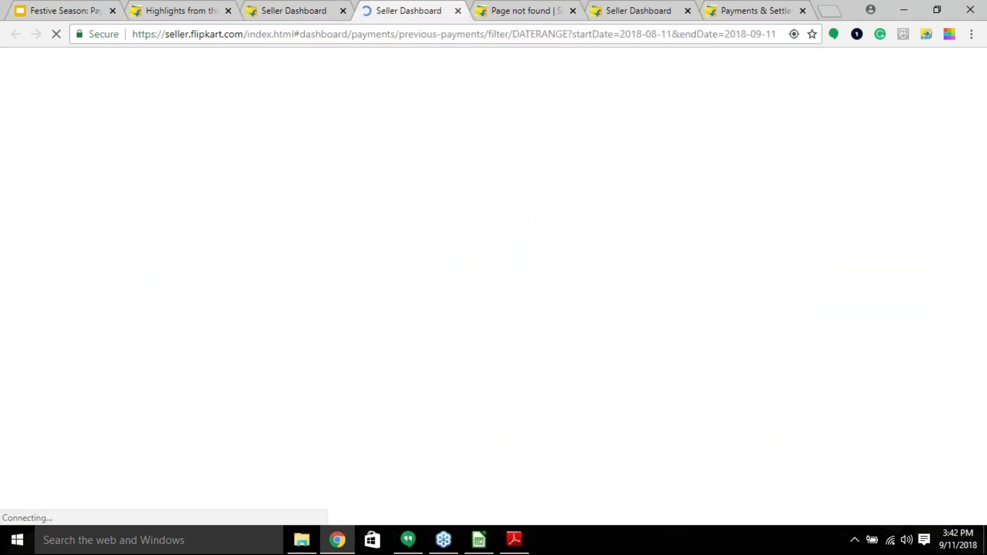
left_click(294, 11)
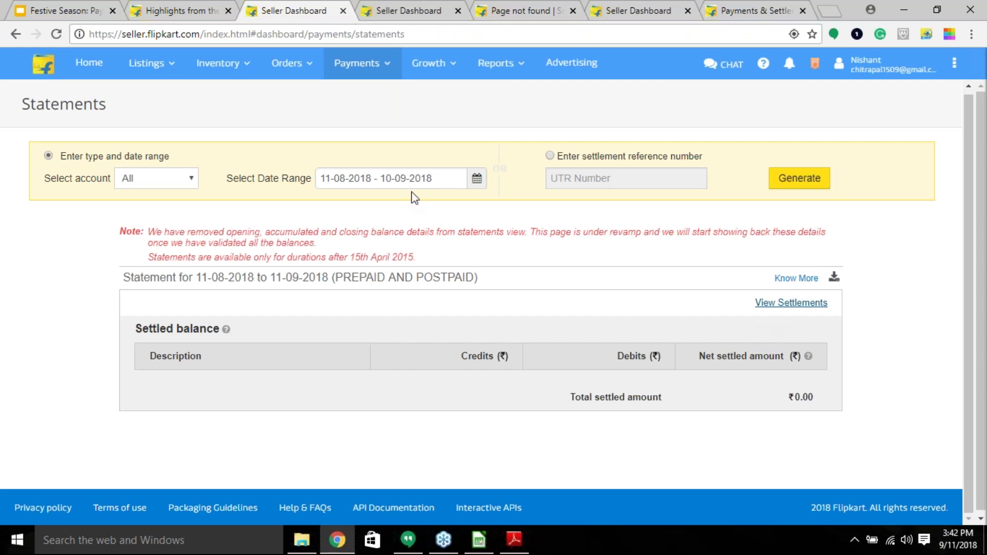
left_click(388, 16)
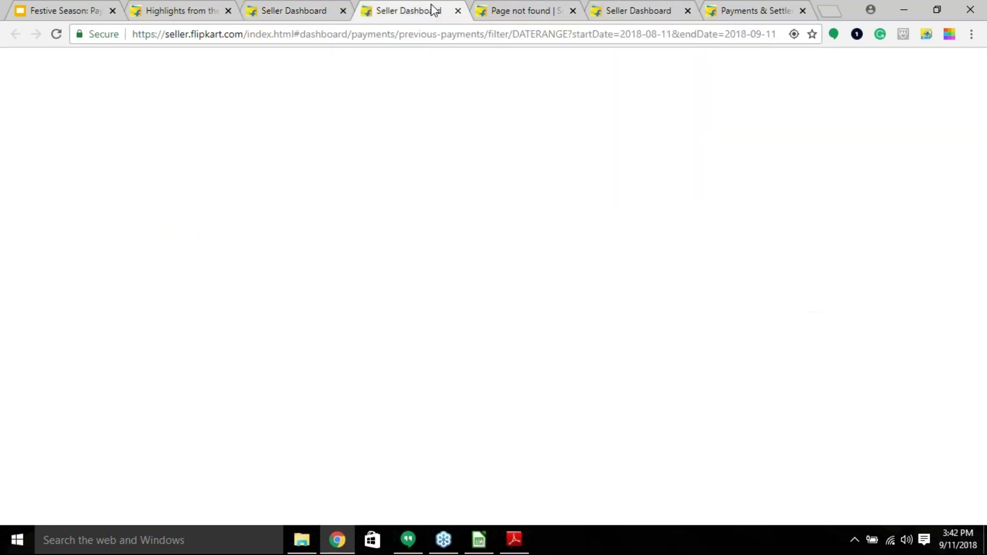
left_click(302, 9)
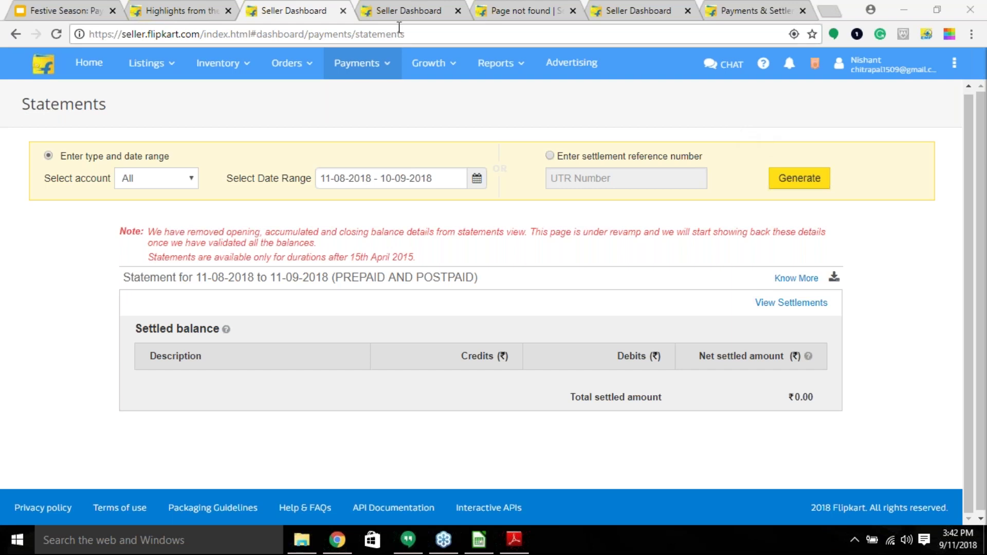
- Look at the Payments & Settlements course page, return to the seller dashboard, and open the Seller Learning Center from there
left_click(754, 11)
mouse_move(2, 170)
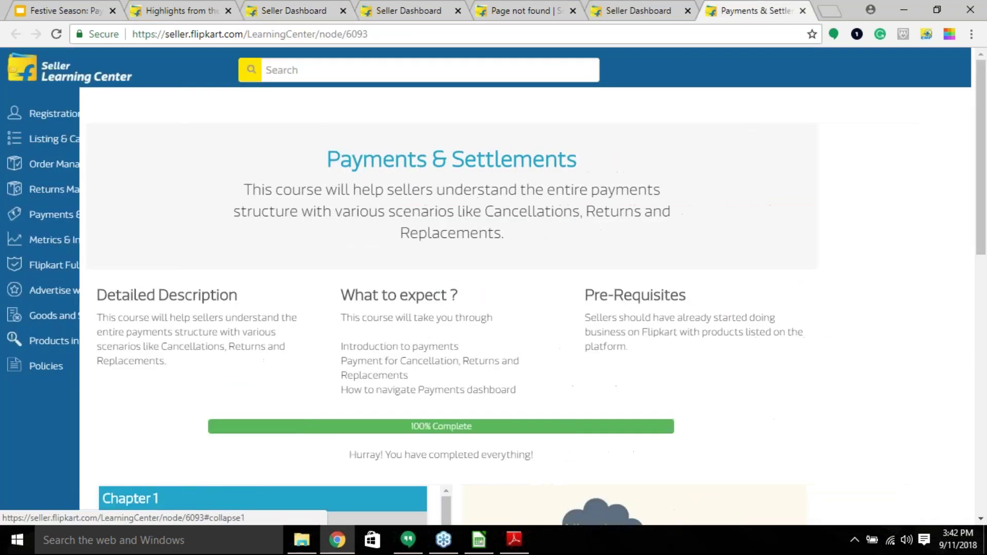
left_click(150, 10)
left_click(309, 10)
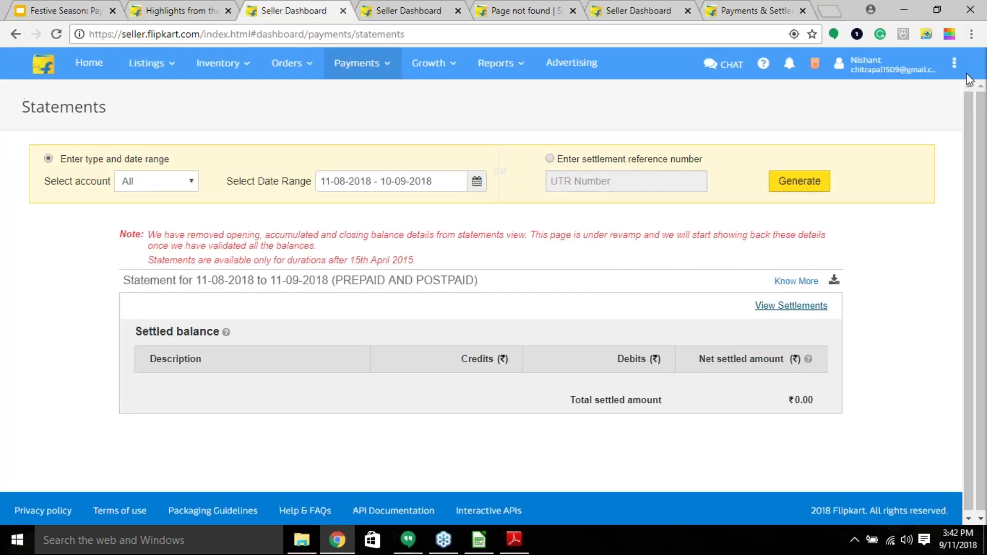
left_click(954, 66)
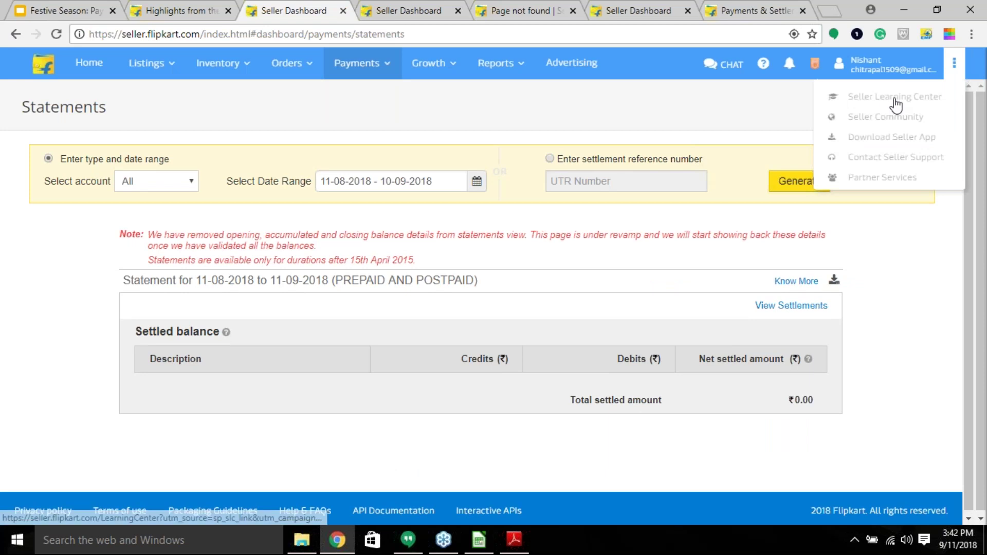
left_click(897, 101)
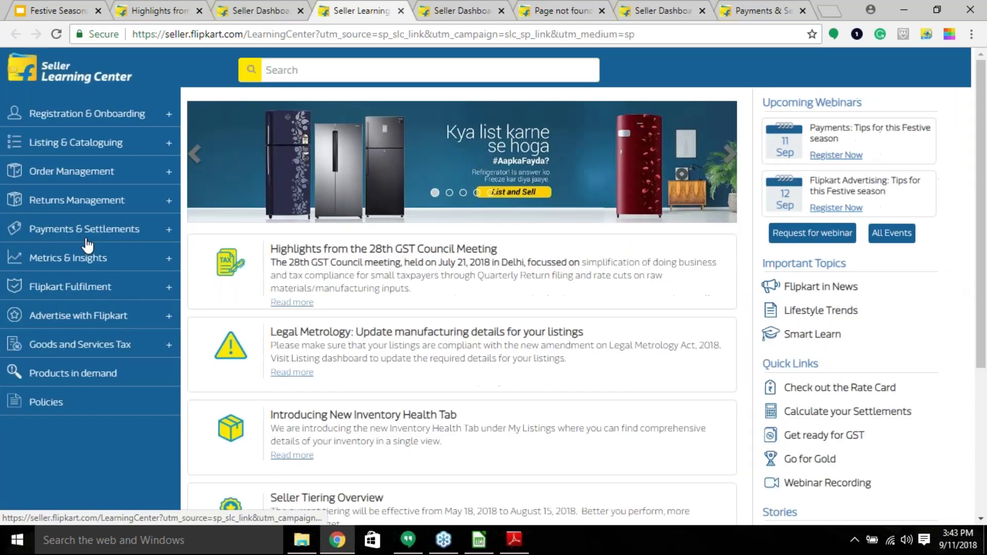
- Open the Basics of Payment topic under Payments & Settlements and review its list of videos and articles
left_click(86, 238)
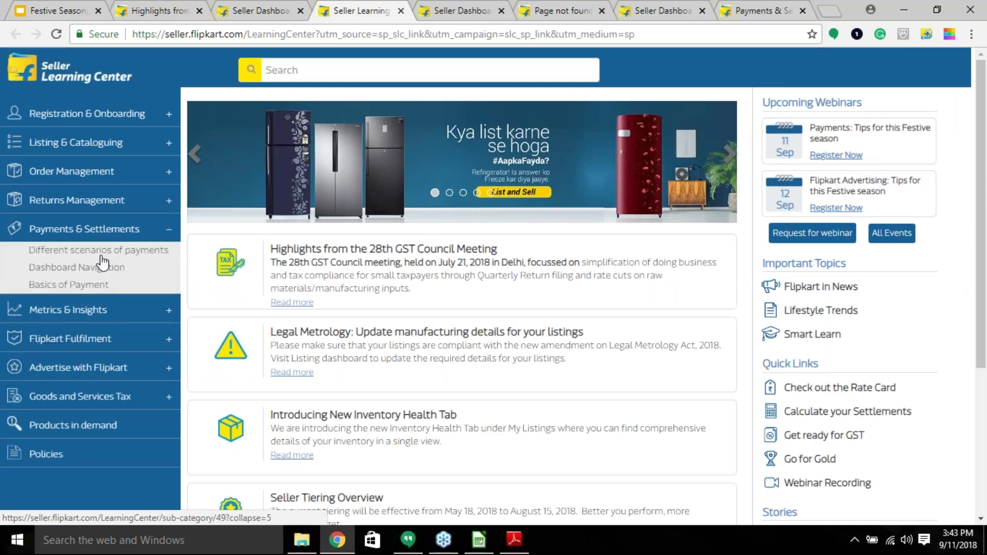
left_click(83, 287)
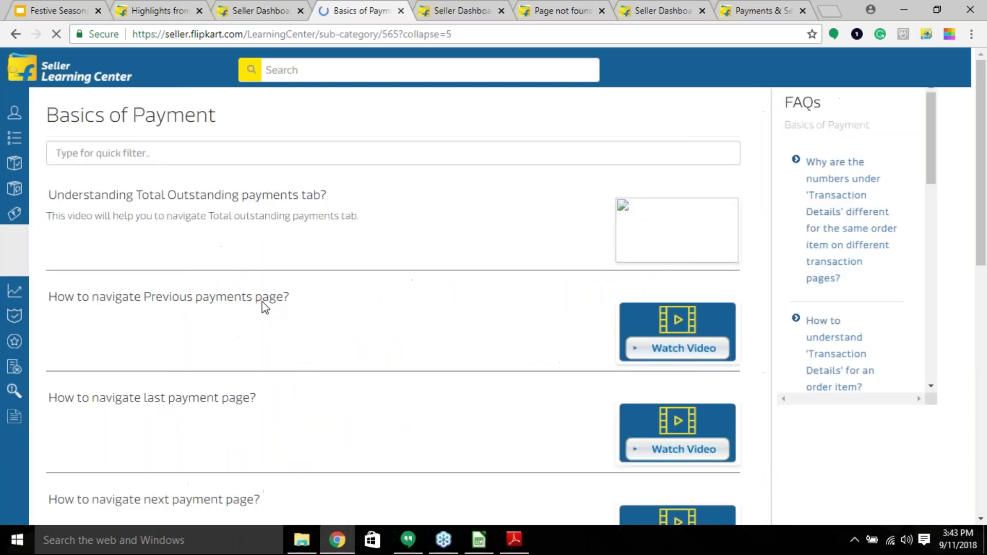
scroll(455, 337, "down", 4)
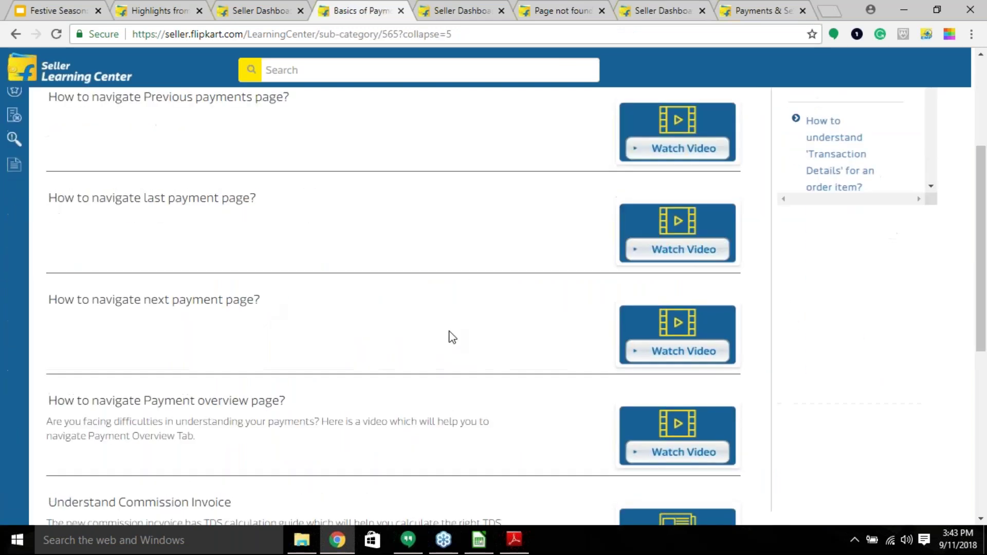
scroll(448, 337, "down", 3)
scroll(448, 337, "down", 1)
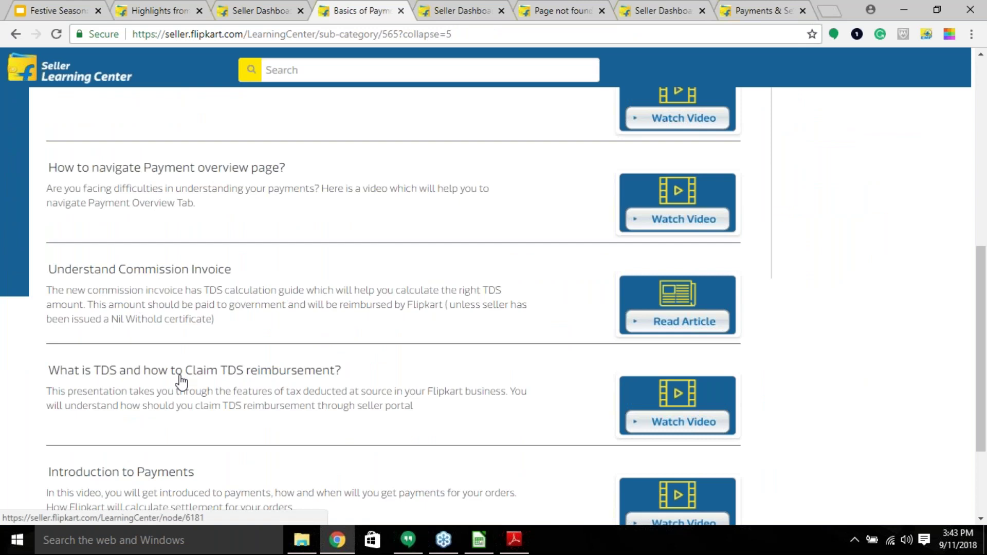
scroll(180, 380, "down", 1)
scroll(365, 301, "down", 3)
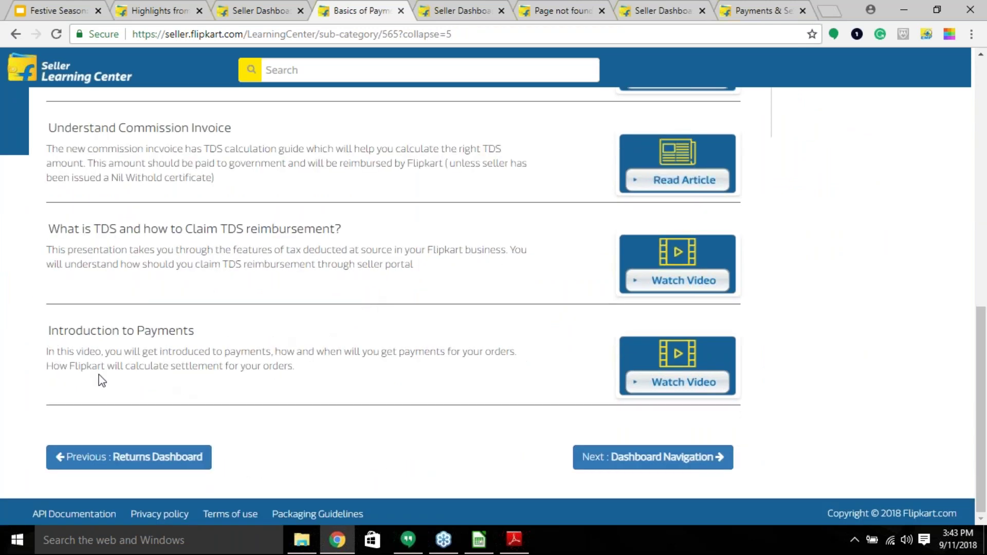
scroll(234, 253, "up", 15)
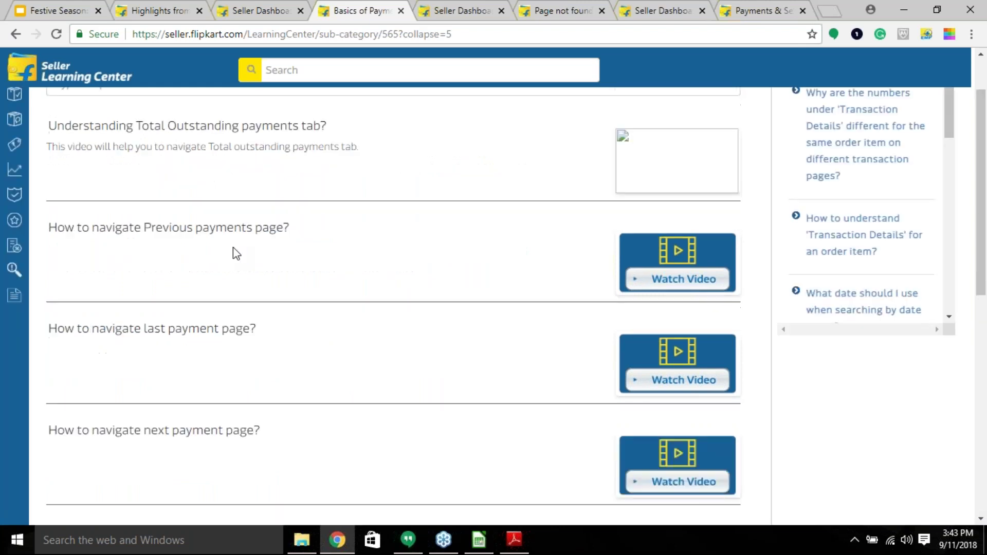
scroll(87, 217, "up", 1)
scroll(87, 217, "up", 1)
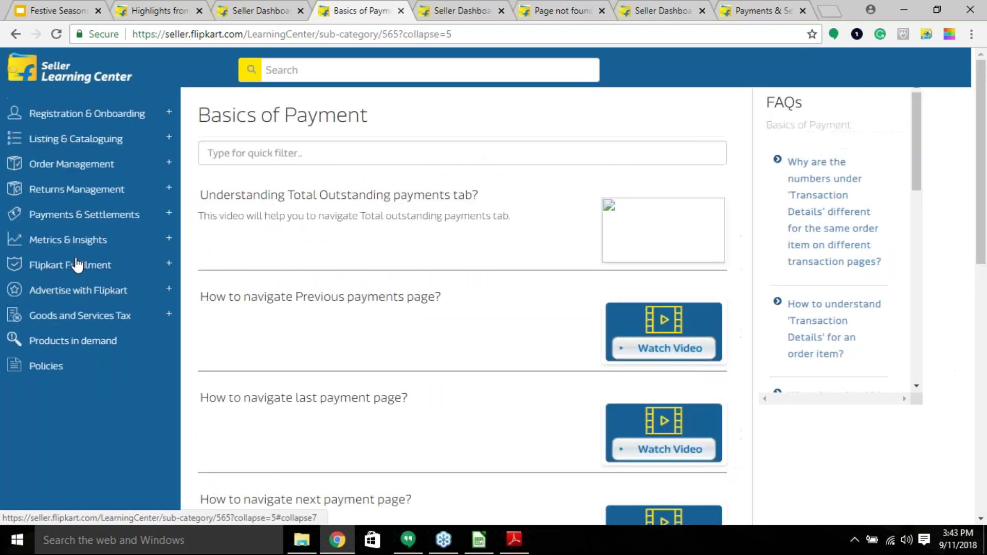
- View the Payments & Settlements topics Dashboard Navigation and Different scenarios of payments
left_click(72, 214)
left_click(61, 267)
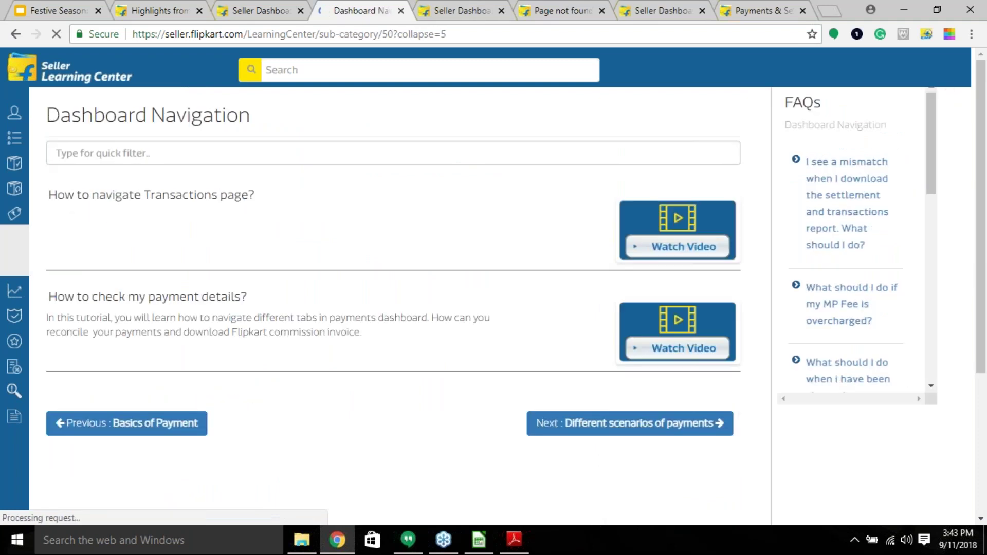
mouse_move(10, 218)
left_click(98, 236)
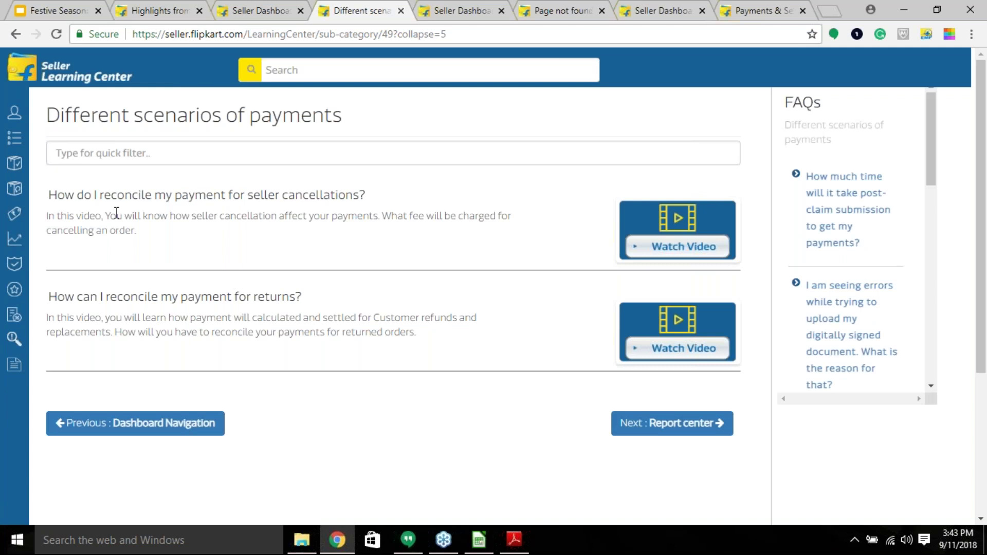
- Revisit the Basics of Payment topic and return to Dashboard Navigation in the Payments & Settlements section
mouse_move(29, 183)
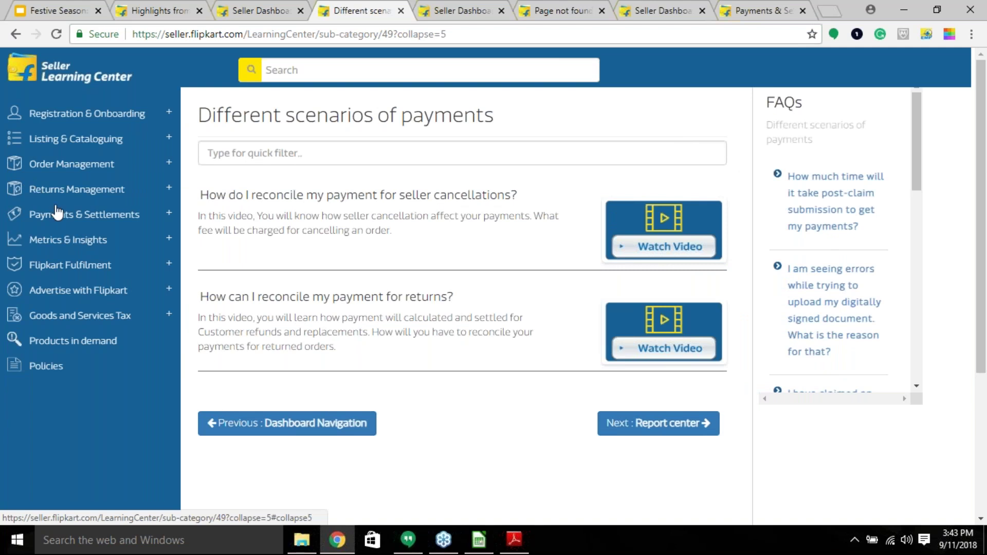
left_click(93, 214)
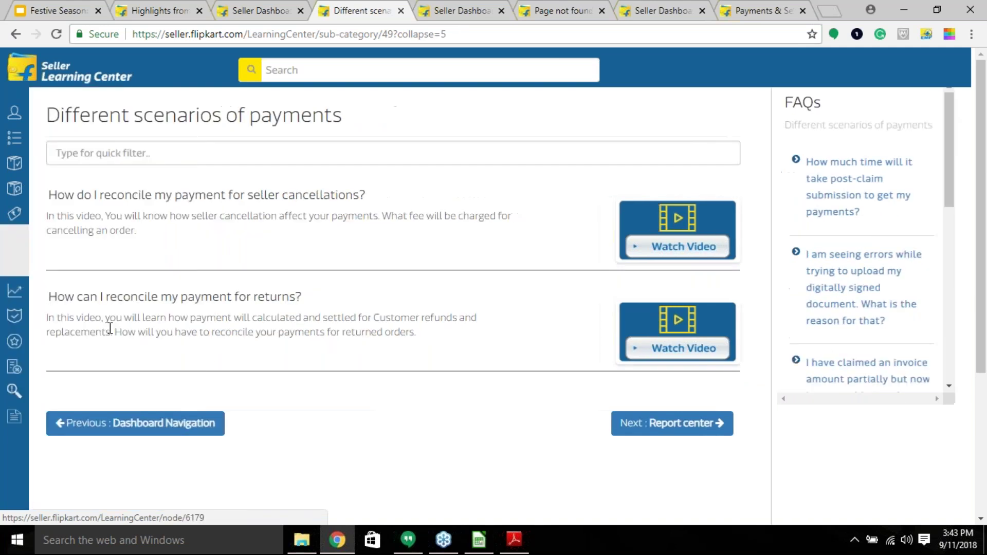
mouse_move(69, 274)
left_click(68, 269)
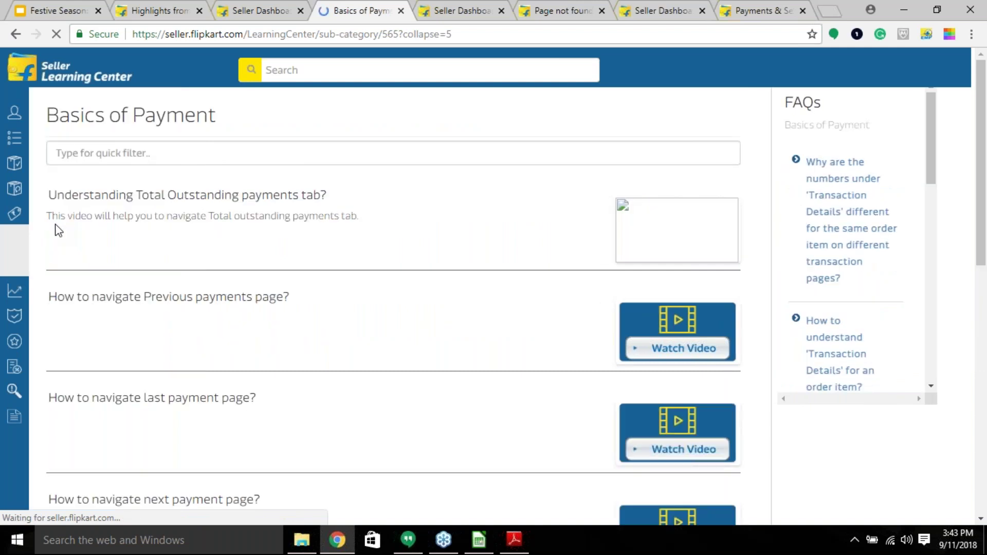
left_click(64, 225)
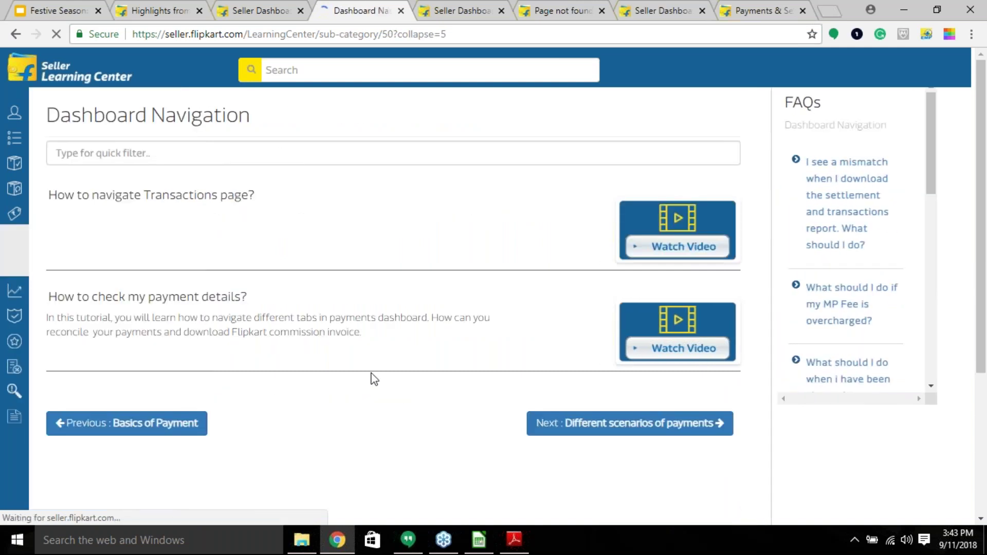
- Show the Different scenarios of payments topic again and go back to the Dashboard Navigation topic
left_click(91, 218)
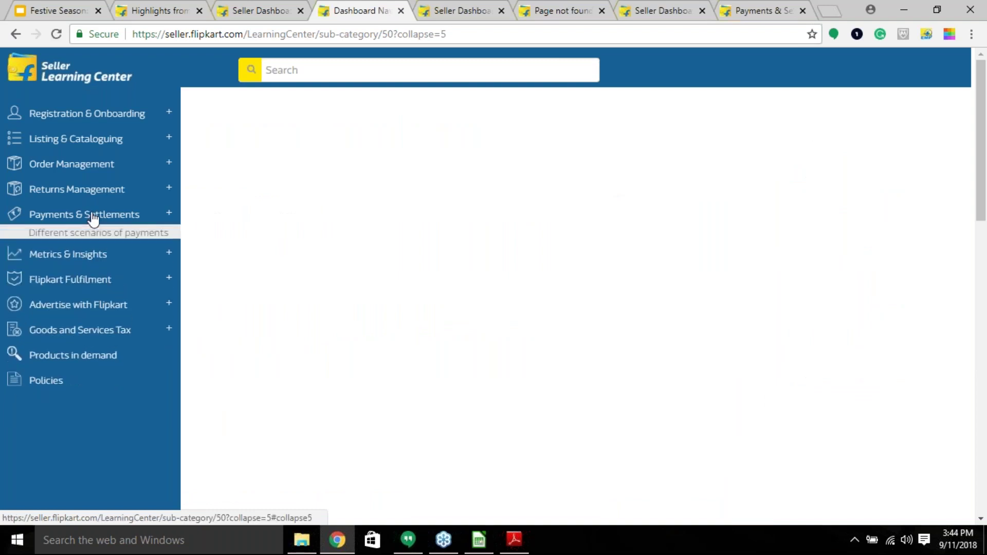
left_click(134, 233)
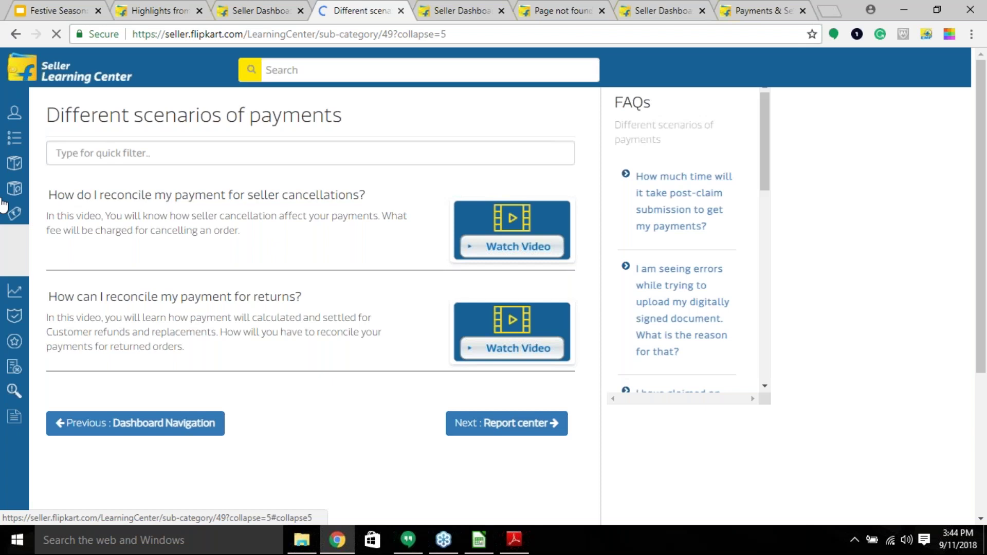
left_click(75, 218)
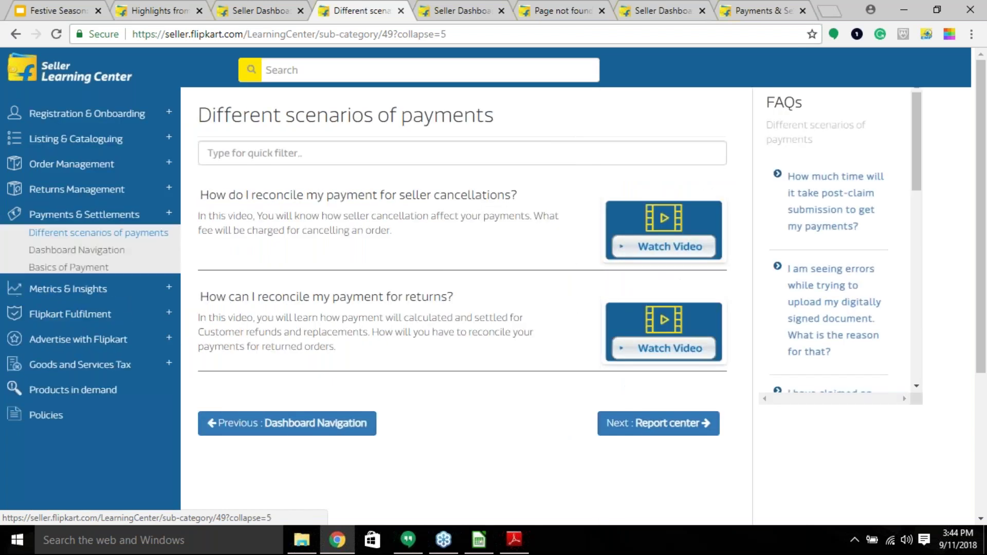
left_click(89, 252)
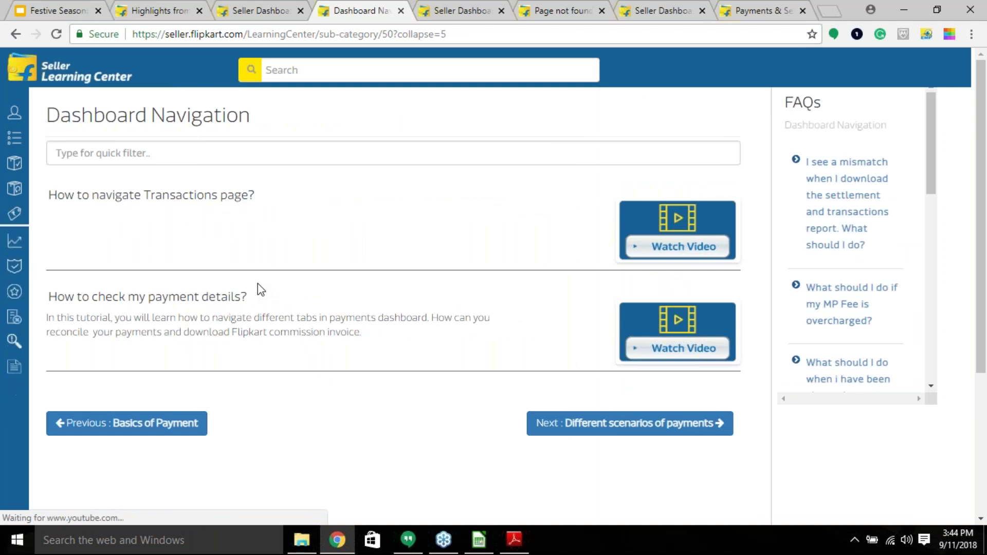
- Reopen Basics of Payment and examine its entries on payment pages, the commission invoice and TDS reimbursement
mouse_move(2, 231)
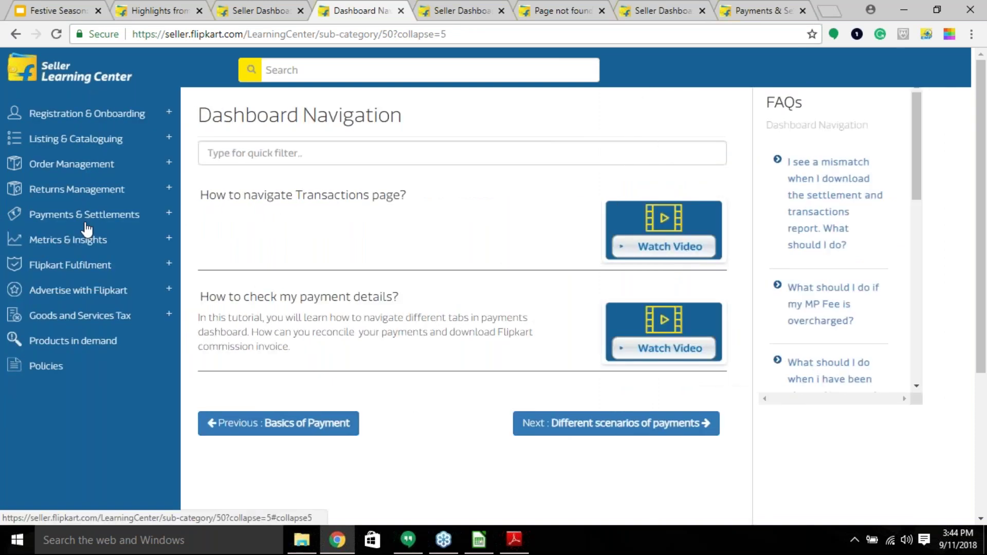
left_click(86, 215)
left_click(77, 267)
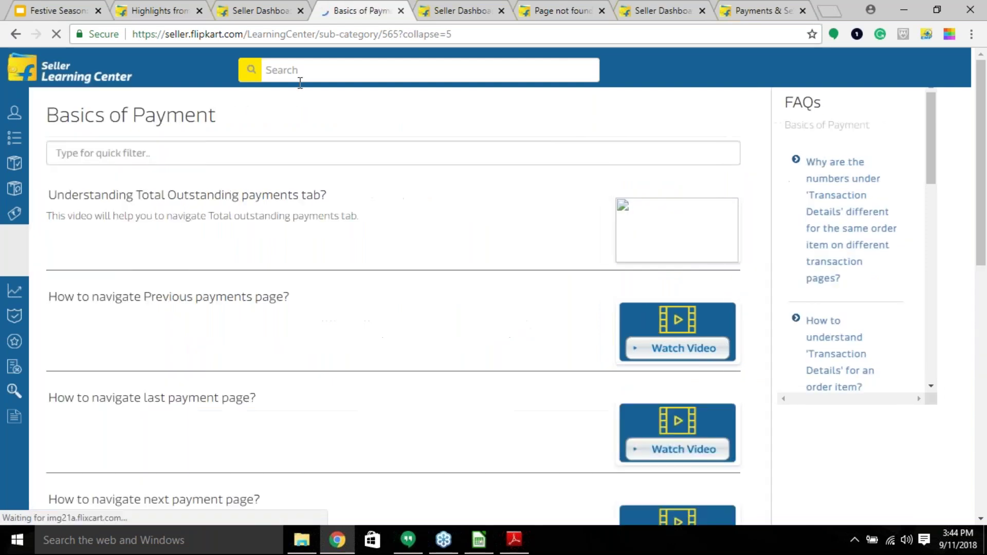
scroll(436, 300, "down", 3)
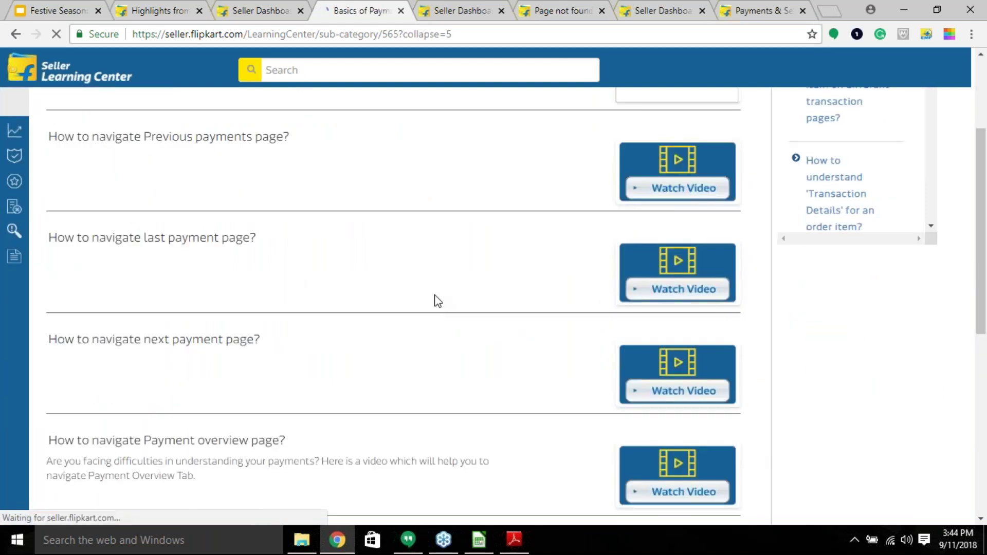
scroll(436, 300, "down", 1)
scroll(372, 309, "down", 5)
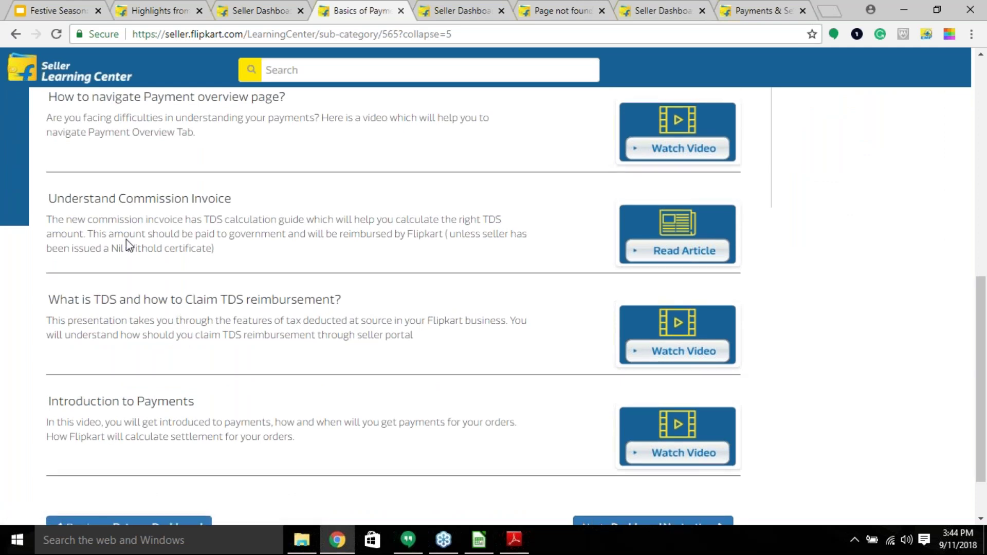
scroll(69, 291, "up", 2)
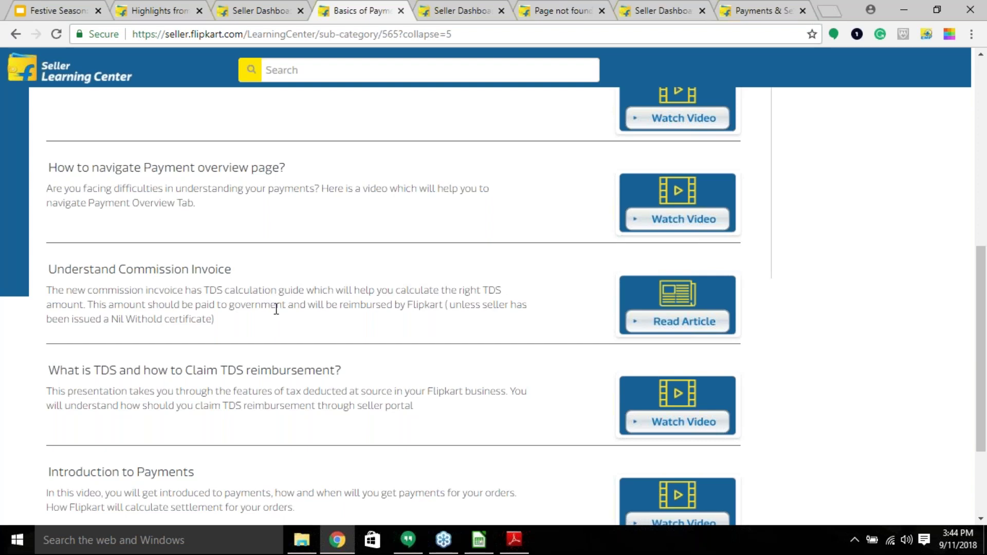
scroll(236, 324, "up", 3)
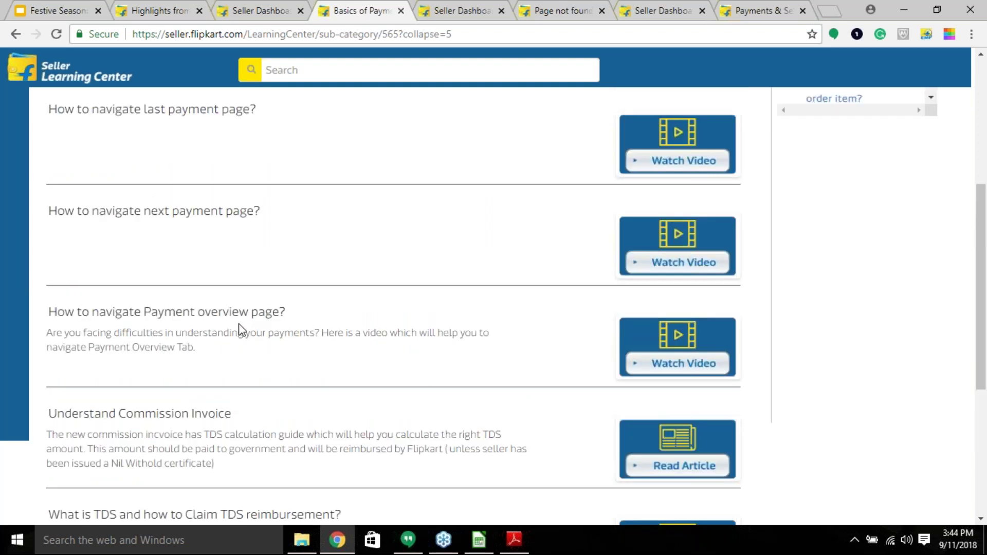
scroll(238, 329, "up", 3)
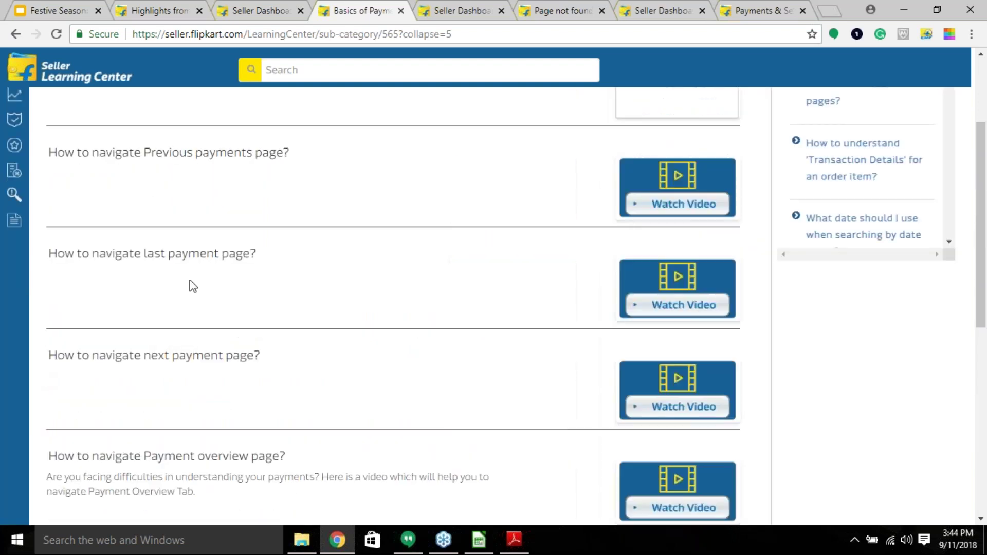
scroll(193, 286, "up", 3)
- Switch to the seller dashboard and show the Payments Overview page, followed by Previous Payments
left_click(483, 11)
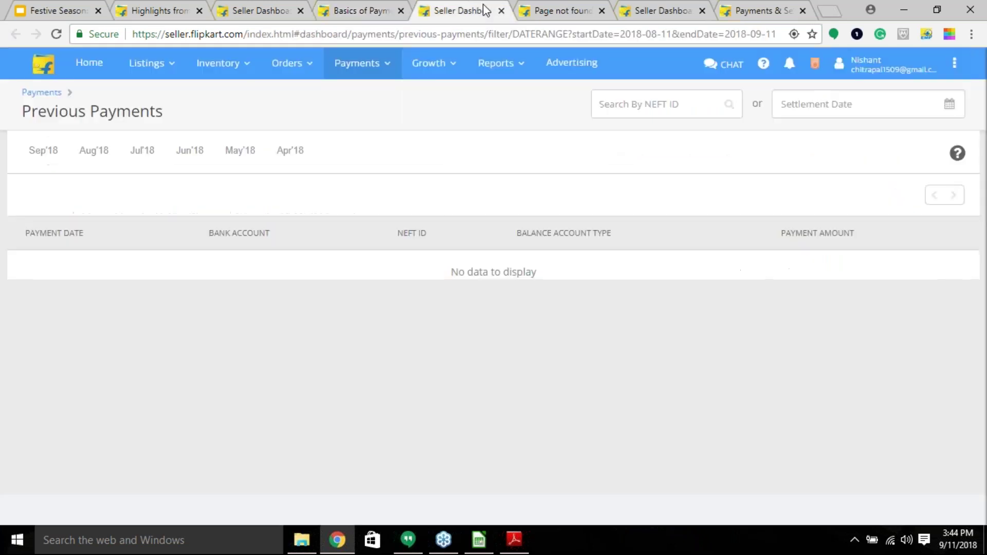
mouse_move(331, 78)
left_click(374, 97)
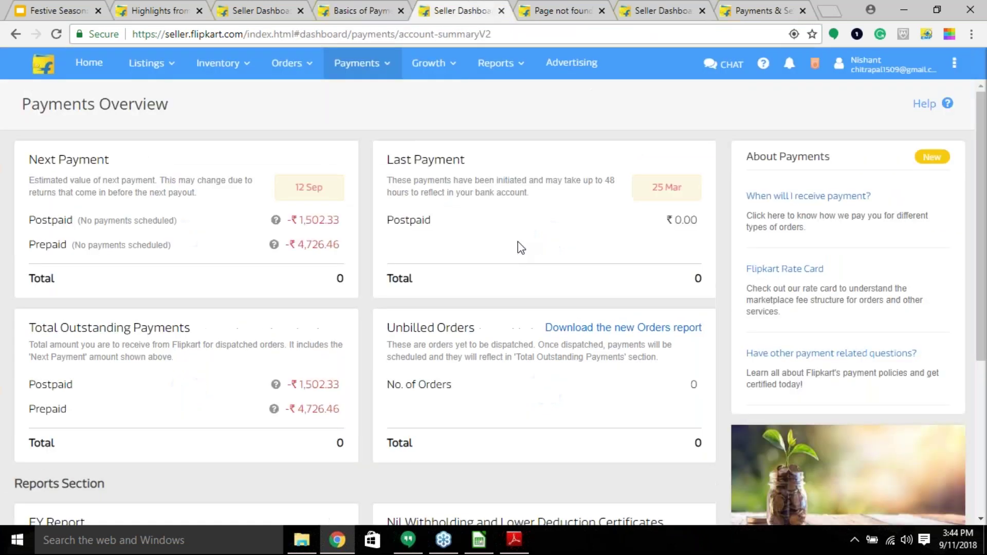
mouse_move(357, 79)
left_click(375, 114)
- Open the dashboard home page and highlight the next payment's due date and its prepaid and postpaid amounts
left_click(98, 80)
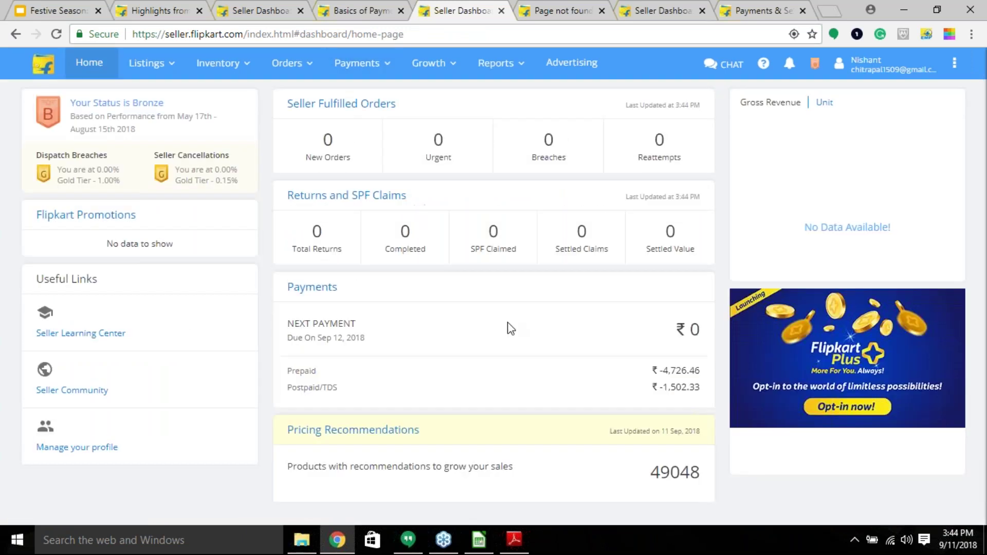
left_click_drag(282, 324, 367, 340)
left_click(511, 344)
left_click_drag(653, 356, 709, 395)
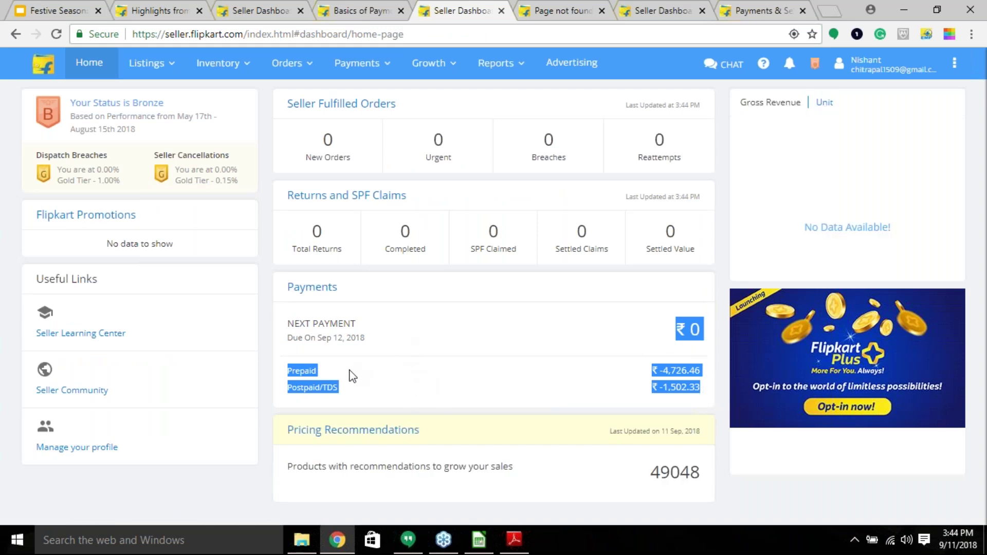
- Return to Payments Overview to show the payment summary, and open the Previous Payments page
mouse_move(360, 64)
left_click(378, 95)
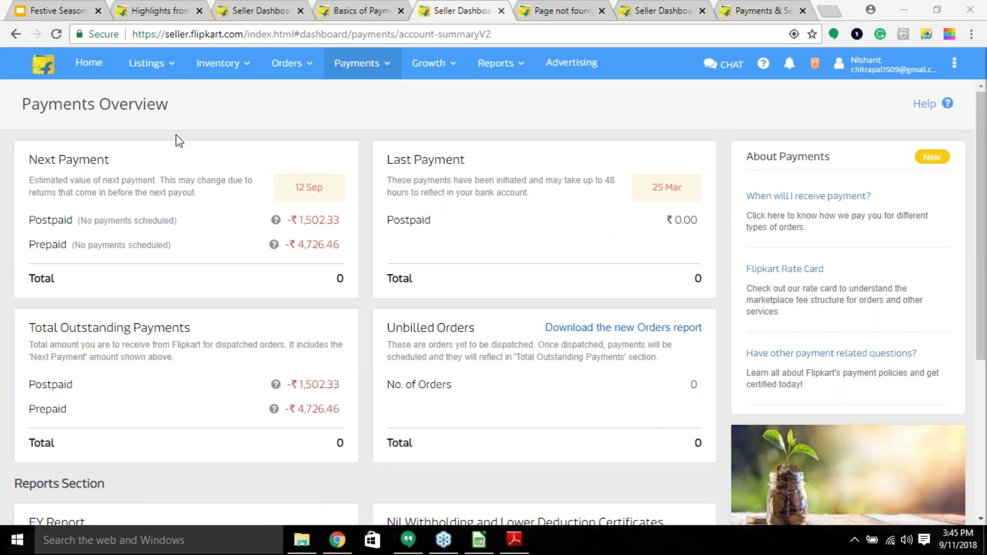
mouse_move(370, 77)
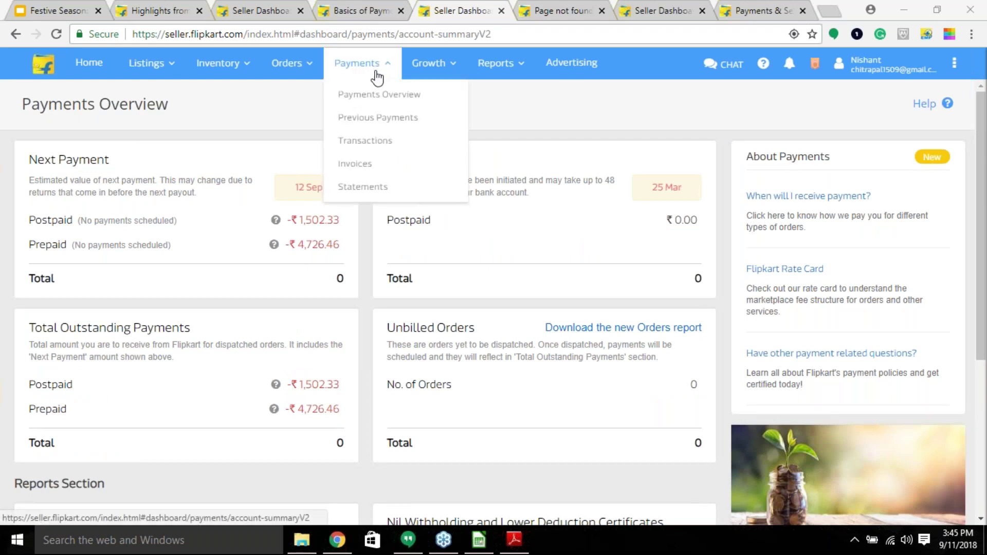
left_click(388, 119)
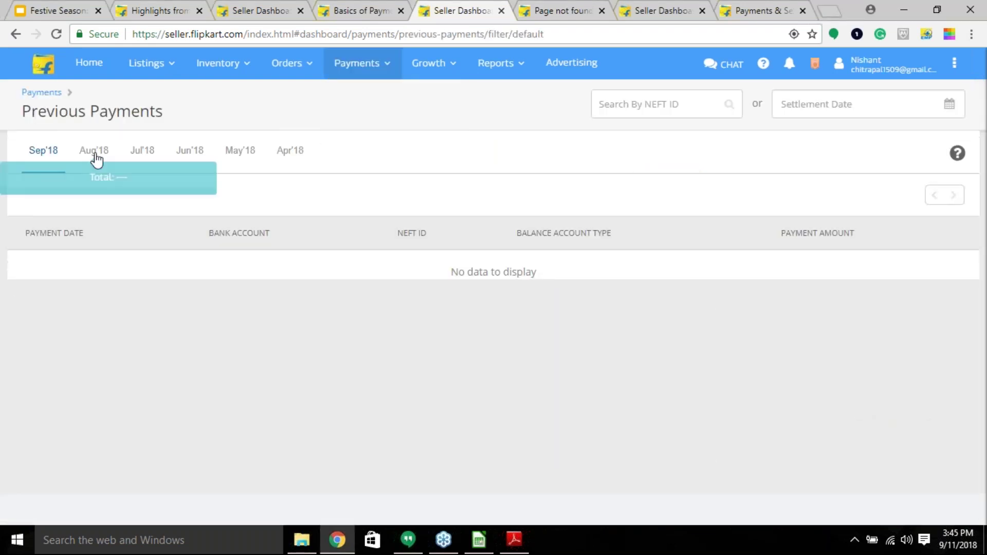
- Browse the Previous Payments months from Aug'18 back to May'18, and open the payment Statements page
left_click(96, 158)
left_click(193, 169)
left_click(248, 165)
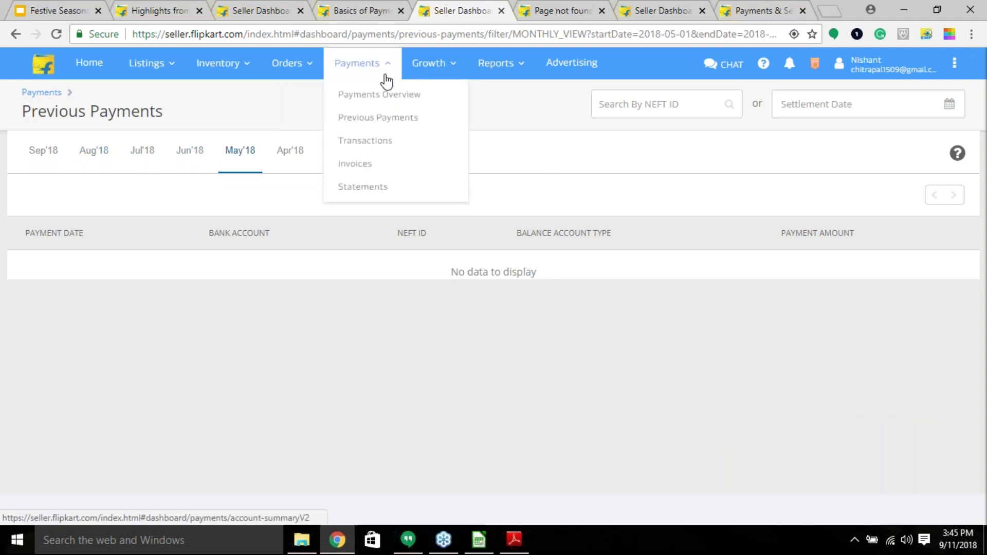
mouse_move(383, 66)
left_click(368, 193)
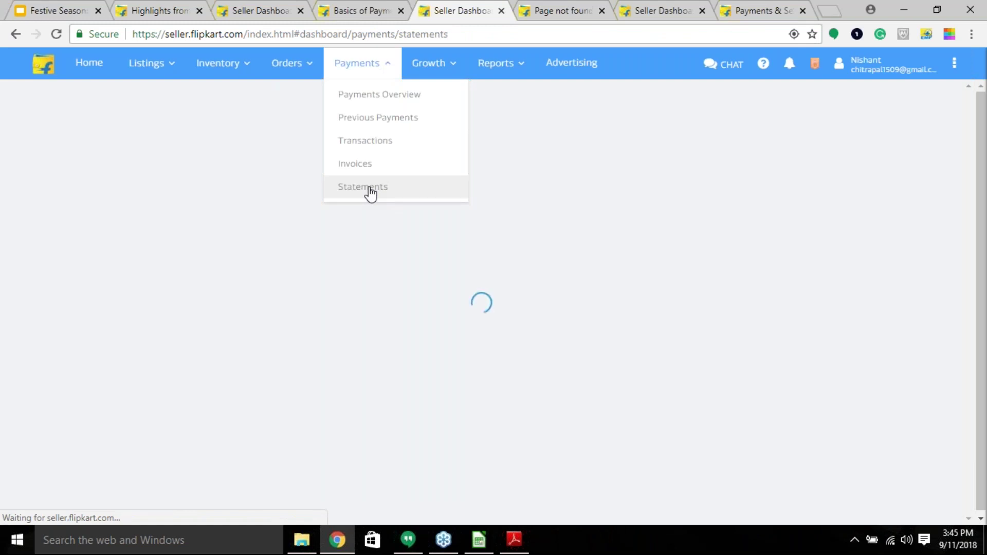
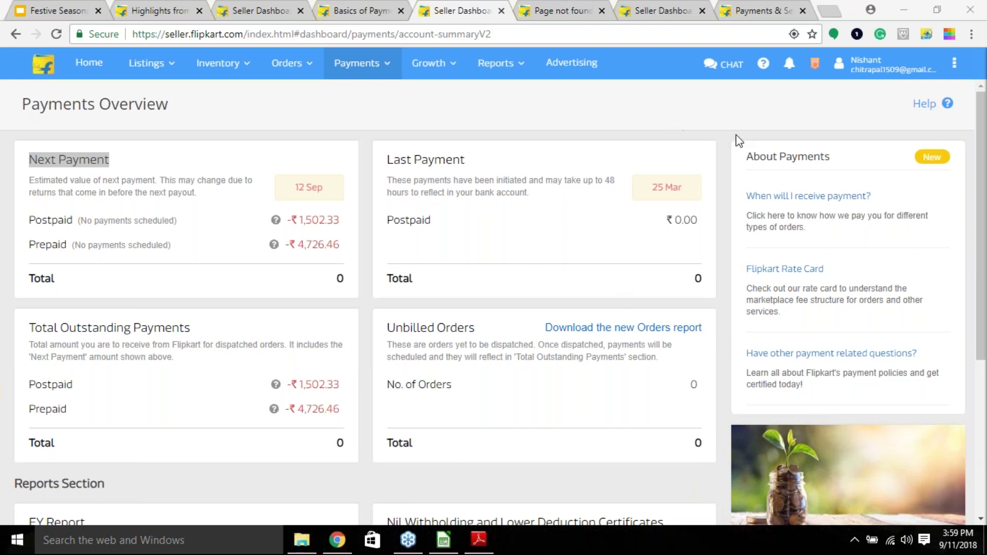
- Reopen the Payments Overview page to show its Next Payment and Unbilled Orders sections
left_click(356, 62)
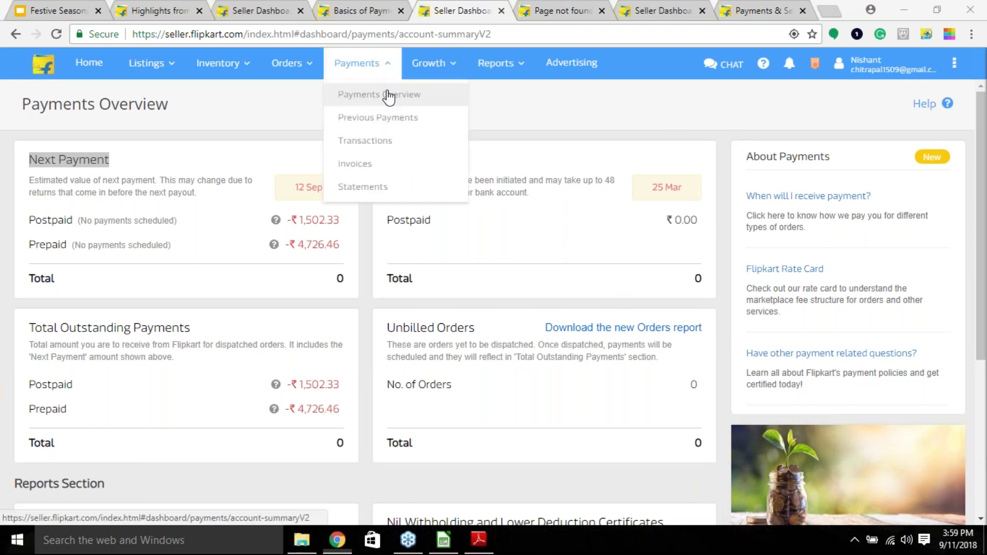
left_click(389, 96)
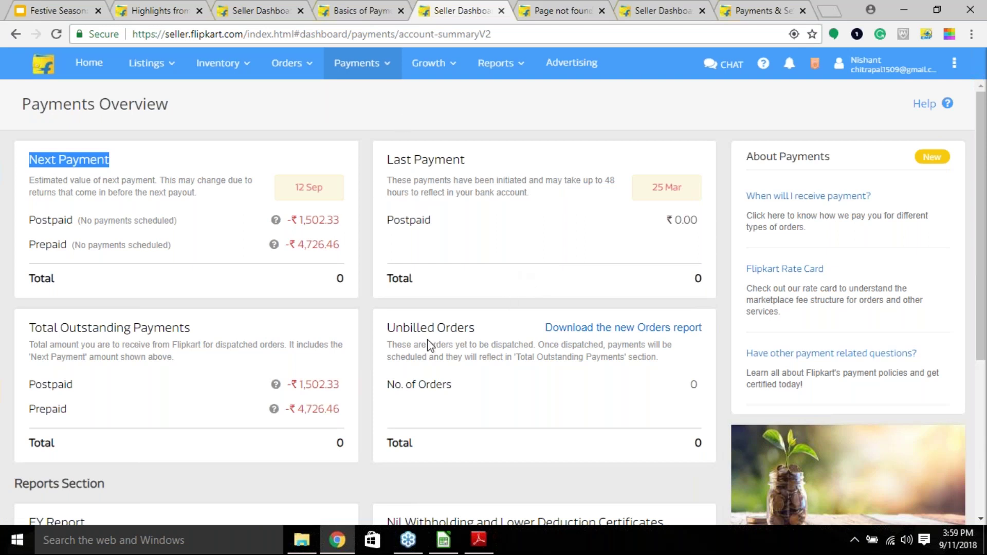
left_click(399, 70)
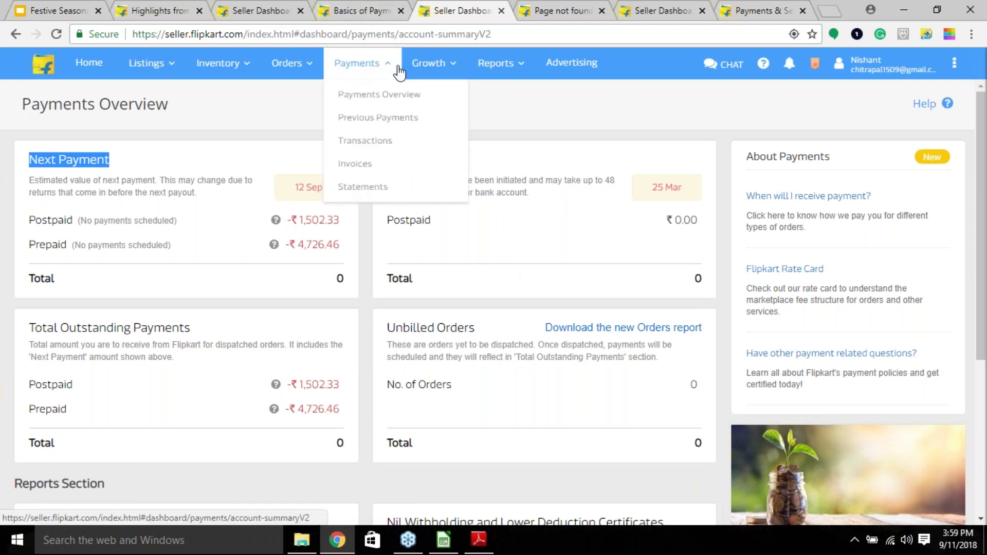
- Open My Promotions and view the details of Revenue from Promotions
left_click(425, 64)
left_click(476, 170)
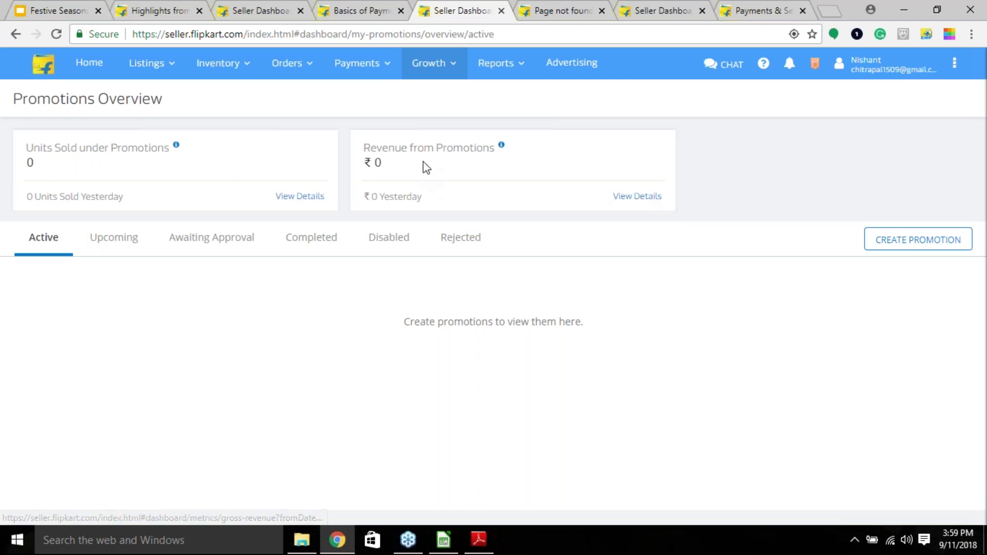
left_click(653, 205)
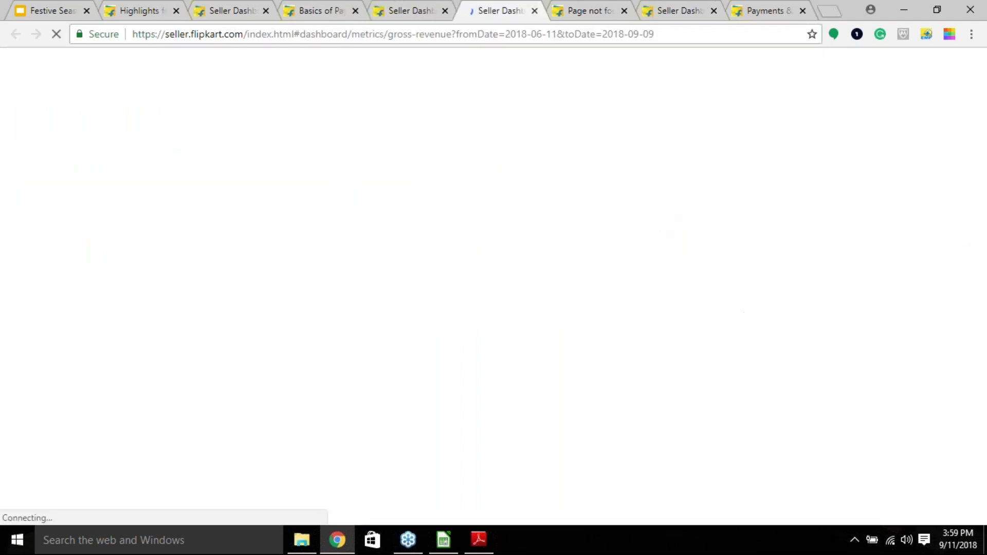
- Close the "Page not found" browser tab and the dashboard tab holding the 2017 date-range Previous Payments view
left_click(624, 11)
left_click(619, 13)
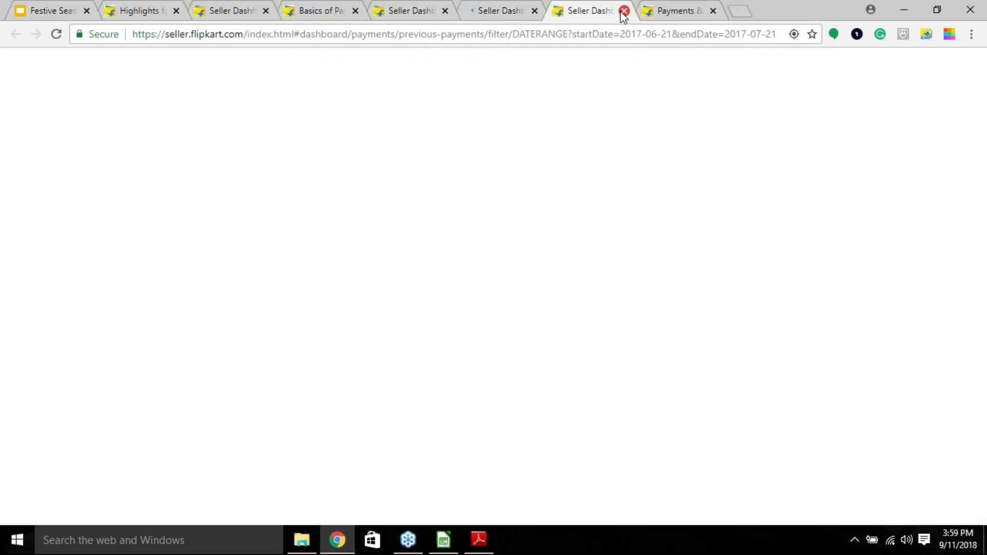
left_click(623, 11)
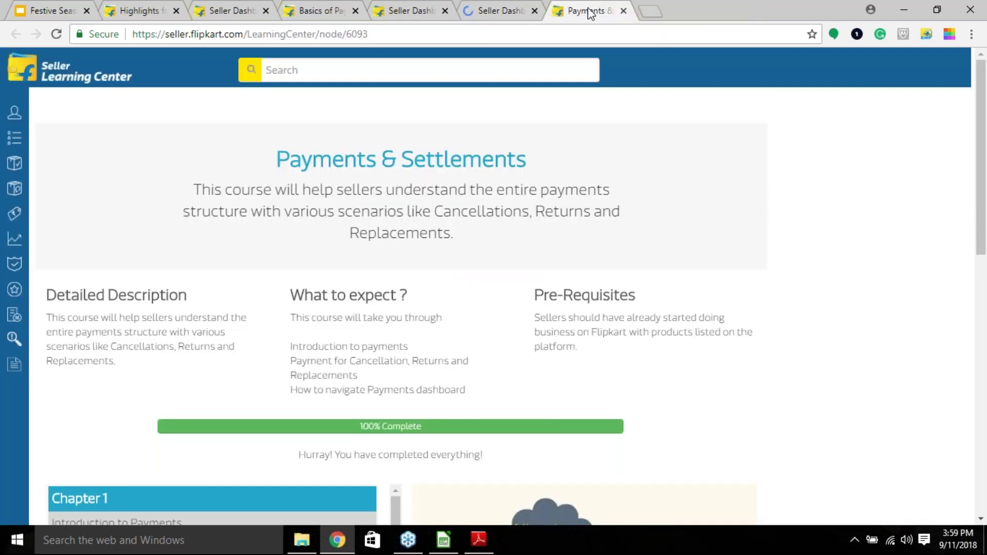
- Return to the Gross Revenue page and examine its date range filter options without changing the range
left_click(476, 11)
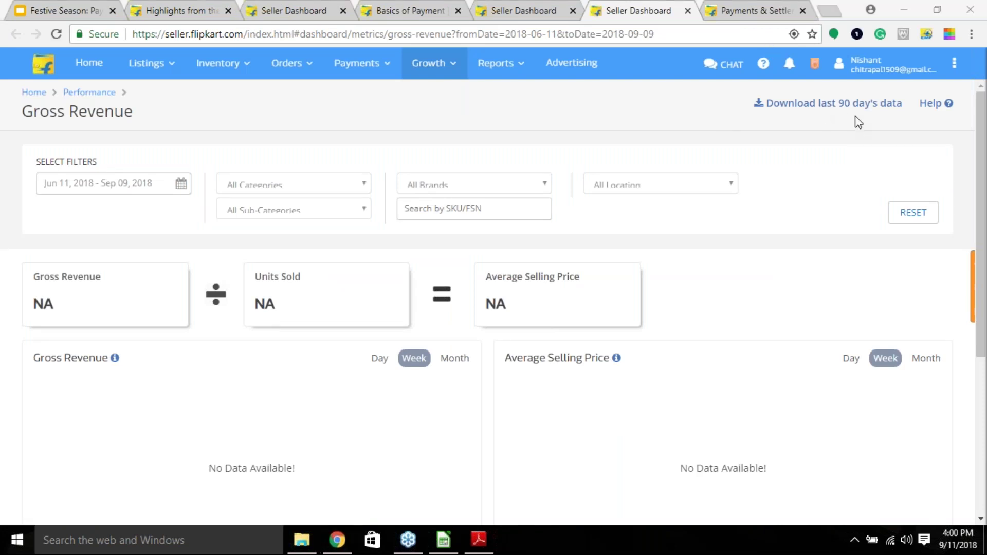
left_click(78, 186)
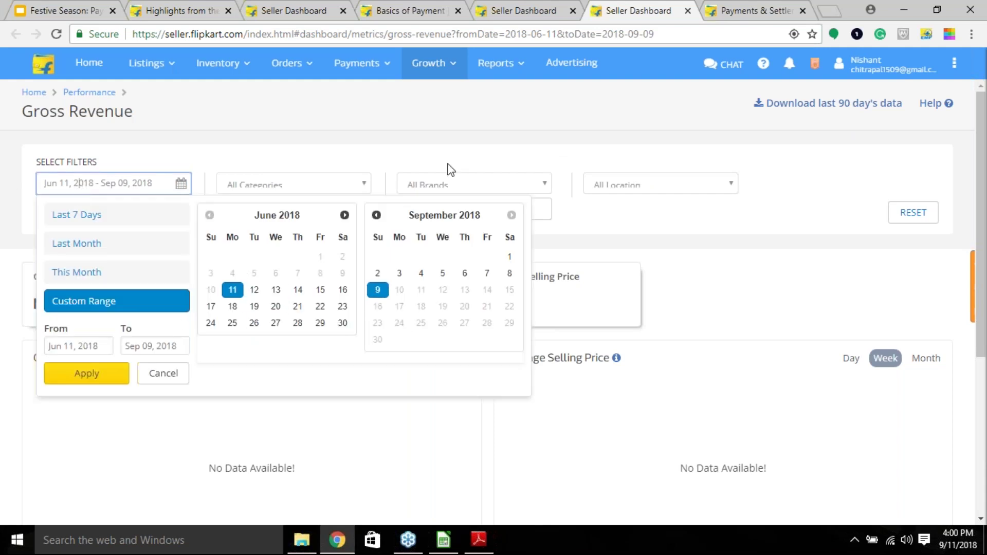
left_click(427, 168)
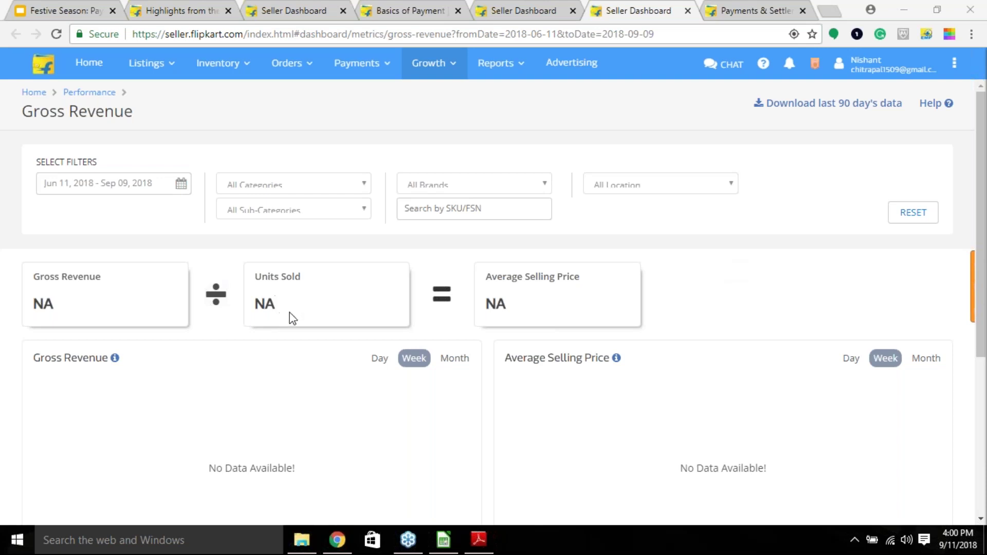
- Switch to the dashboard tab showing Statements, go to Payments Overview and open the postpaid transactions of the next payment
left_click(523, 13)
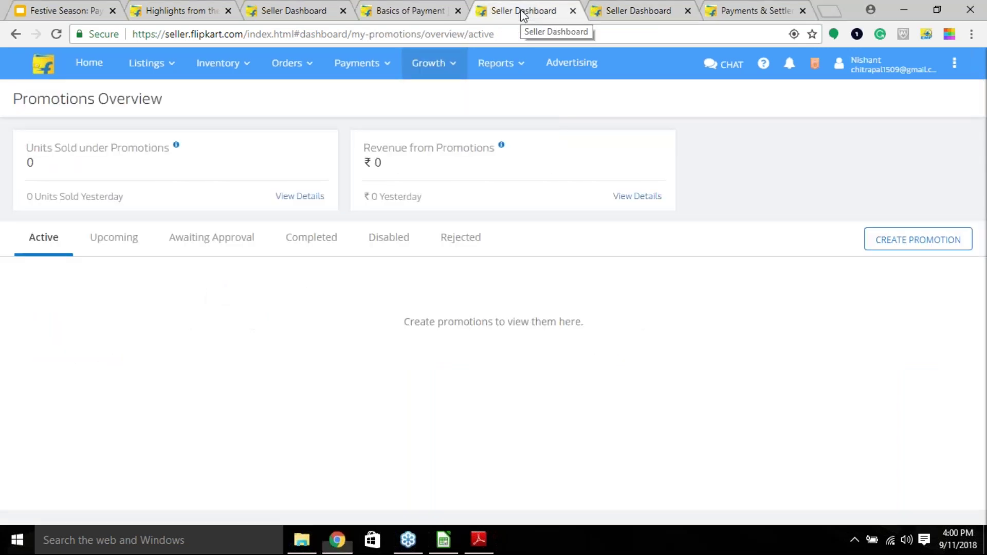
left_click(420, 10)
left_click(295, 10)
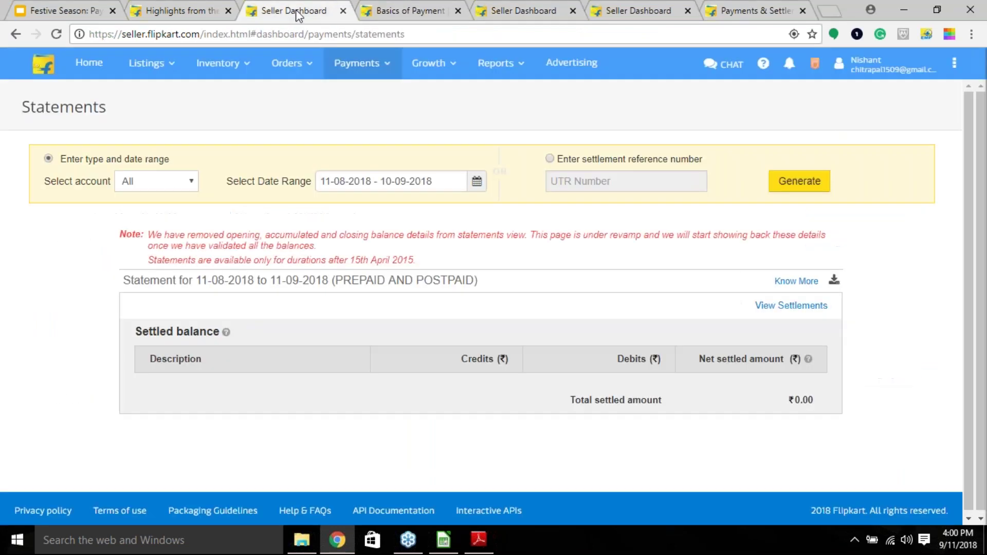
mouse_move(357, 63)
left_click(371, 96)
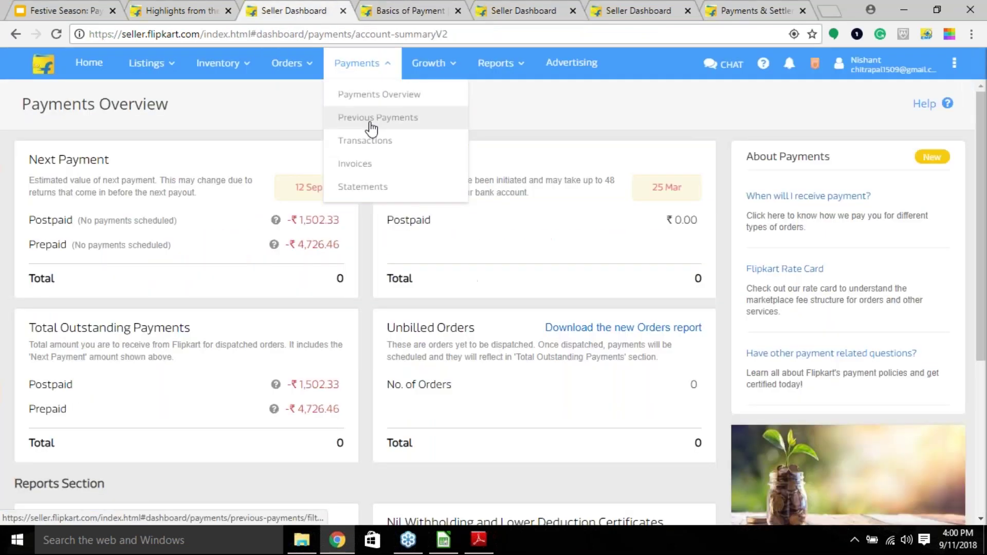
left_click(313, 219)
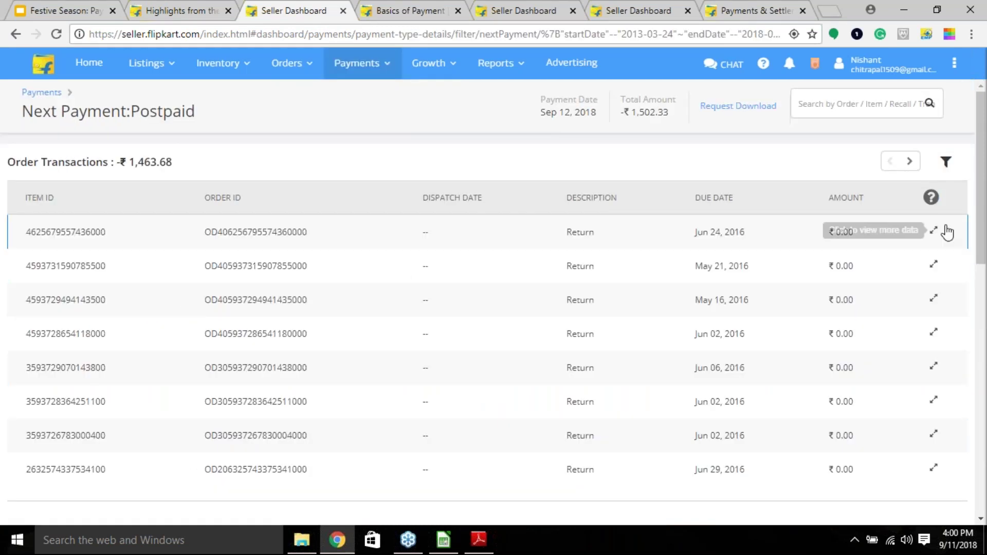
- Open the first return's order item history and examine its transaction history and sale and refund details
left_click(934, 231)
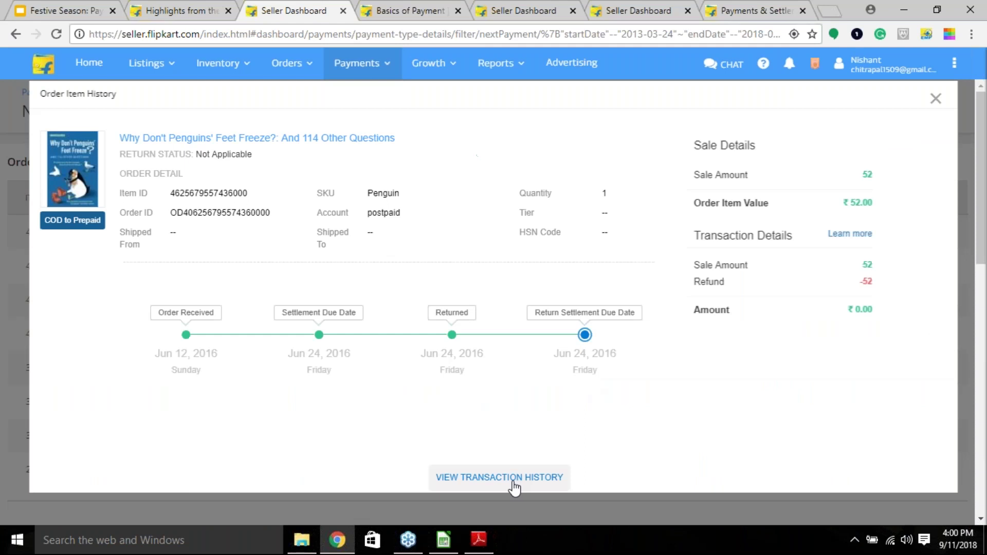
left_click(520, 484)
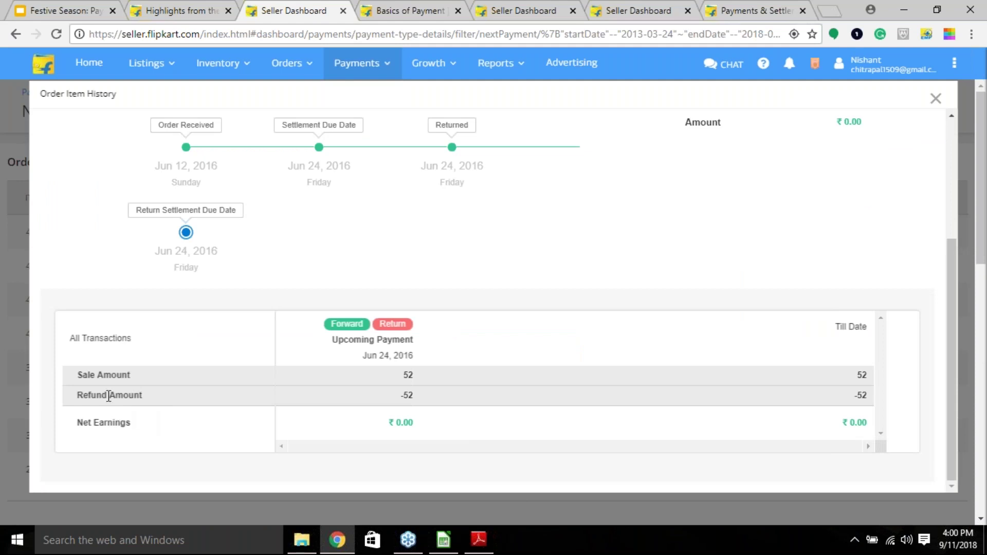
scroll(893, 221, "up", 2)
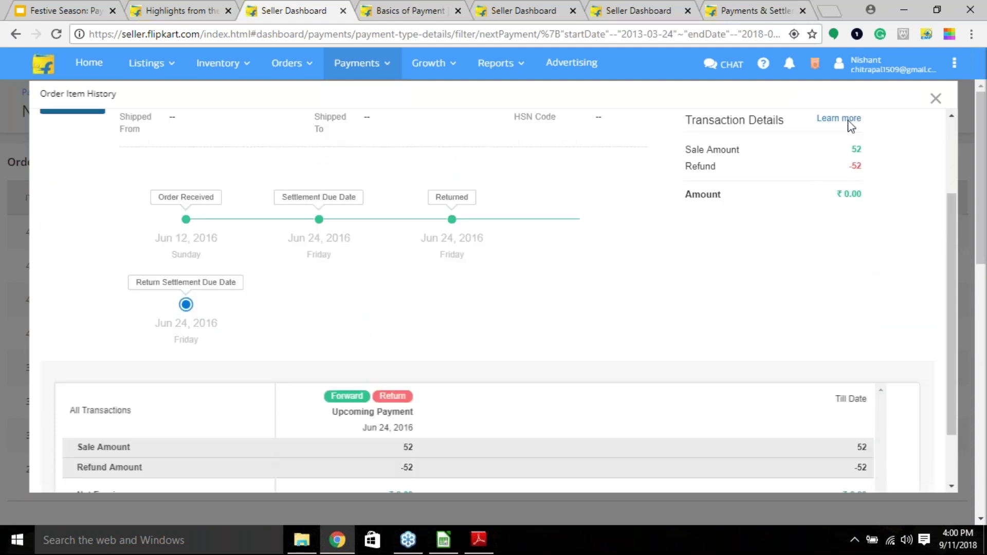
scroll(765, 250, "up", 1)
scroll(771, 216, "up", 2)
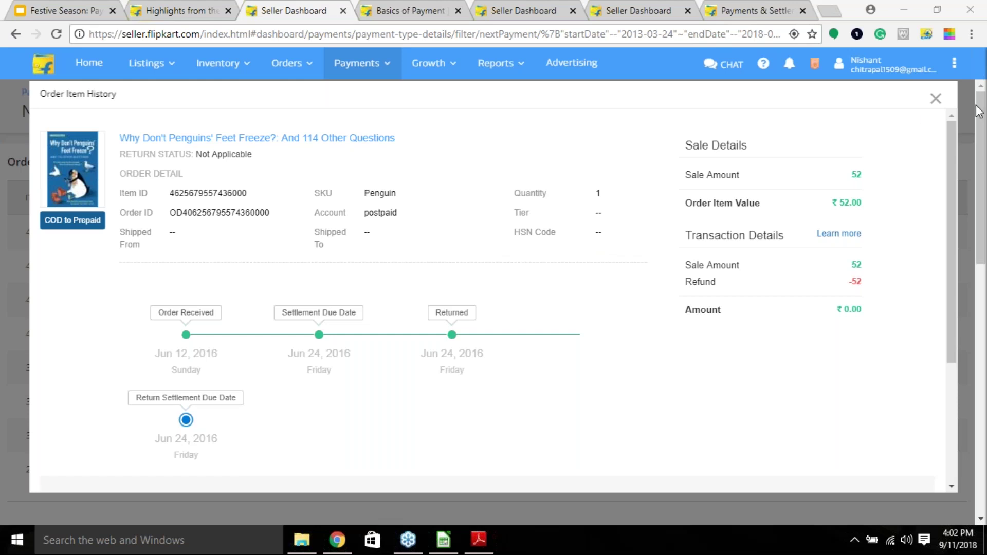
- Open the payment Transactions page and filter it to the date range Sep 08, 2018 to Sep 10, 2018
mouse_move(388, 65)
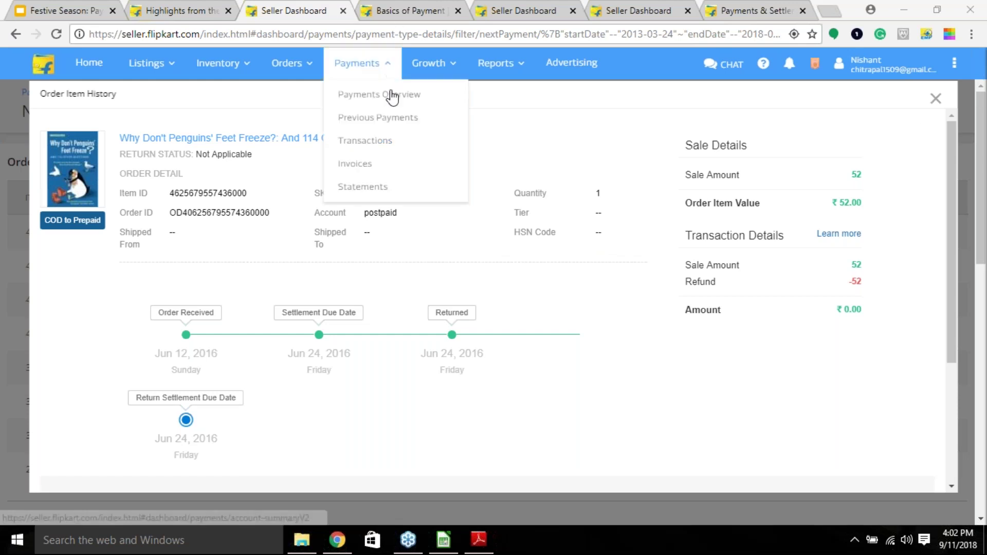
left_click(393, 148)
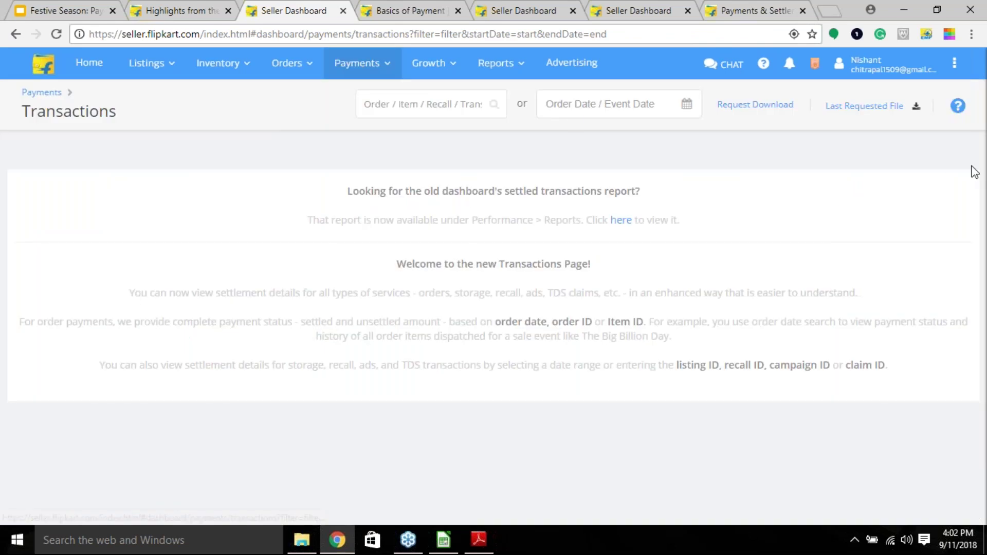
left_click(575, 117)
left_click(407, 237)
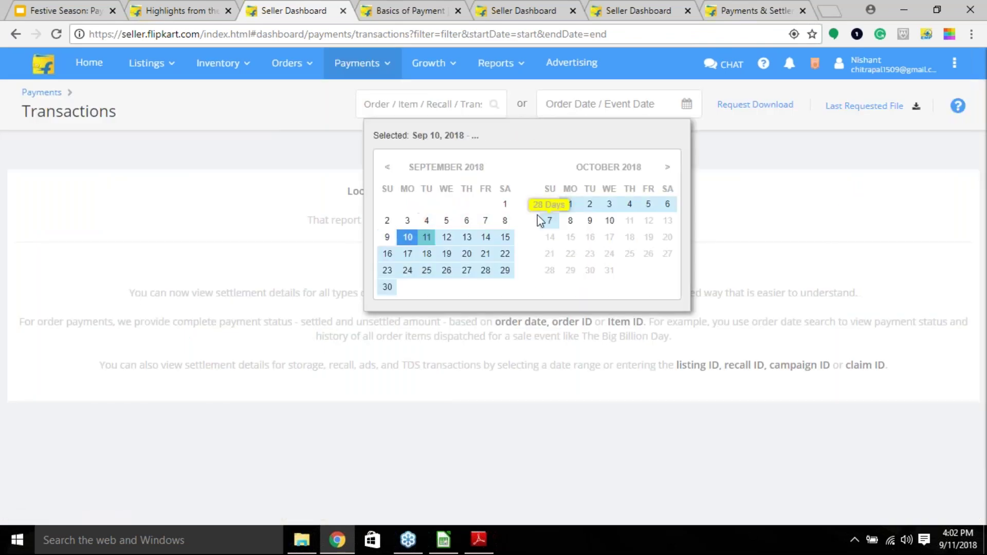
left_click(505, 220)
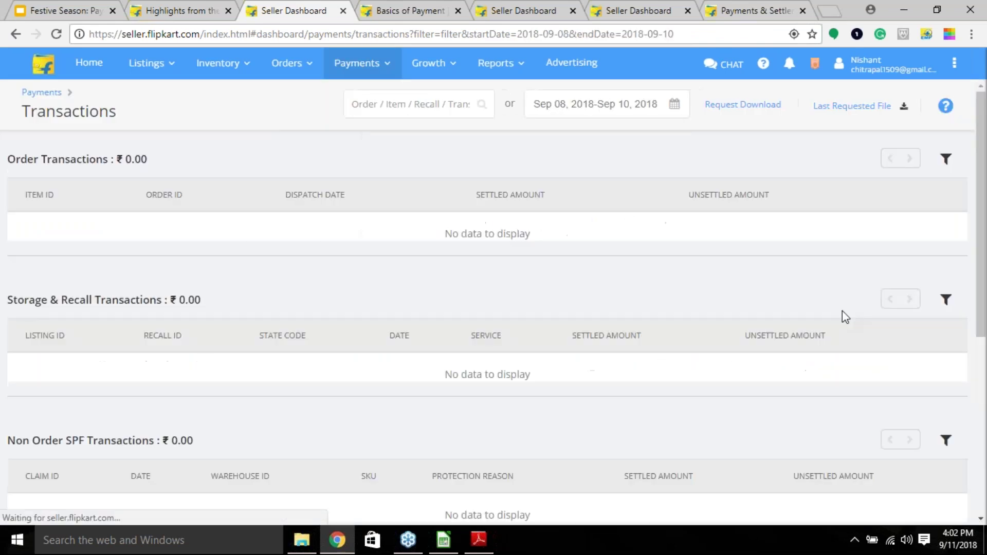
- Review the transaction sections for the chosen dates and highlight the Non Order SPF Transactions heading
scroll(842, 312, "down", 5)
scroll(742, 344, "up", 2)
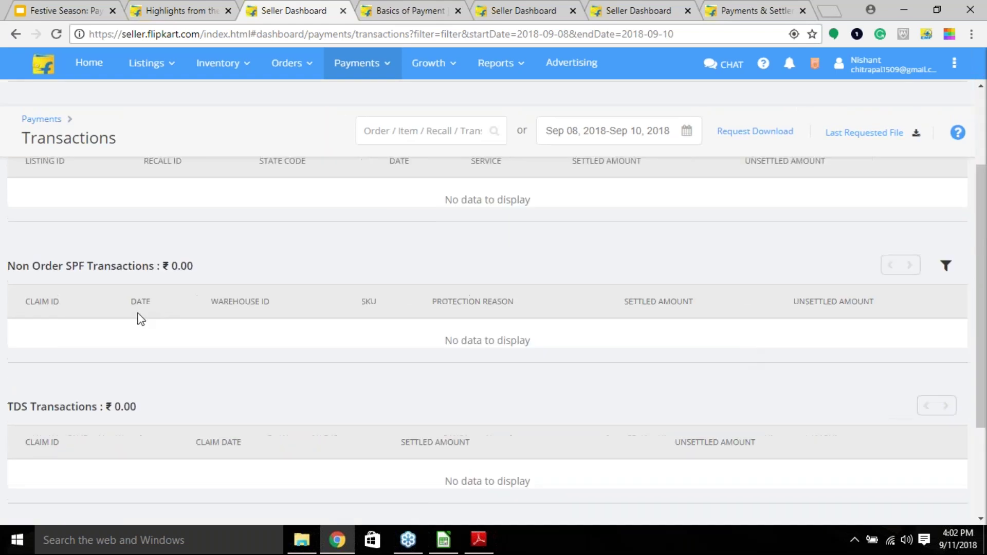
left_click_drag(161, 266, 196, 267)
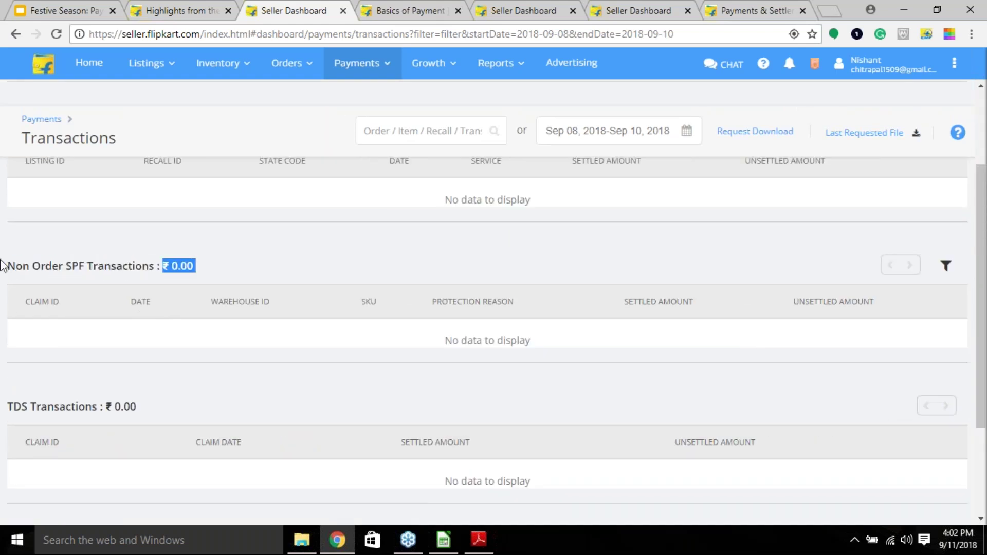
left_click_drag(2, 266, 4, 256)
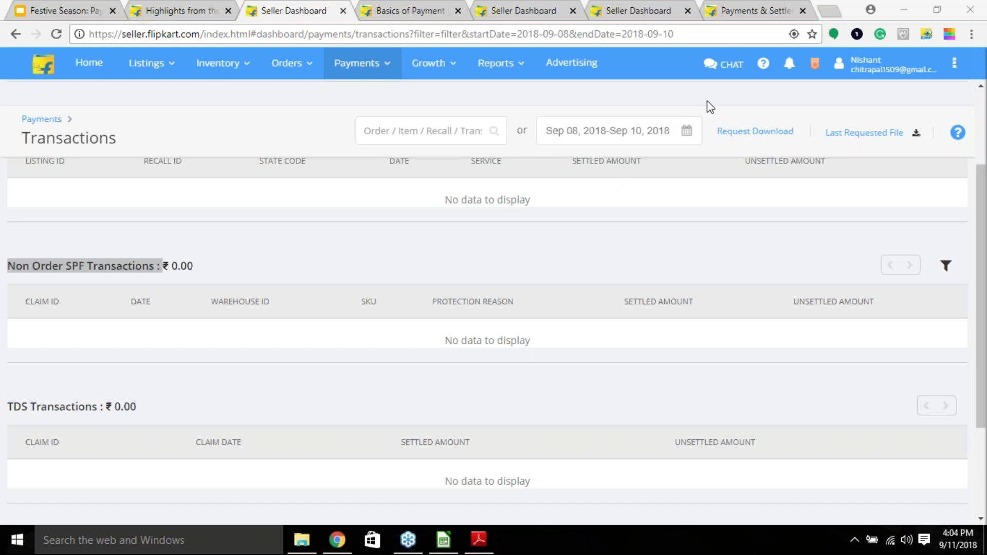
scroll(540, 370, "up", 3)
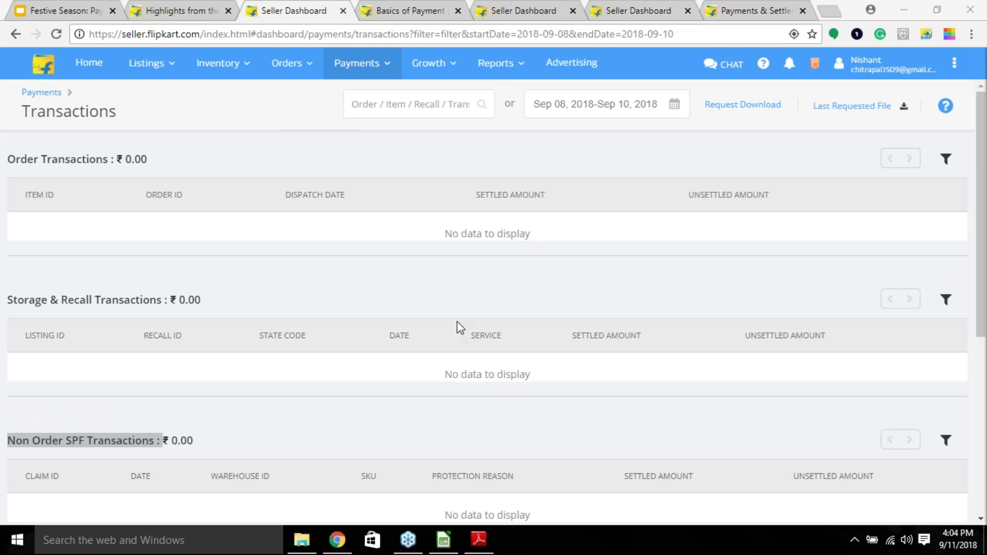
- Open the Gross Revenue page from the Revenue from Promotions details in My Promotions and highlight the Gross Revenue label
mouse_move(414, 84)
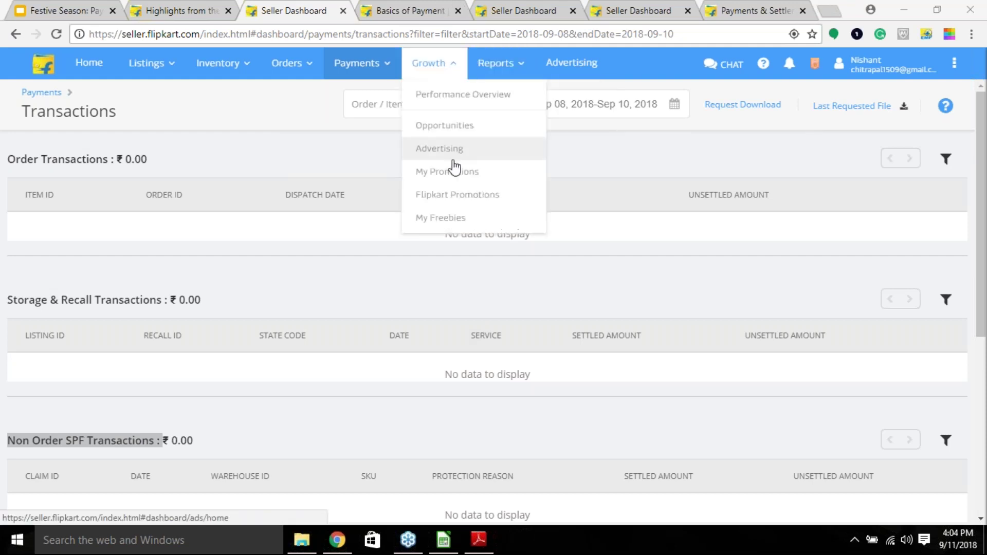
left_click(466, 174)
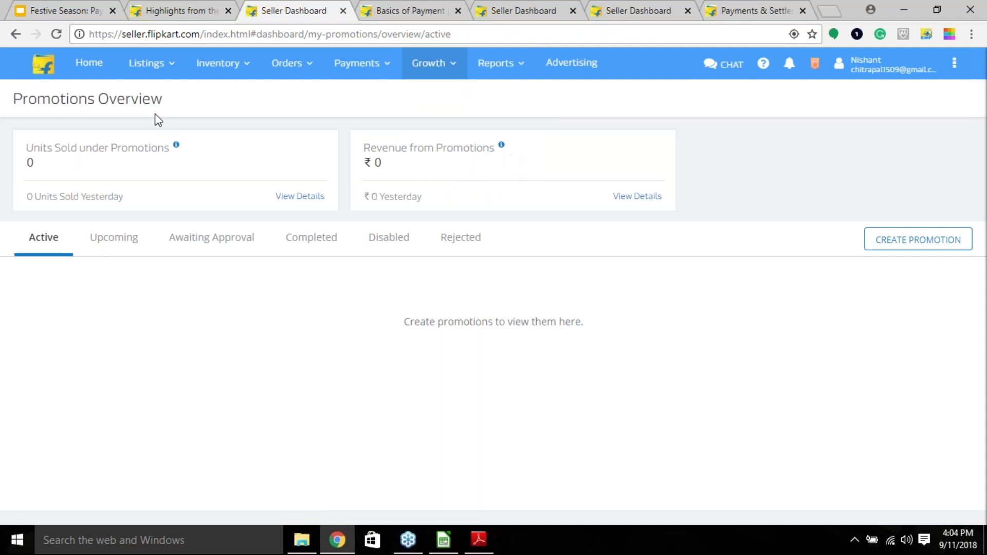
mouse_move(173, 144)
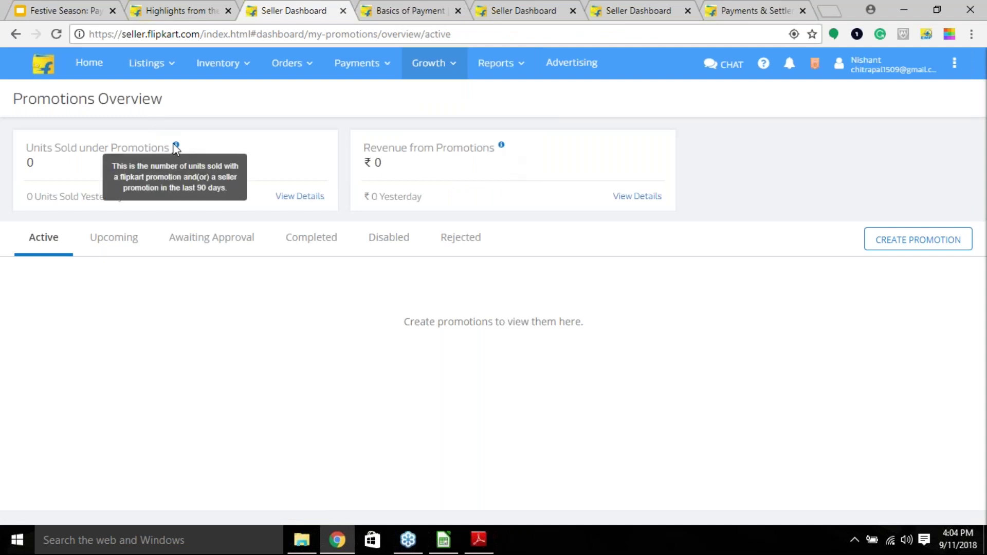
left_click(637, 196)
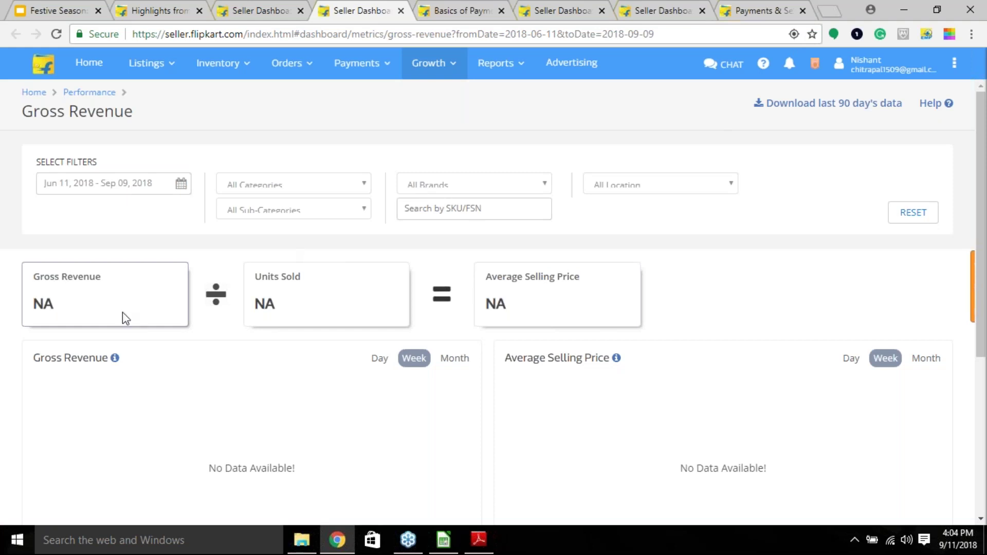
left_click_drag(102, 278, 26, 283)
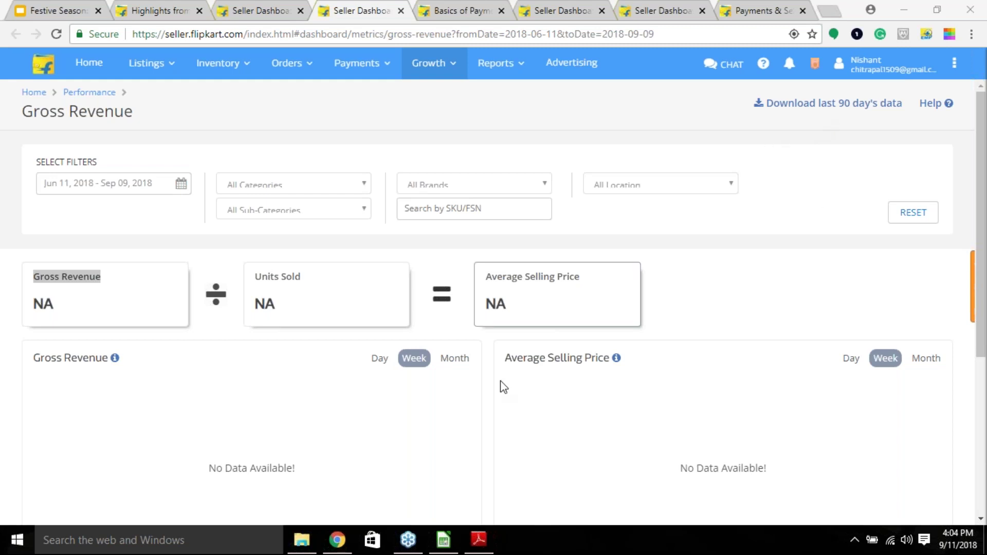
left_click(110, 282)
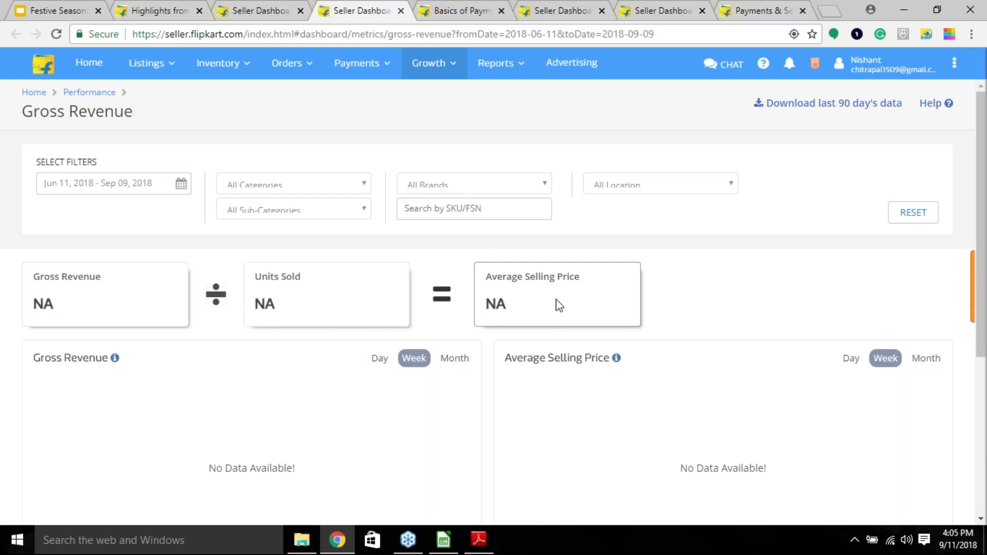
- Open the Previous Payments page and check the payments listed for Aug'18, Jul'18 and Jun'18
mouse_move(115, 363)
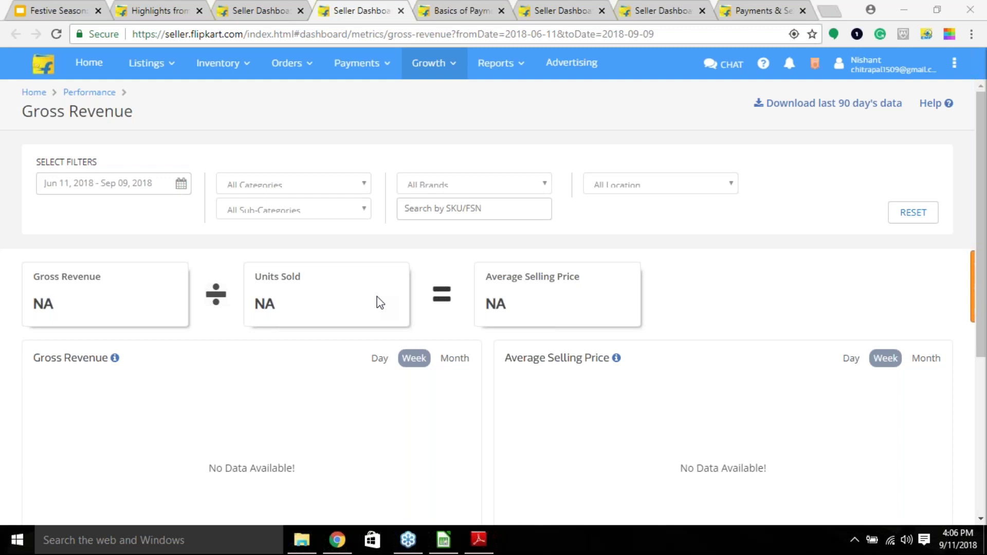
left_click(355, 63)
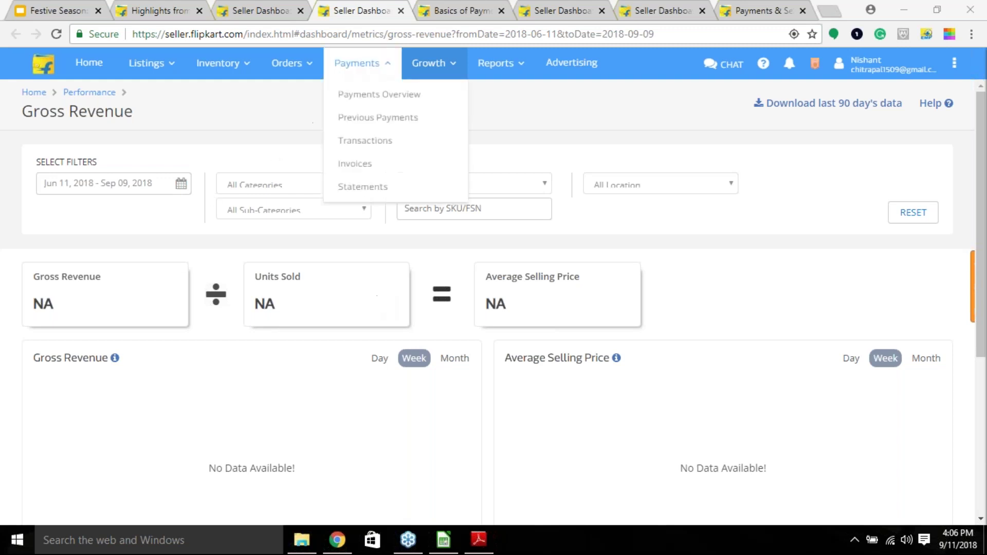
left_click(394, 121)
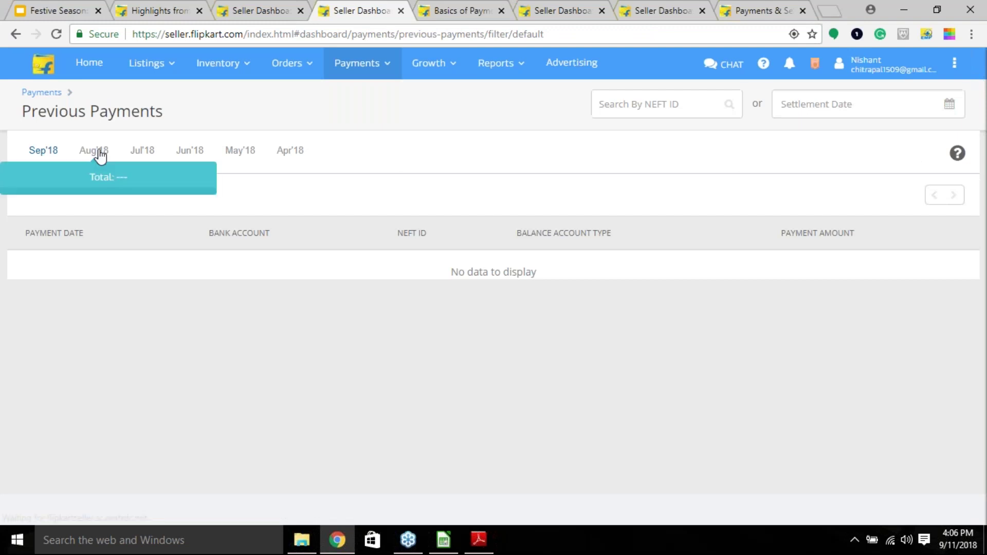
left_click(100, 156)
left_click(140, 154)
left_click(194, 155)
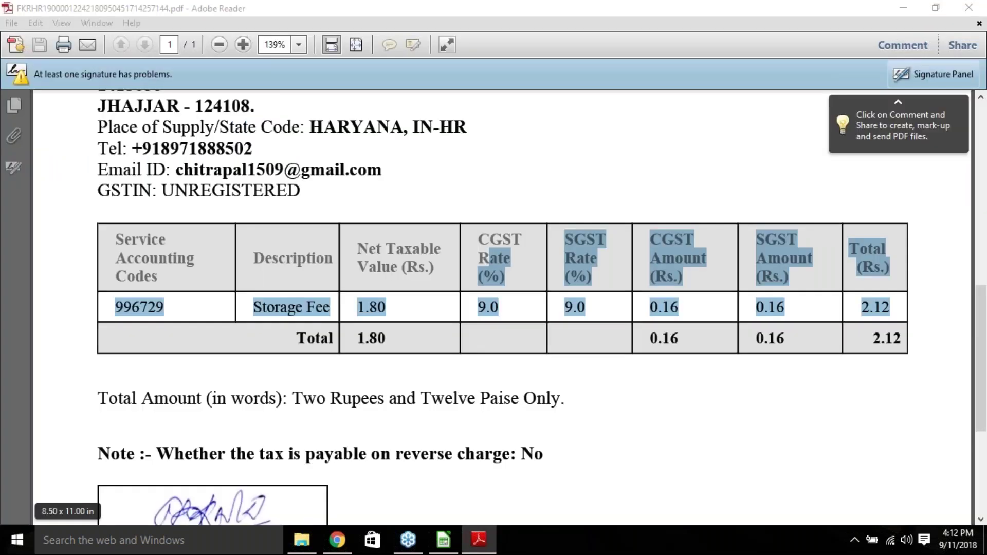
- Review the billing details and Storage Fee table in the commission invoice PDF, and return to the Previous Payments page in Chrome
scroll(389, 490, "up", 3)
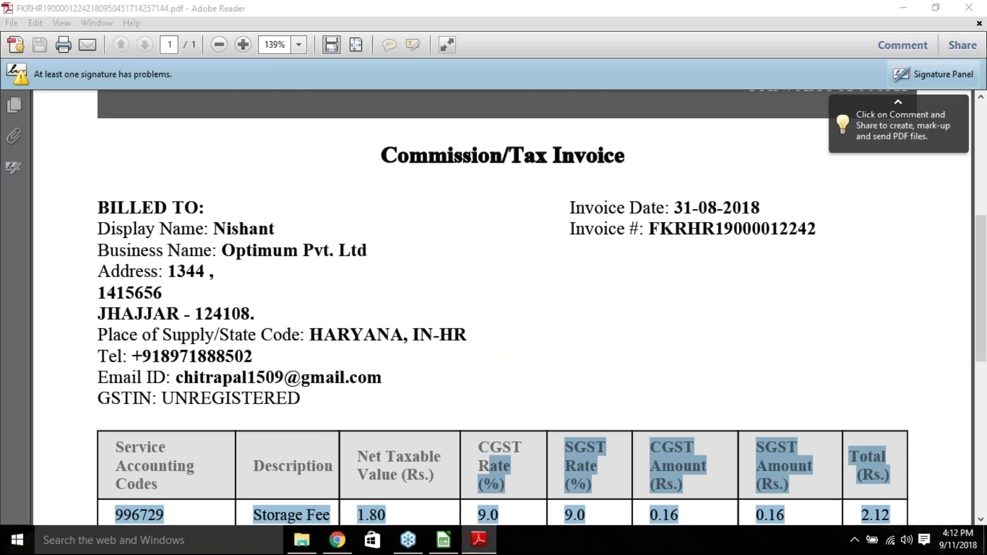
scroll(389, 489, "down", 3)
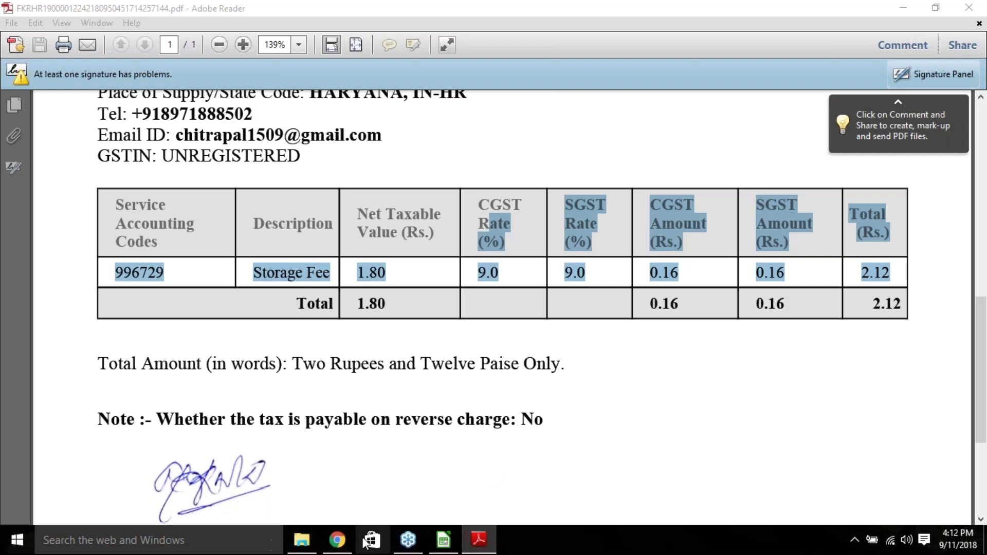
left_click(339, 541)
key("ctrl+4")
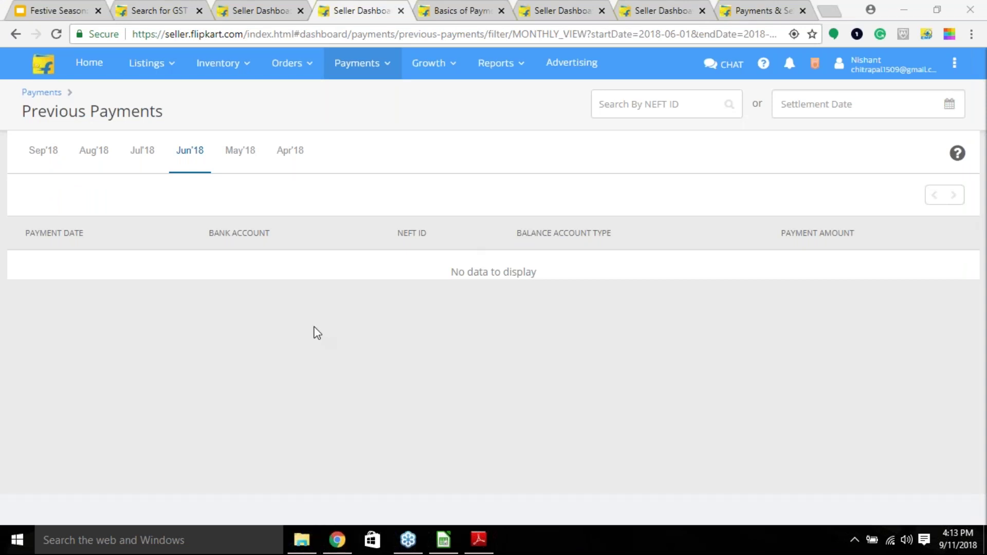
- View the Inventory Health page, and examine the payment summaries and Reports Section on the Payments Overview page
left_click(162, 68)
left_click(232, 95)
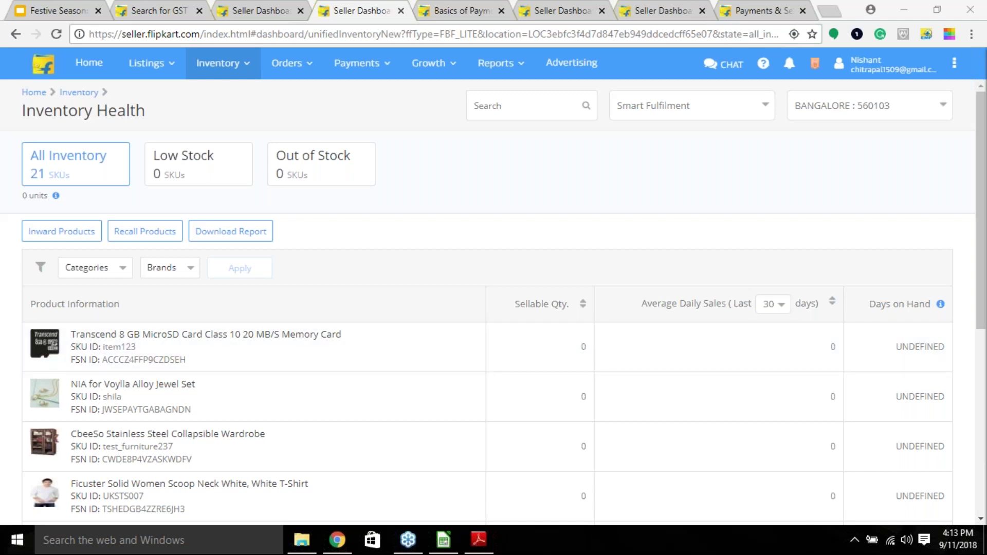
left_click(357, 63)
left_click(382, 103)
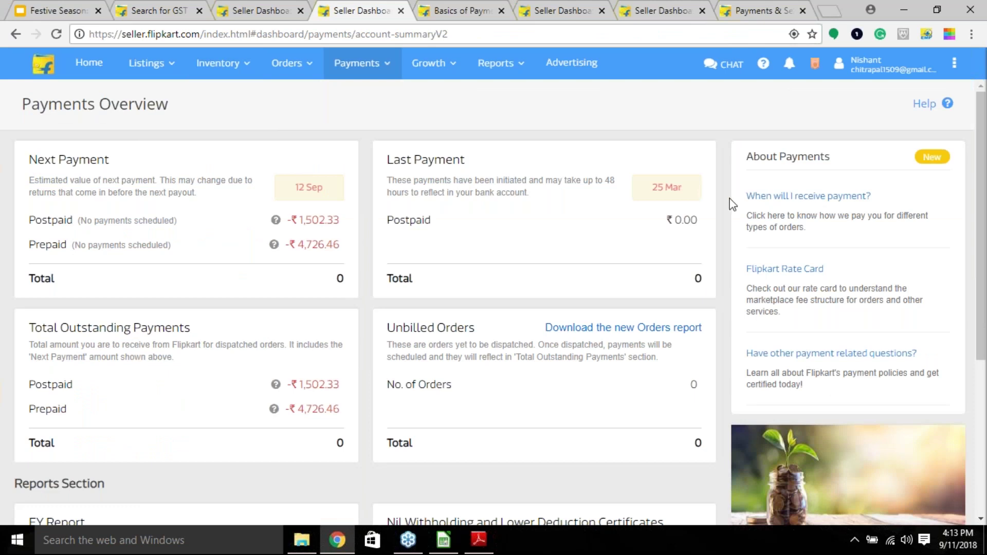
scroll(589, 374, "down", 2)
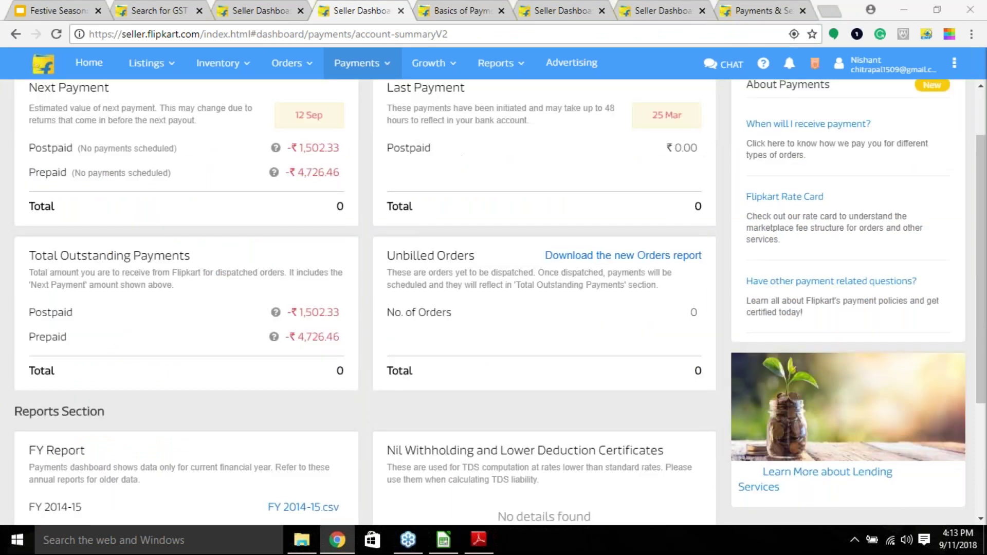
- View the Previous Payments page for Sep'18 and open the payment Statements page
left_click(377, 118)
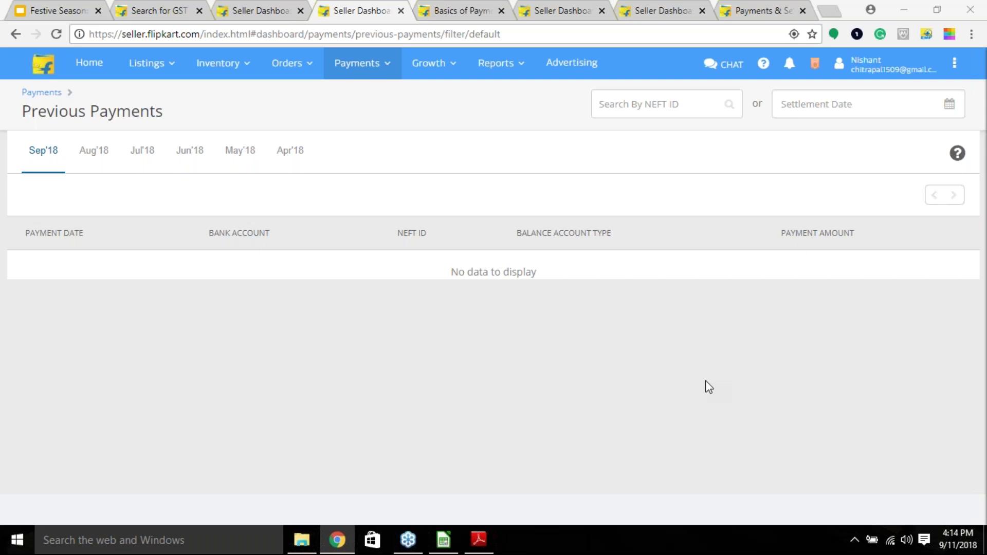
mouse_move(357, 63)
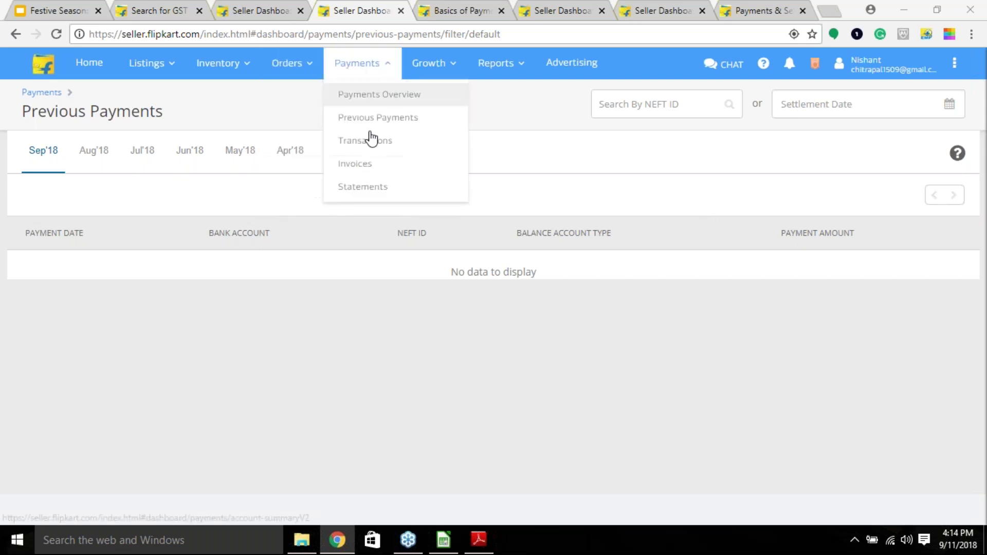
left_click(386, 191)
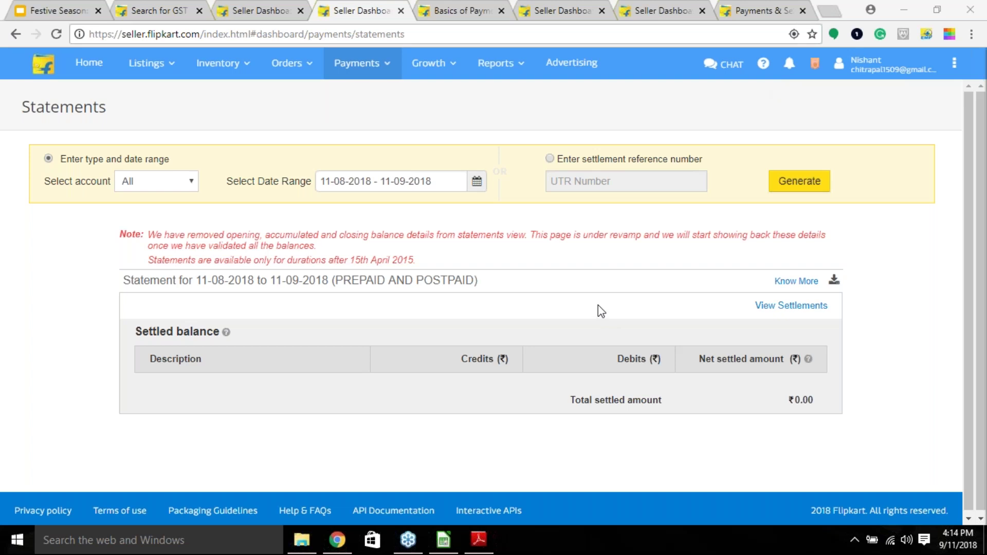
- Open the Seller Learning Center from the Promotions Overview page and expand its Payments & Settlements topics
left_click(225, 6)
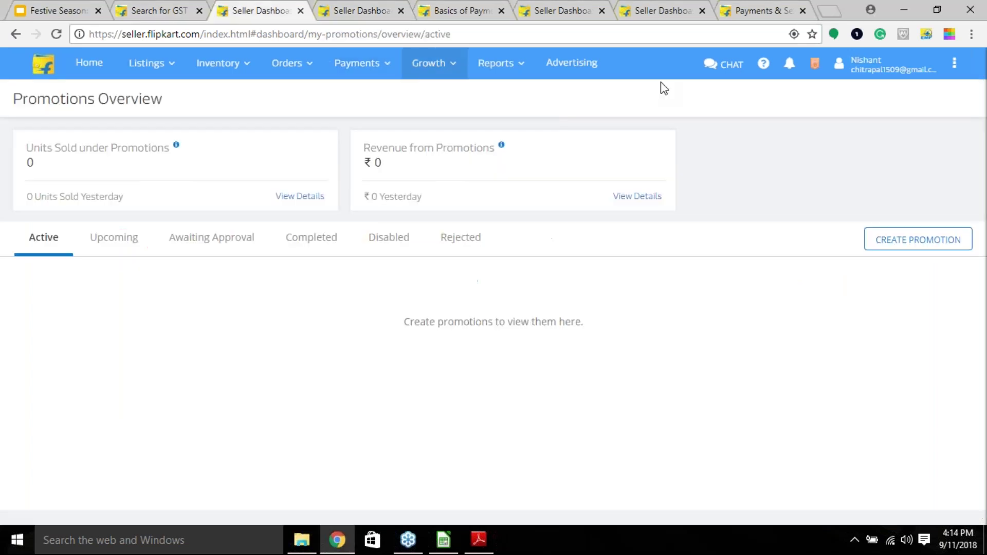
left_click(955, 63)
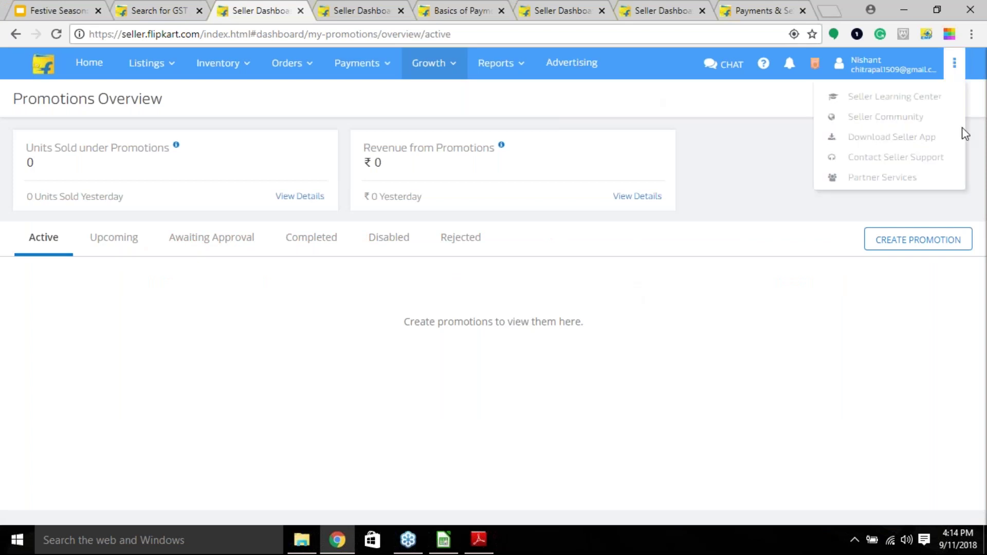
left_click(922, 103)
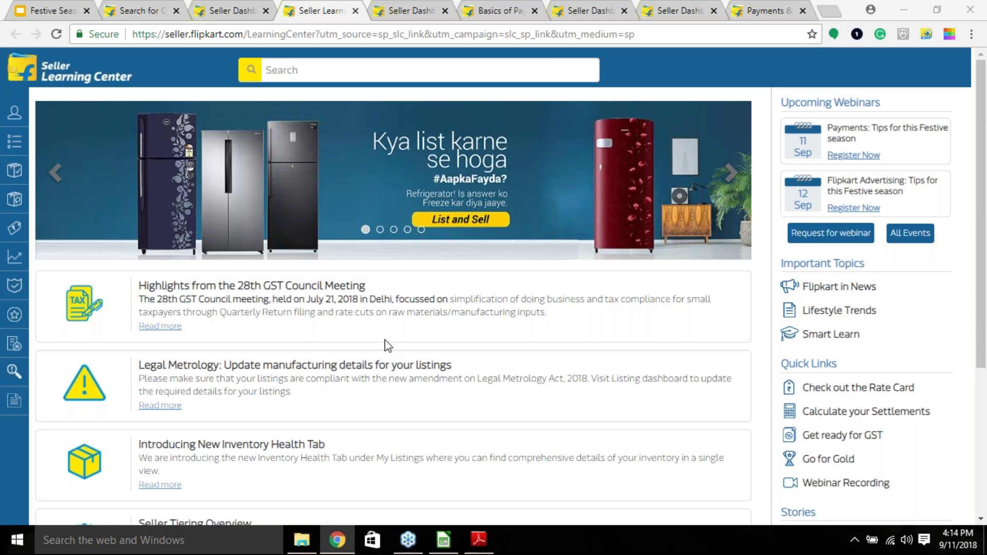
mouse_move(3, 169)
left_click(36, 229)
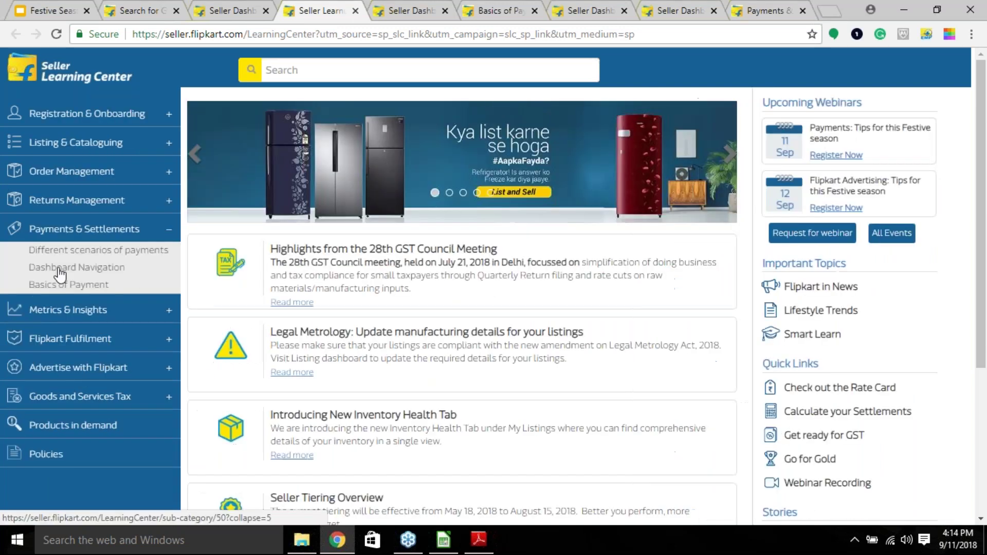